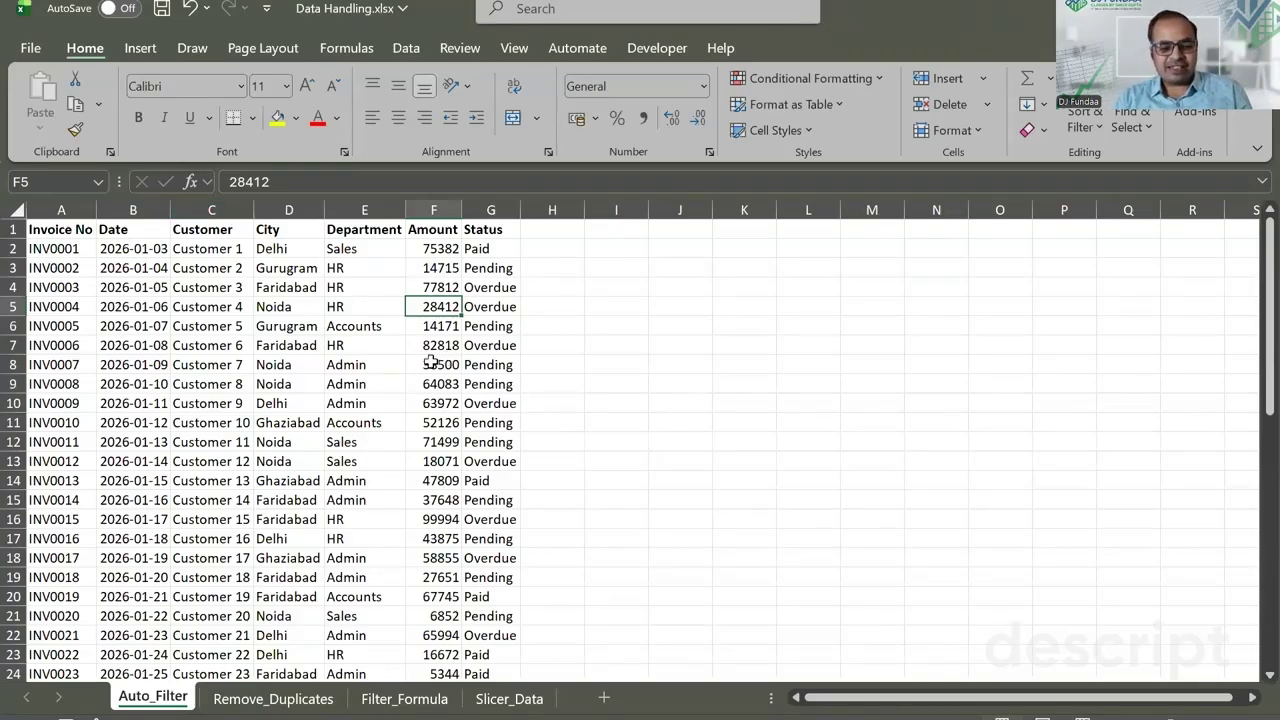
Turn on AutoFilter for the invoice table and autofit the width of all its columns
{"action": "key", "text": "ctrl+shift+l"}
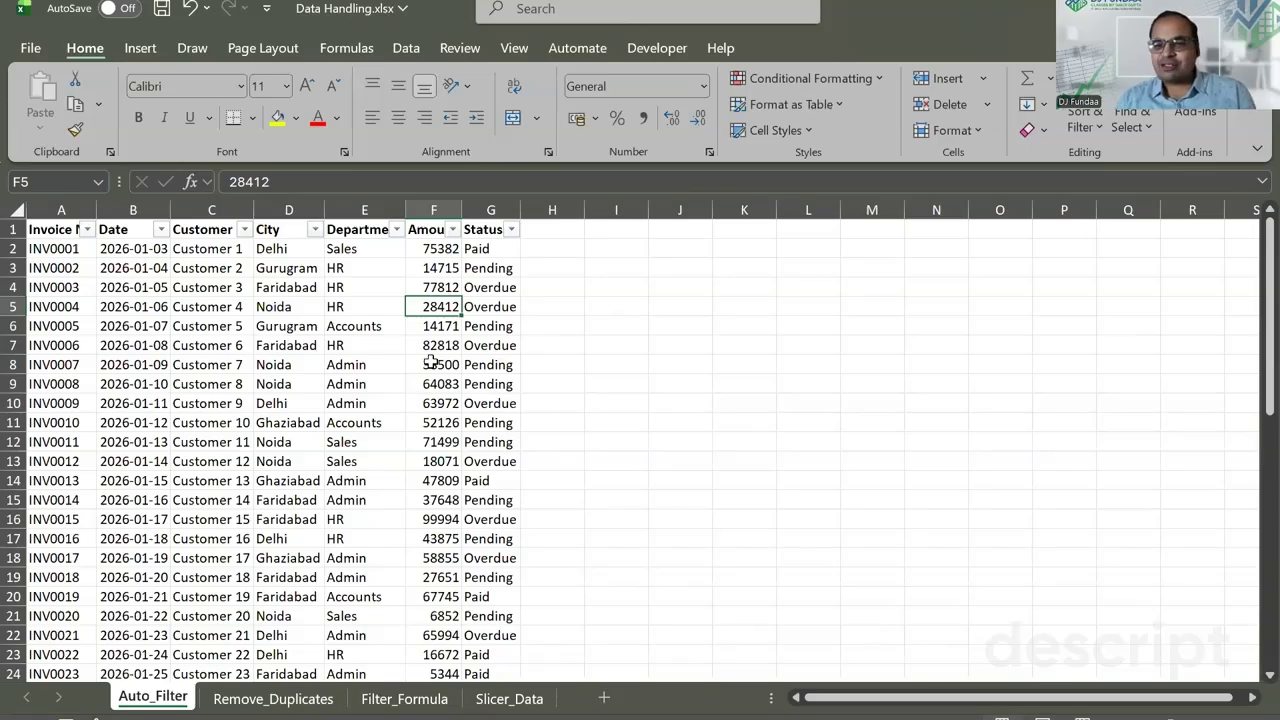
{"action": "left_click", "coordinate": [13, 229]}
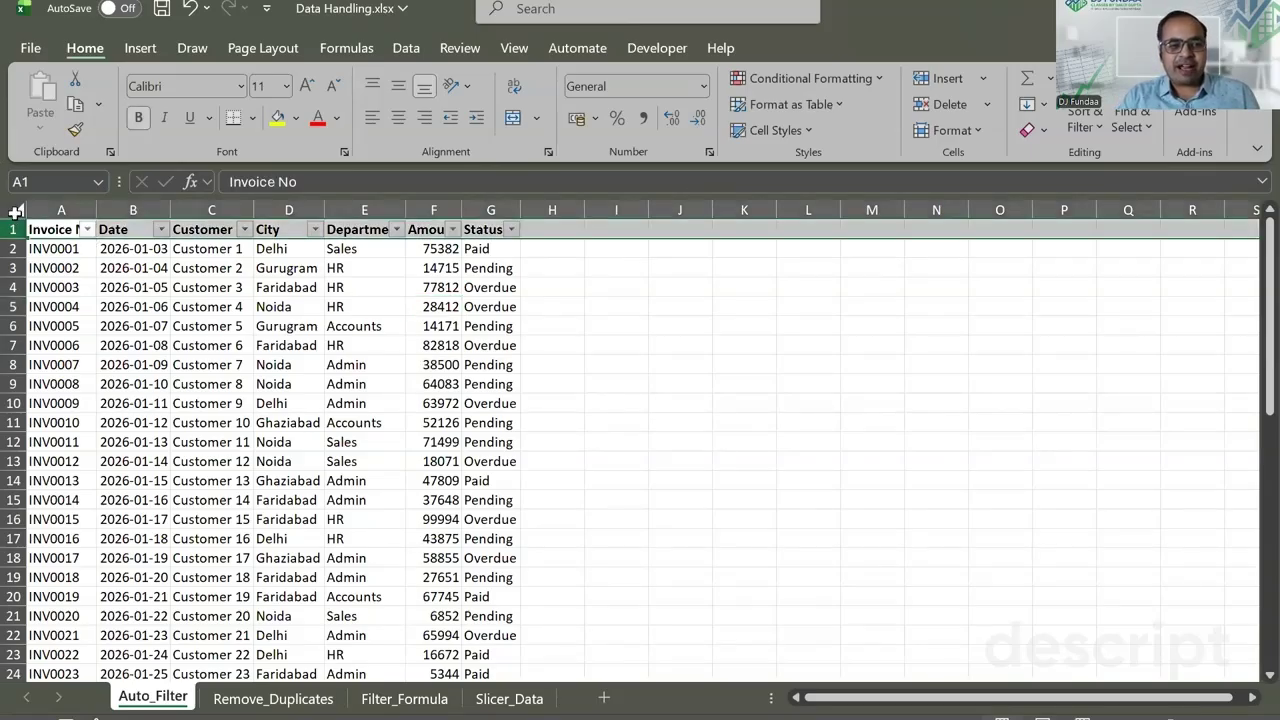
{"action": "double_click", "coordinate": [96, 210]}
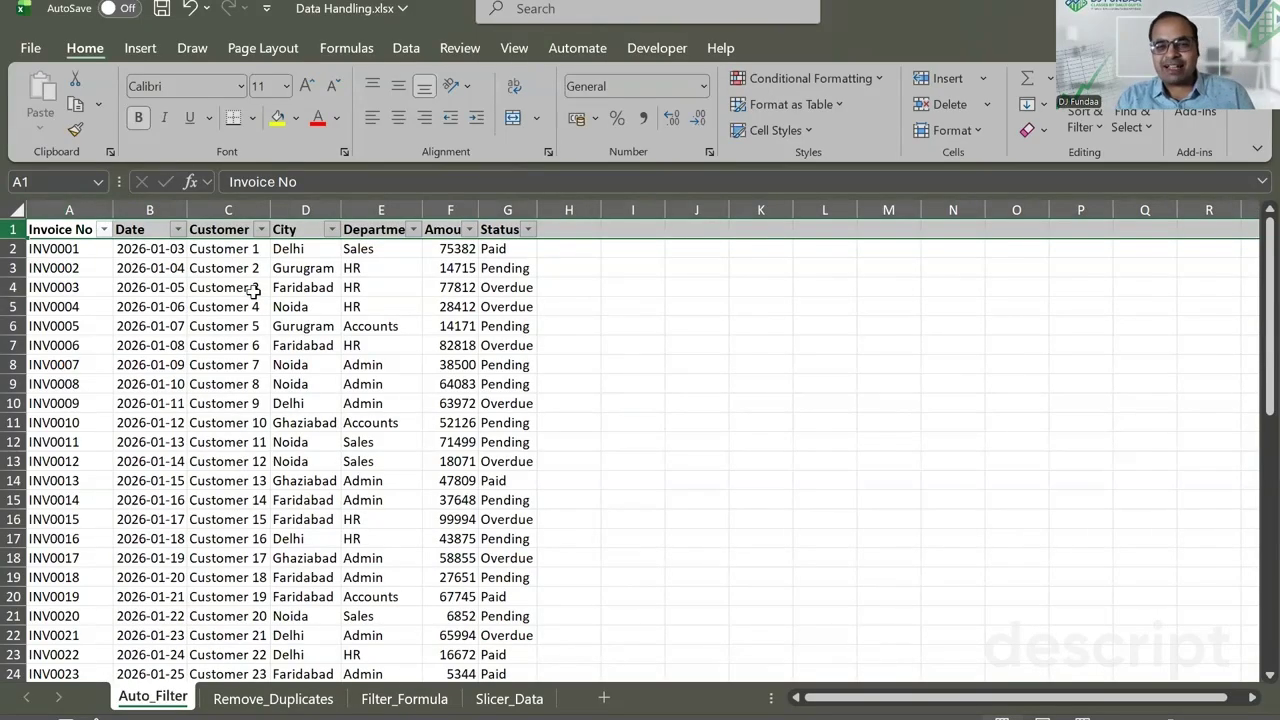
{"action": "left_click", "coordinate": [16, 210]}
{"action": "double_click", "coordinate": [117, 215]}
{"action": "left_click", "coordinate": [255, 269]}
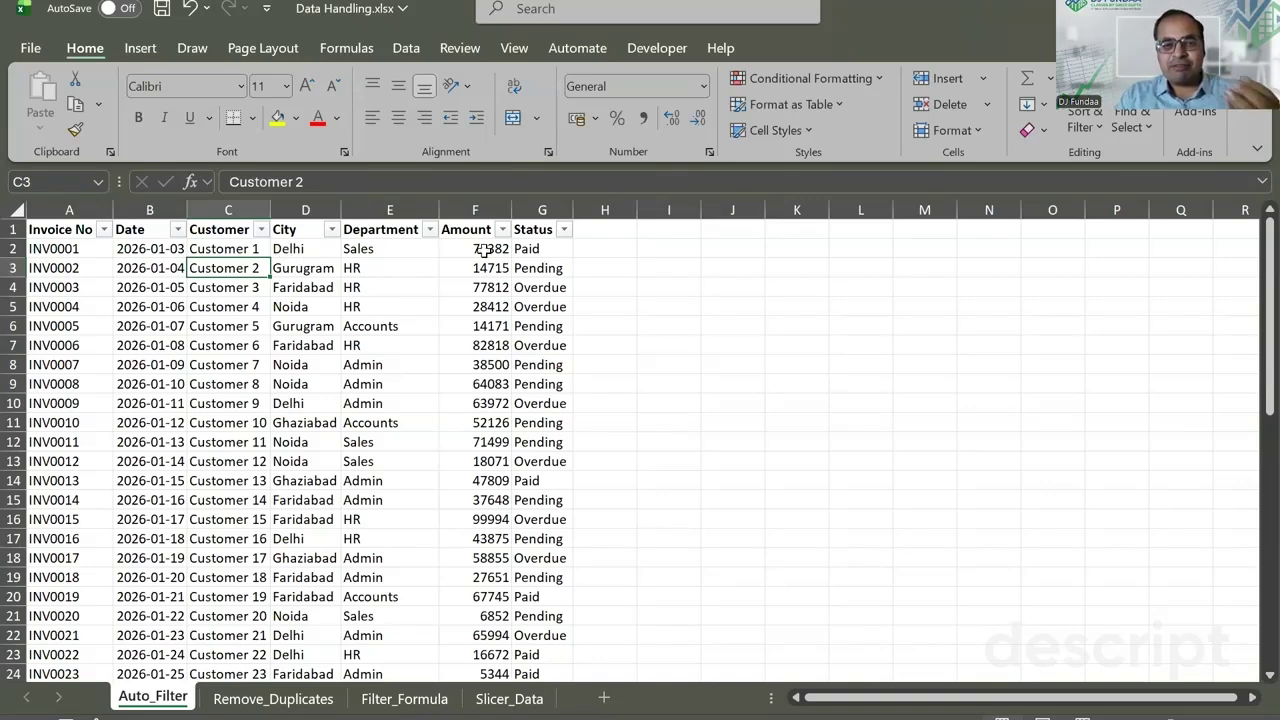
Filter the Status column to Pending and delete the blank row 34 that splits the invoice data
{"action": "left_click", "coordinate": [66, 222]}
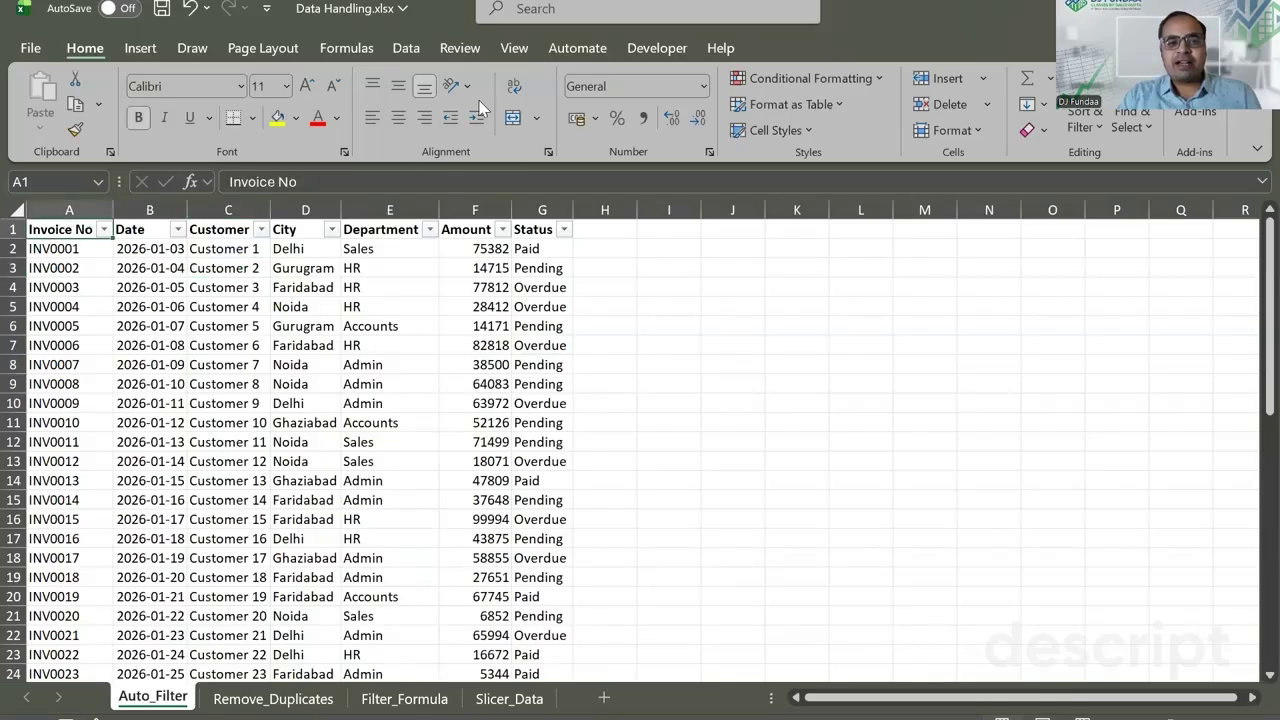
{"action": "left_click", "coordinate": [405, 48]}
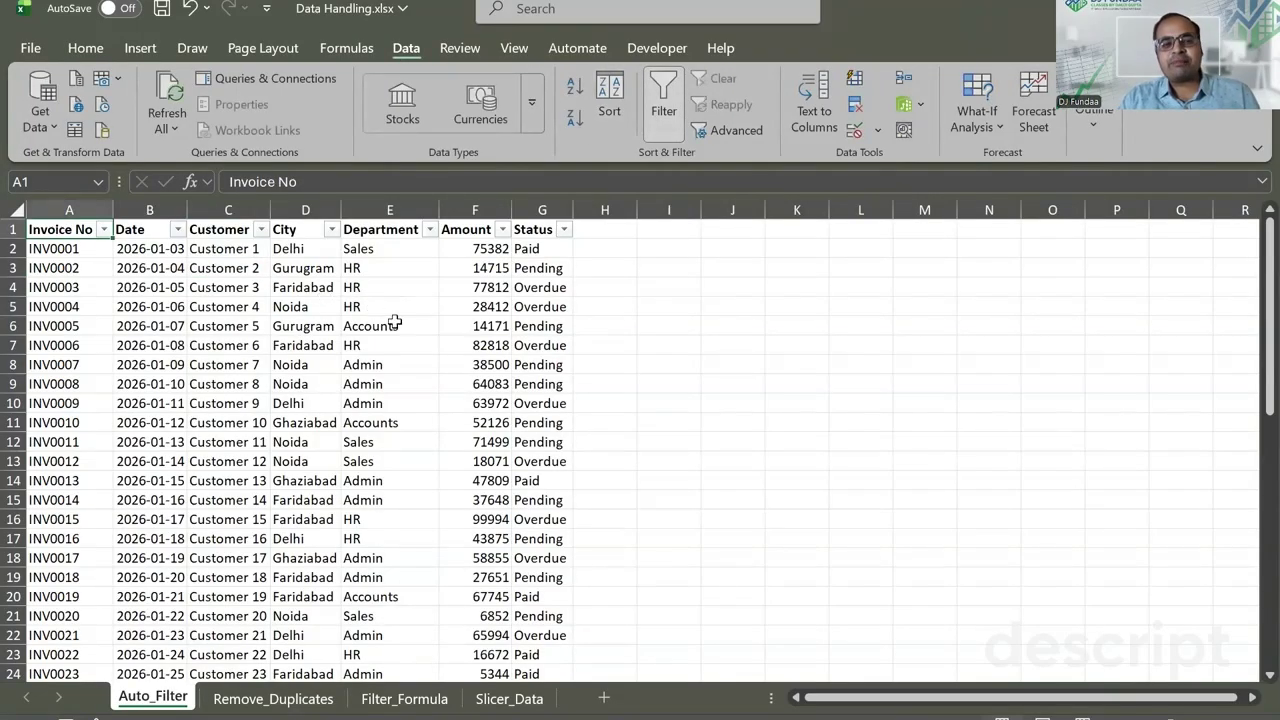
{"action": "left_click", "coordinate": [375, 290]}
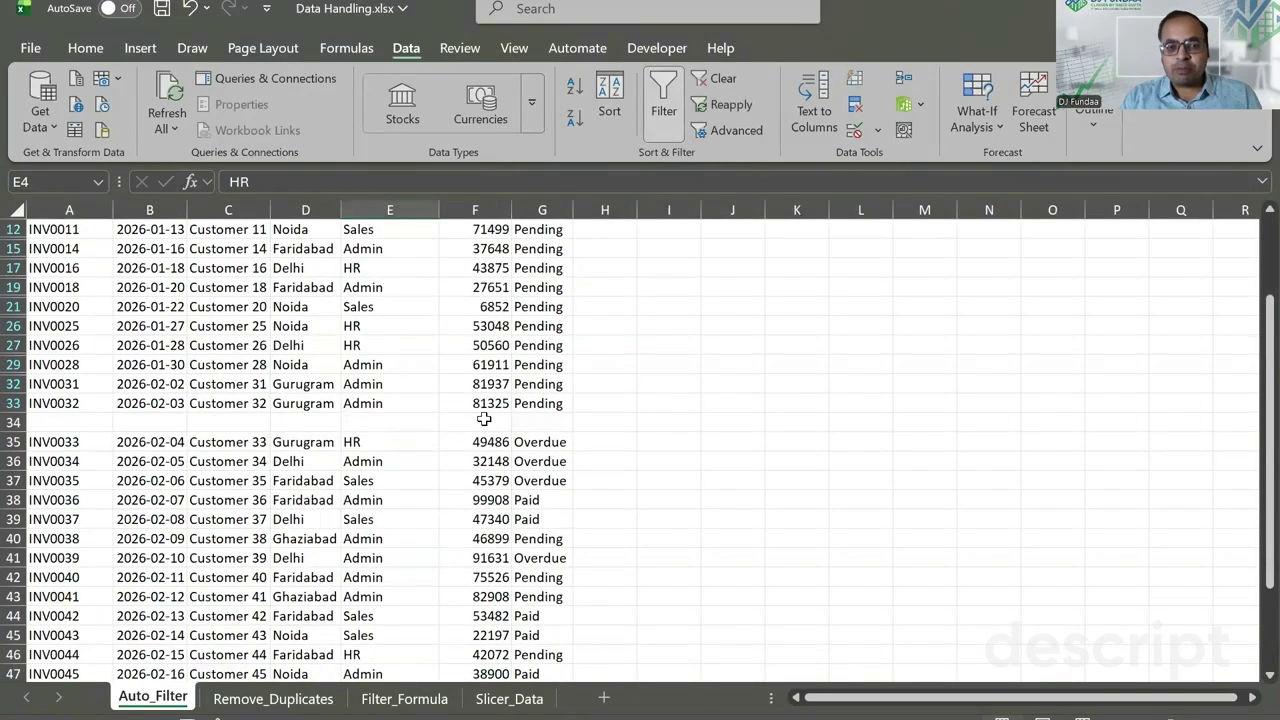
{"action": "left_click_drag", "start_coordinate": [44, 422], "coordinate": [557, 429]}
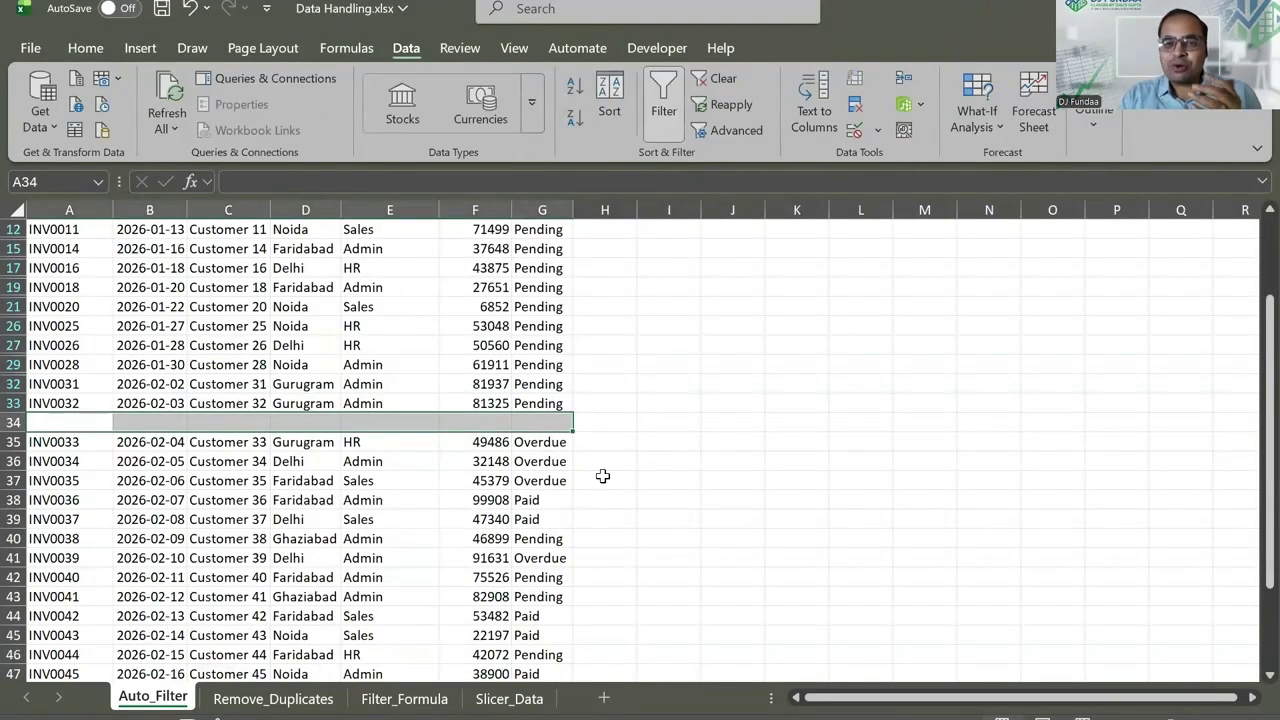
{"action": "key", "text": "shift+space"}
{"action": "key", "text": "ctrl+minus"}
{"action": "key", "text": "ctrl+Home"}
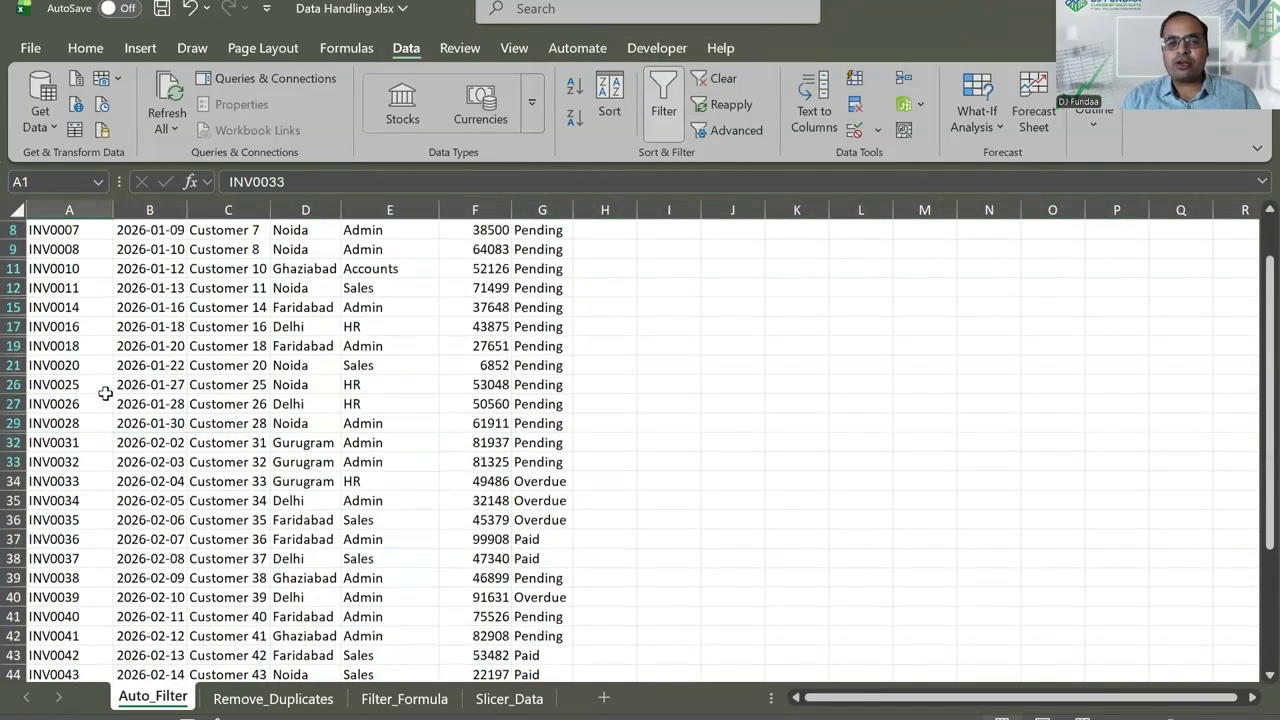
Turn the AutoFilter off and on again so it covers the whole invoice table
{"action": "key", "text": "Right"}
{"action": "key", "text": "Right"}
{"action": "key", "text": "Right"}
{"action": "key", "text": "Right"}
{"action": "key", "text": "Right"}
{"action": "key", "text": "Right"}
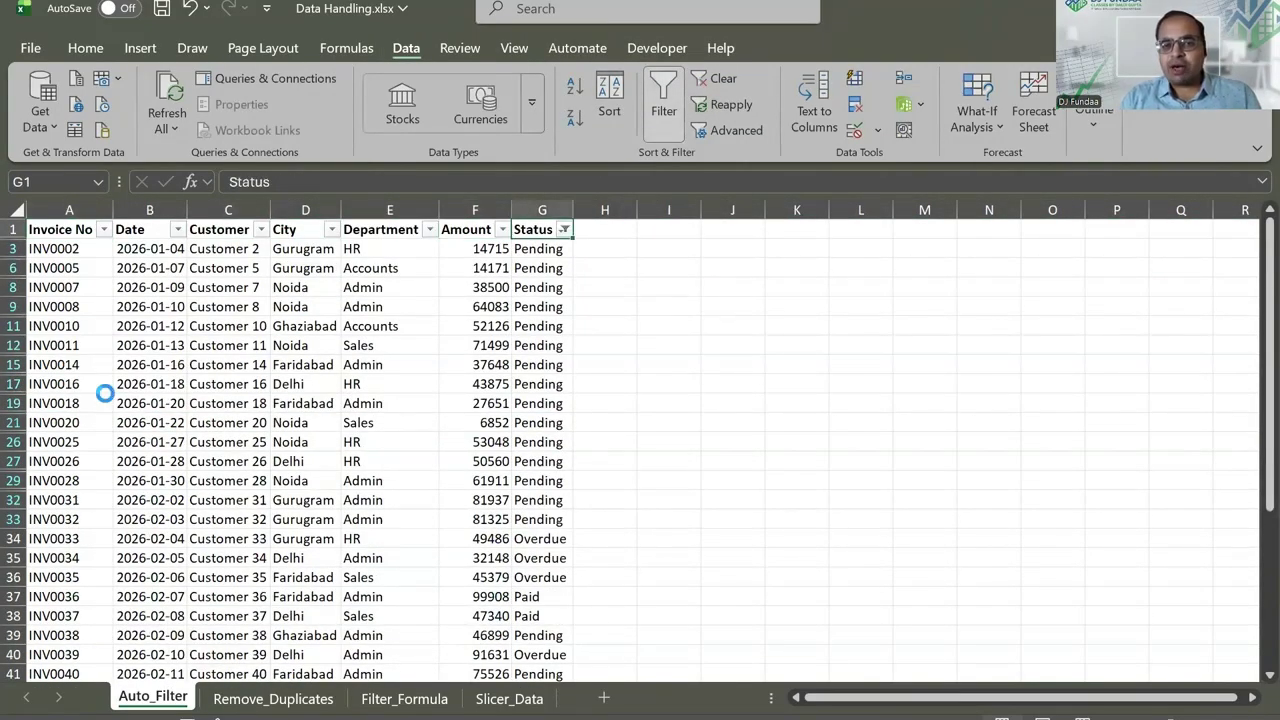
{"action": "key", "text": "ctrl+shift+l"}
{"action": "key", "text": "ctrl+shift+l"}
Filter the Status column to show only Pending invoices
{"action": "key", "text": "alt+Down"}
{"action": "key", "text": "e"}
{"action": "key", "text": "Down"}
{"action": "key", "text": "space"}
{"action": "key", "text": "Down"}
{"action": "key", "text": "Down"}
{"action": "key", "text": "Down"}
{"action": "key", "text": "space"}
{"action": "key", "text": "Return"}
{"action": "key", "text": "Down"}
Undo the Status filtering, the deletion of row 34 and the AutoFilter
{"action": "key", "text": "ctrl+z"}
{"action": "key", "text": "ctrl+z"}
{"action": "key", "text": "ctrl+z"}
{"action": "key", "text": "ctrl+z"}
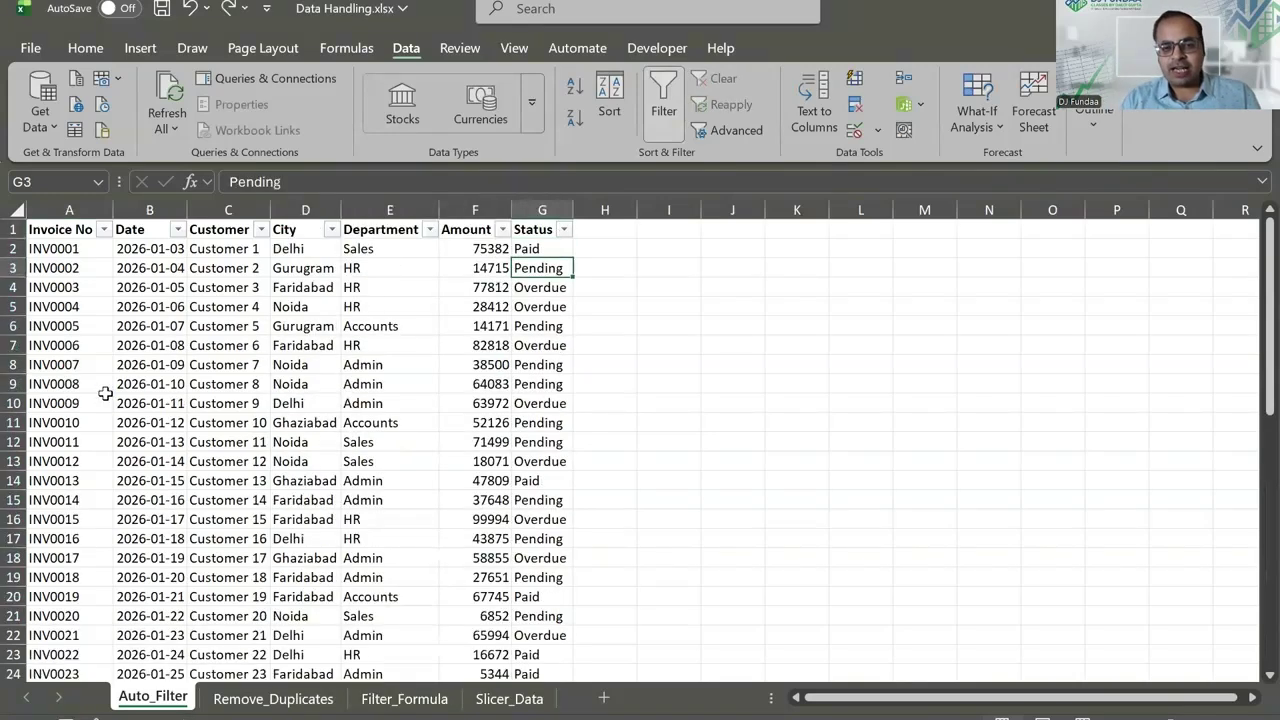
{"action": "key", "text": "ctrl+z"}
{"action": "key", "text": "ctrl+z"}
{"action": "key", "text": "ctrl+z"}
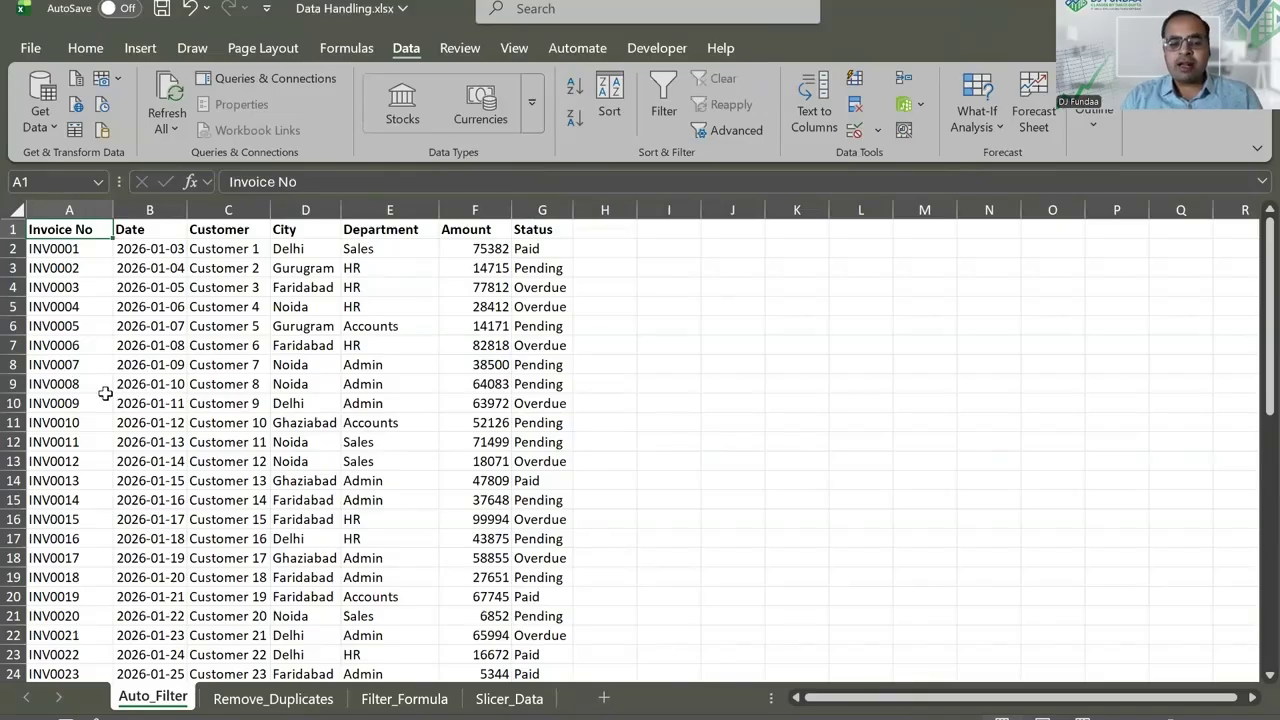
Apply AutoFilter to the full invoice range A1:G52, including the blank row
{"action": "key", "text": "ctrl+shift+End"}
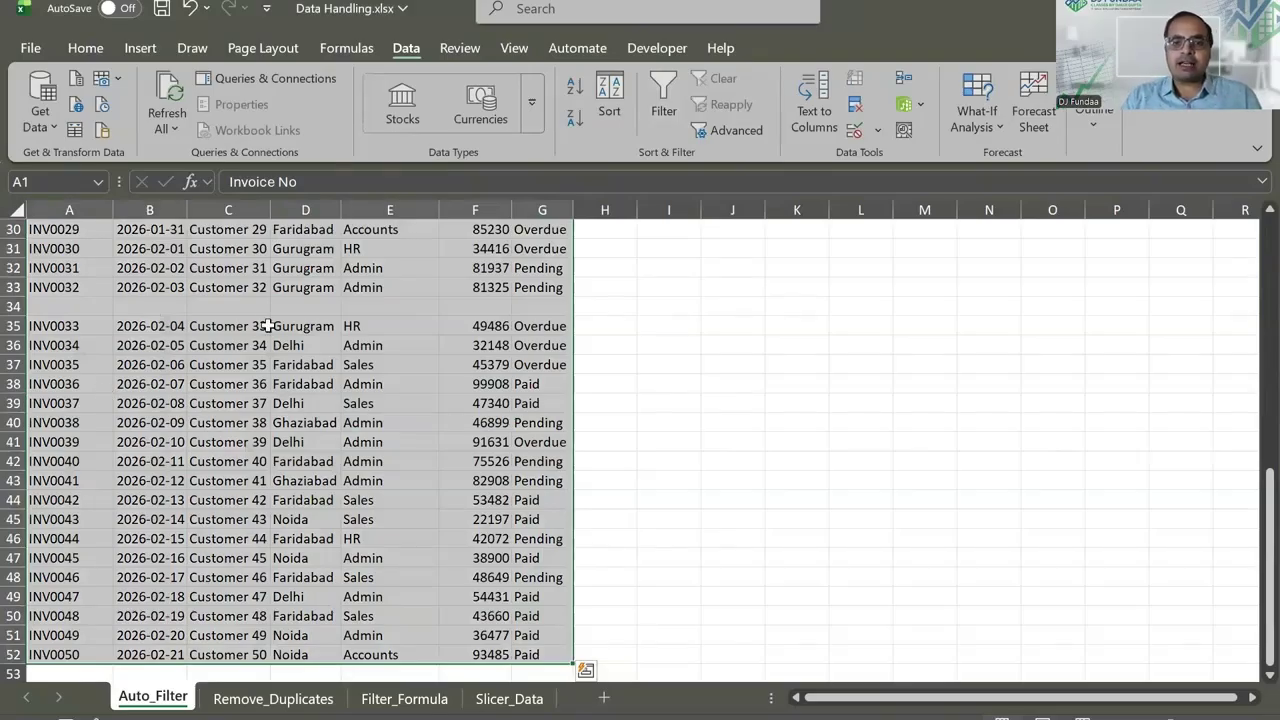
{"action": "left_click", "coordinate": [664, 105]}
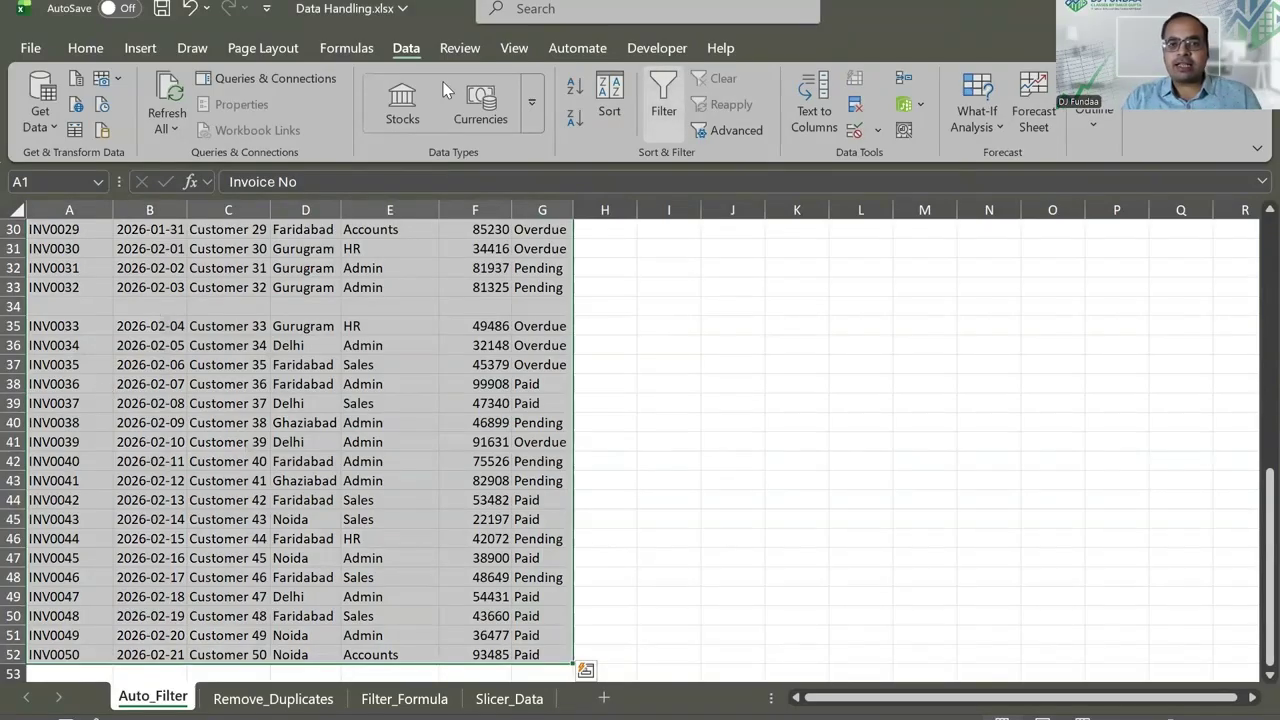
{"action": "left_click", "coordinate": [656, 89]}
Filter the Status column to Pending only, leaving out blanks, and go through the end of the filtered list
{"action": "left_click", "coordinate": [539, 287]}
{"action": "key", "text": "ctrl+Up"}
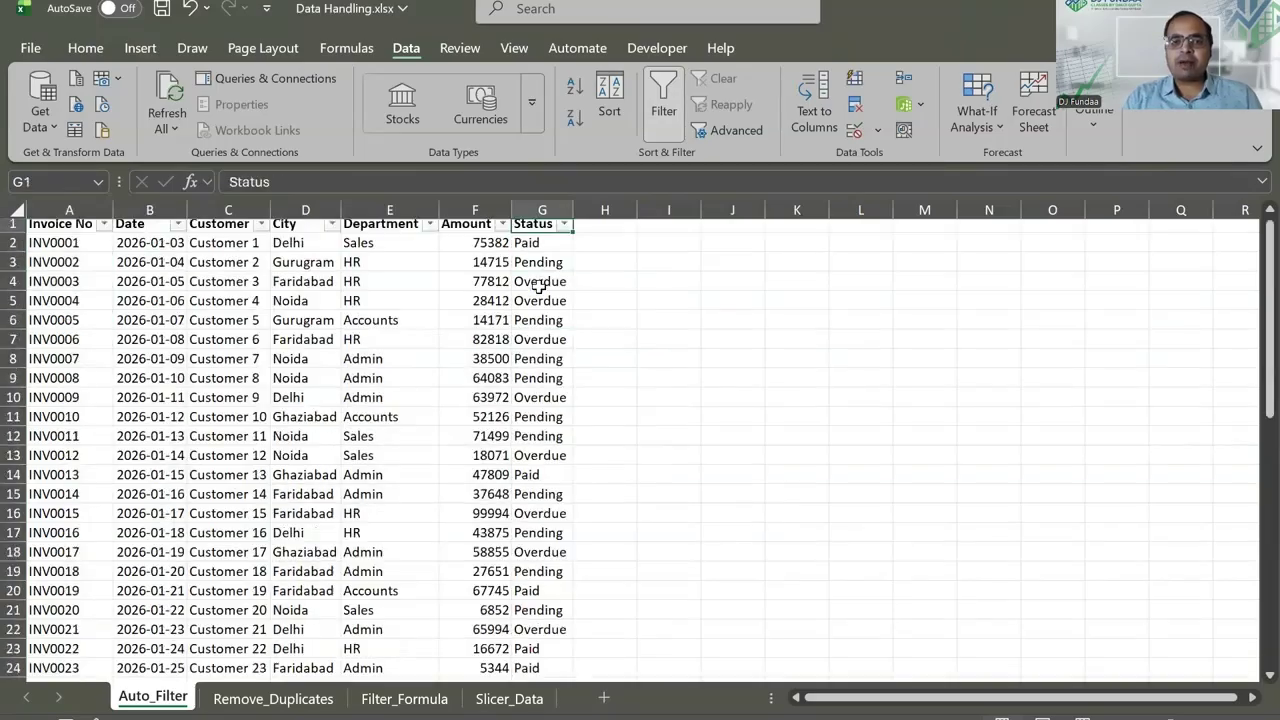
{"action": "key", "text": "alt+Down"}
{"action": "left_click", "coordinate": [380, 443]}
{"action": "left_click", "coordinate": [372, 520]}
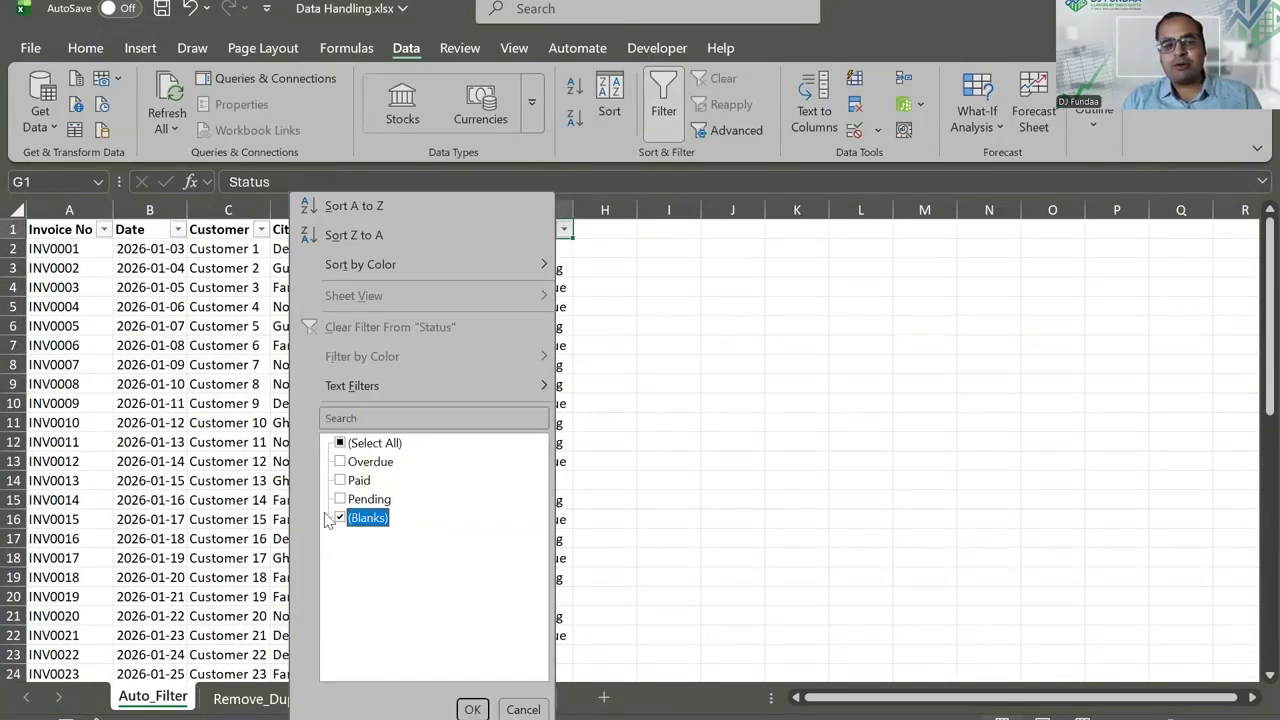
{"action": "left_click", "coordinate": [340, 499]}
{"action": "left_click", "coordinate": [340, 518]}
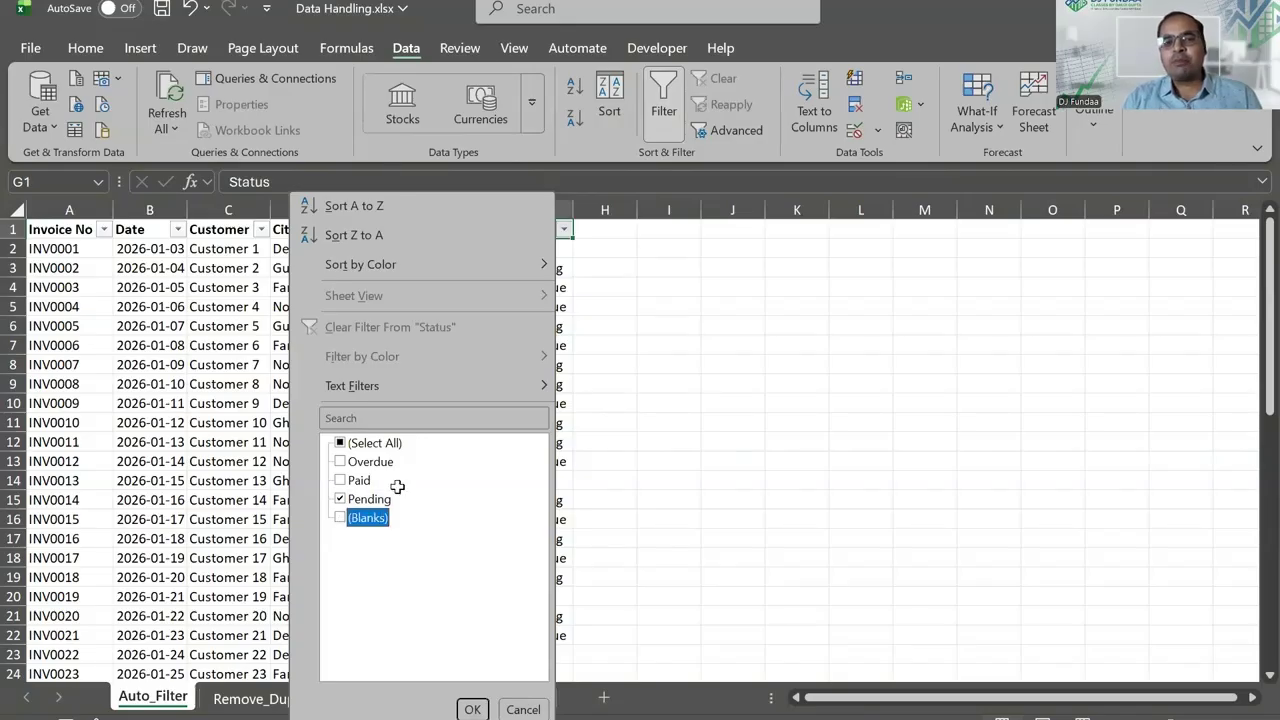
{"action": "key", "text": "Return"}
{"action": "key", "text": "ctrl+Down"}
{"action": "key", "text": "Up"}
{"action": "key", "text": "Up"}
{"action": "key", "text": "Up"}
{"action": "key", "text": "Up"}
Clear the Status filter to show all invoice rows again
{"action": "key", "text": "alt+d"}
{"action": "key", "text": "d"}
{"action": "key", "text": "Escape"}
{"action": "key", "text": "alt+d"}
{"action": "key", "text": "f"}
{"action": "key", "text": "s"}
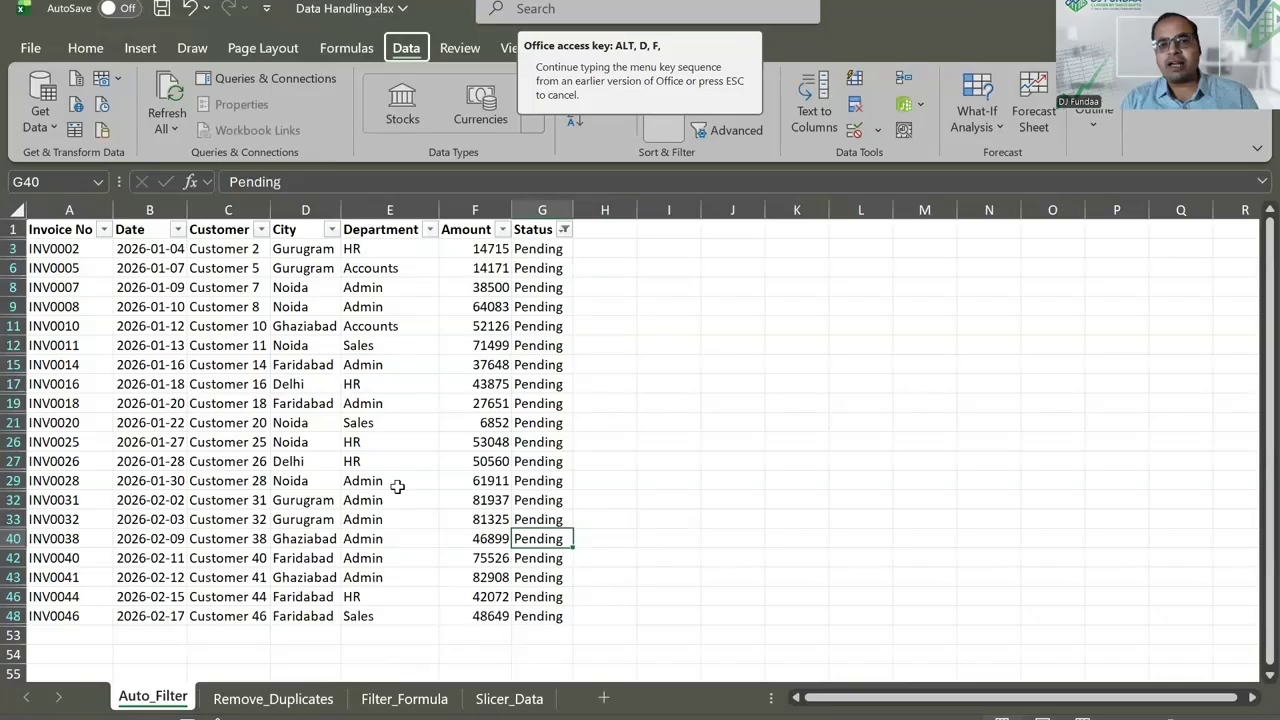
Delete the blank row 34 within the invoice data and return to the first header cell
{"action": "key", "text": "Down"}
{"action": "key", "text": "ctrl+Up"}
{"action": "key", "text": "Up"}
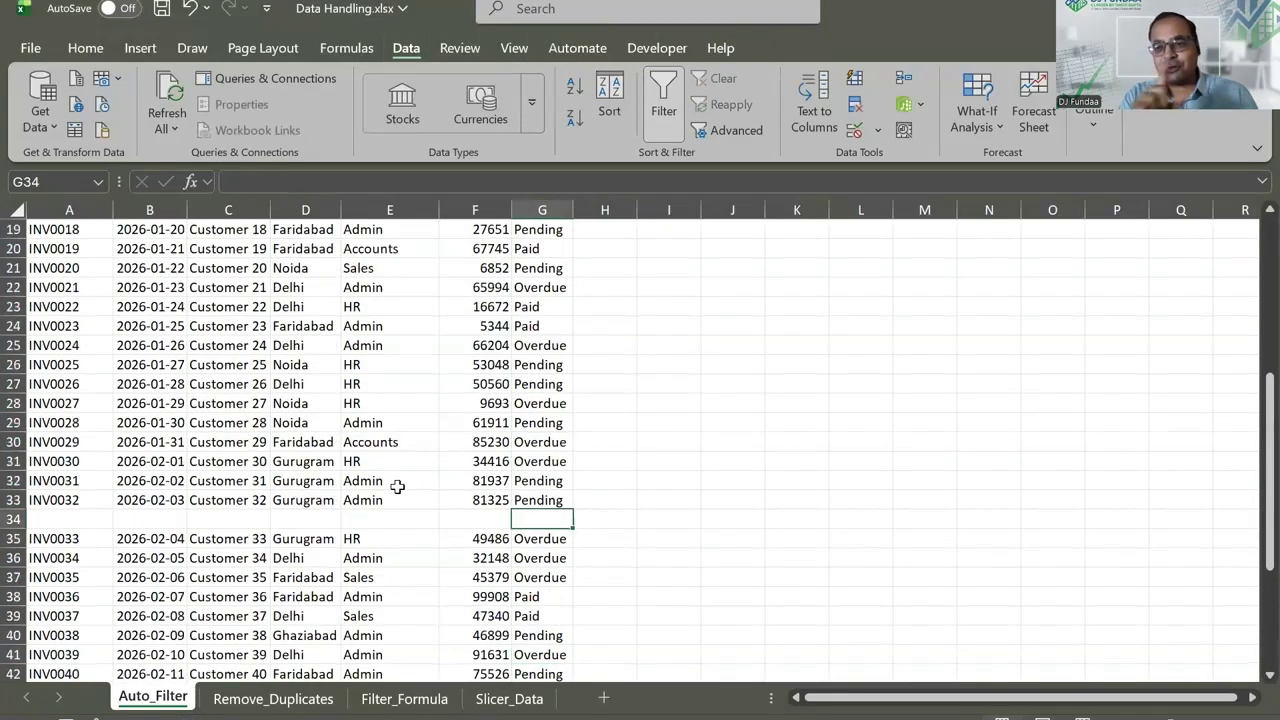
{"action": "key", "text": "ctrl+Home"}
{"action": "key", "text": "Down"}
{"action": "key", "text": "ctrl+Down"}
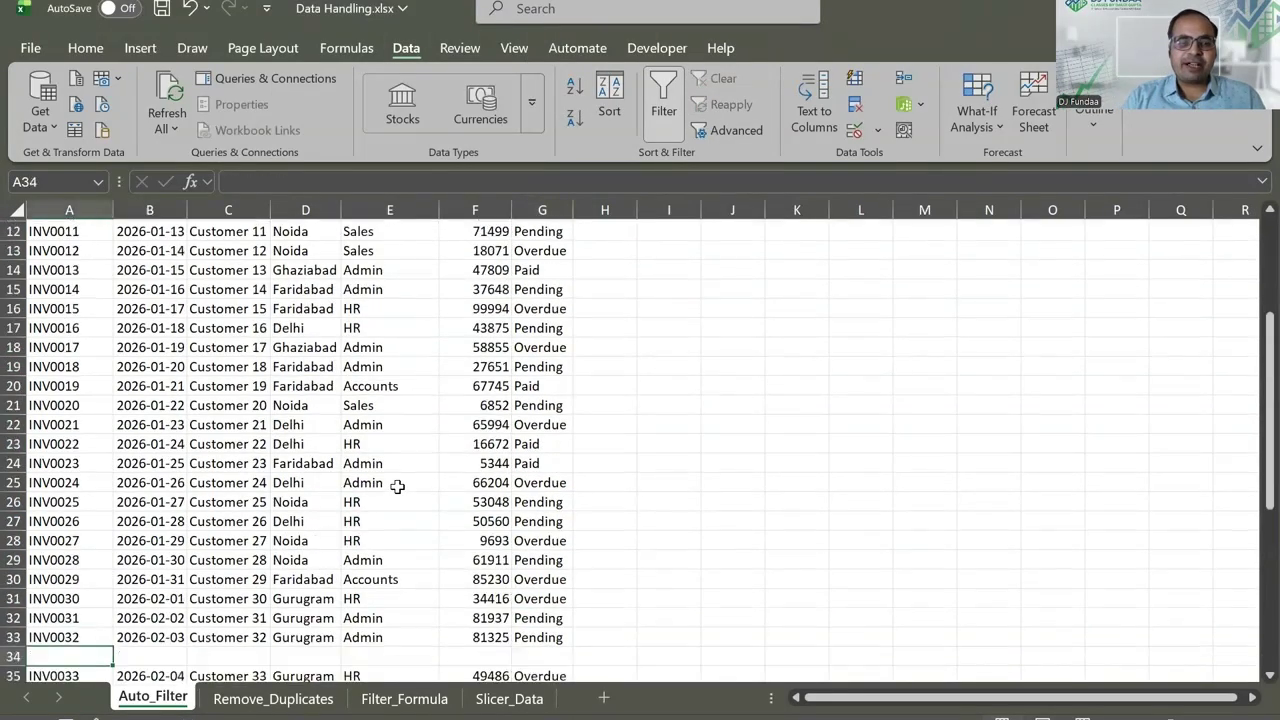
{"action": "key", "text": "Down"}
{"action": "key", "text": "shift+space"}
{"action": "key", "text": "alt+e"}
{"action": "key", "text": "d"}
{"action": "key", "text": "Up"}
{"action": "key", "text": "ctrl+Home"}
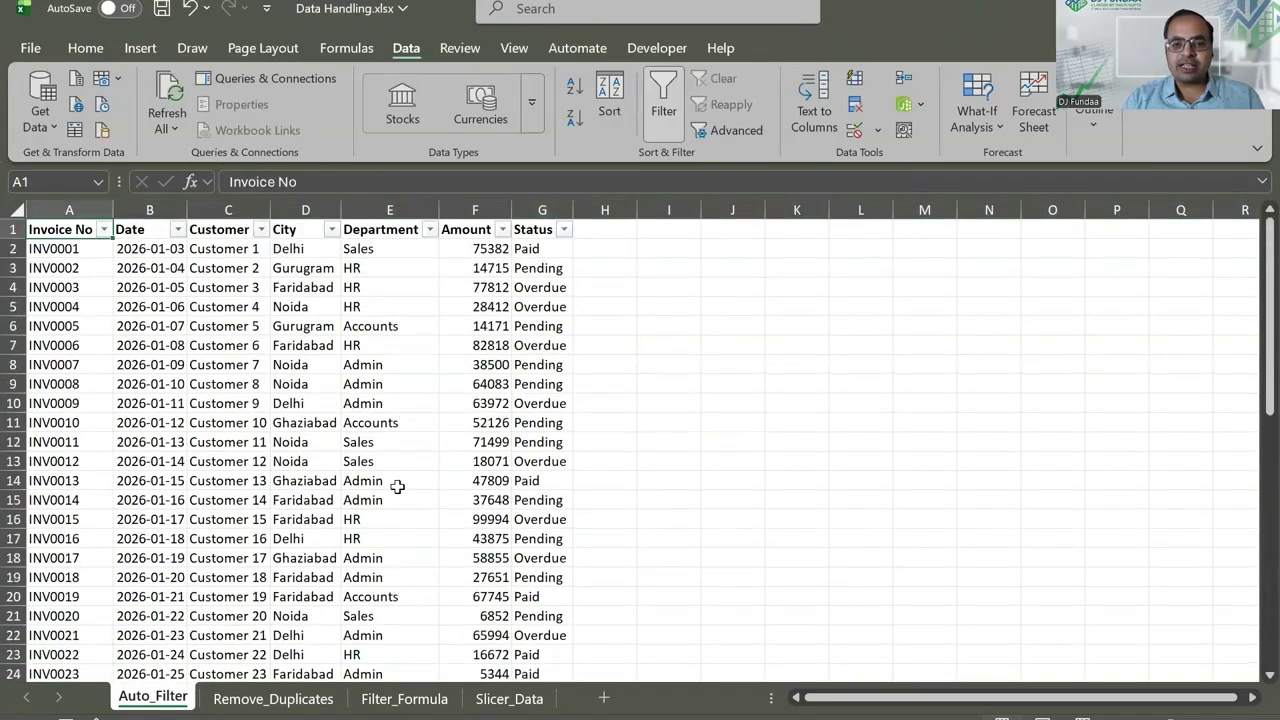
Merge the two Sales cells E12:E13 in the Department column and remove the centred alignment
{"action": "key", "text": "Right"}
{"action": "key", "text": "Right"}
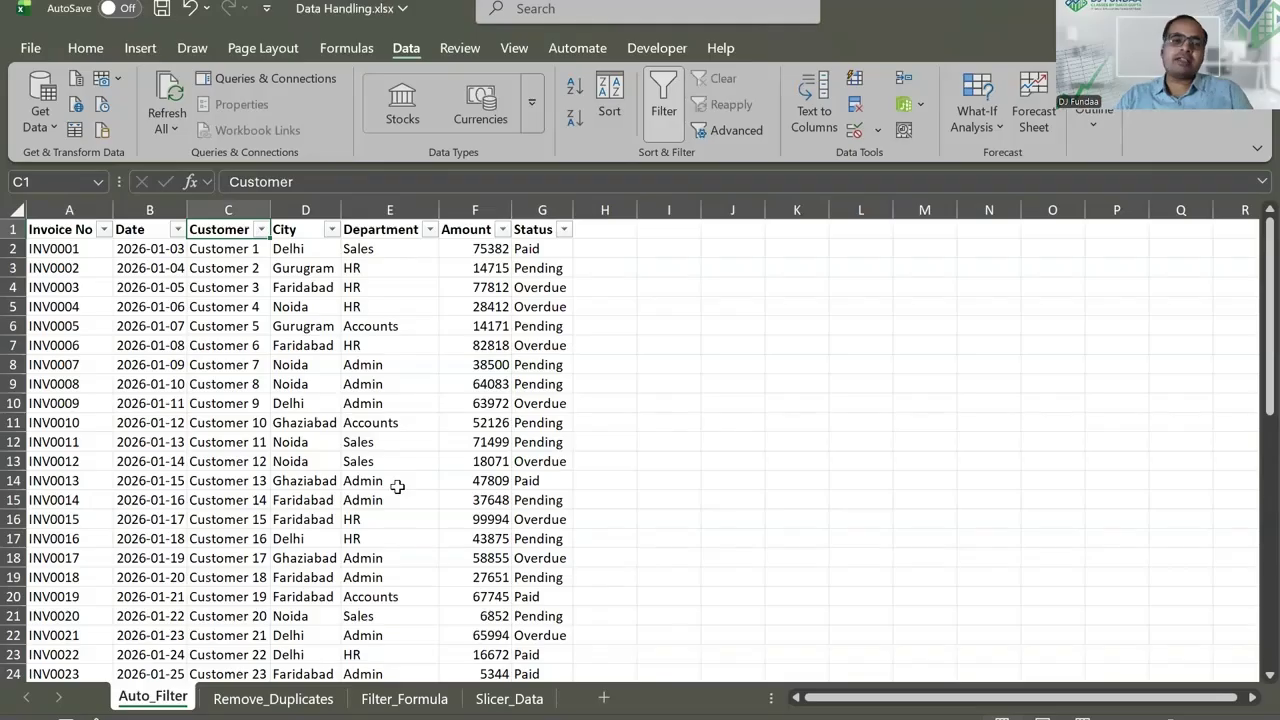
{"action": "left_click_drag", "start_coordinate": [363, 447], "coordinate": [370, 466]}
{"action": "left_click", "coordinate": [85, 47]}
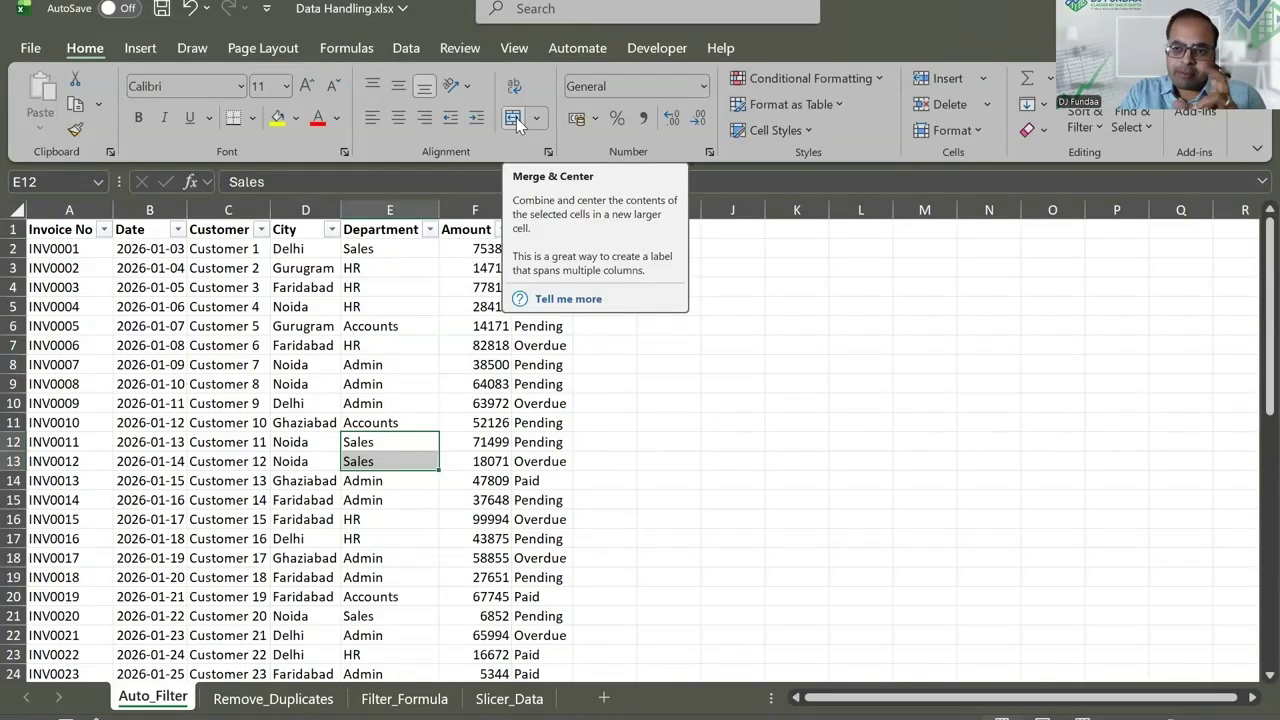
{"action": "left_click", "coordinate": [516, 117]}
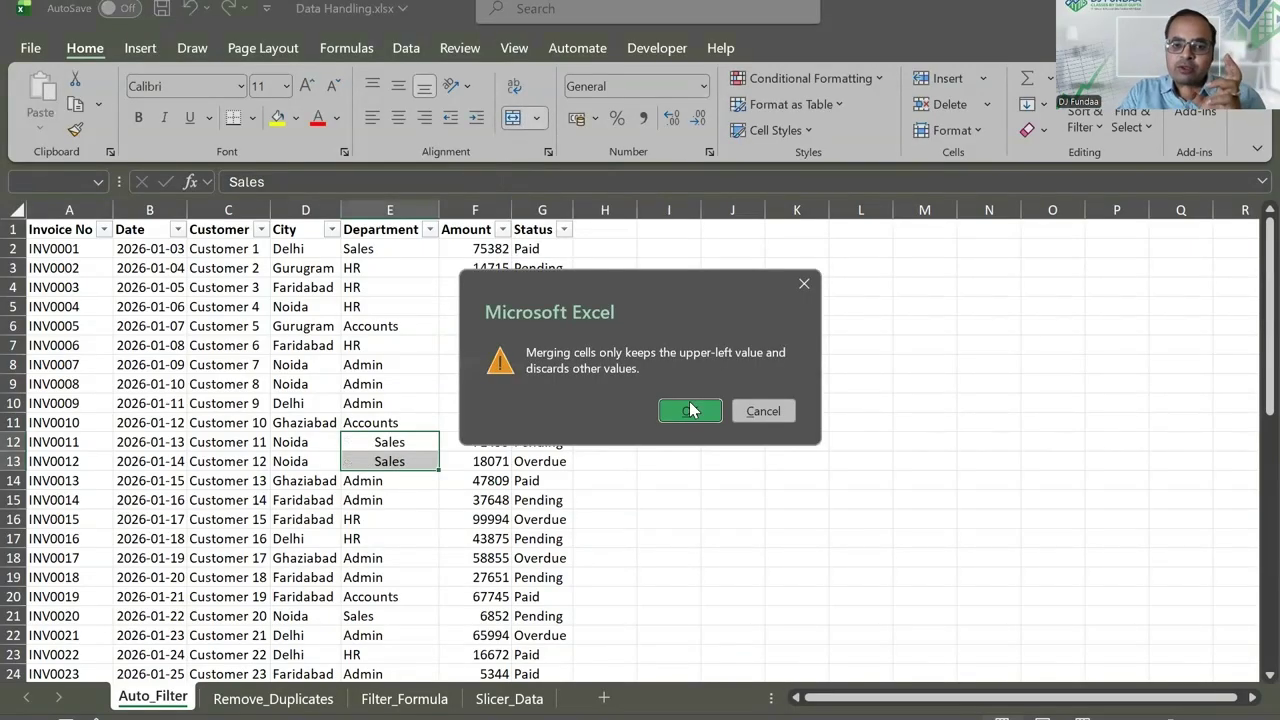
{"action": "left_click", "coordinate": [690, 410]}
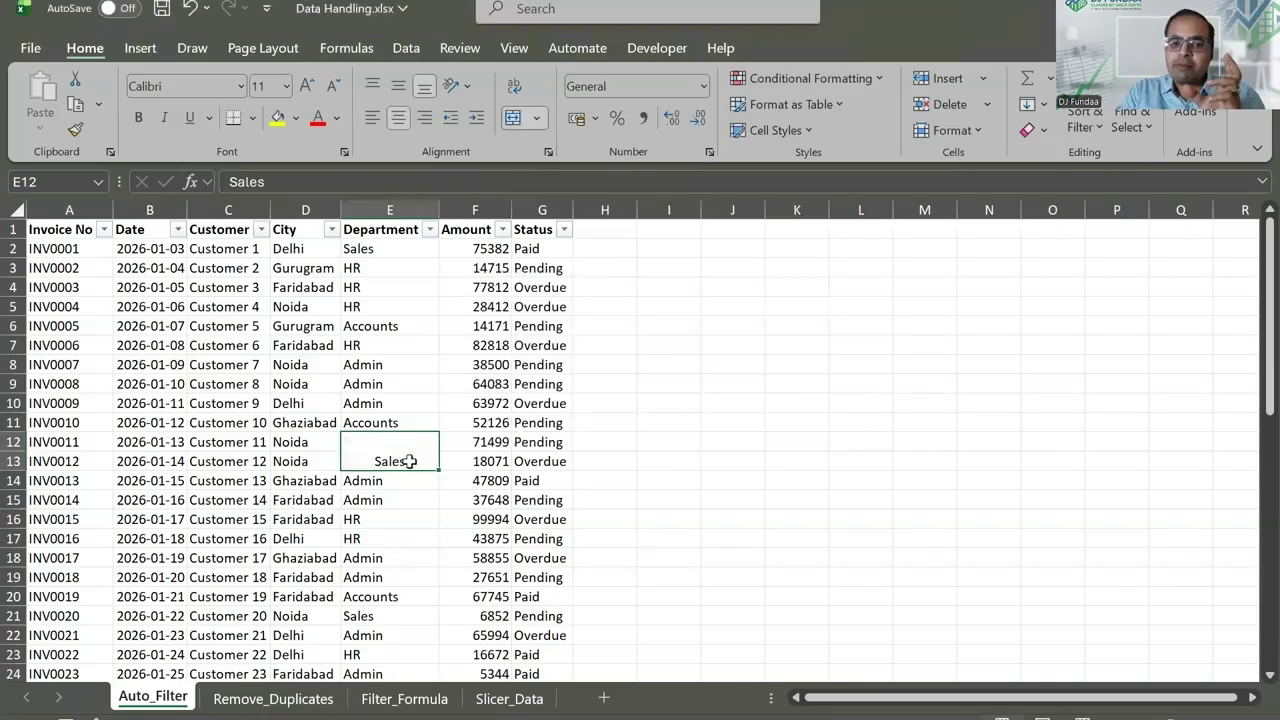
{"action": "left_click", "coordinate": [400, 120]}
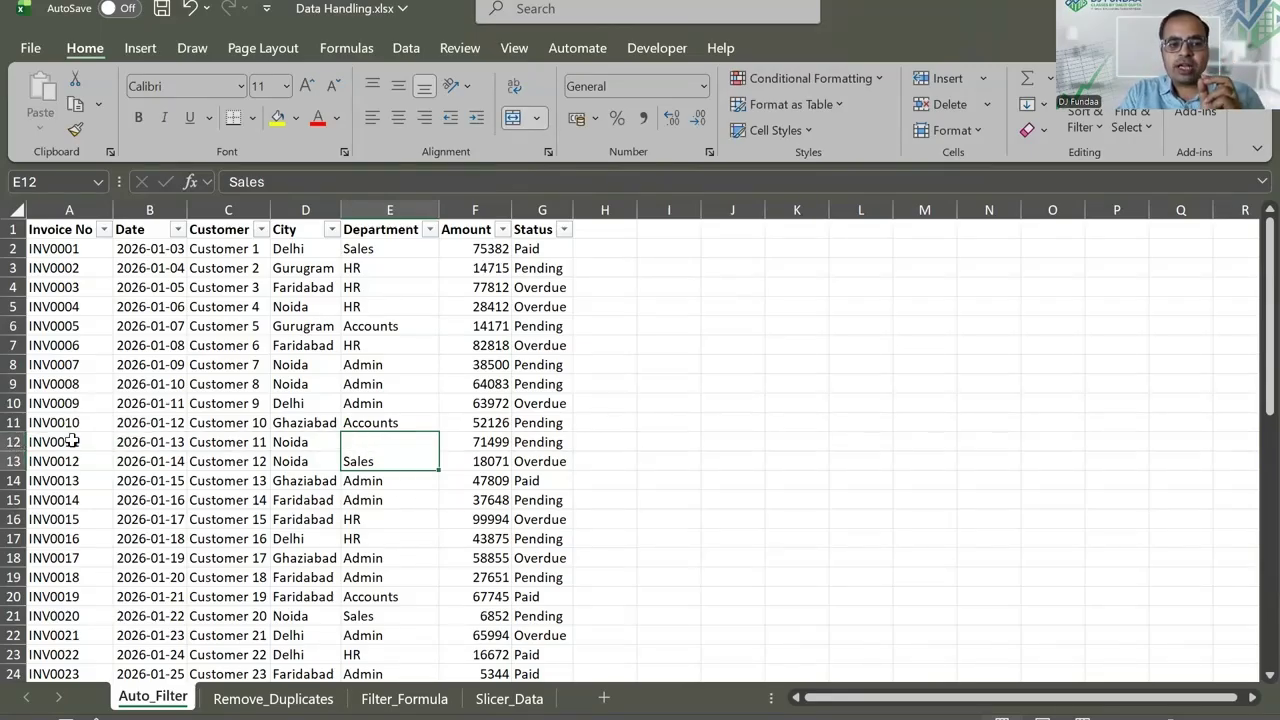
Filter the Department column to Sales only and check row 12, which holds the merged cell
{"action": "left_click", "coordinate": [14, 442]}
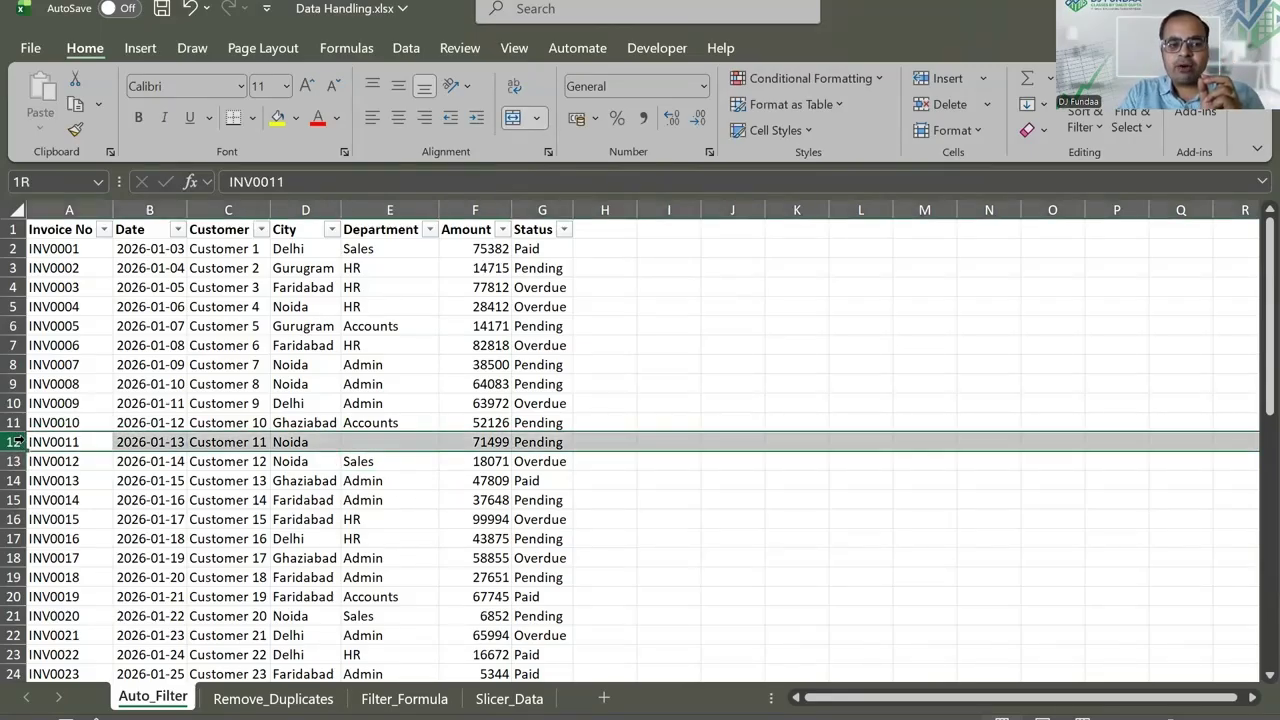
{"action": "left_click", "coordinate": [392, 443]}
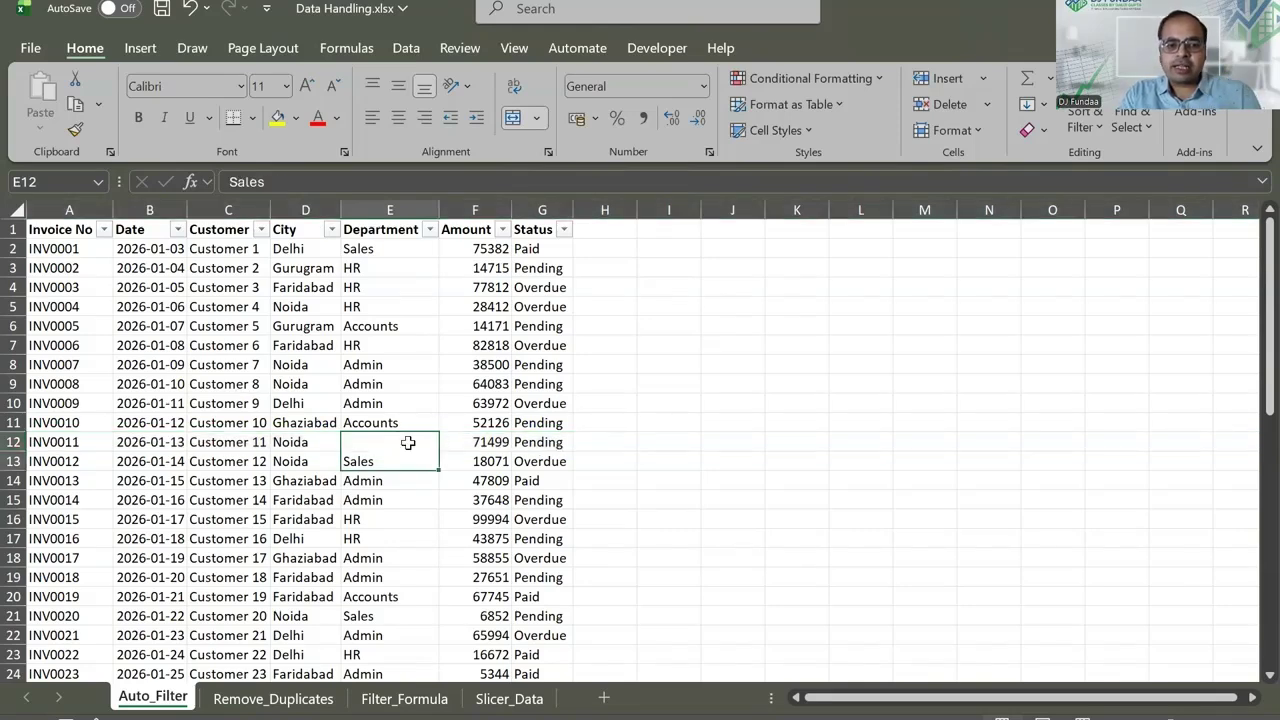
{"action": "left_click", "coordinate": [432, 229]}
{"action": "left_click", "coordinate": [245, 443]}
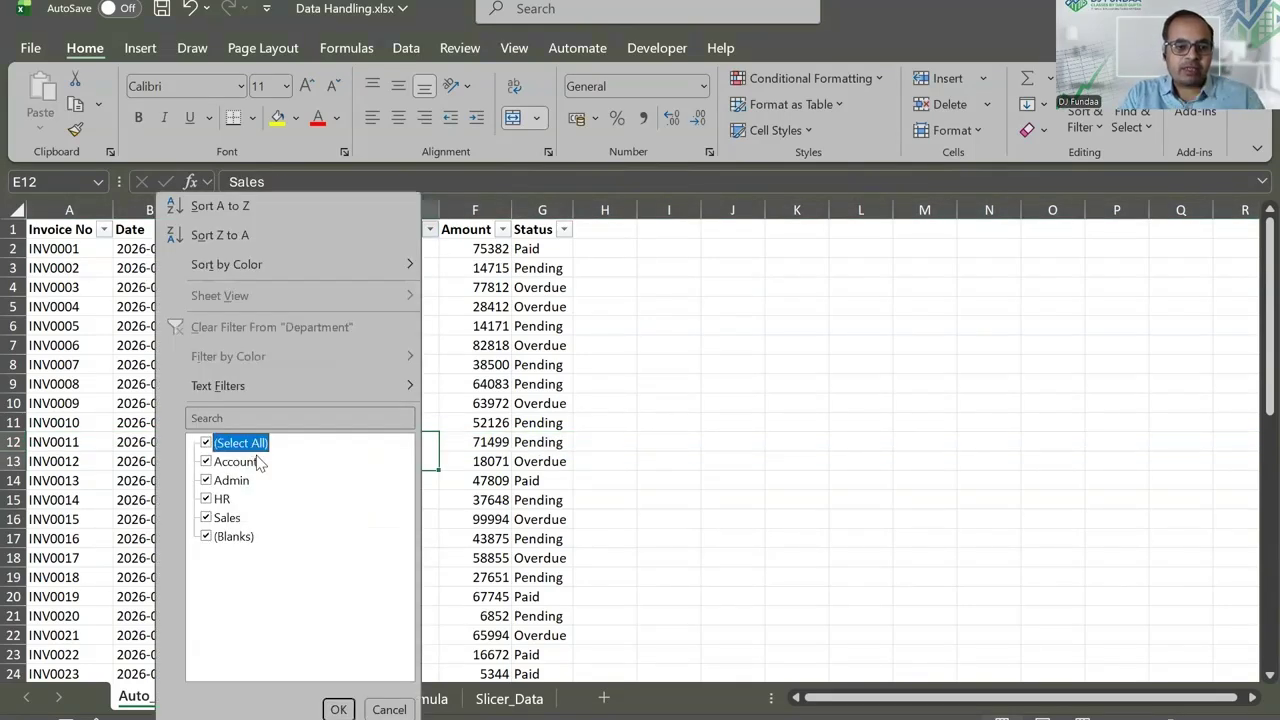
{"action": "left_click", "coordinate": [226, 517]}
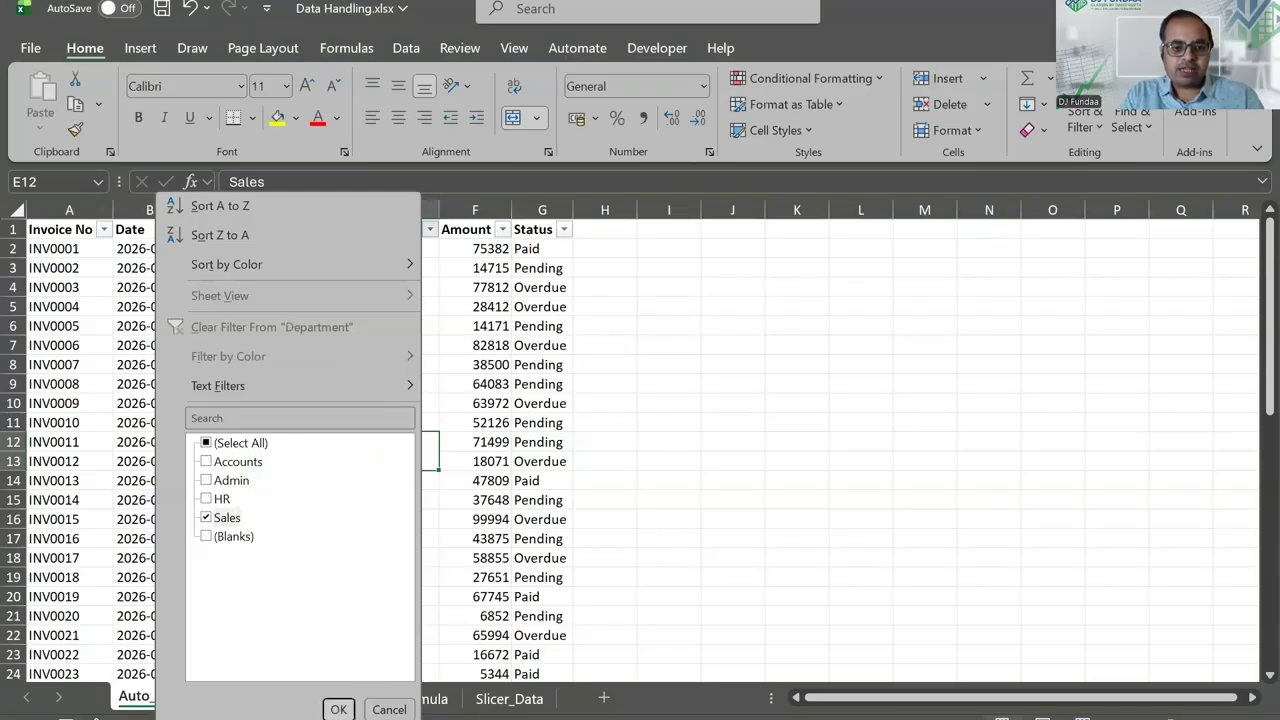
{"action": "key", "text": "Return"}
{"action": "left_click", "coordinate": [13, 268]}
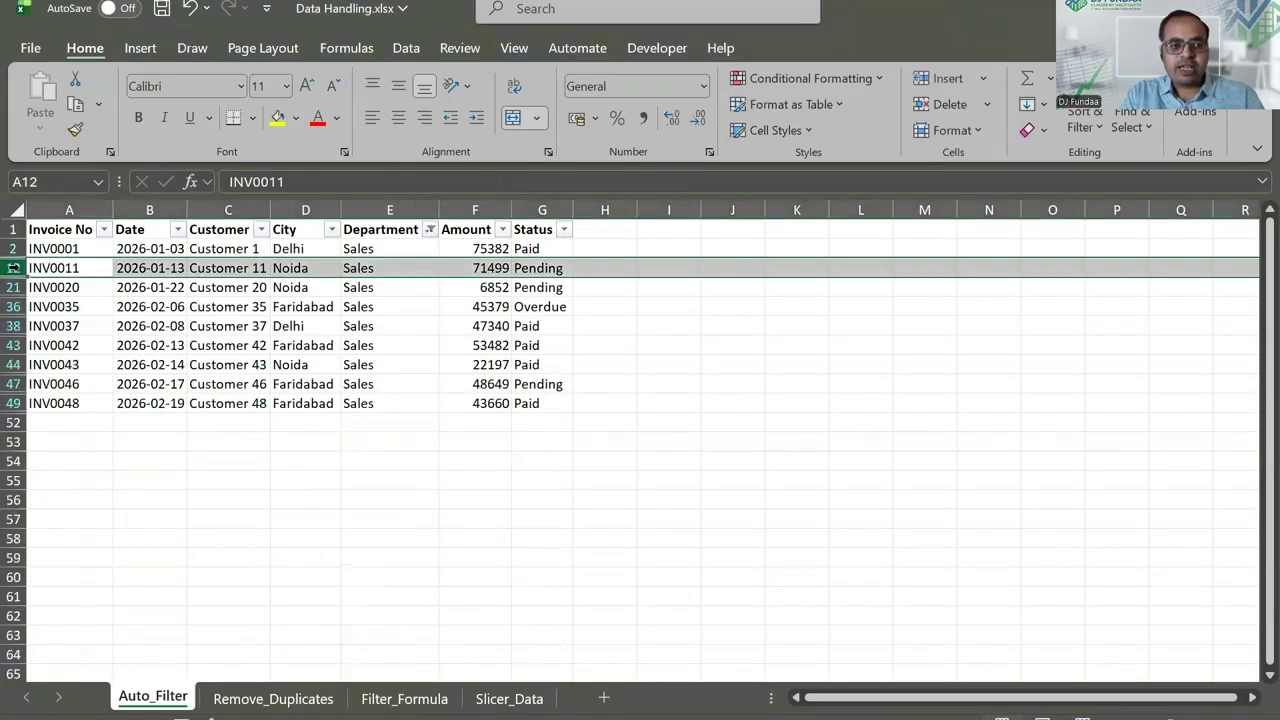
{"action": "left_click", "coordinate": [378, 266]}
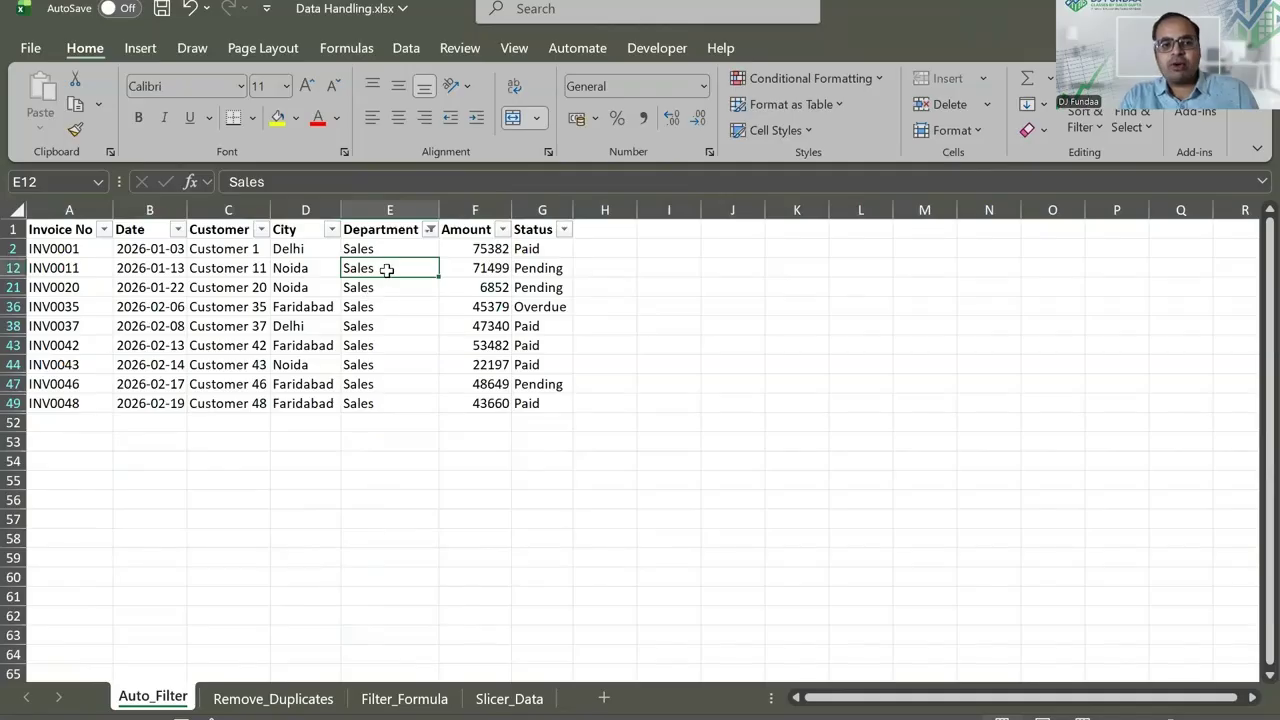
Clear the Department filter to show all invoice rows
{"action": "key", "text": "alt+d"}
{"action": "key", "text": "f"}
{"action": "key", "text": "s"}
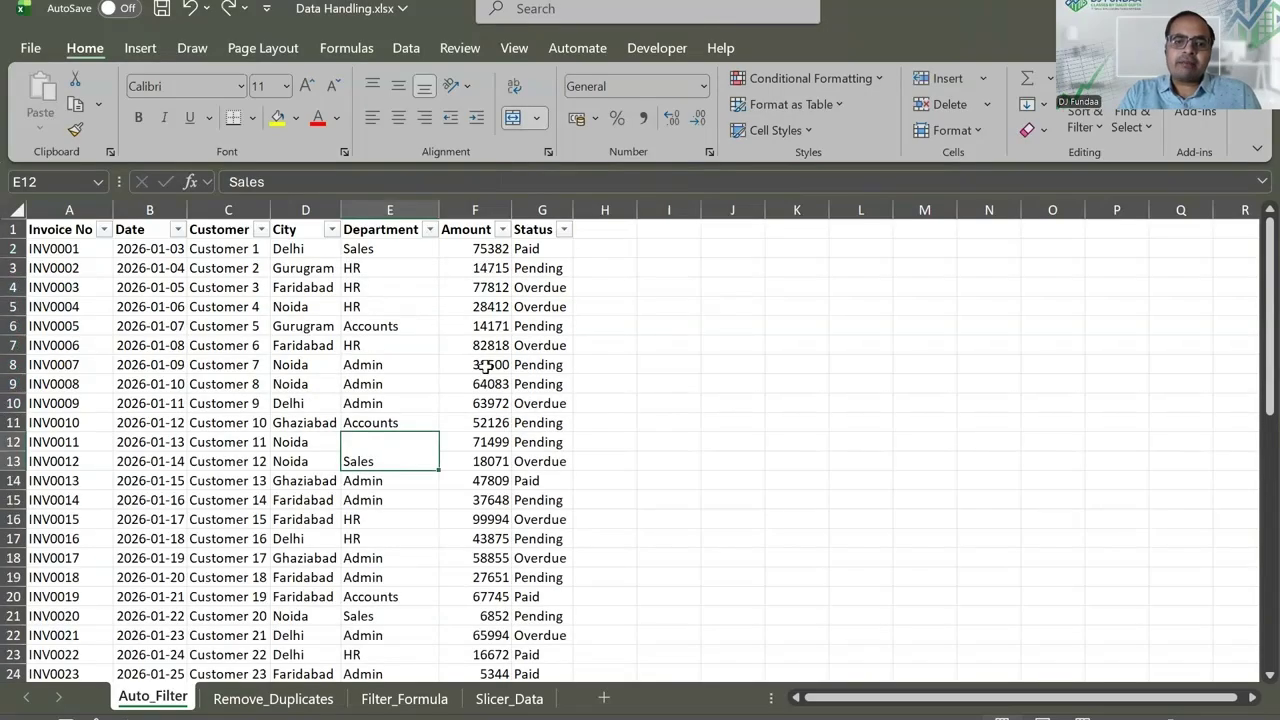
Undo the merge of E12:E13 so both Department cells are separate
{"action": "key", "text": "alt+h"}
{"action": "key", "text": "a"}
{"action": "key", "text": "c"}
{"action": "key", "text": "ctrl+z"}
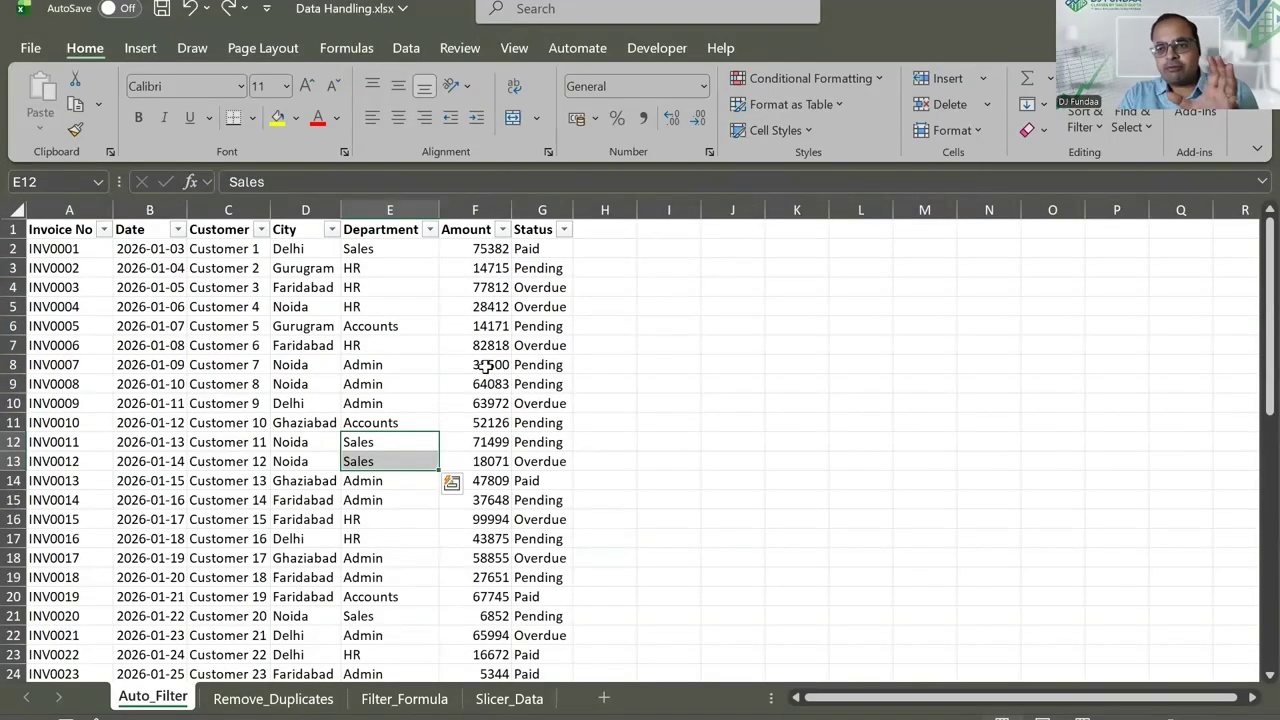
{"action": "left_click", "coordinate": [478, 250]}
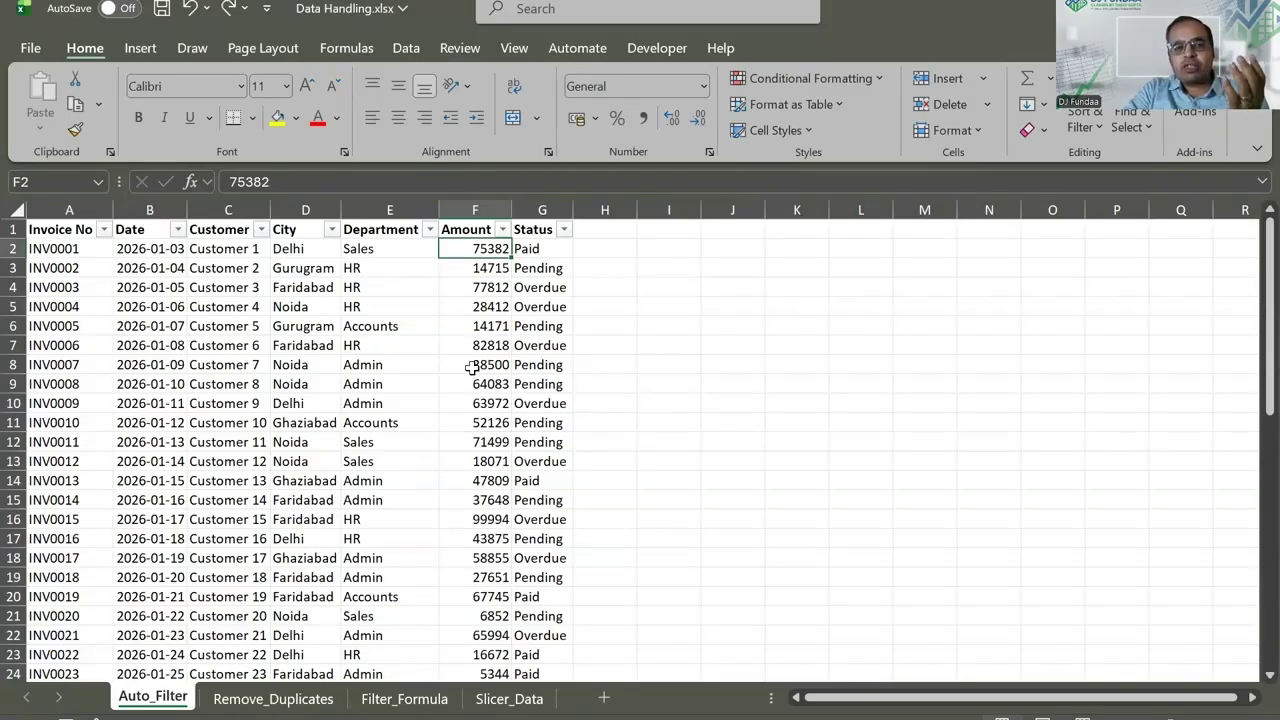
Highlight the amount in cell F25 with a yellow fill
{"action": "scroll", "coordinate": [412, 347], "scroll_direction": "down", "scroll_amount": 2}
{"action": "scroll", "coordinate": [412, 347], "scroll_direction": "up", "scroll_amount": 2}
{"action": "scroll", "coordinate": [300, 500], "scroll_direction": "down", "scroll_amount": 4}
{"action": "left_click", "coordinate": [490, 465]}
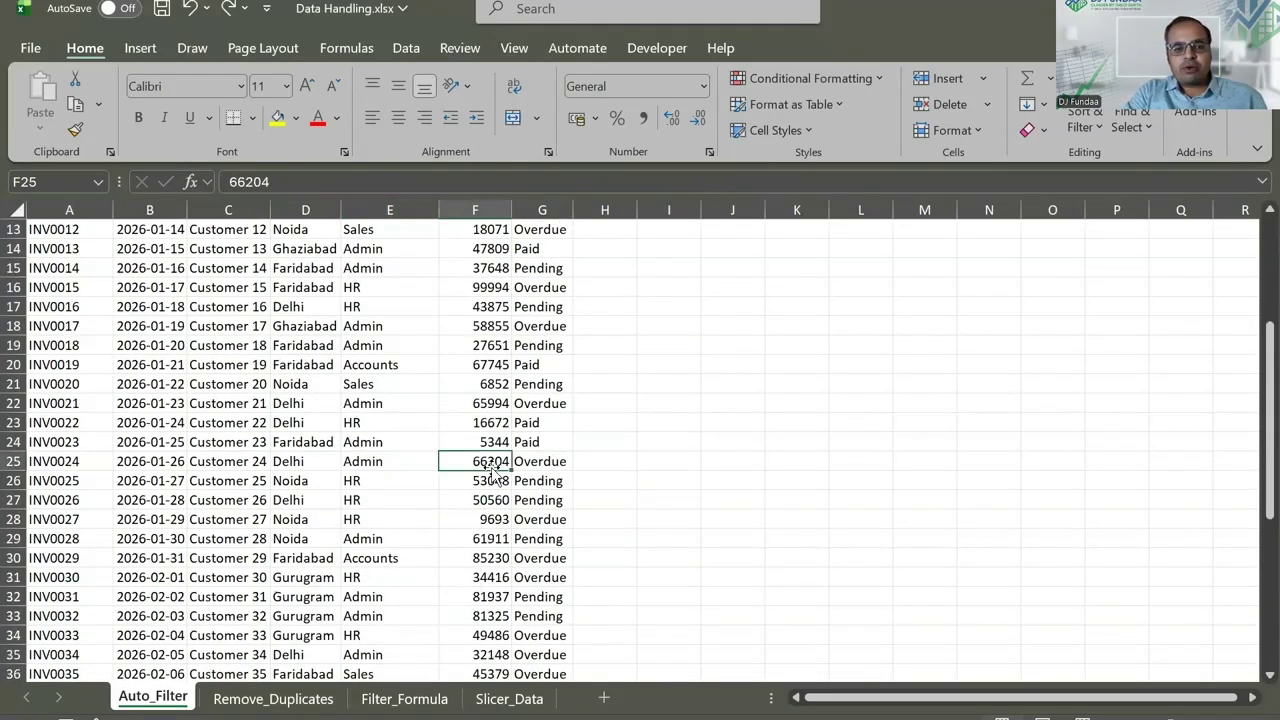
{"action": "left_click", "coordinate": [277, 117]}
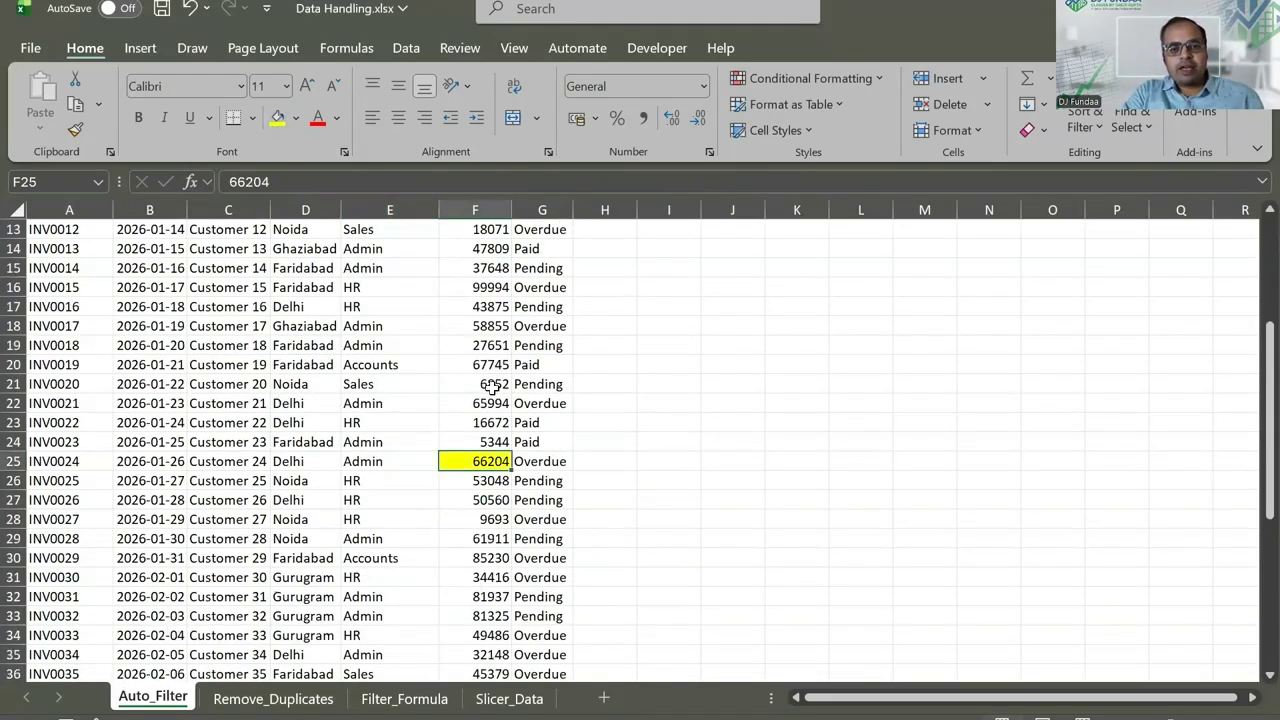
{"action": "left_click_drag", "start_coordinate": [491, 368], "coordinate": [490, 428]}
Filter the Status column to show only Paid invoices
{"action": "left_click", "coordinate": [545, 346]}
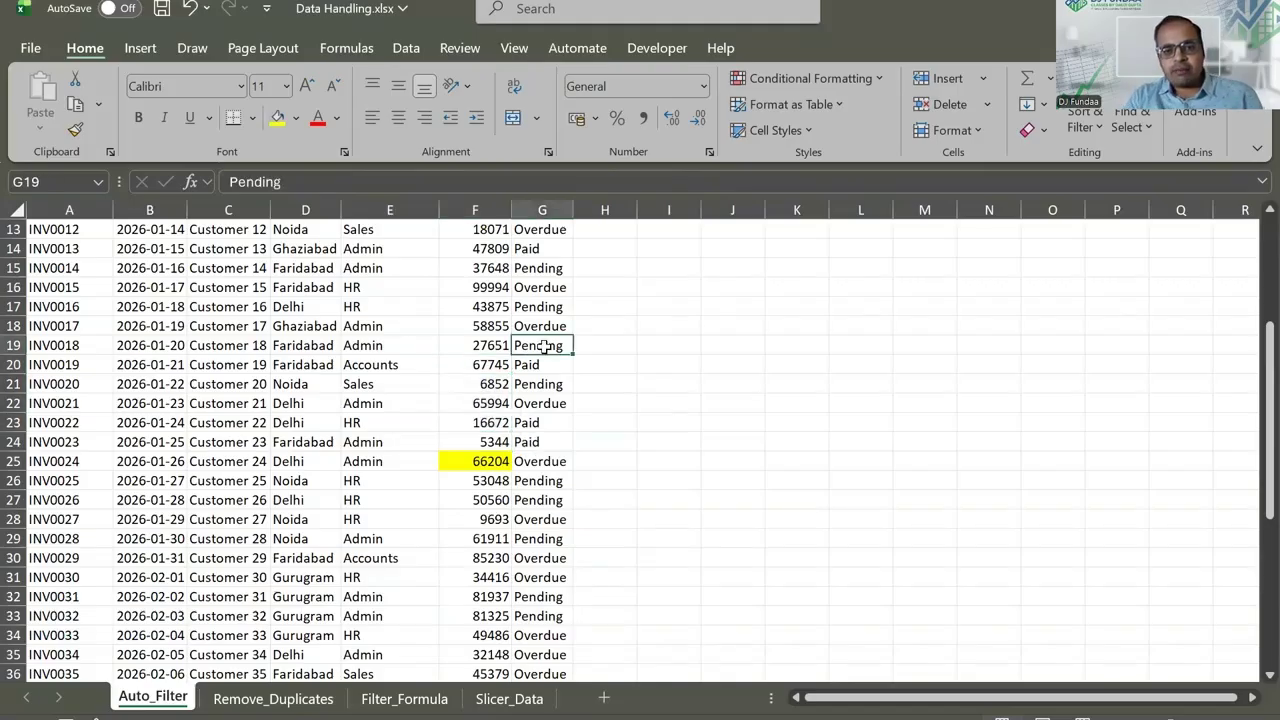
{"action": "key", "text": "ctrl+Up"}
{"action": "key", "text": "alt+Down"}
{"action": "key", "text": "e"}
{"action": "key", "text": "Down"}
{"action": "key", "text": "space"}
{"action": "key", "text": "Down"}
{"action": "key", "text": "Down"}
{"action": "key", "text": "space"}
{"action": "key", "text": "Tab"}
{"action": "key", "text": "Return"}
Fill the visible amounts of the Paid invoices, from F2 down to F51, with light green
{"action": "key", "text": "Left"}
{"action": "key", "text": "Down"}
{"action": "key", "text": "ctrl+shift+Down"}
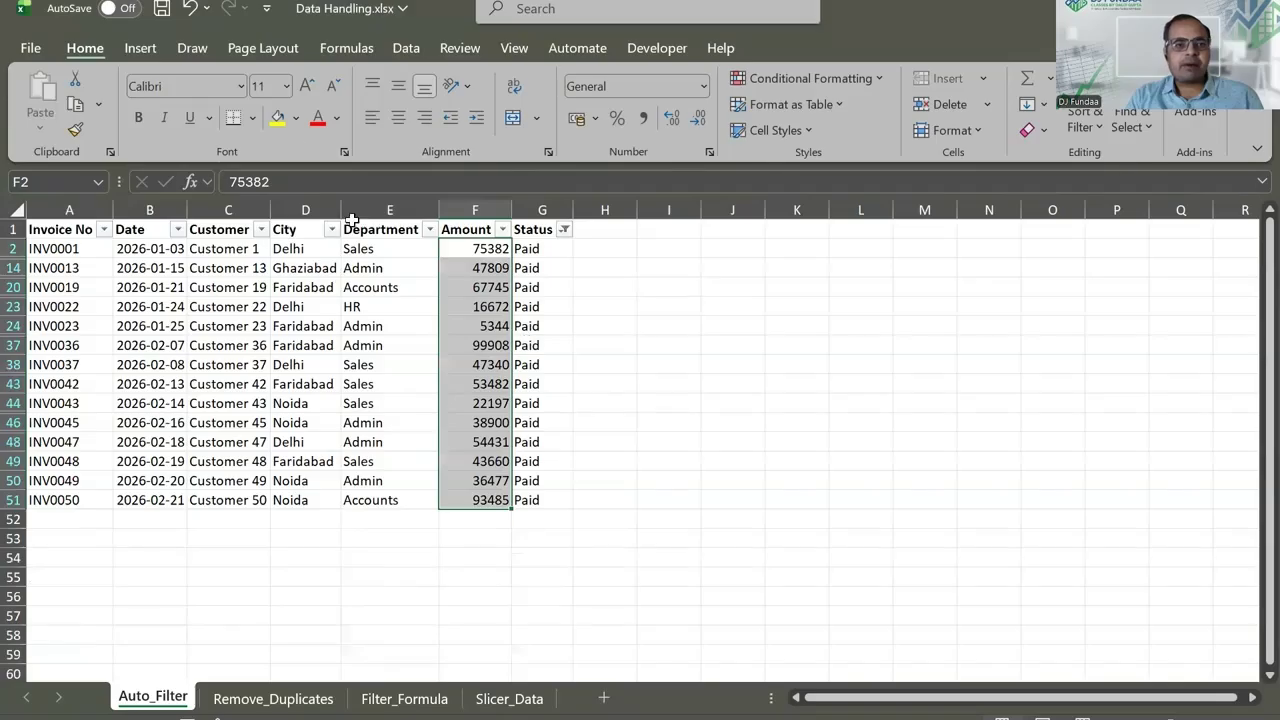
{"action": "key", "text": "alt+h"}
{"action": "key", "text": "h"}
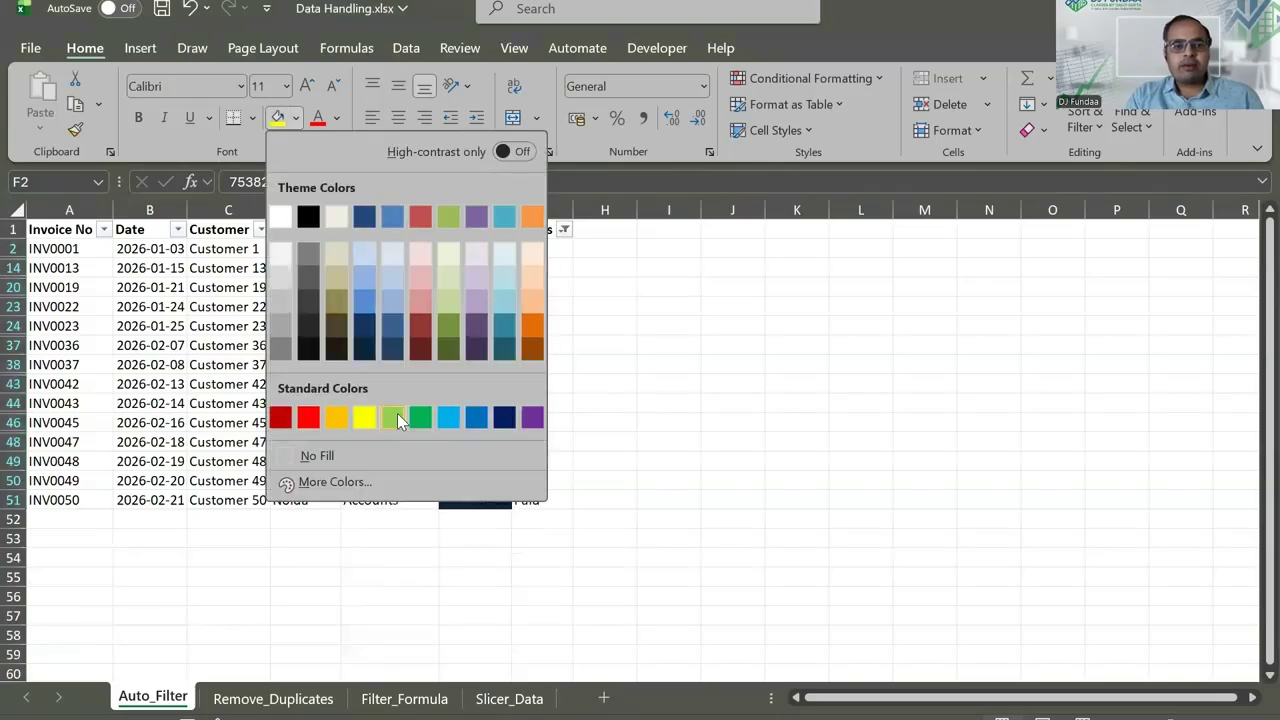
{"action": "left_click", "coordinate": [396, 414]}
Clear the Status filter to show all invoice rows
{"action": "key", "text": "Up"}
{"action": "key", "text": "alt+d"}
{"action": "key", "text": "f"}
{"action": "key", "text": "s"}
{"action": "key", "text": "Down"}
{"action": "key", "text": "Up"}
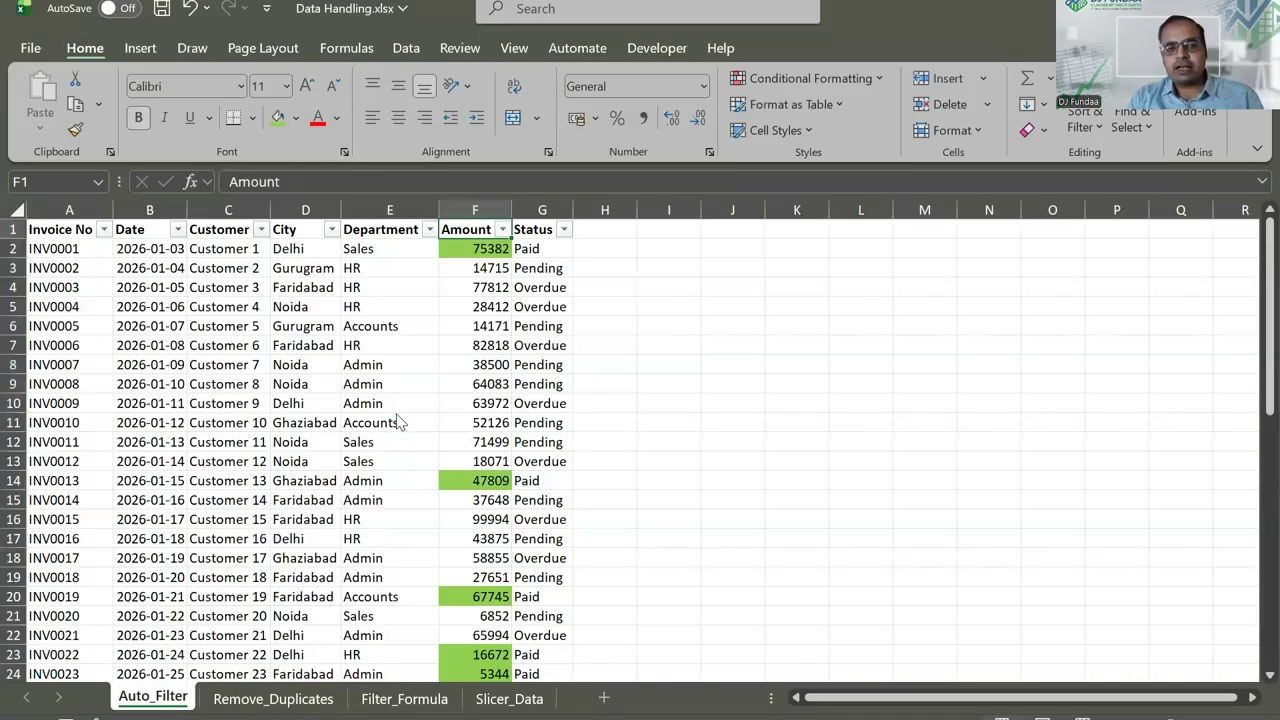
Filter the Amount column by the light green cell colour, and undo that filter
{"action": "key", "text": "alt+Down"}
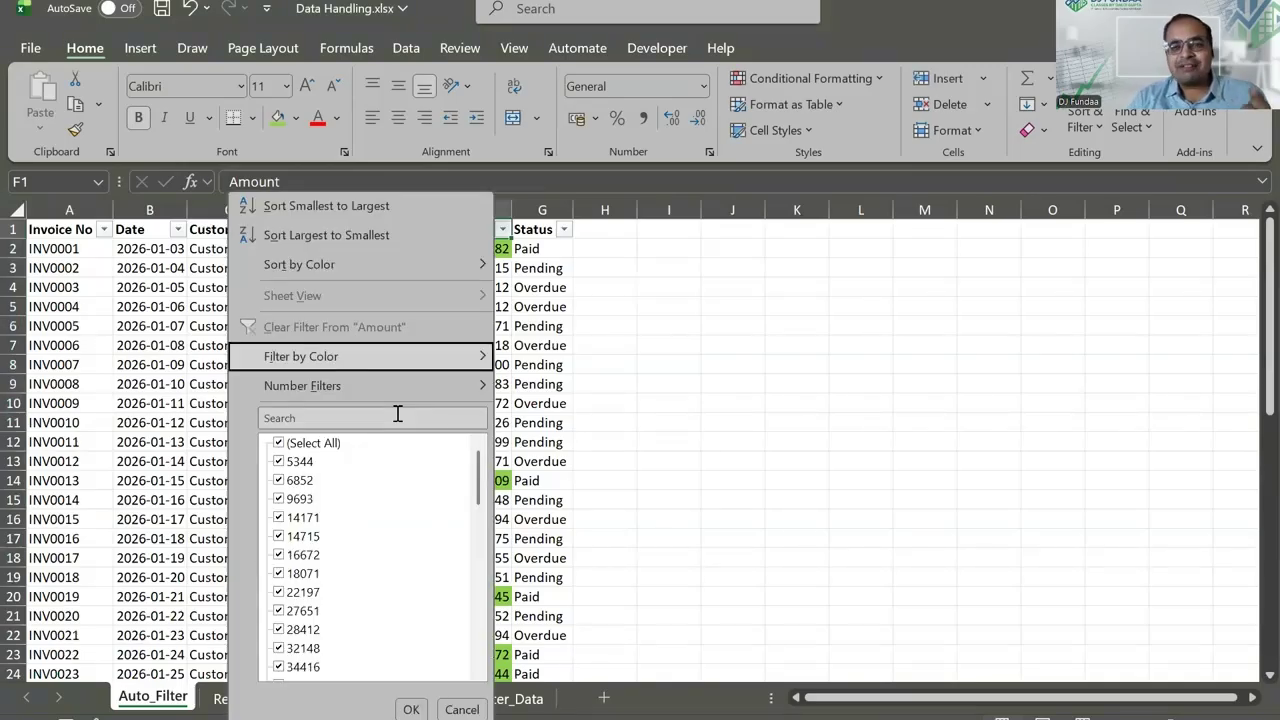
{"action": "key", "text": "Right"}
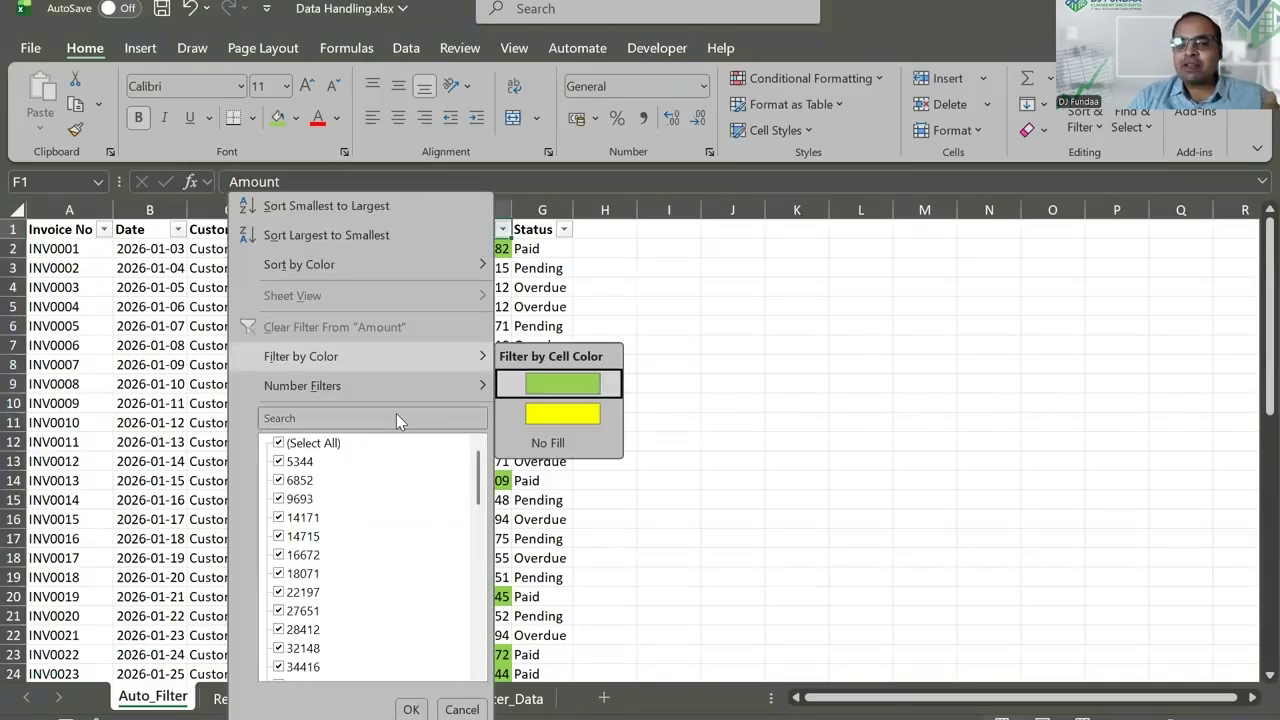
{"action": "key", "text": "Return"}
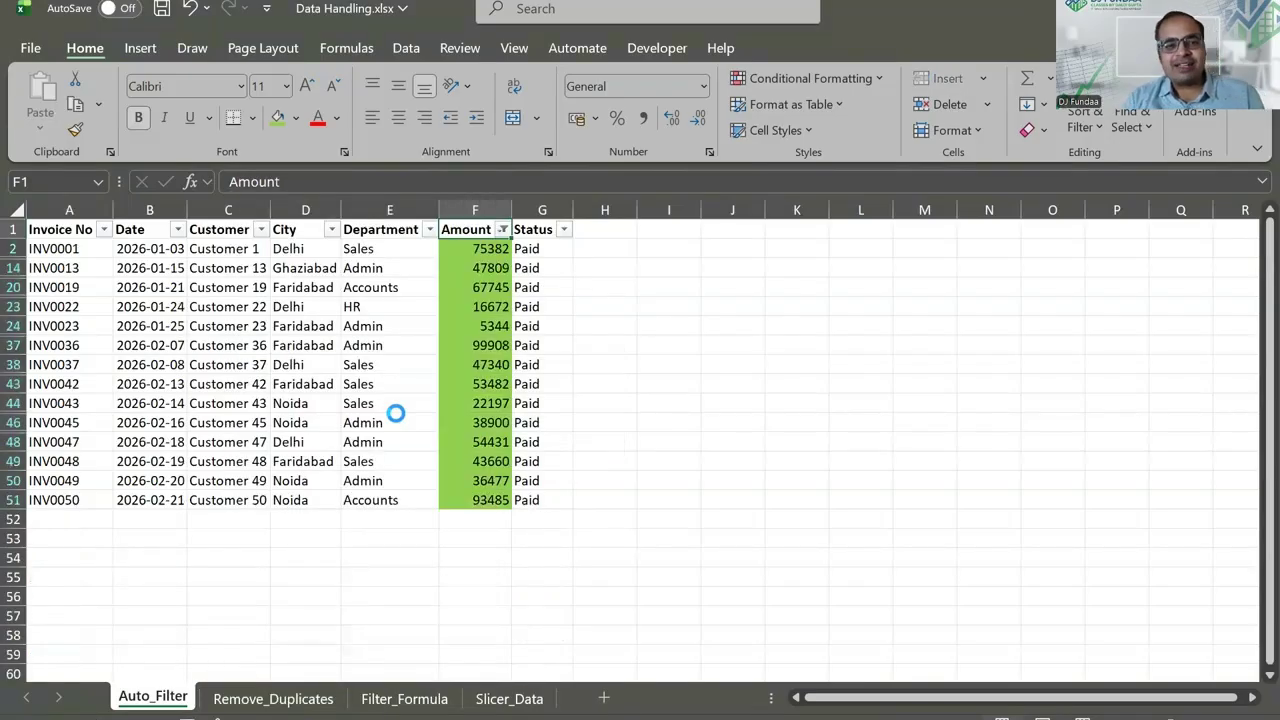
{"action": "key", "text": "ctrl+z"}
Apply the Top 10 number filter to the Amount column, and switch it to Above Average
{"action": "key", "text": "alt+Down"}
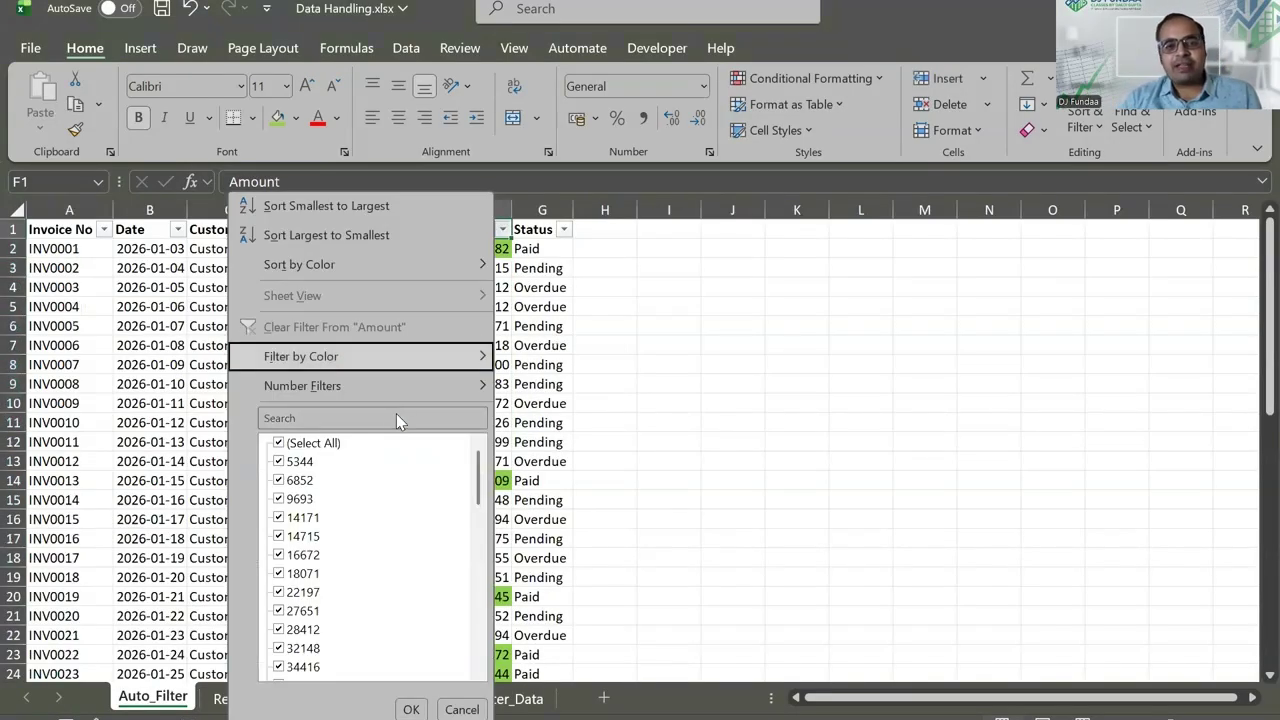
{"action": "left_click", "coordinate": [505, 232]}
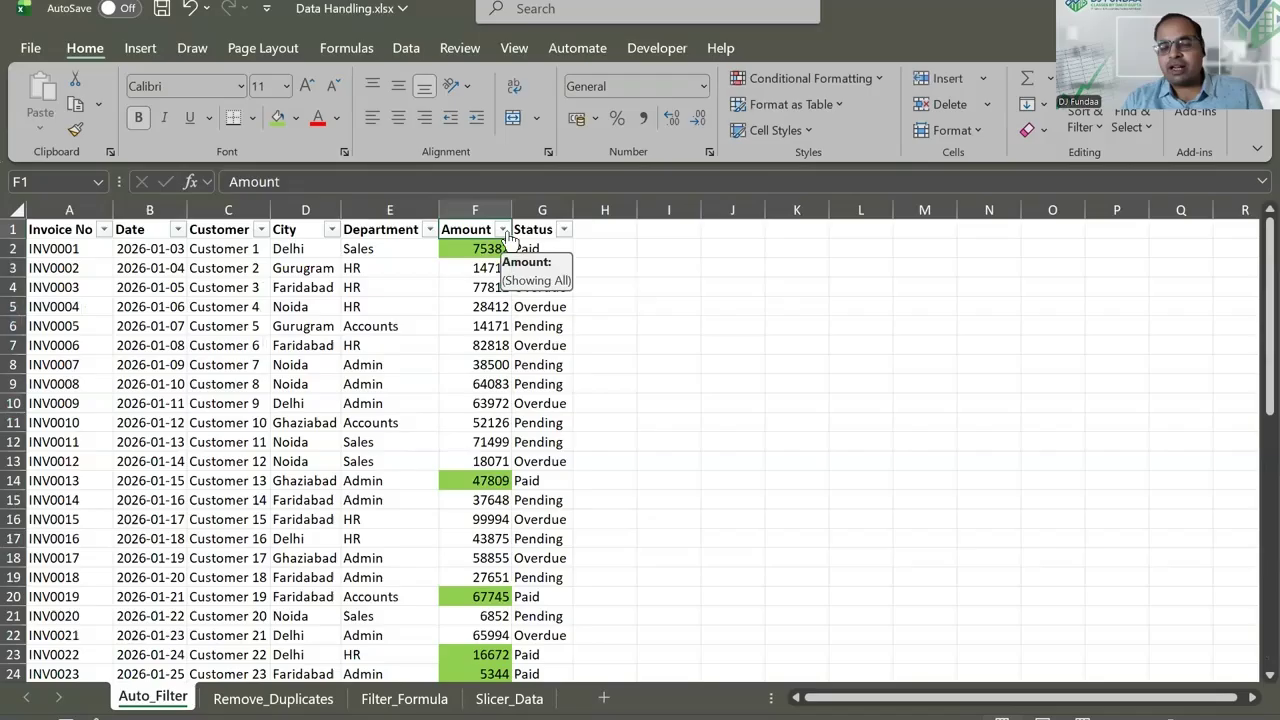
{"action": "left_click", "coordinate": [503, 230]}
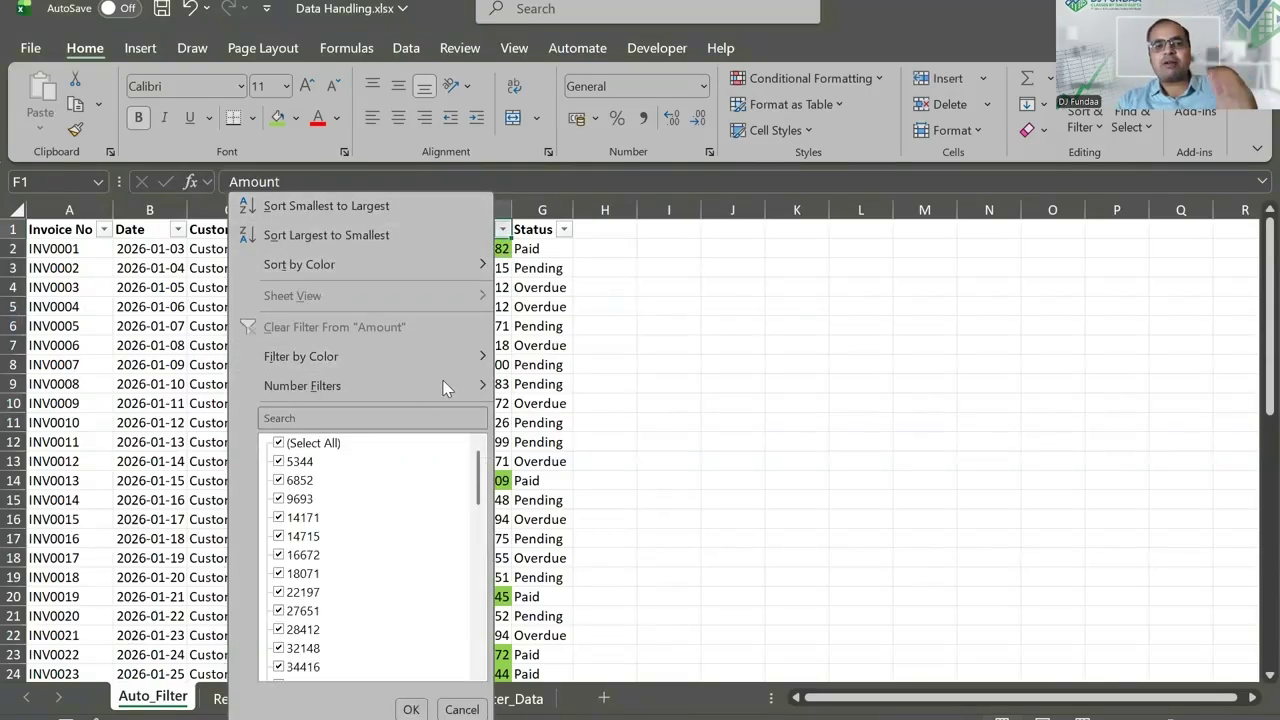
{"action": "scroll", "coordinate": [337, 396], "scroll_direction": "down", "scroll_amount": 1}
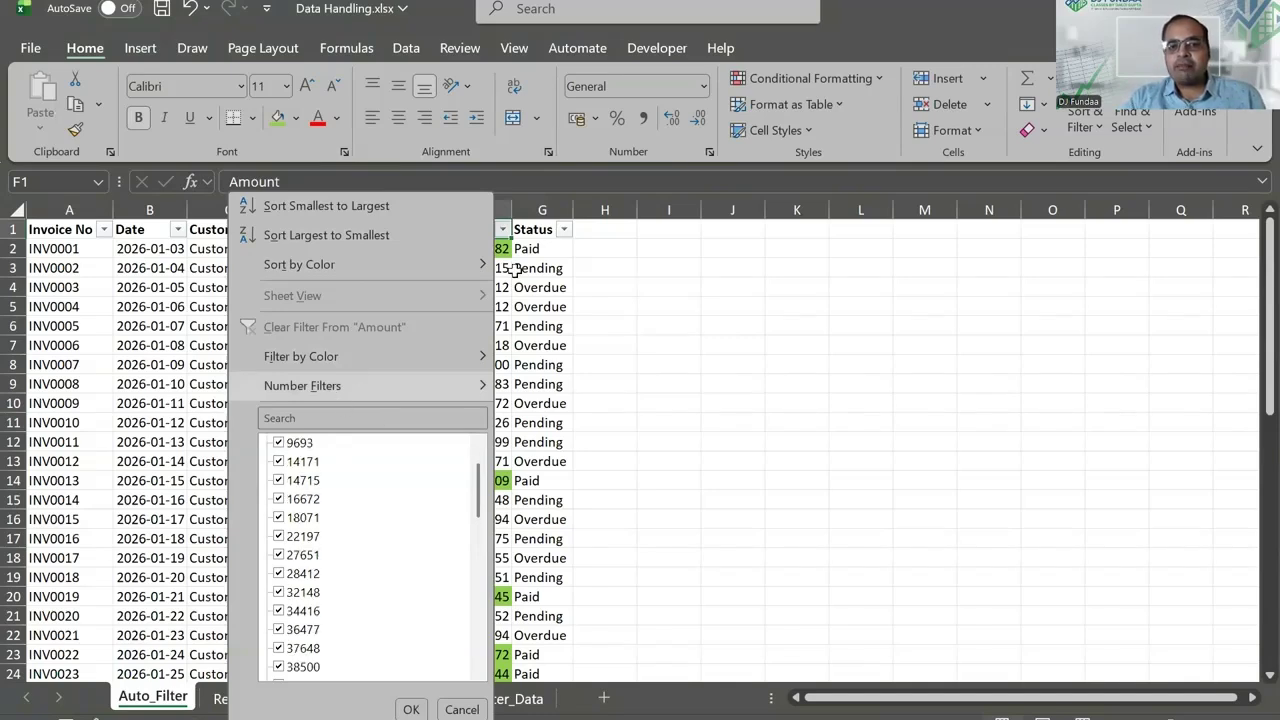
{"action": "left_click", "coordinate": [305, 388]}
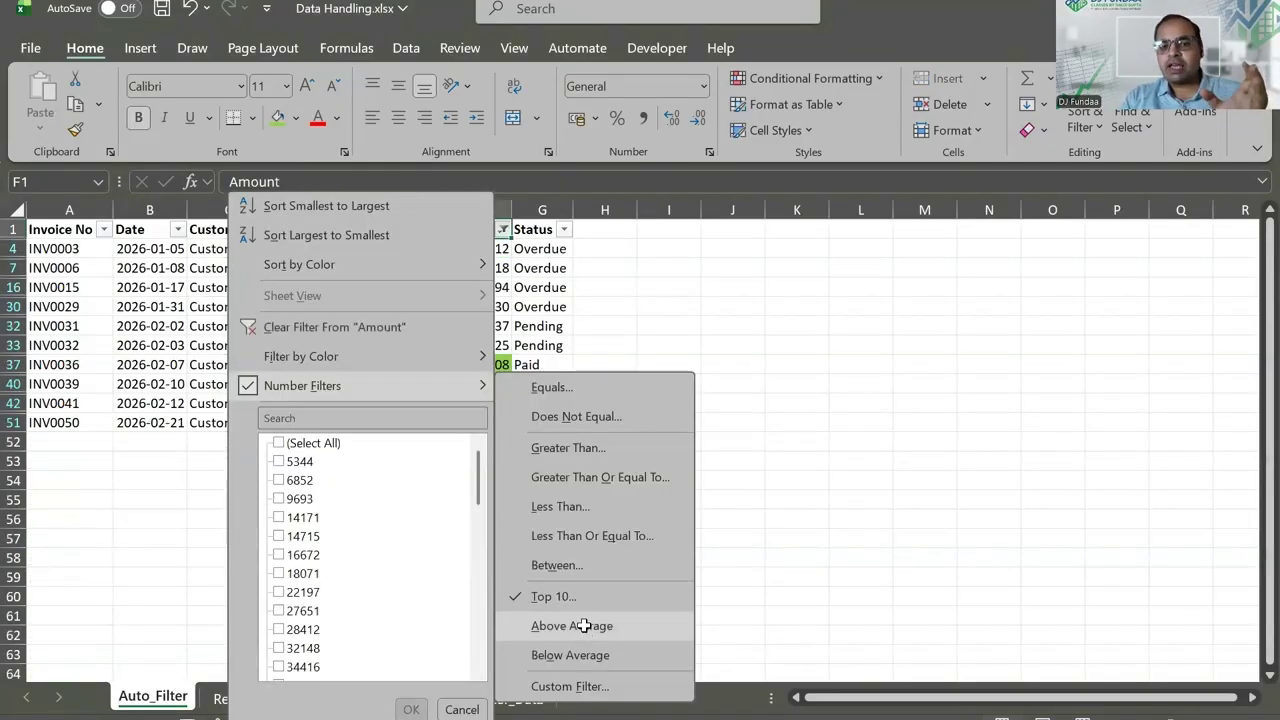
{"action": "left_click", "coordinate": [585, 625]}
Filter the Amount column to values less than 10000 and check the remaining rows
{"action": "left_click", "coordinate": [504, 230]}
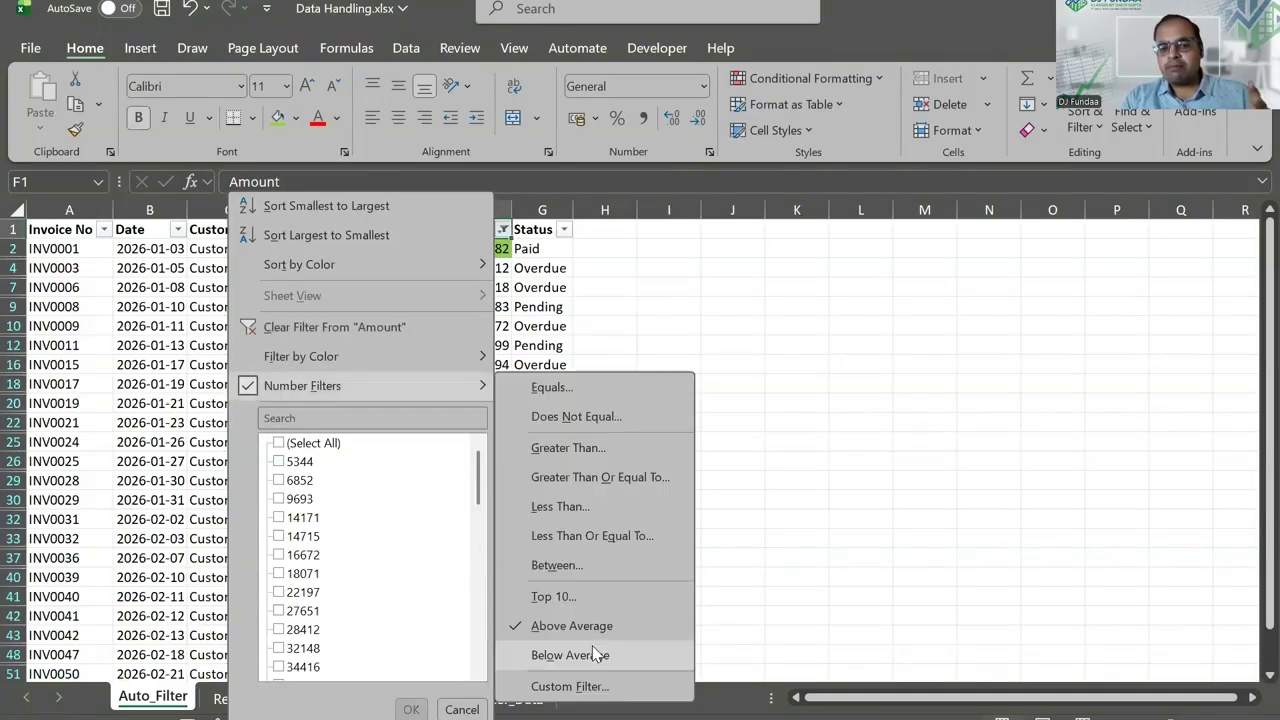
{"action": "left_click", "coordinate": [568, 507]}
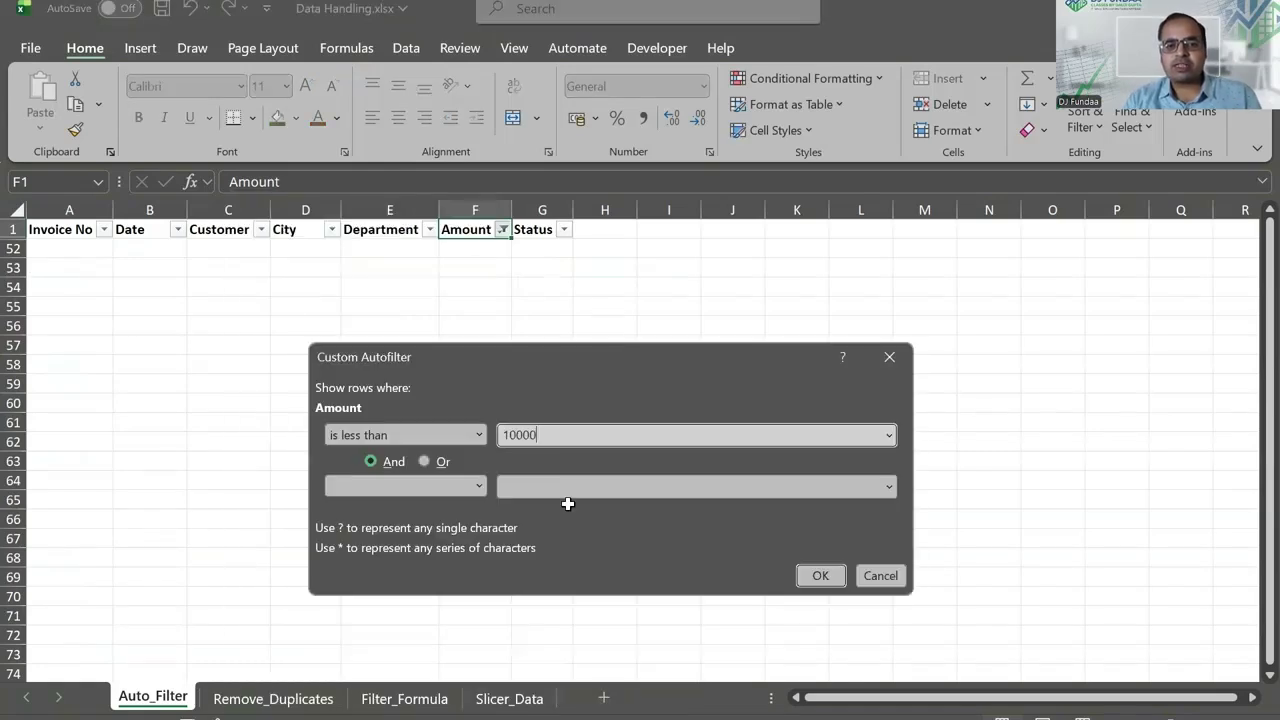
{"action": "key", "text": "Return"}
{"action": "key", "text": "Up"}
{"action": "key", "text": "shift+Down"}
{"action": "key", "text": "shift+Down"}
{"action": "key", "text": "shift+Up"}
{"action": "key", "text": "Down"}
{"action": "key", "text": "Up"}
{"action": "key", "text": "Up"}
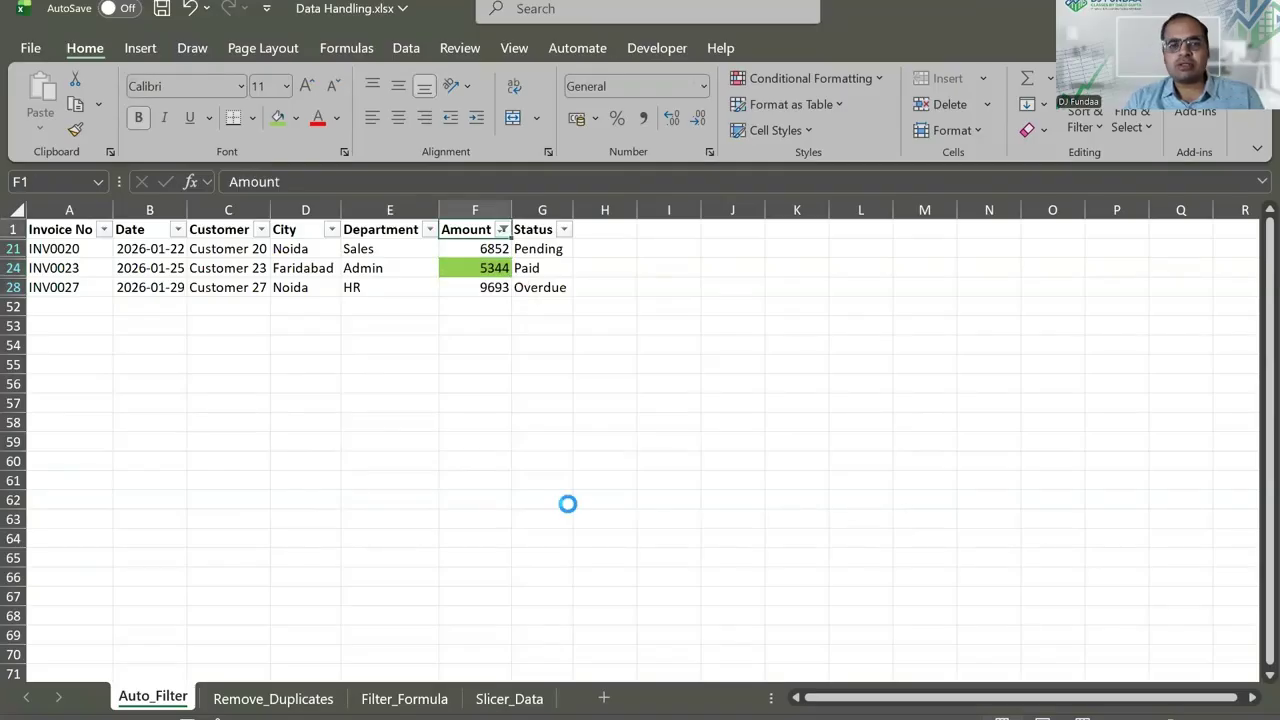
Clear the Amount filter to show every invoice again
{"action": "key", "text": "alt+Down"}
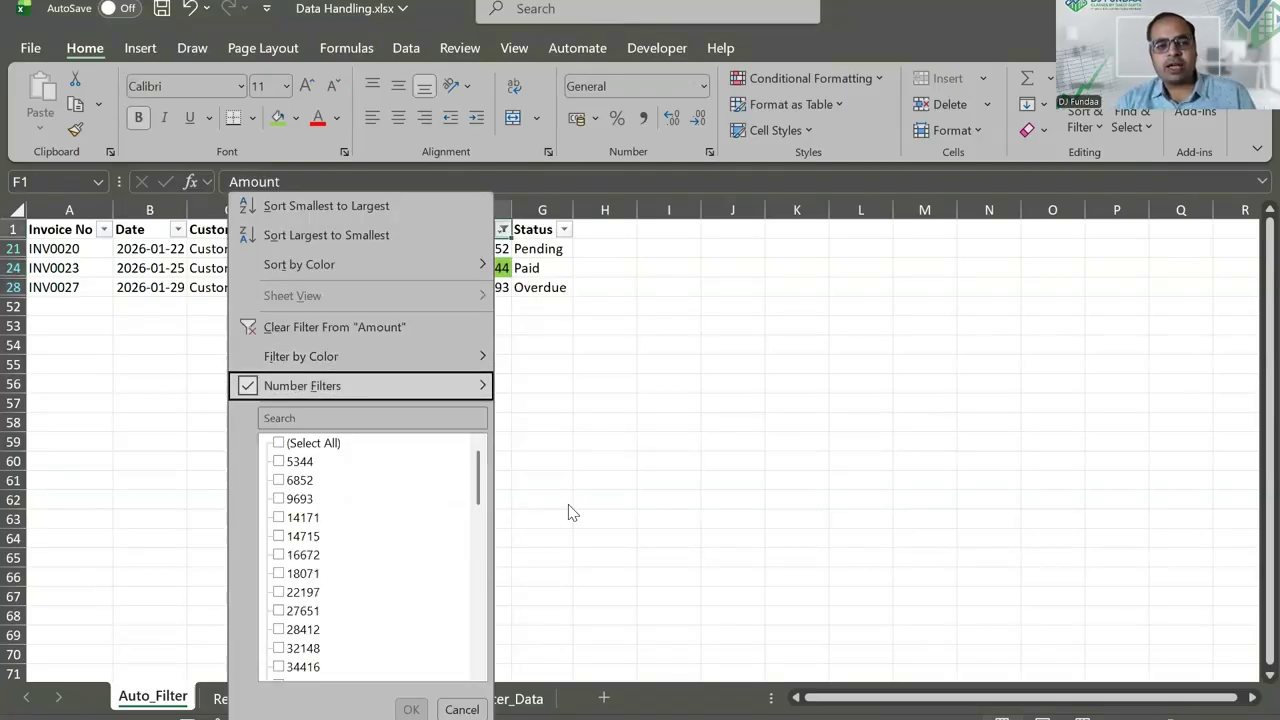
{"action": "key", "text": "Right"}
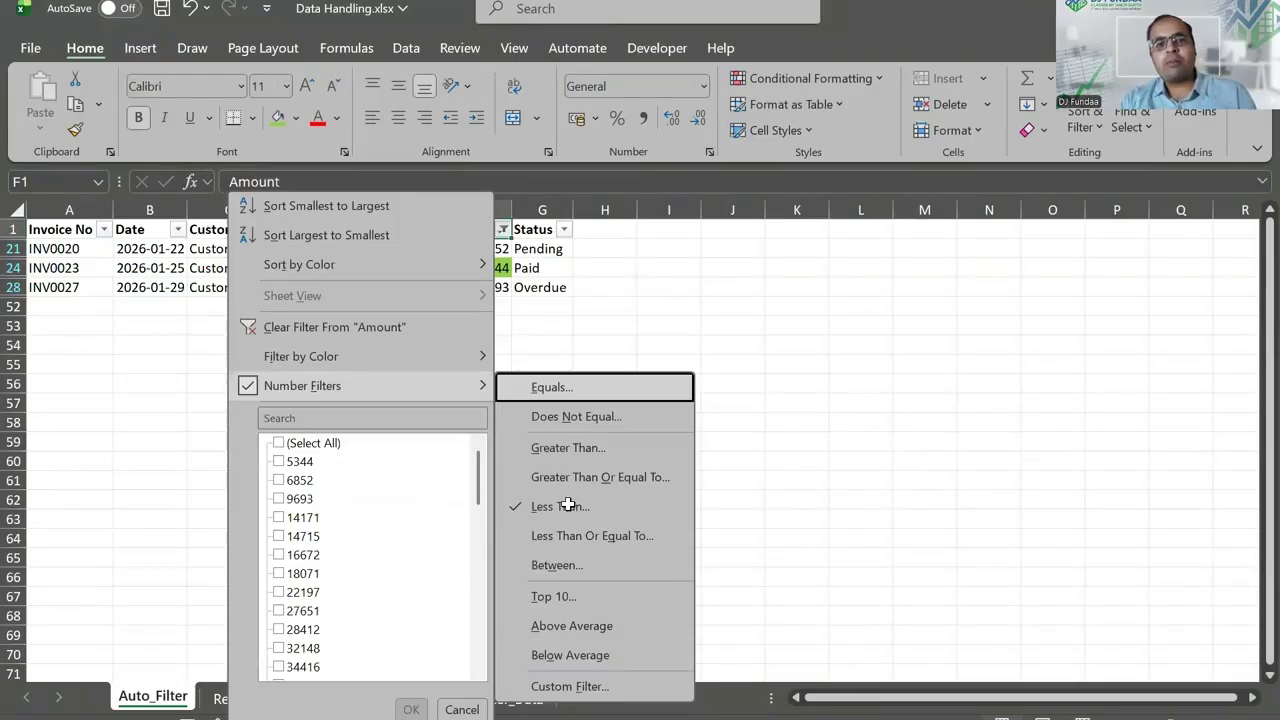
{"action": "key", "text": "Left"}
{"action": "key", "text": "c"}
Look through the filter options and values offered for the Department column, and leave them unchanged
{"action": "key", "text": "Left"}
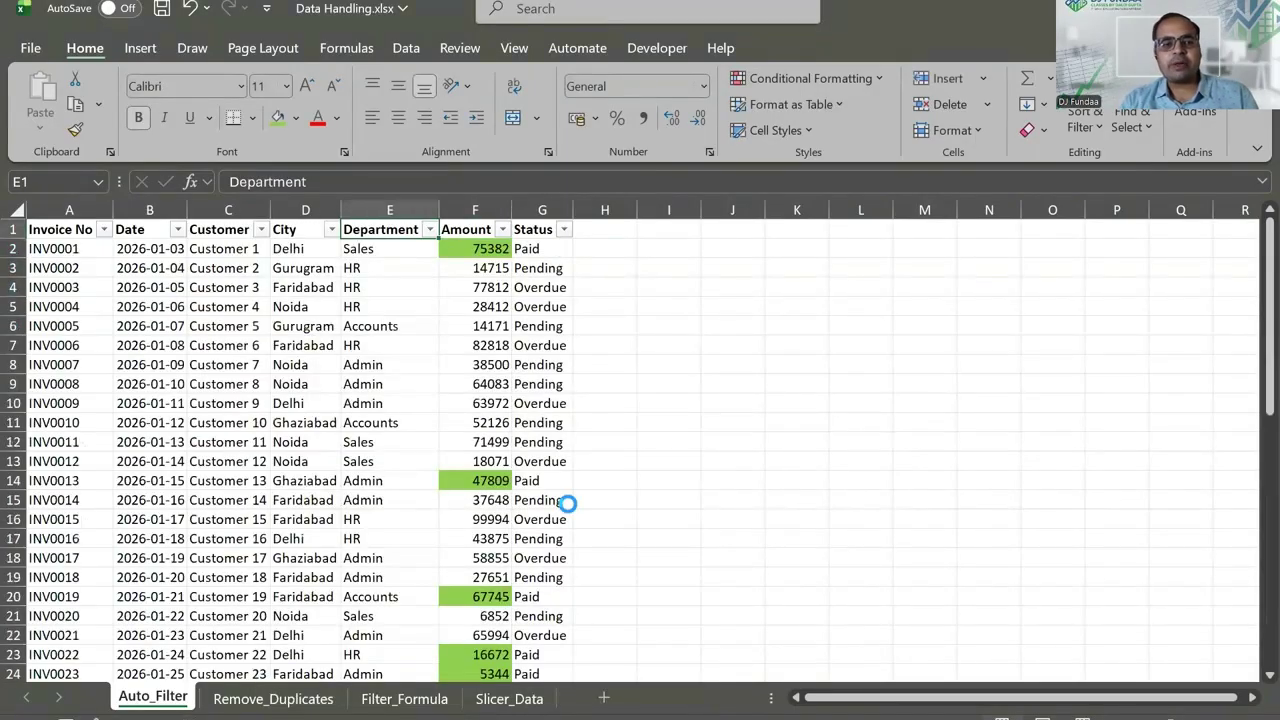
{"action": "key", "text": "alt+Down"}
{"action": "key", "text": "Down"}
{"action": "key", "text": "Down"}
{"action": "key", "text": "Down"}
{"action": "key", "text": "Down"}
{"action": "key", "text": "Down"}
{"action": "key", "text": "Down"}
{"action": "key", "text": "Down"}
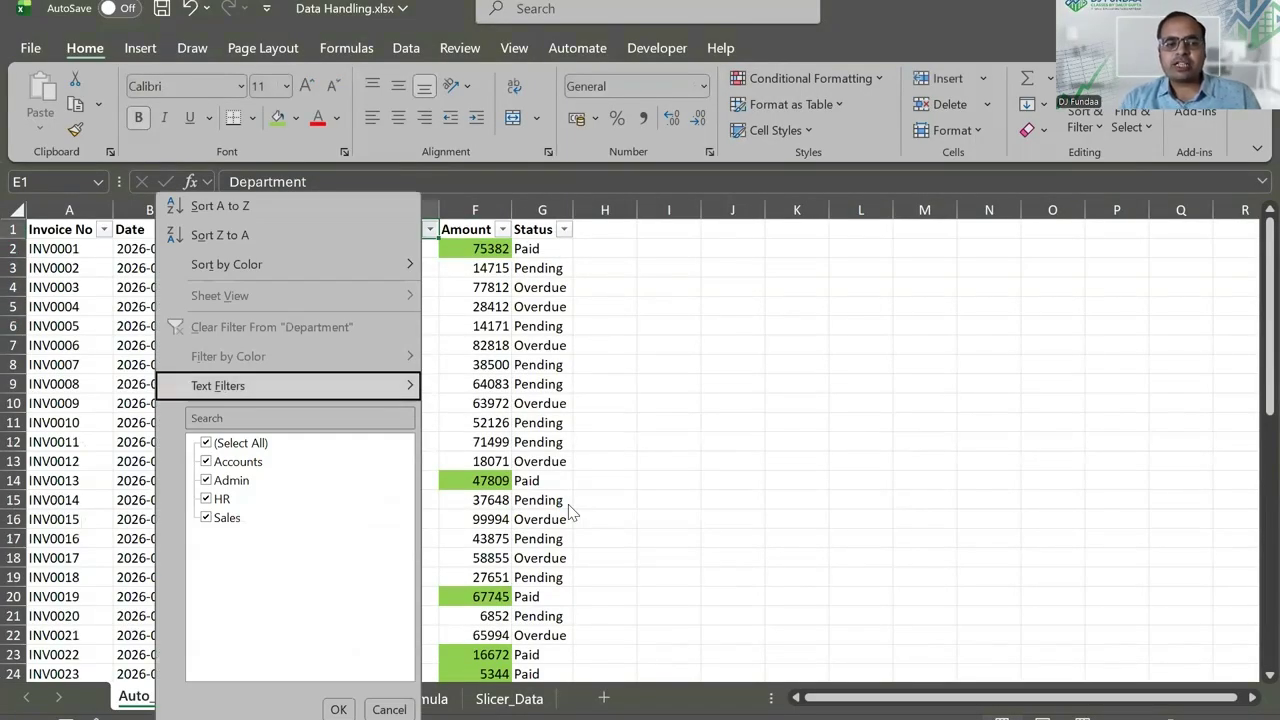
{"action": "key", "text": "Down"}
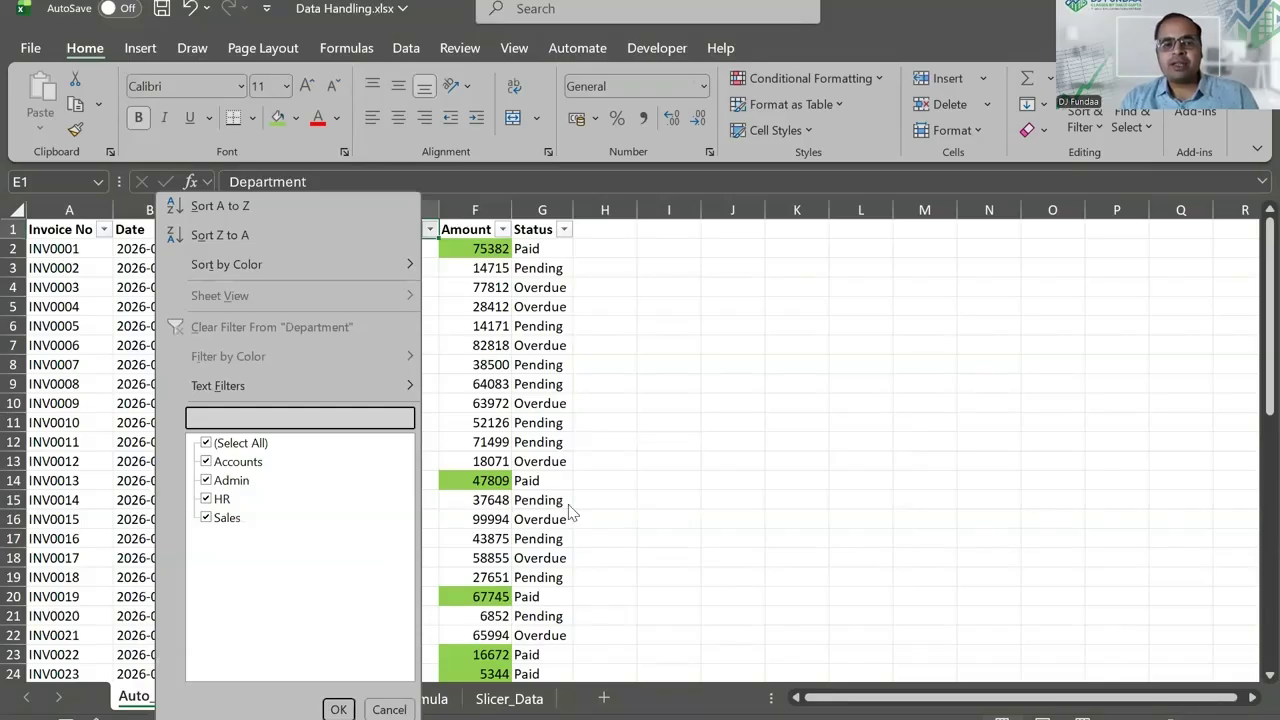
{"action": "key", "text": "Escape"}
Search the Status filter values for "pendin", shorten the search to "pend" and "p", and leave without filtering
{"action": "key", "text": "Right"}
{"action": "key", "text": "Right"}
{"action": "key", "text": "alt+Down"}
{"action": "type", "text": "pendin"}
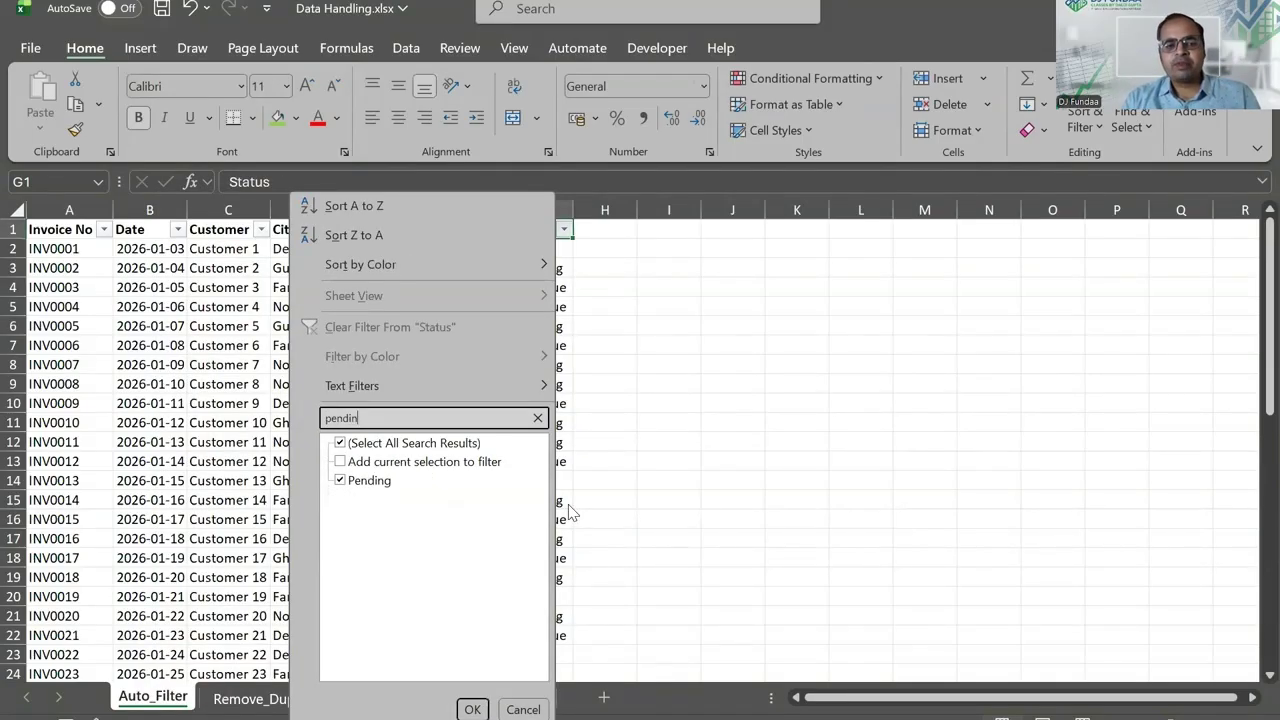
{"action": "key", "text": "BackSpace"}
{"action": "key", "text": "BackSpace"}
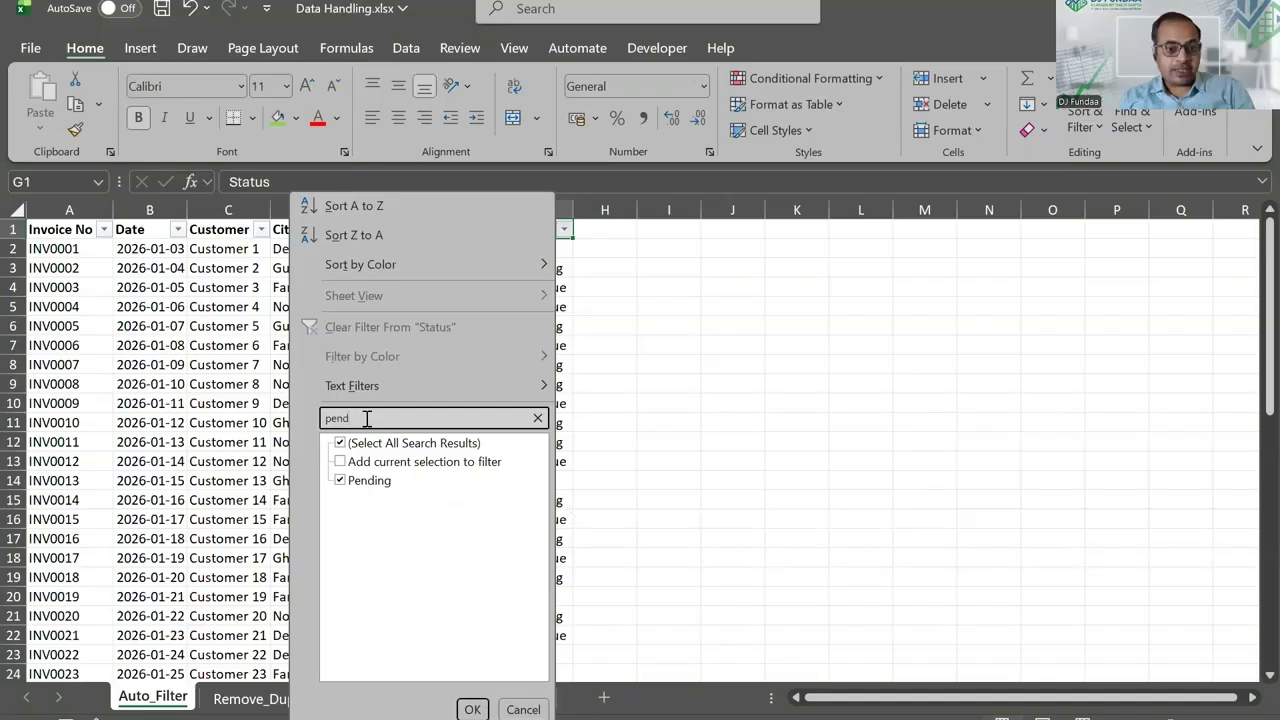
{"action": "key", "text": "BackSpace"}
{"action": "key", "text": "BackSpace"}
{"action": "key", "text": "BackSpace"}
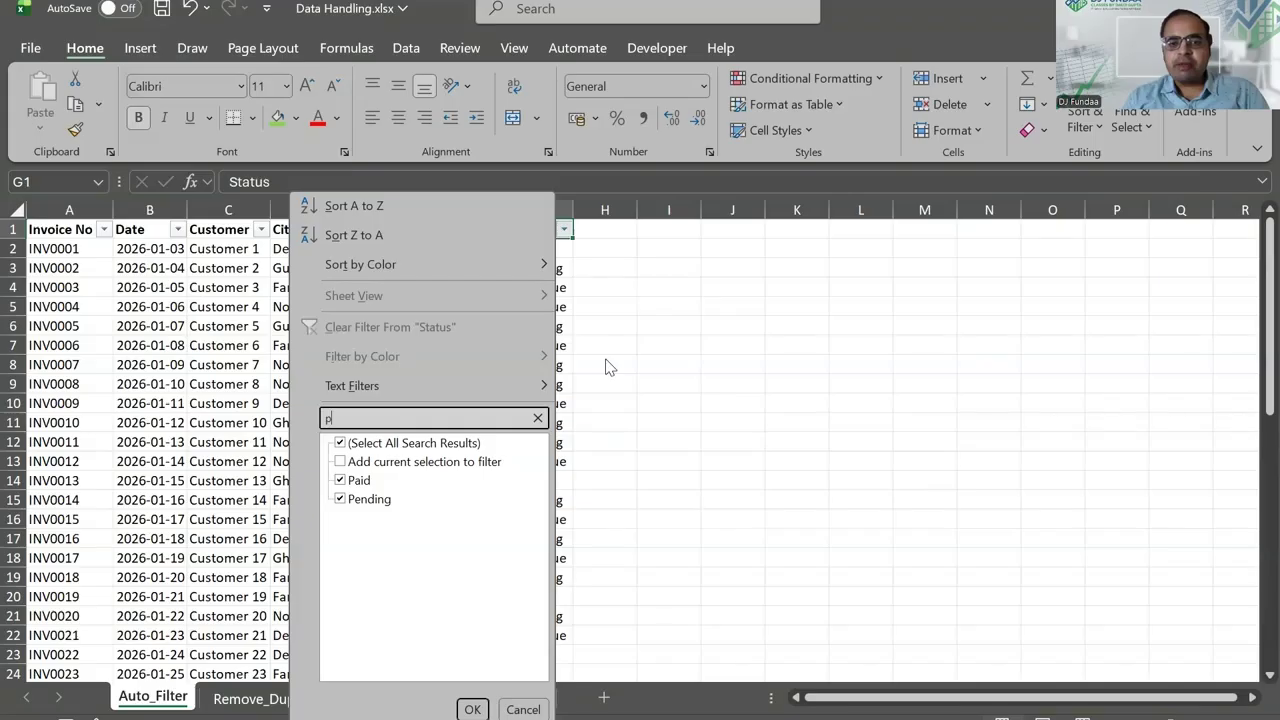
{"action": "mouse_move", "coordinate": [508, 387]}
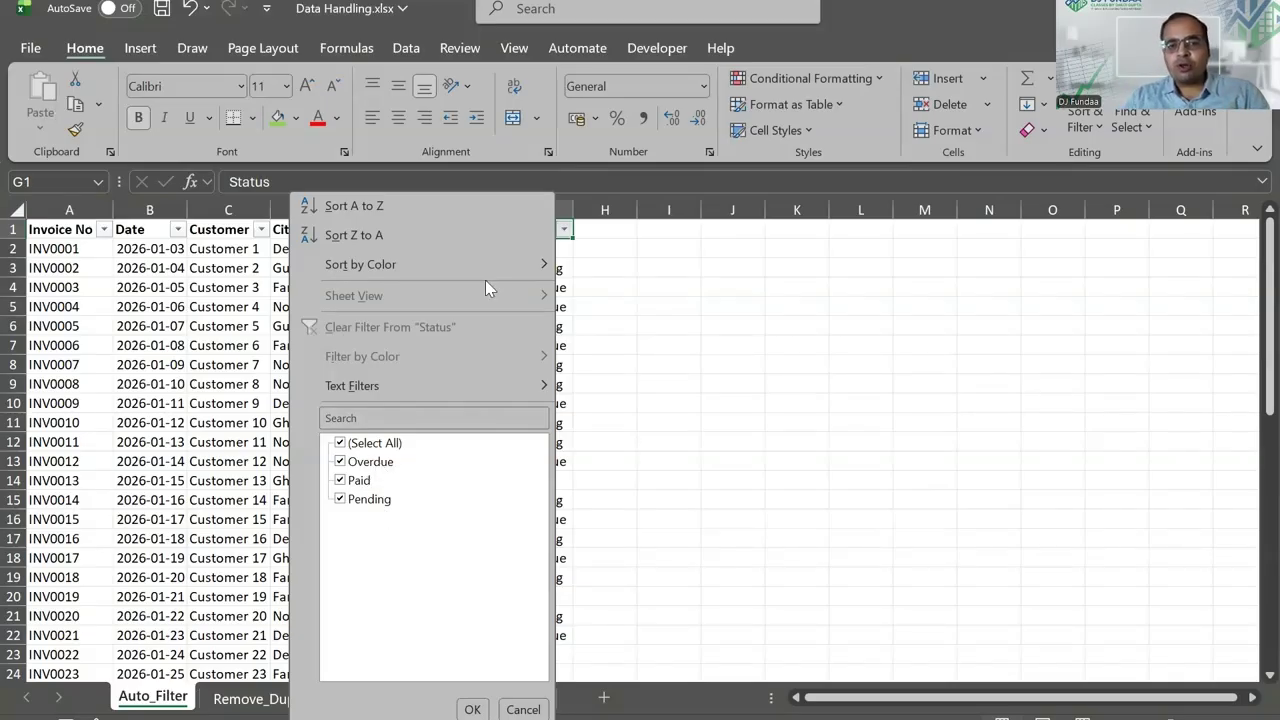
{"action": "key", "text": "Escape"}
Review the entries in the Status column, search its filter values for "g", and empty the search
{"action": "key", "text": "ctrl+shift+Down"}
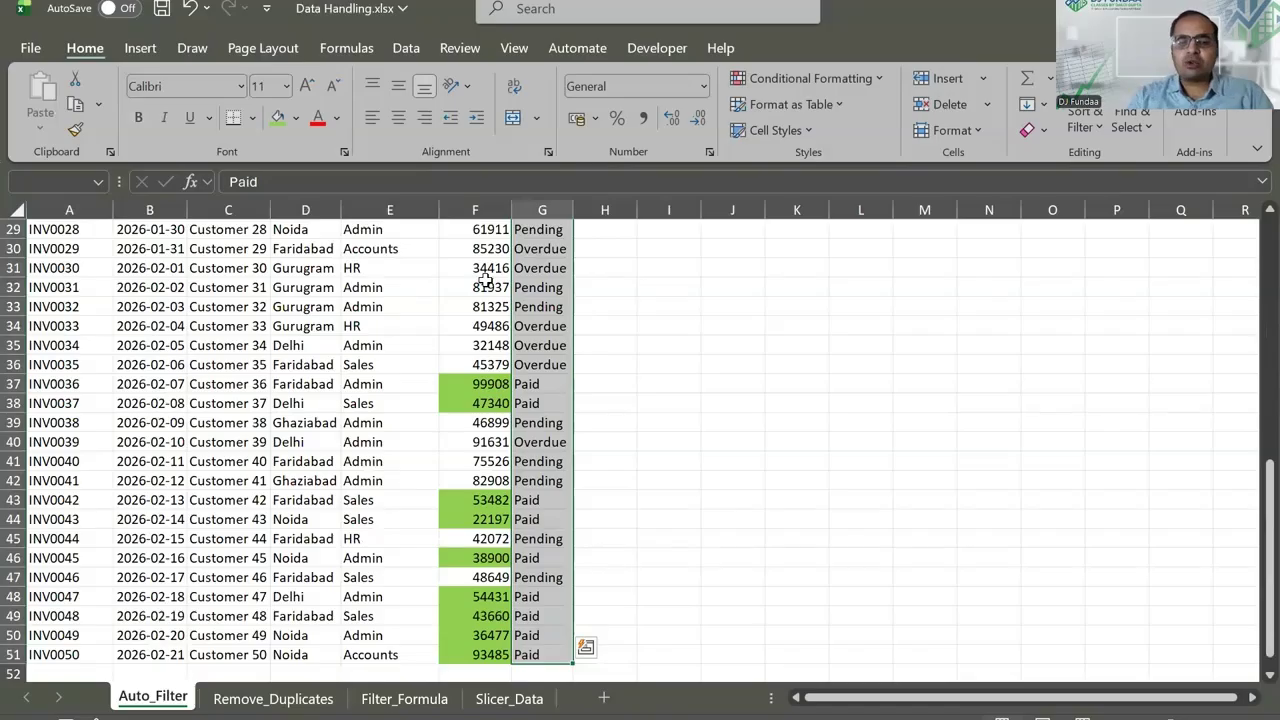
{"action": "key", "text": "ctrl+Up"}
{"action": "key", "text": "alt+Down"}
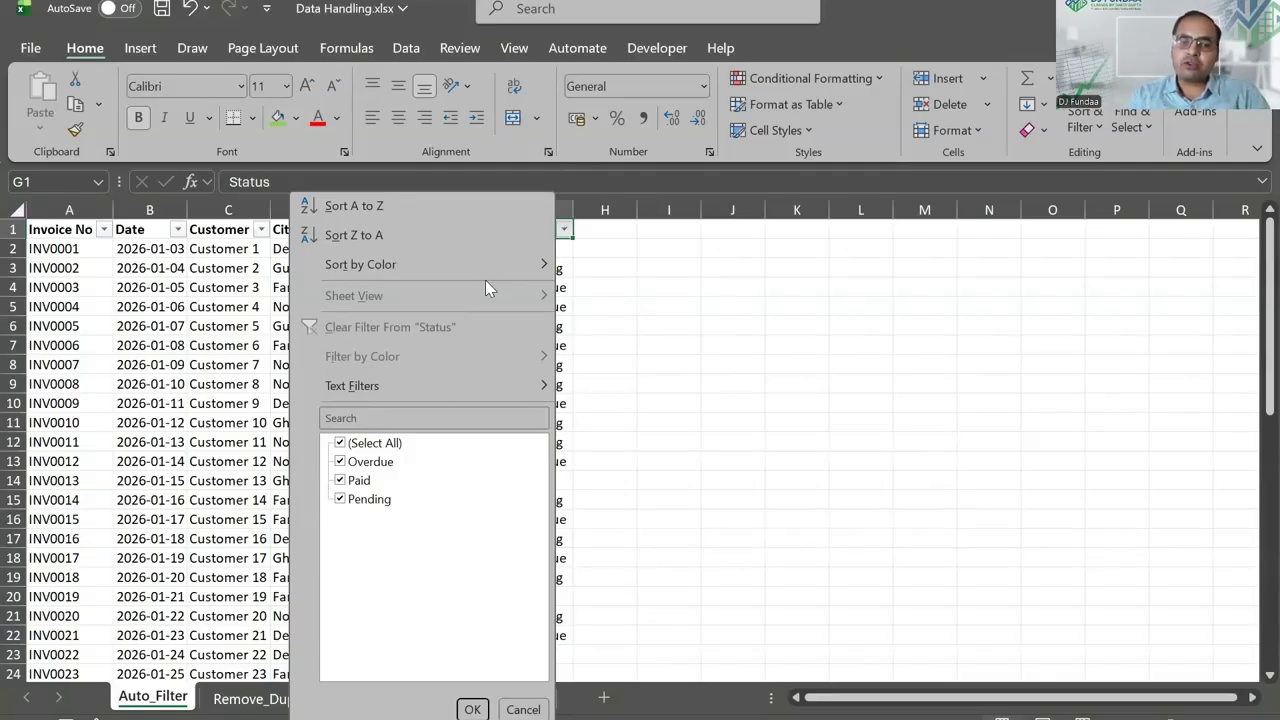
{"action": "left_click", "coordinate": [407, 418]}
{"action": "type", "text": "g"}
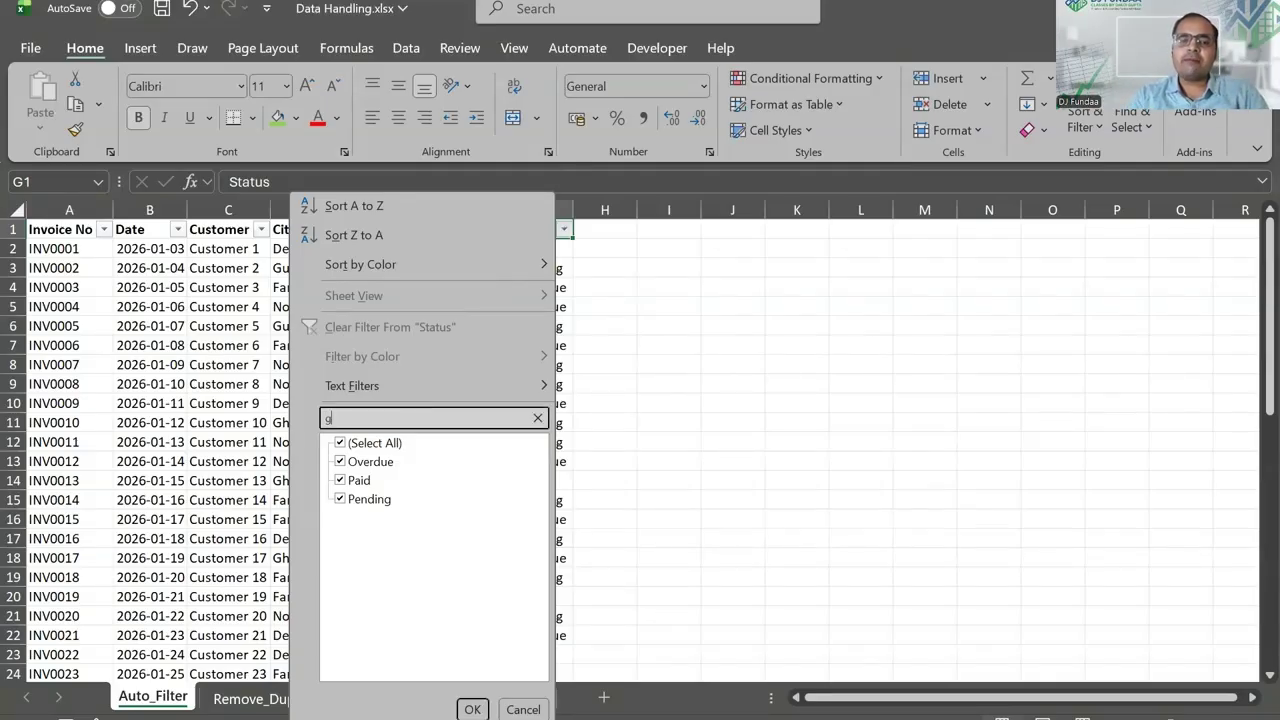
{"action": "key", "text": "BackSpace"}
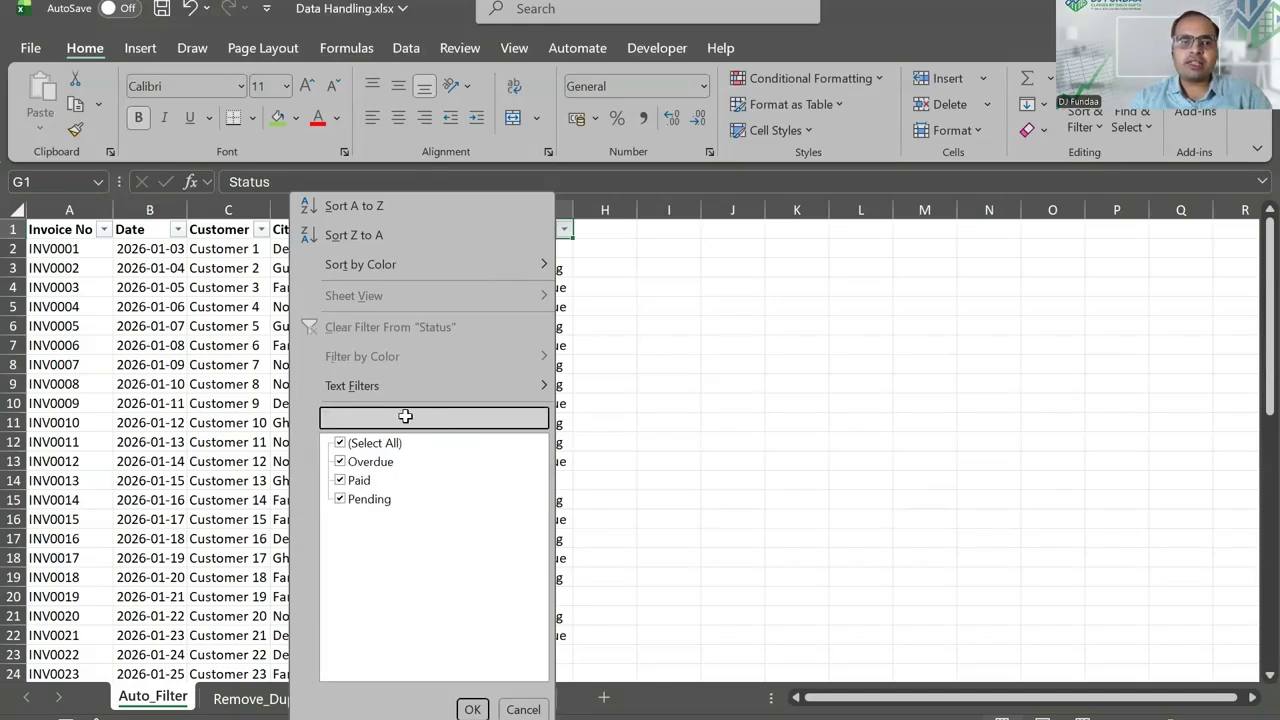
Filter the Customer column by the search "customer 1", leaving out Customer 1 itself, and check the remaining customers
{"action": "left_click", "coordinate": [260, 229]}
{"action": "type", "text": "customer"}
{"action": "scroll", "coordinate": [383, 555], "scroll_direction": "down", "scroll_amount": 1}
{"action": "type", "text": "1"}
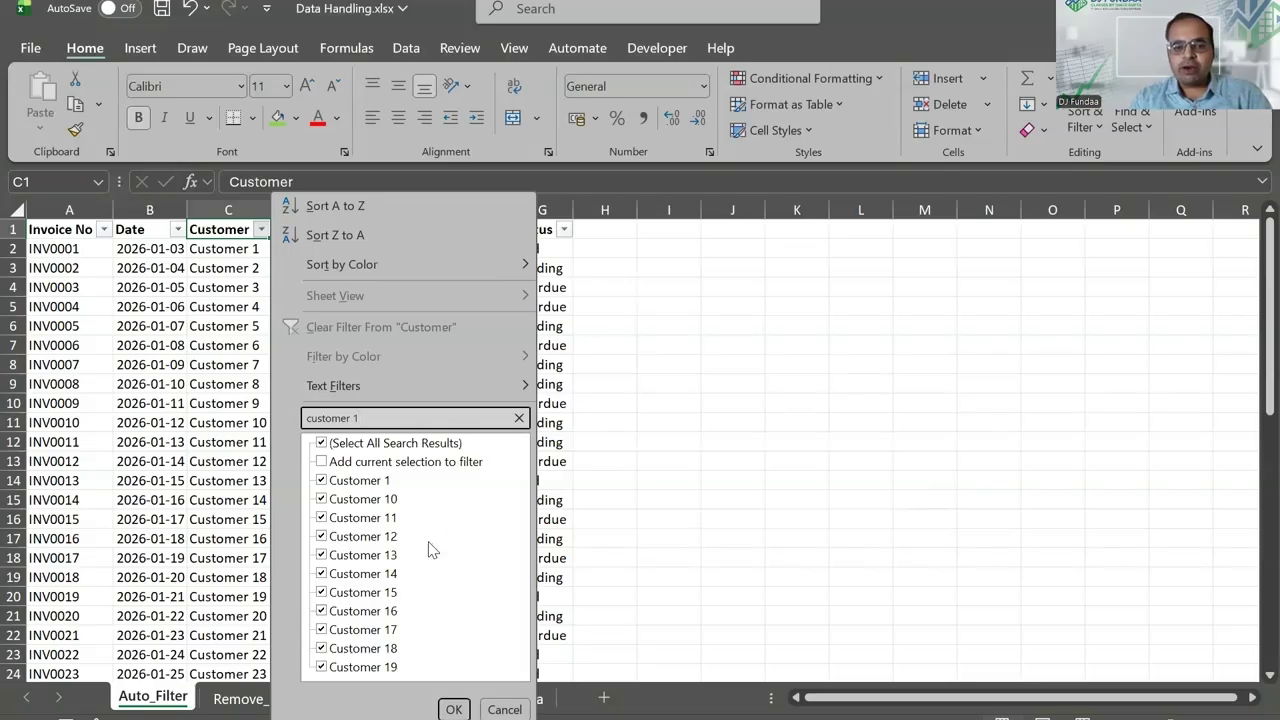
{"action": "left_click", "coordinate": [322, 481]}
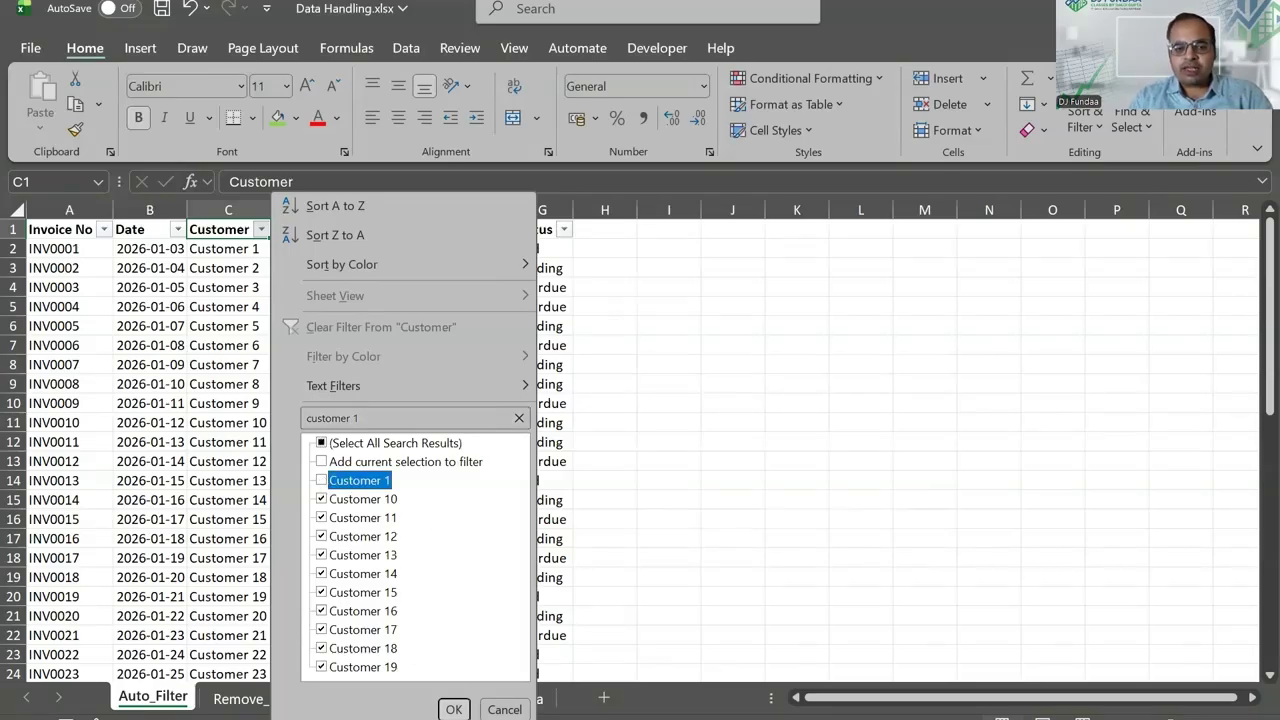
{"action": "key", "text": "Return"}
{"action": "left_click_drag", "start_coordinate": [228, 287], "coordinate": [228, 422]}
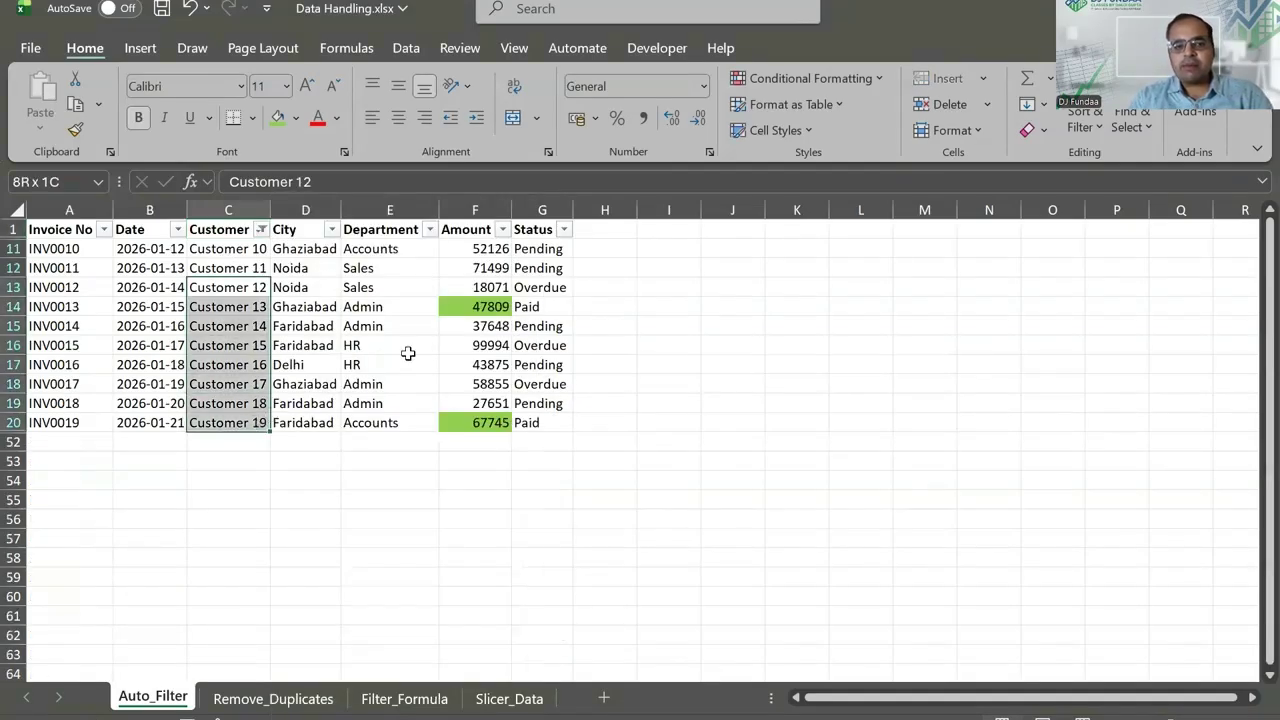
Clear the Customer filter to show all rows, and look at the Department filter values without filtering
{"action": "key", "text": "Up"}
{"action": "key", "text": "Up"}
{"action": "key", "text": "Up"}
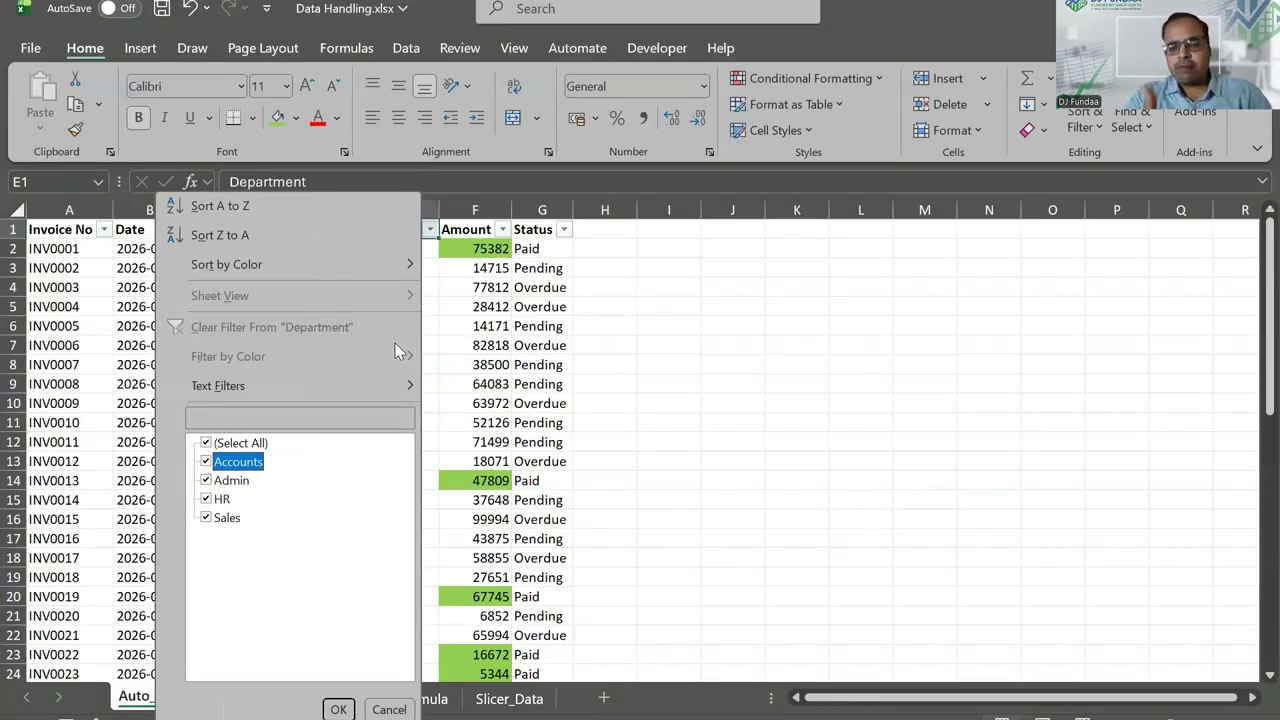
{"action": "key", "text": "Escape"}
{"action": "key", "text": "Right"}
{"action": "key", "text": "Right"}
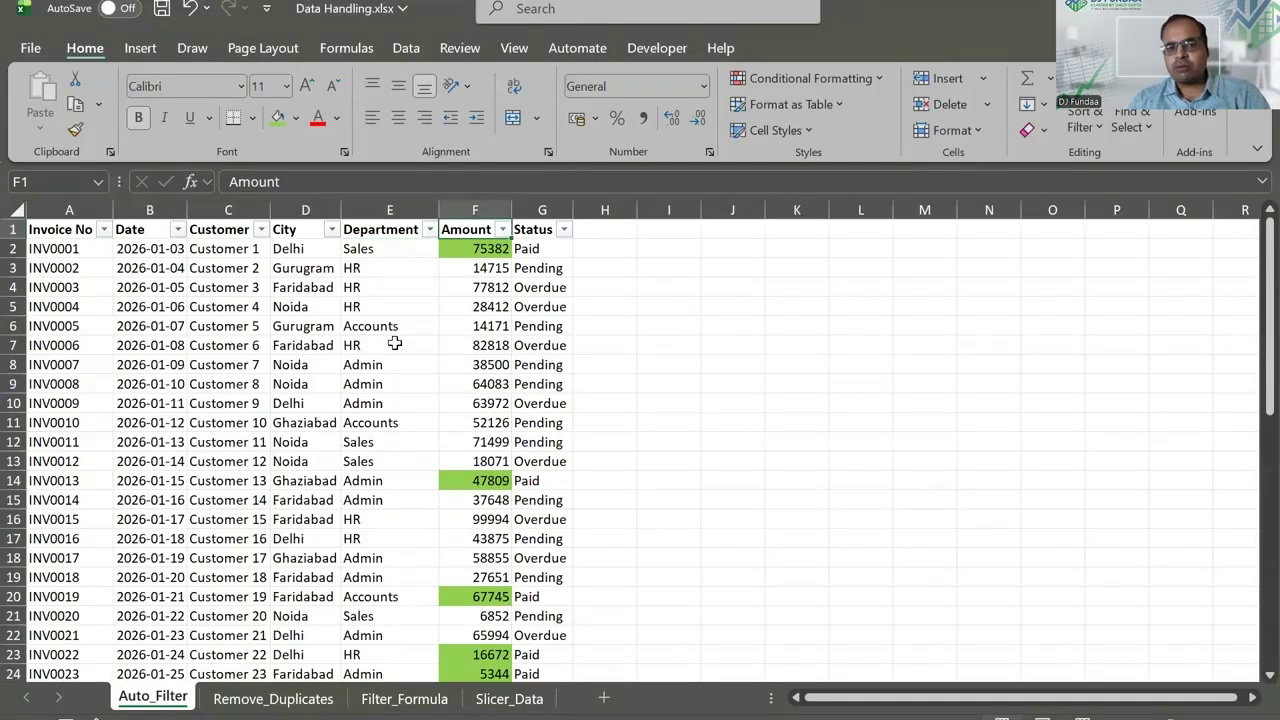
Look at the text filter conditions offered for the Status column without applying any
{"action": "key", "text": "Left"}
{"action": "key", "text": "Right"}
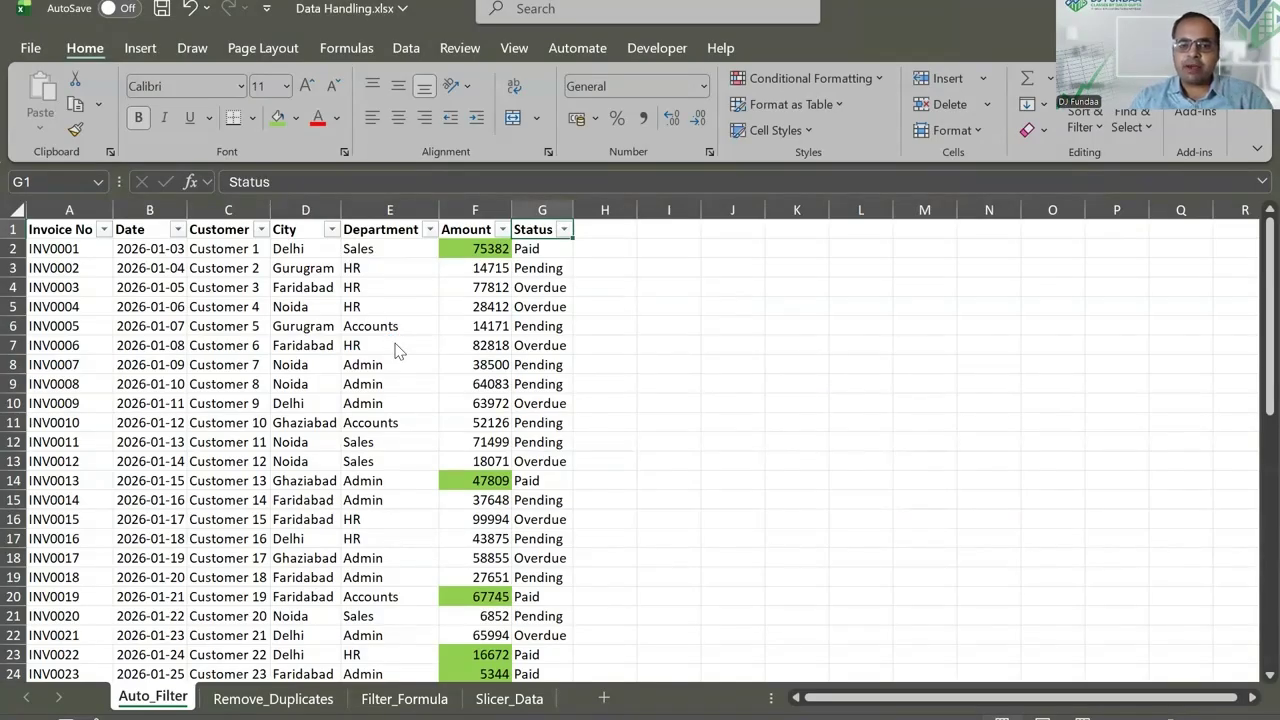
{"action": "key", "text": "alt+Down"}
{"action": "key", "text": "Right"}
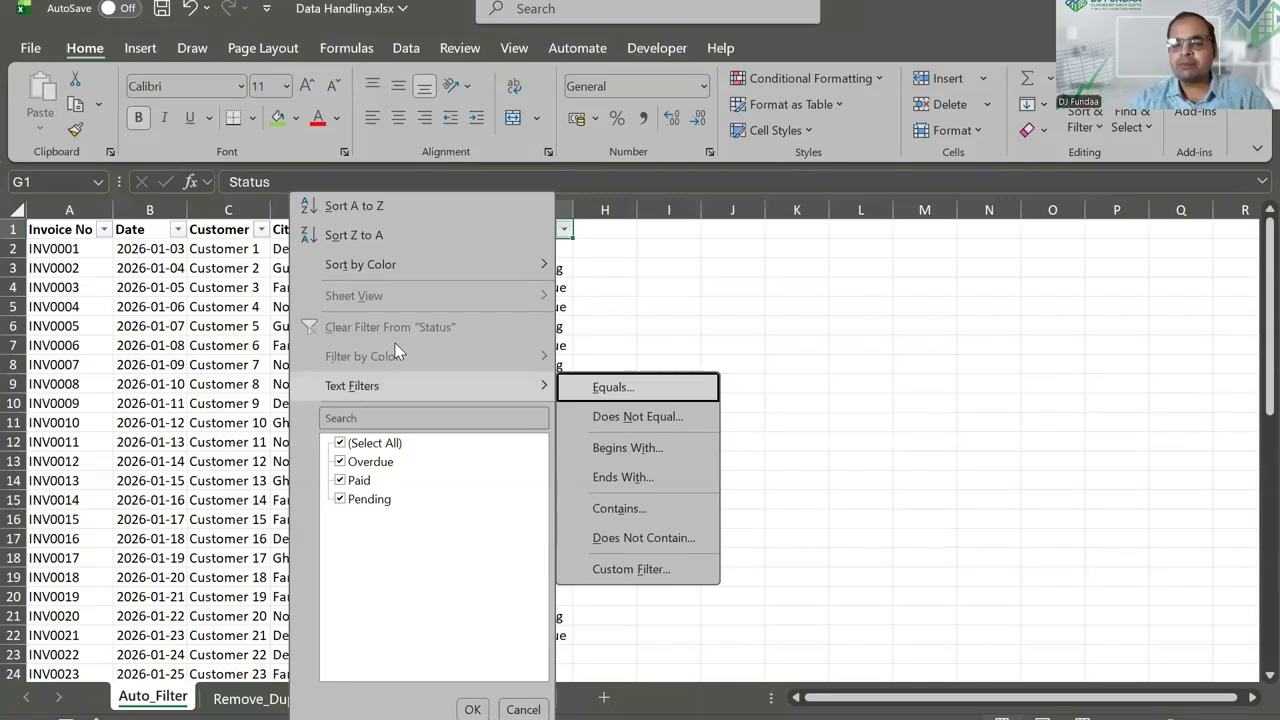
Filter the City column with a text condition to show only cities that begin with "G"
{"action": "key", "text": "Down"}
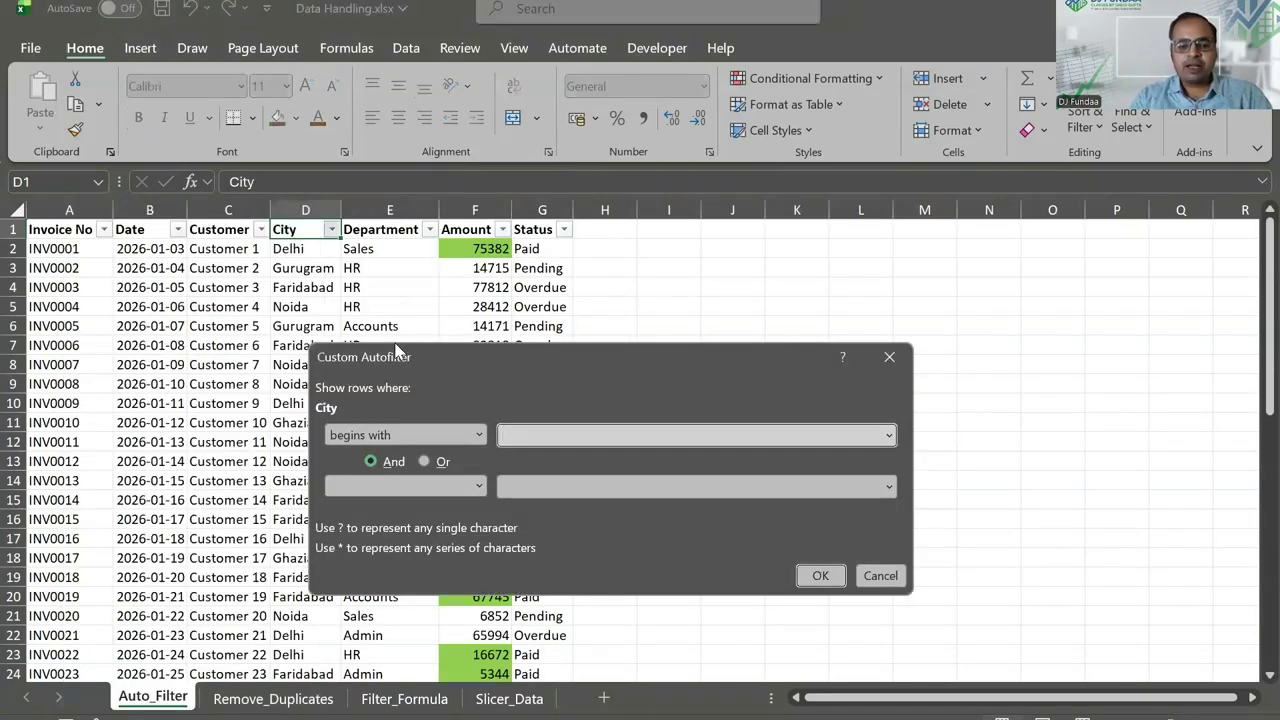
{"action": "type", "text": "G"}
{"action": "key", "text": "Return"}
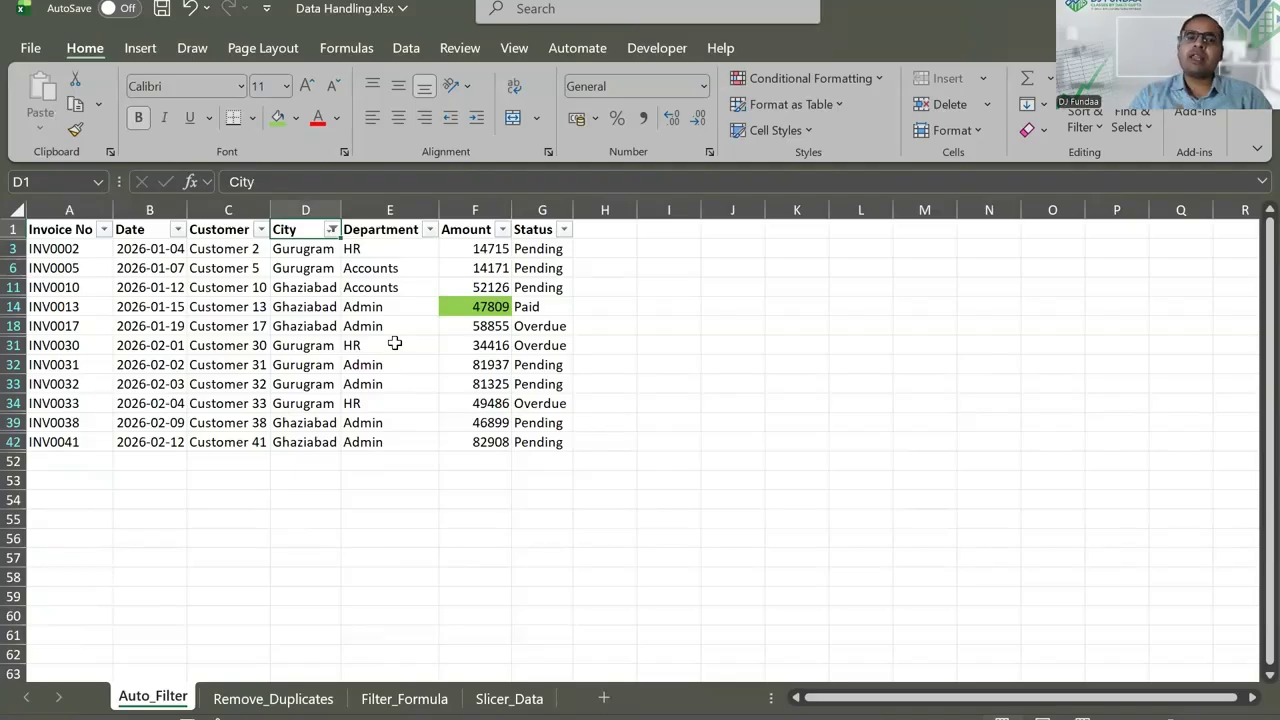
Replace the City filter with the text condition Does Not Contain "D" and check the remaining rows
{"action": "key", "text": "alt+Down"}
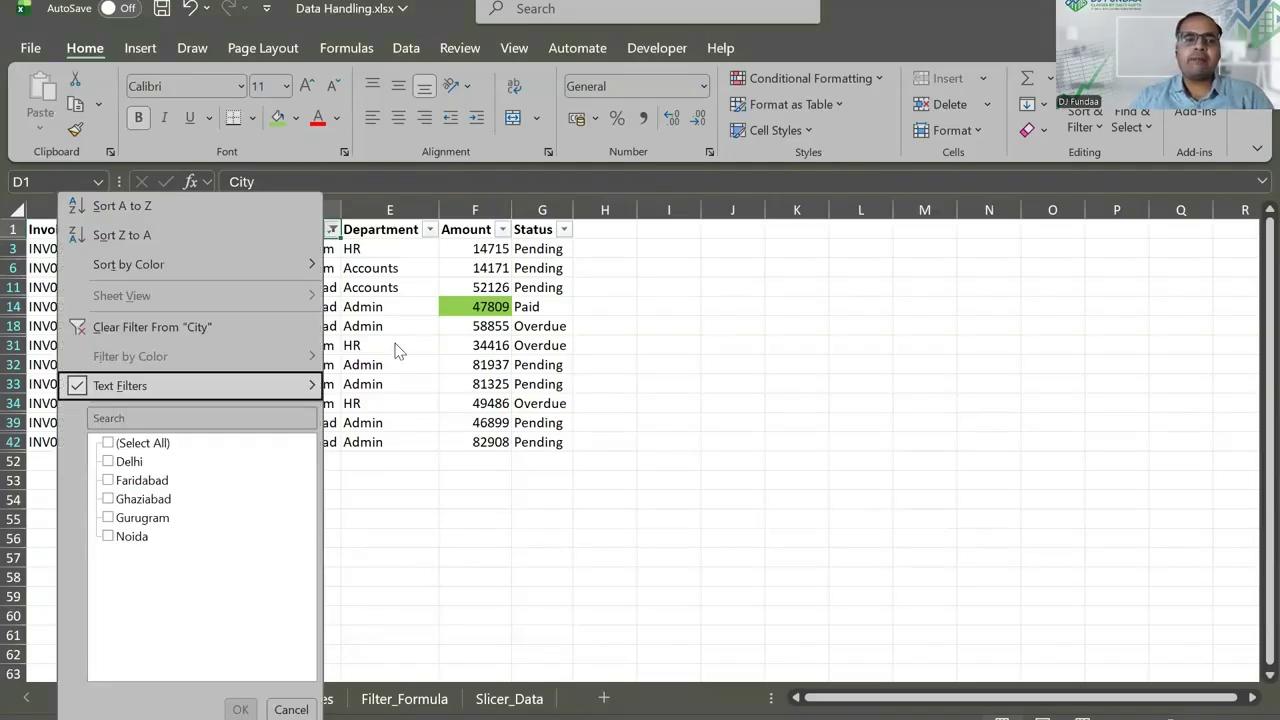
{"action": "key", "text": "Right"}
{"action": "key", "text": "Down"}
{"action": "key", "text": "Down"}
{"action": "key", "text": "Down"}
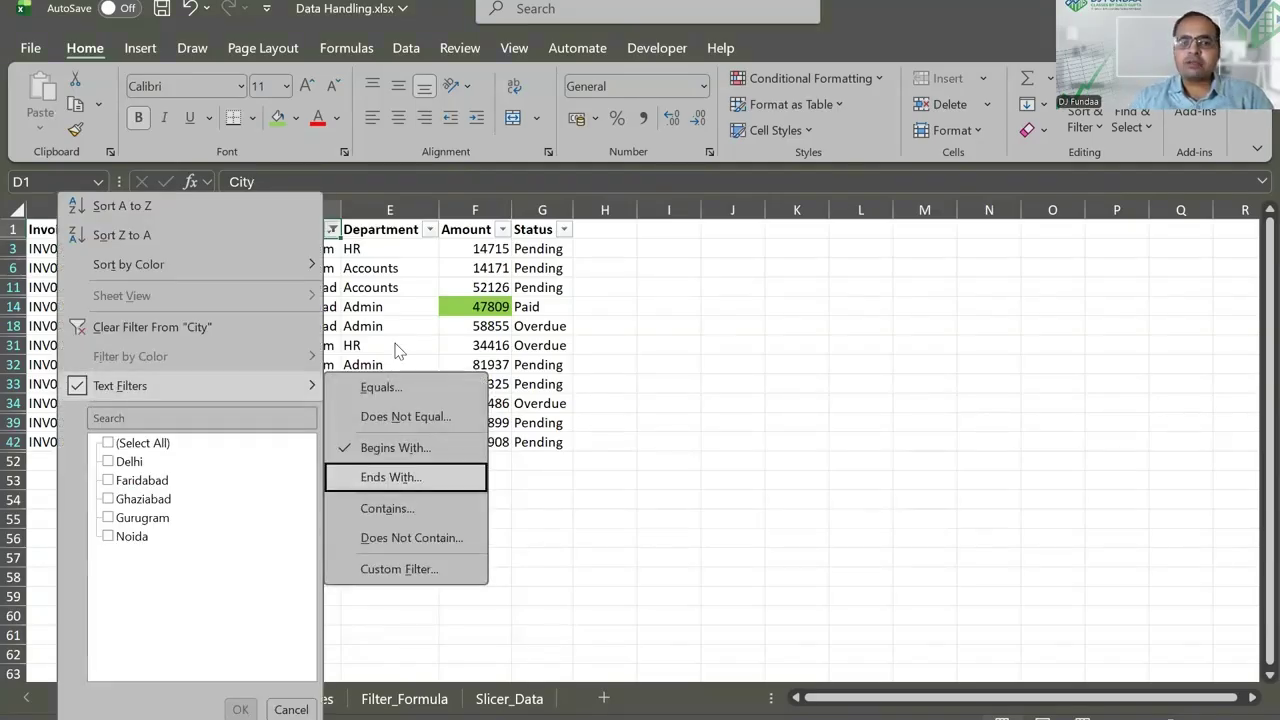
{"action": "key", "text": "Down"}
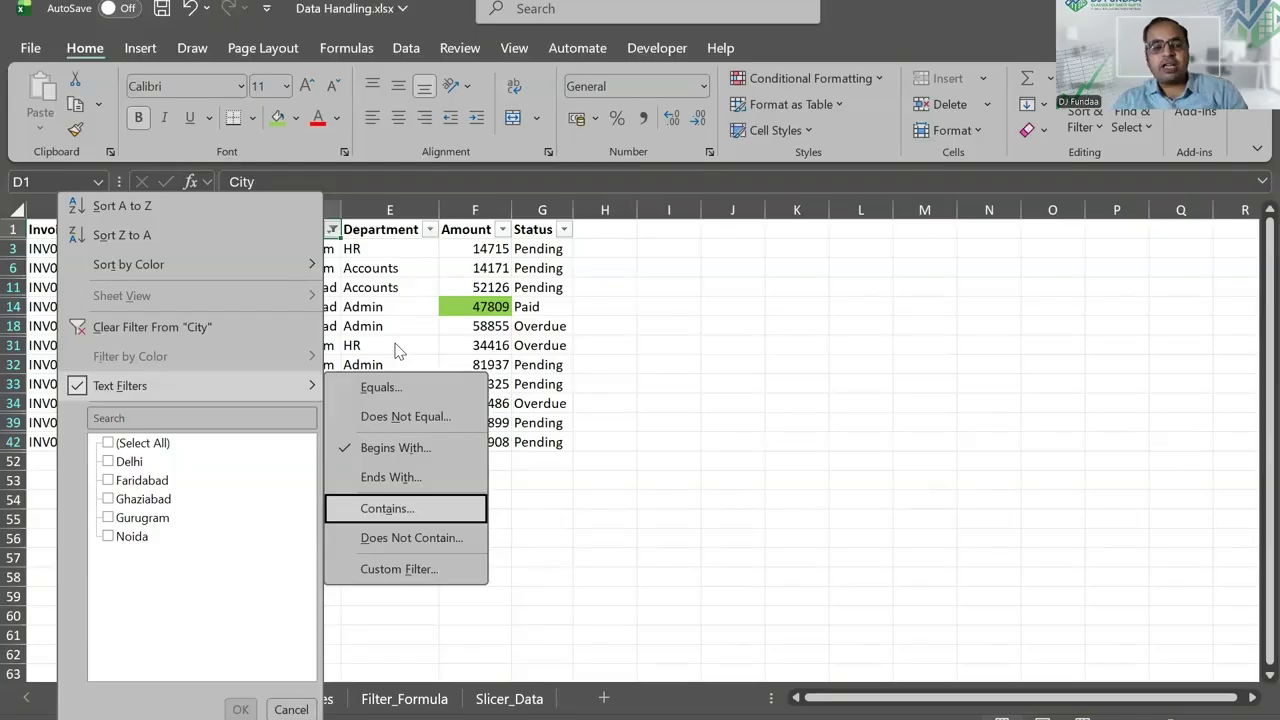
{"action": "key", "text": "Down"}
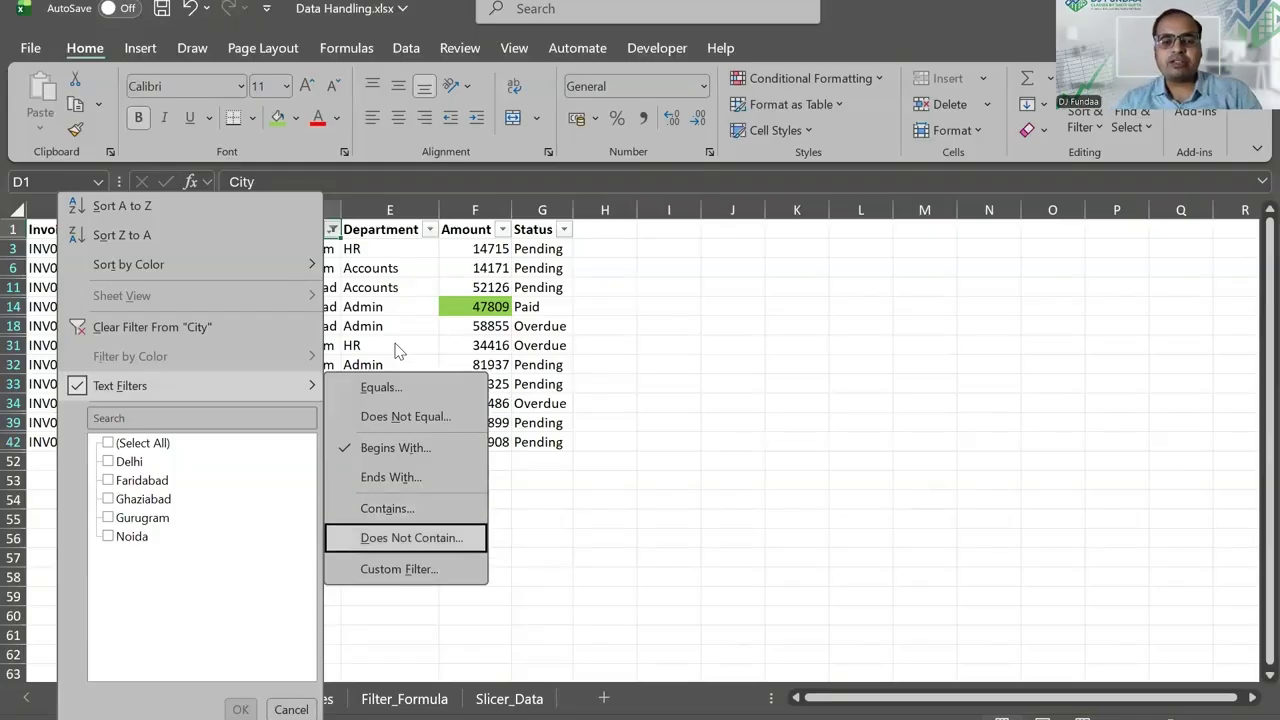
{"action": "key", "text": "Return"}
{"action": "type", "text": "D"}
{"action": "key", "text": "Return"}
{"action": "key", "text": "Down"}
{"action": "key", "text": "Down"}
{"action": "key", "text": "Up"}
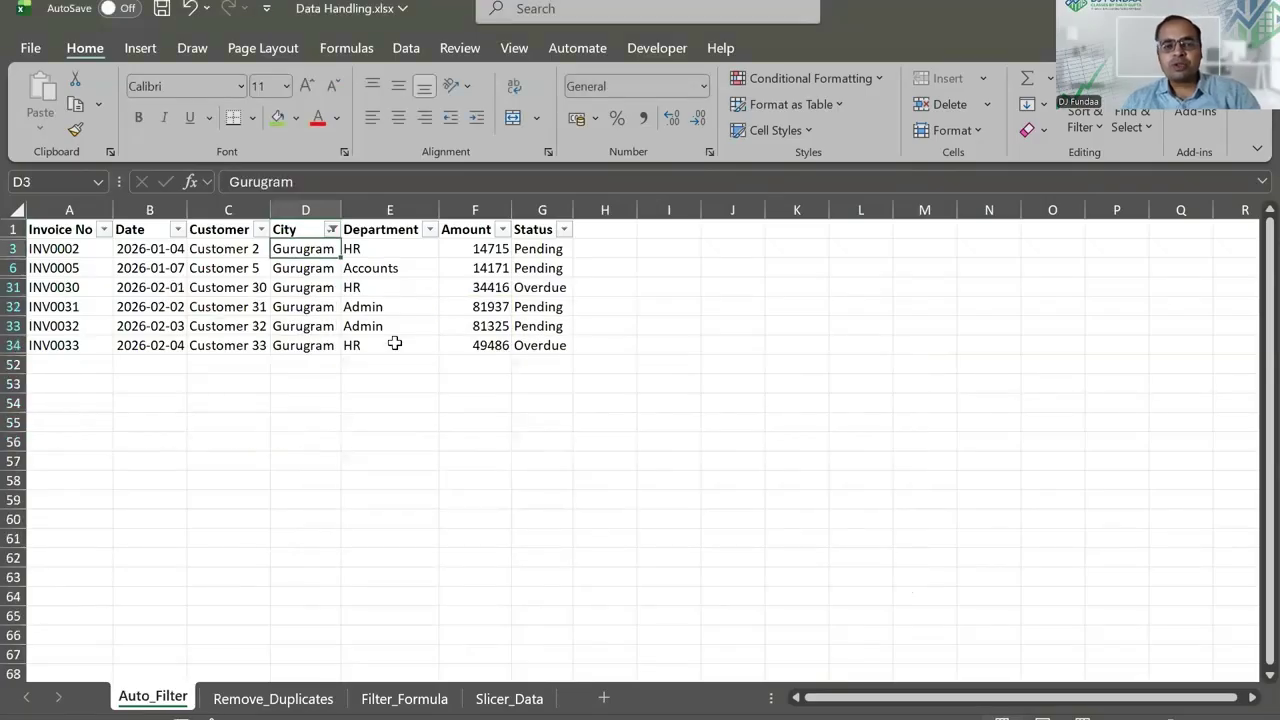
{"action": "key", "text": "Up"}
{"action": "key", "text": "Down"}
{"action": "key", "text": "Up"}
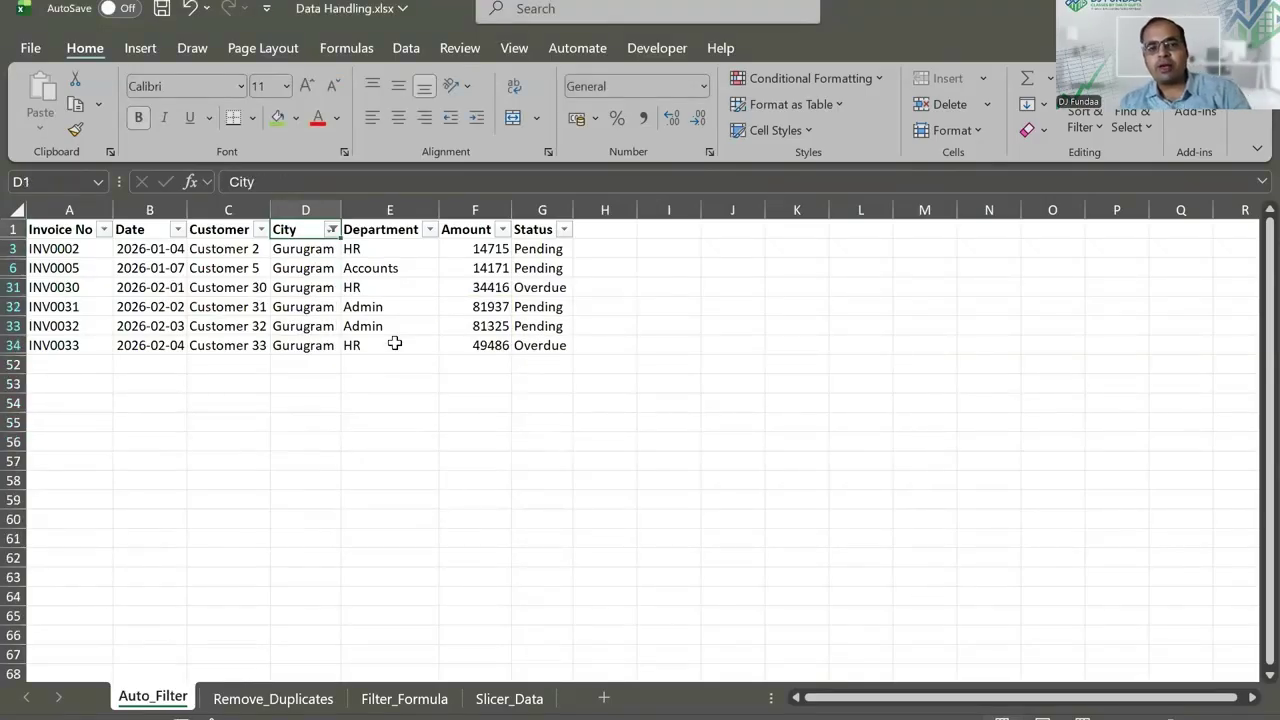
Clear the City filter so that all invoice rows are shown again
{"action": "key", "text": "alt+Down"}
{"action": "key", "text": "Up"}
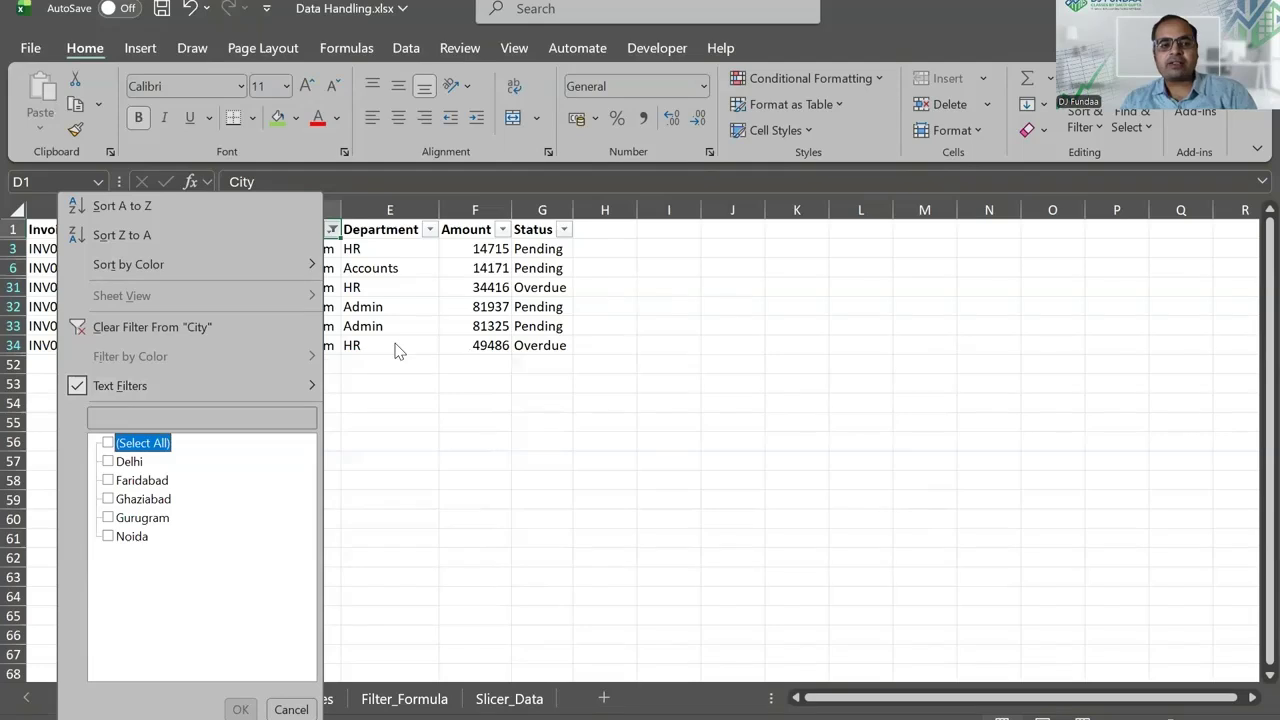
{"action": "key", "text": "Return"}
{"action": "key", "text": "Down"}
{"action": "key", "text": "Right"}
{"action": "key", "text": "Up"}
{"action": "key", "text": "Left"}
{"action": "key", "text": "Left"}
{"action": "key", "text": "Right"}
{"action": "key", "text": "Left"}
{"action": "key", "text": "Left"}
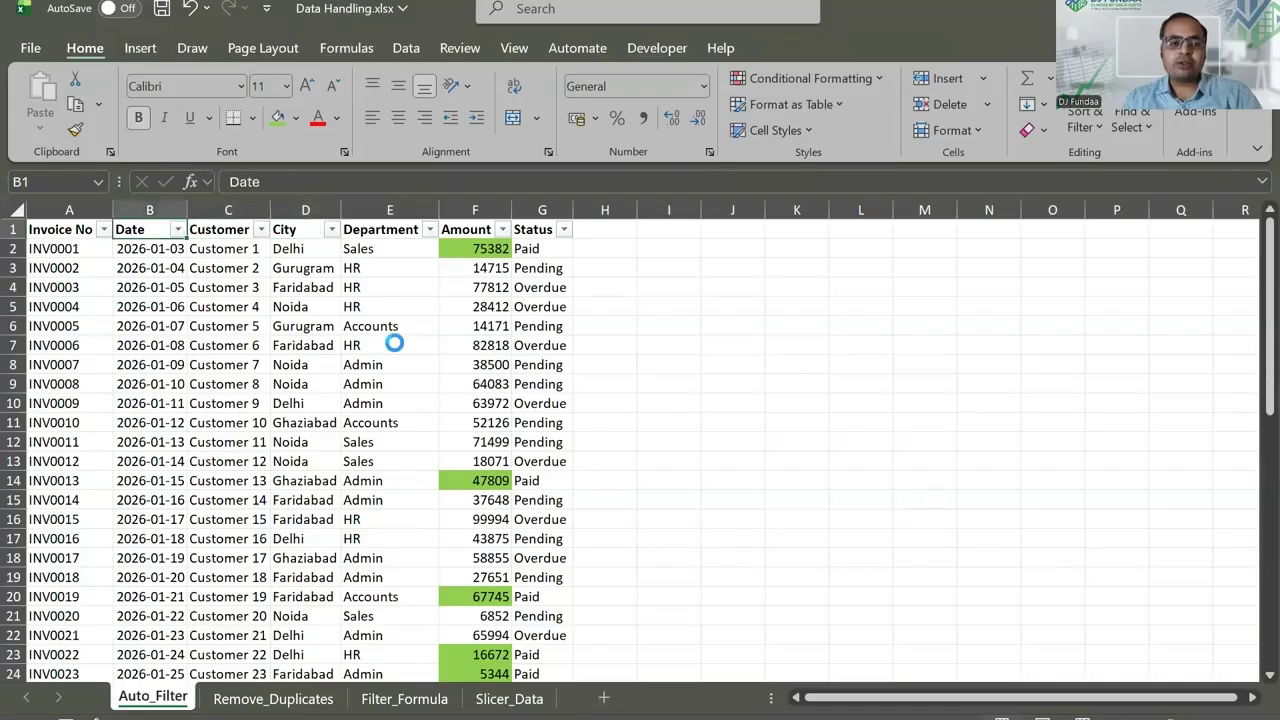
Filter the Date column by the Last Quarter period and look through the rows shown
{"action": "key", "text": "alt+Down"}
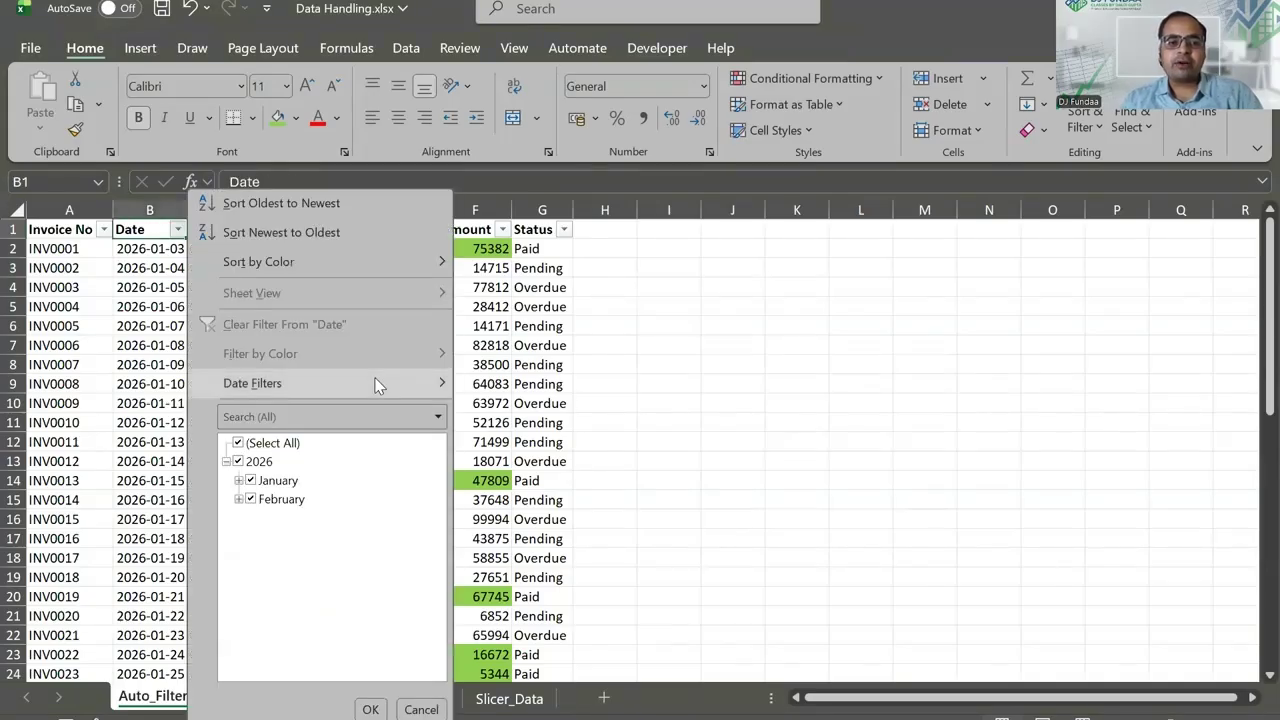
{"action": "mouse_move", "coordinate": [379, 386]}
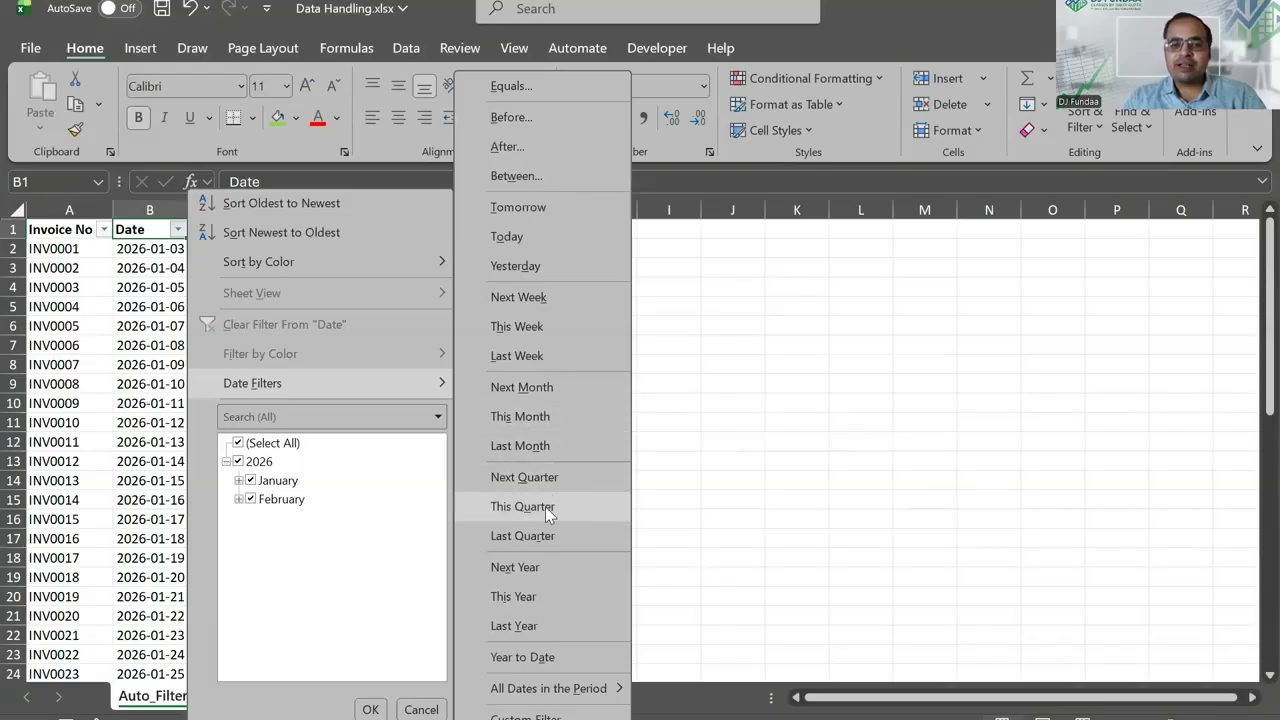
{"action": "left_click", "coordinate": [178, 248]}
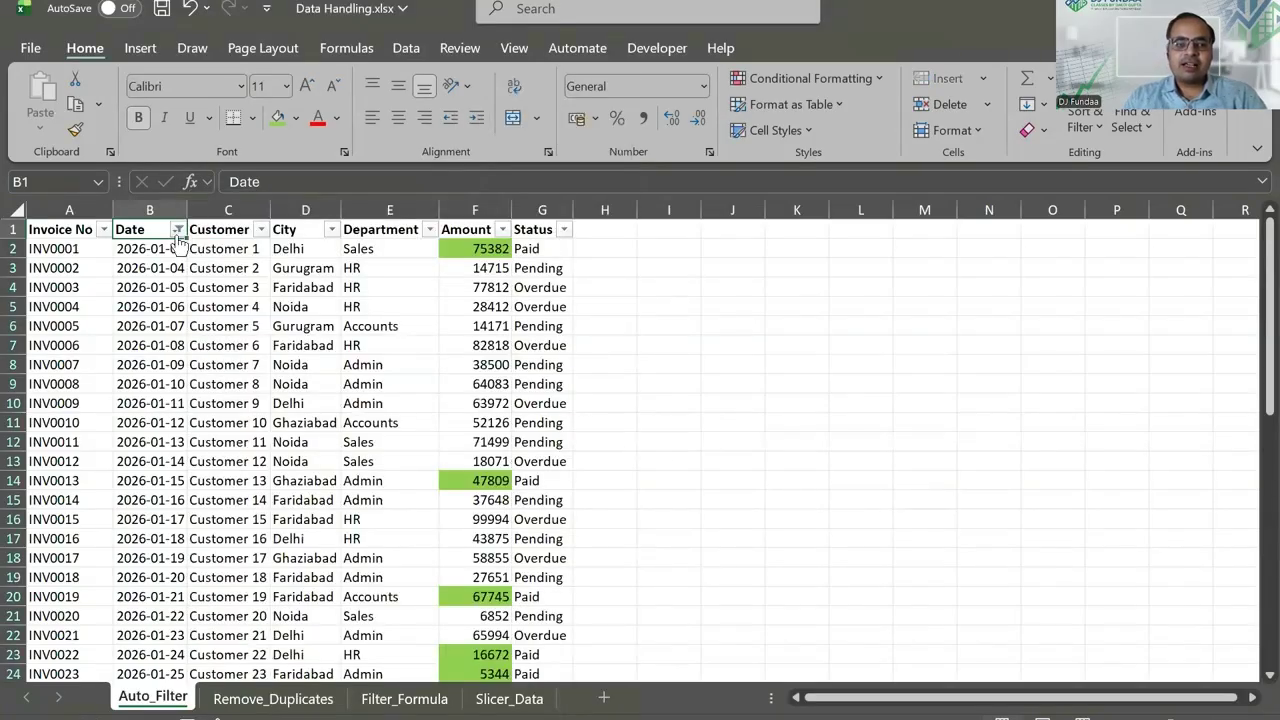
{"action": "scroll", "coordinate": [290, 500], "scroll_direction": "down", "scroll_amount": 6}
{"action": "scroll", "coordinate": [290, 527], "scroll_direction": "down", "scroll_amount": 6}
{"action": "scroll", "coordinate": [230, 452], "scroll_direction": "up", "scroll_amount": 12}
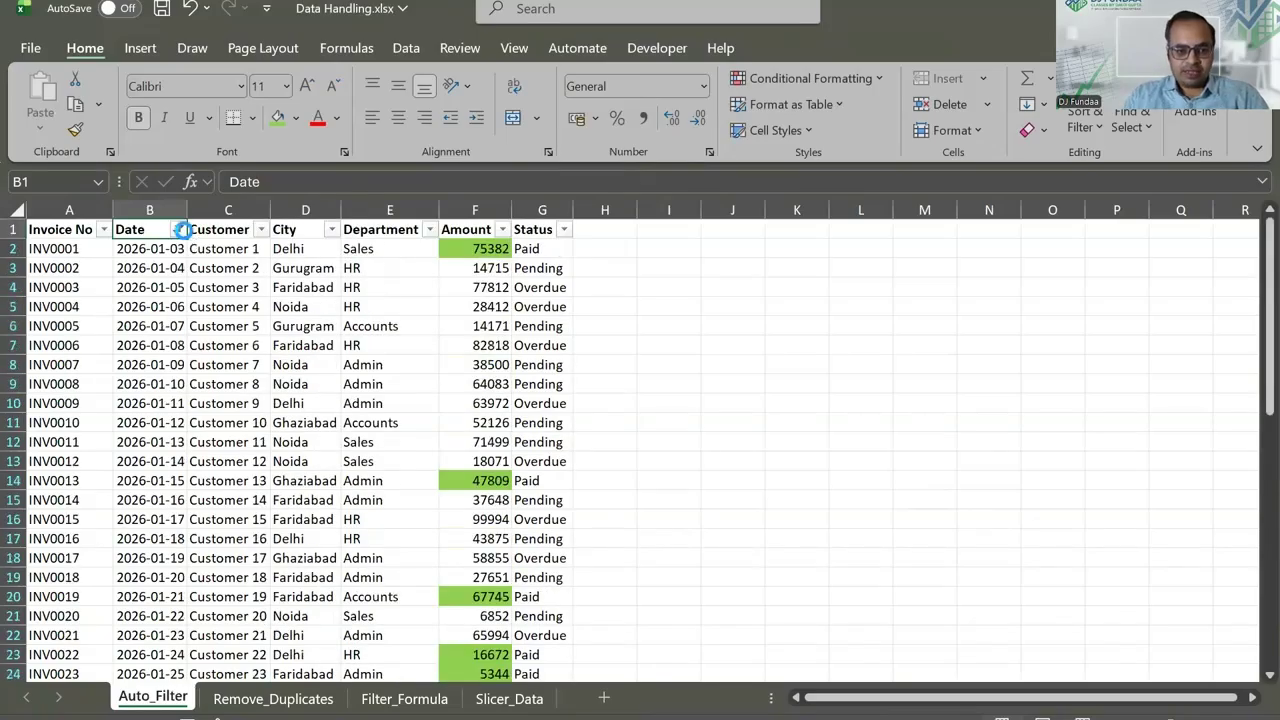
Switch the Date filter to This Quarter and after that to This Year, and check the rows shown
{"action": "mouse_move", "coordinate": [290, 381]}
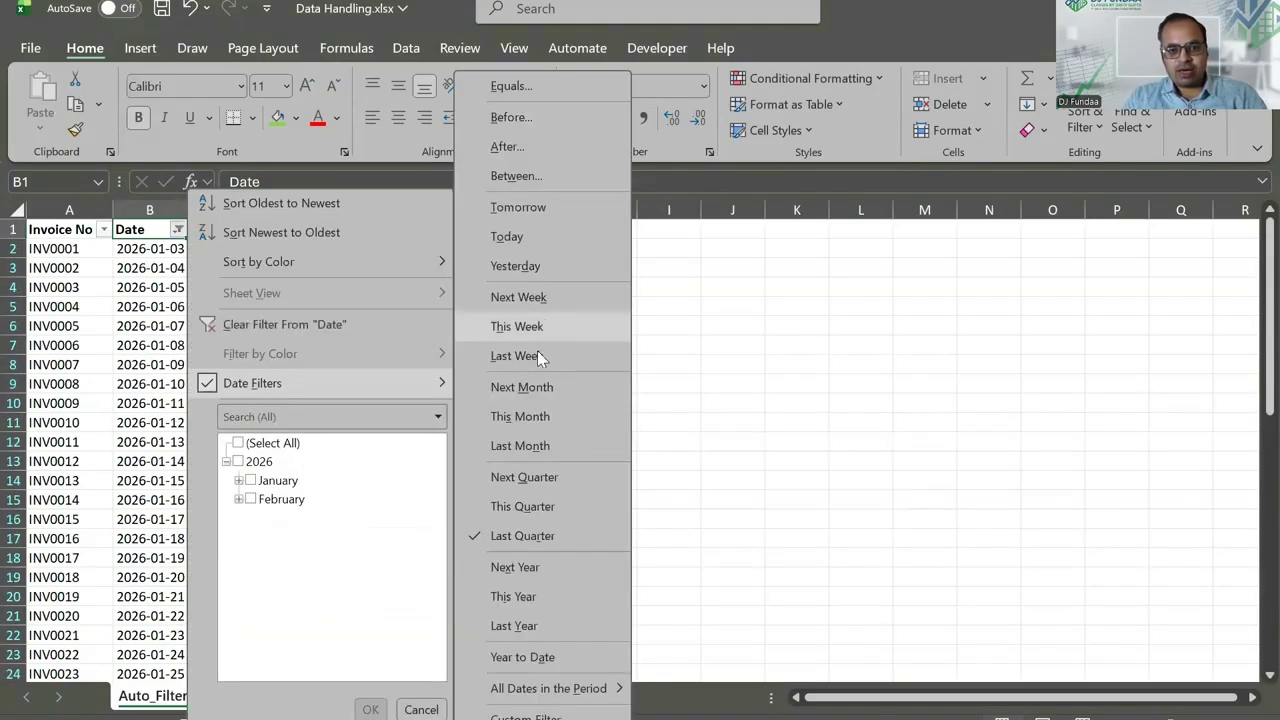
{"action": "left_click", "coordinate": [505, 507]}
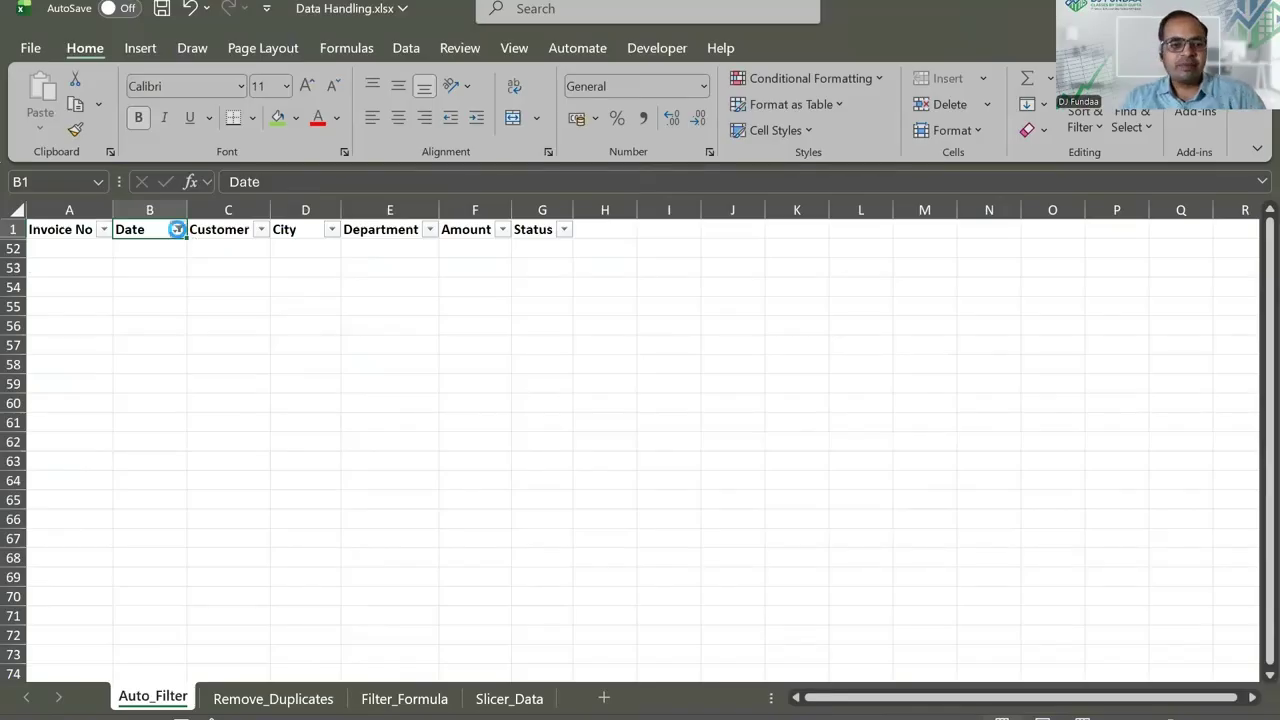
{"action": "left_click", "coordinate": [176, 229]}
{"action": "mouse_move", "coordinate": [420, 380]}
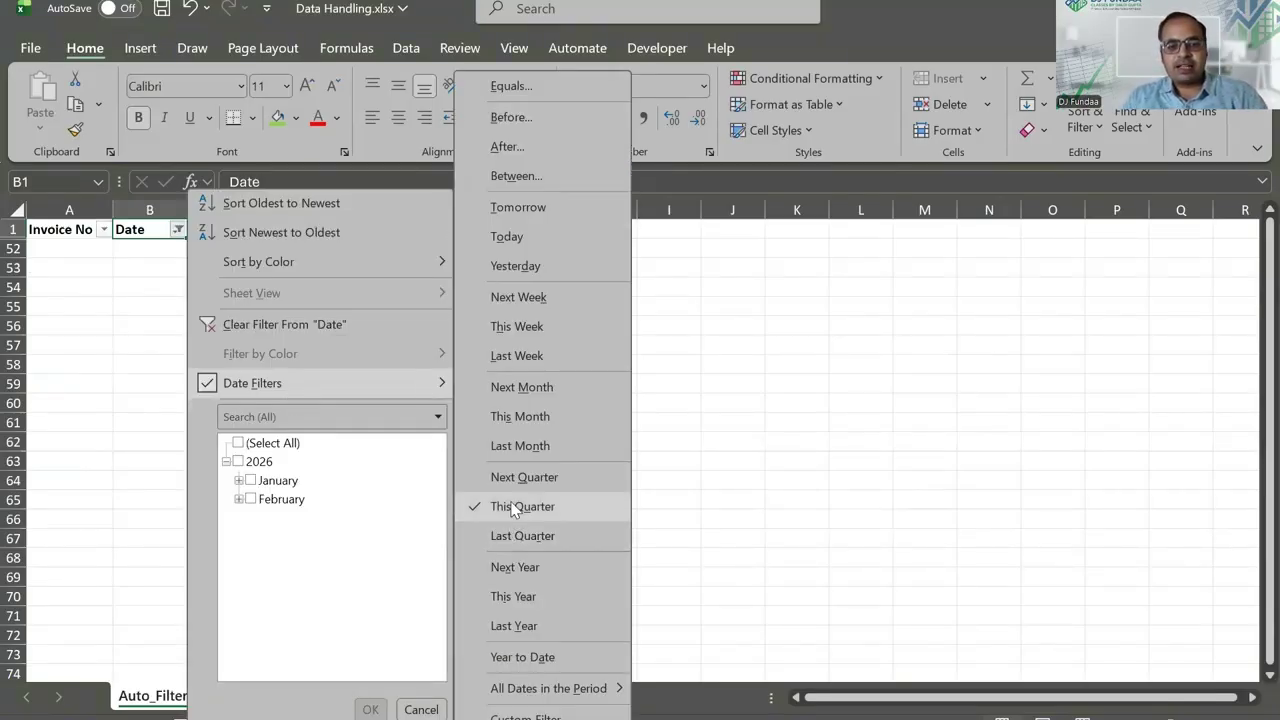
{"action": "left_click", "coordinate": [521, 594]}
{"action": "scroll", "coordinate": [177, 374], "scroll_direction": "down", "scroll_amount": 10}
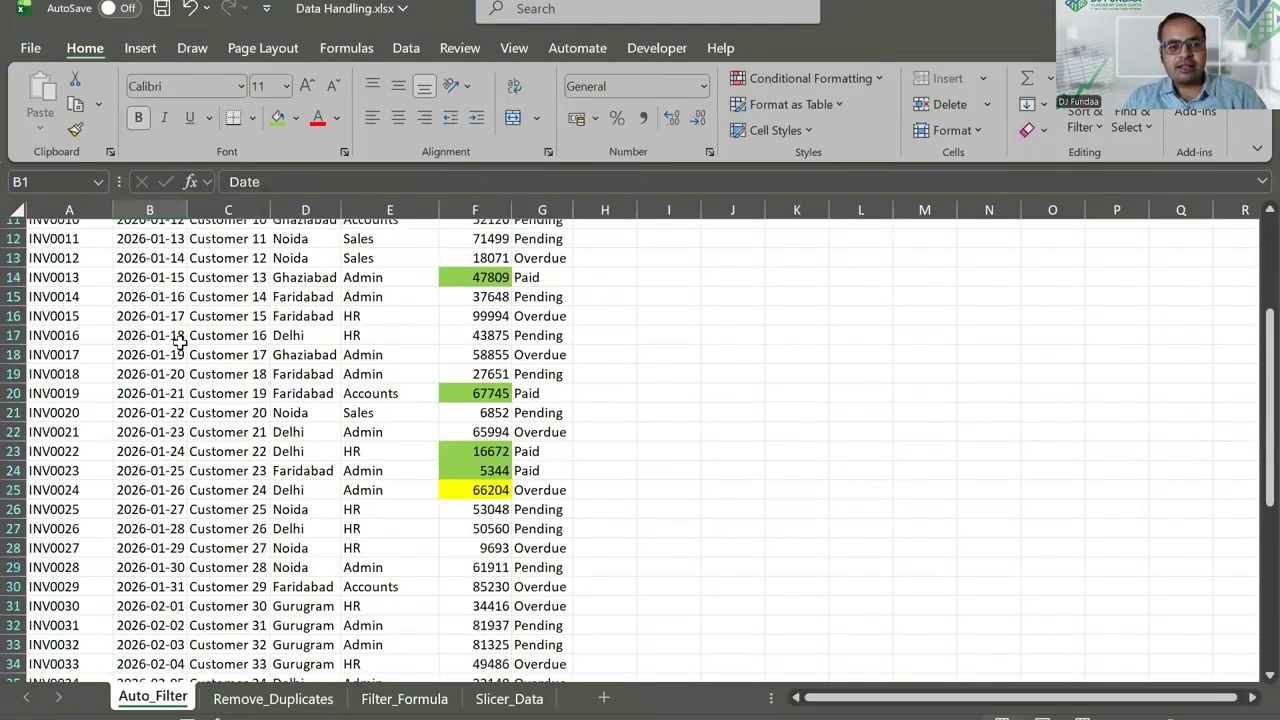
{"action": "scroll", "coordinate": [216, 467], "scroll_direction": "down", "scroll_amount": 4}
{"action": "scroll", "coordinate": [120, 357], "scroll_direction": "up", "scroll_amount": 14}
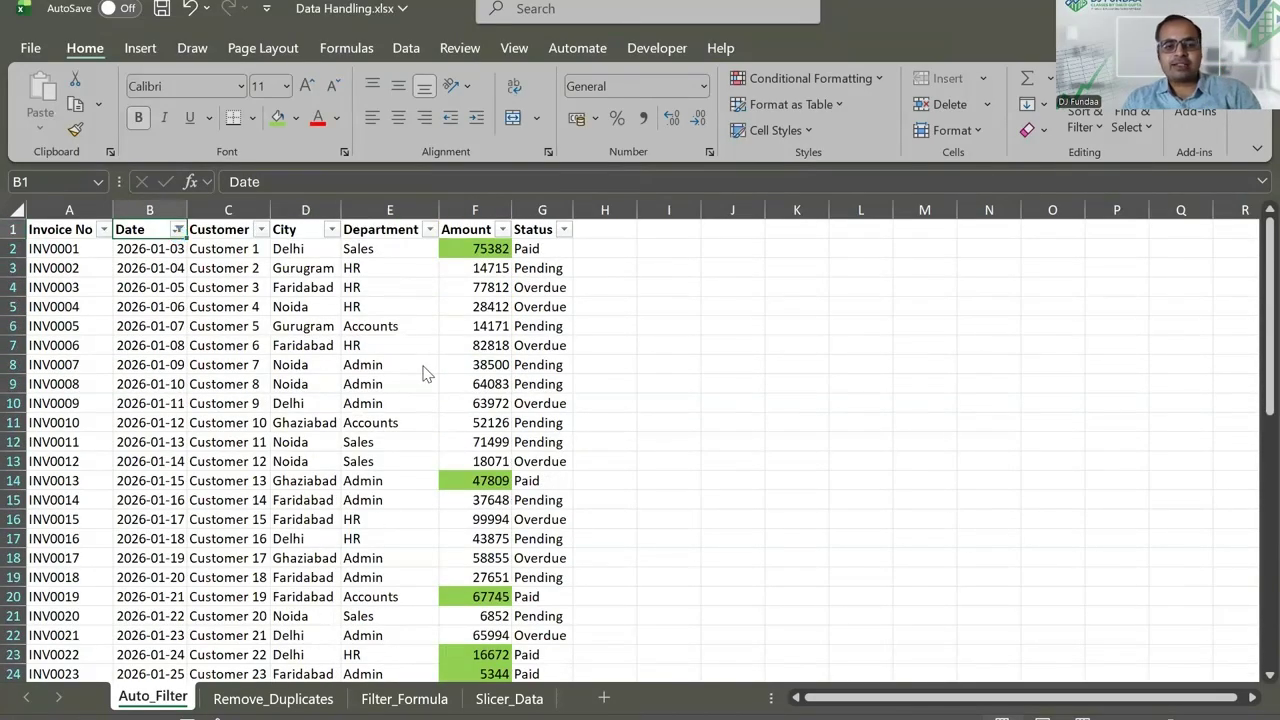
Expand January in the Date filter values, look through its individual days, and leave without applying a selection
{"action": "key", "text": "alt+Down"}
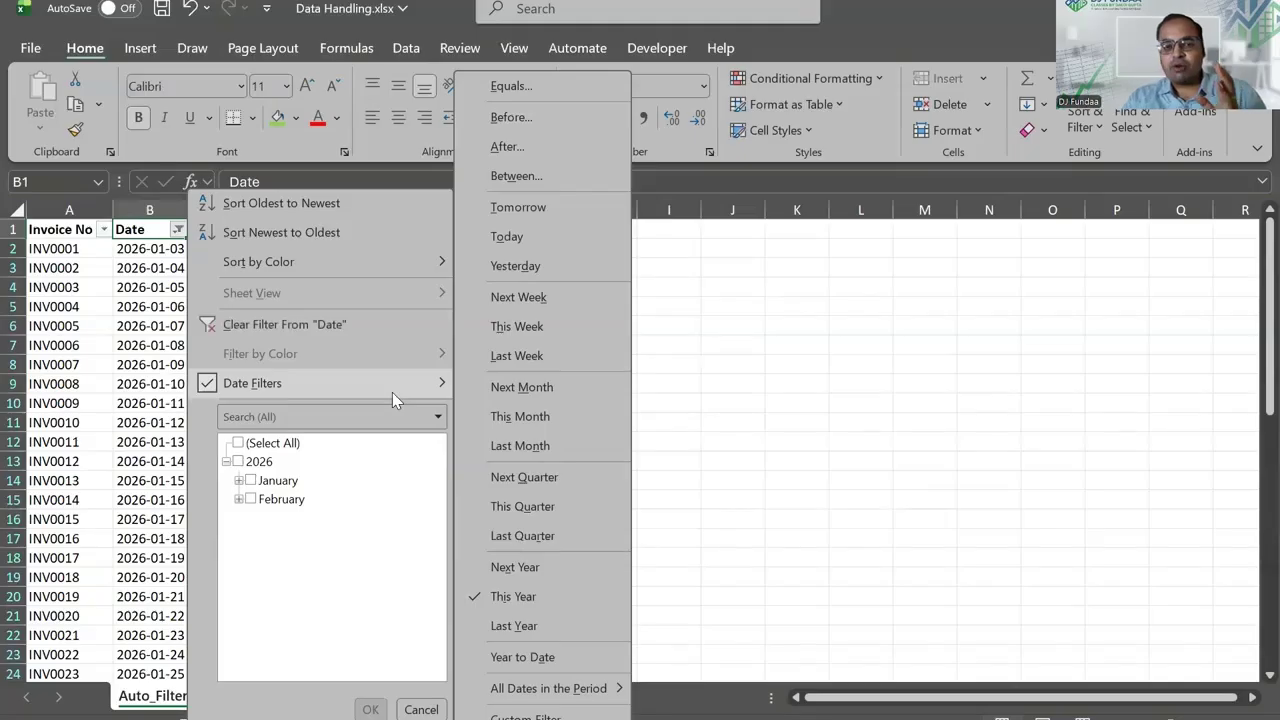
{"action": "double_click", "coordinate": [250, 480]}
{"action": "scroll", "coordinate": [305, 550], "scroll_direction": "down", "scroll_amount": 2}
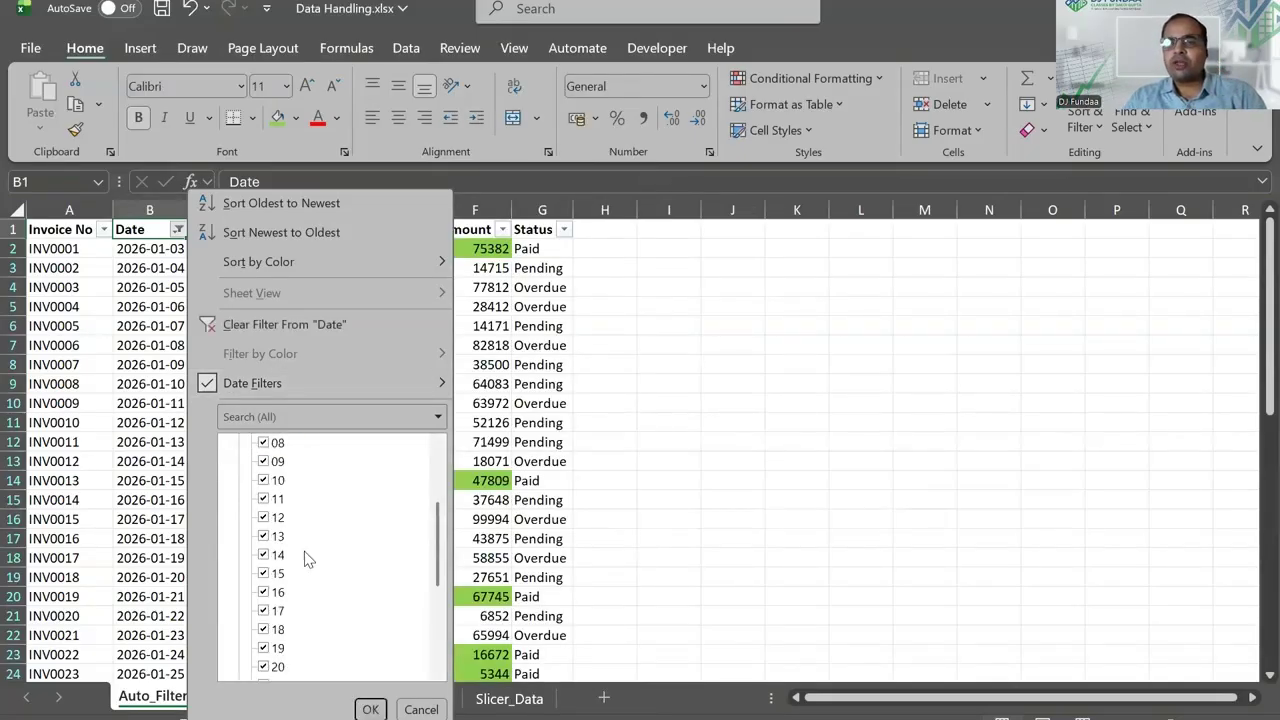
{"action": "scroll", "coordinate": [305, 550], "scroll_direction": "up", "scroll_amount": 3}
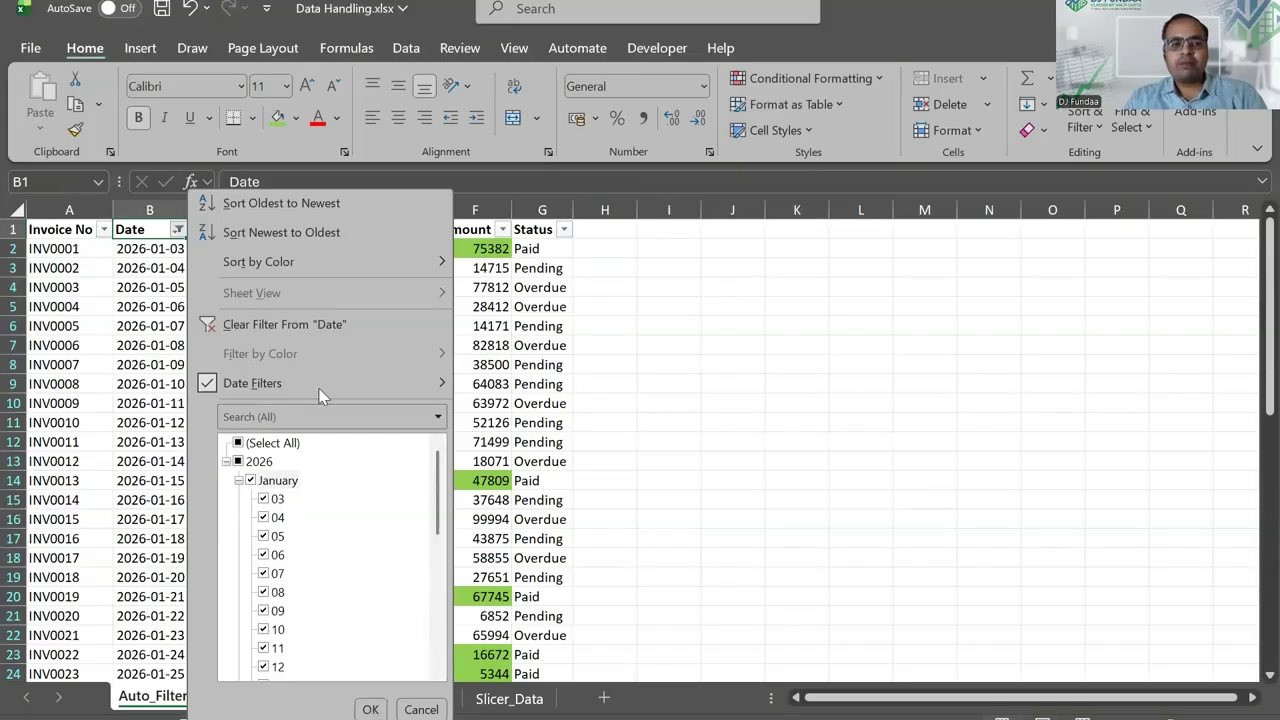
{"action": "key", "text": "Escape"}
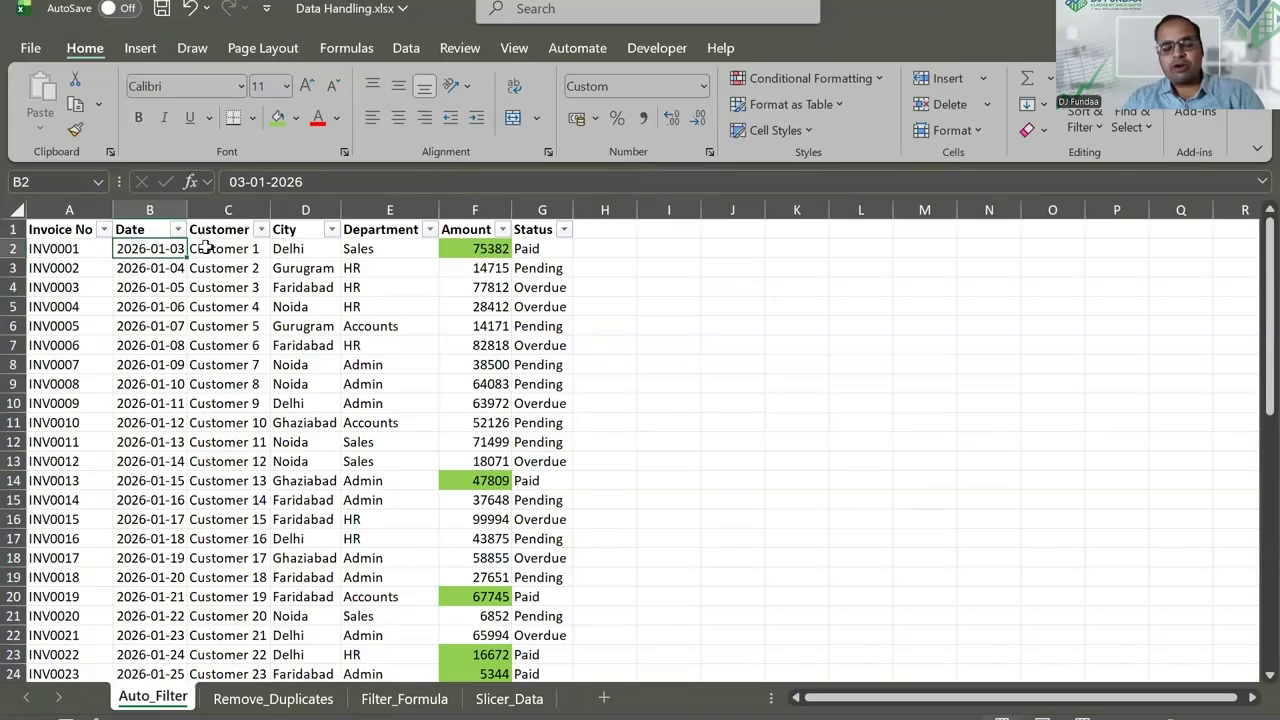
Filter the Customer column to show only Customer 12, Customer 13, Customer 14 and Customer 15
{"action": "key", "text": "Up"}
{"action": "key", "text": "Right"}
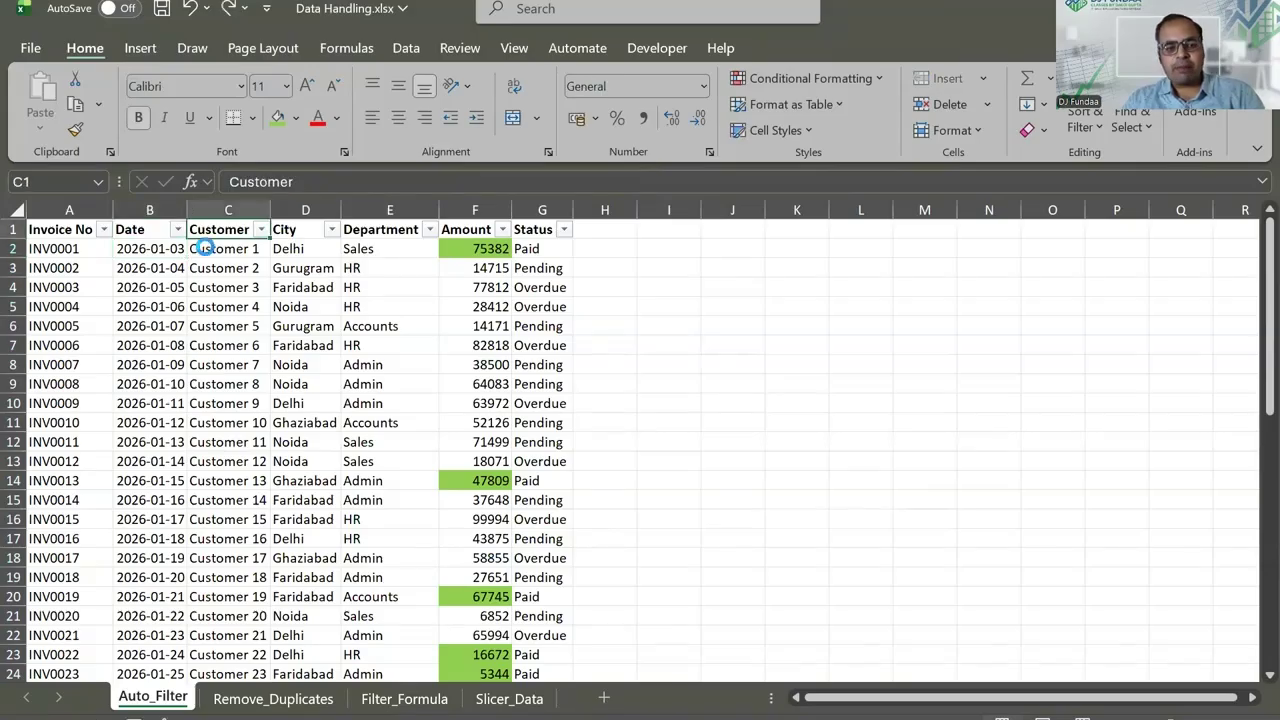
{"action": "key", "text": "alt+Down"}
{"action": "key", "text": "space"}
{"action": "key", "text": "Down"}
{"action": "key", "text": "Down"}
{"action": "key", "text": "Down"}
{"action": "key", "text": "Down"}
{"action": "key", "text": "space"}
{"action": "key", "text": "Down"}
{"action": "key", "text": "space"}
{"action": "key", "text": "Down"}
{"action": "key", "text": "space"}
{"action": "key", "text": "Down"}
{"action": "key", "text": "space"}
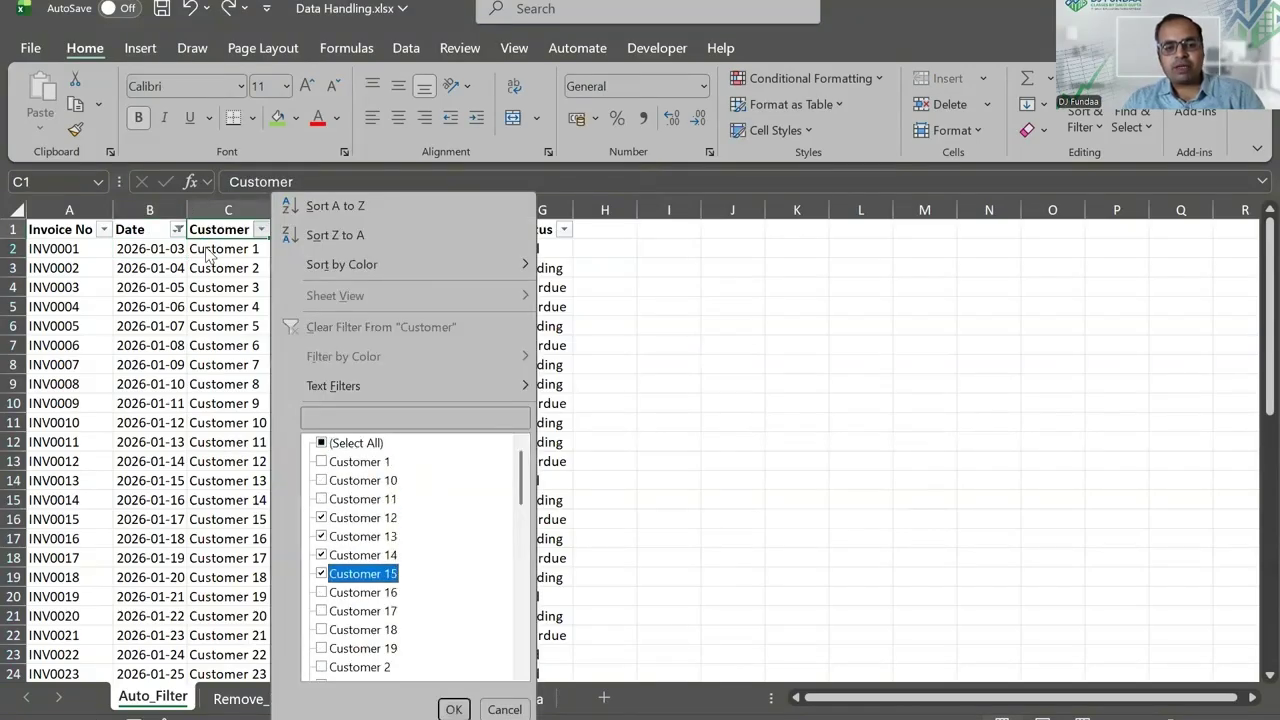
{"action": "key", "text": "Down"}
{"action": "key", "text": "space"}
{"action": "key", "text": "space"}
{"action": "key", "text": "Return"}
{"action": "key", "text": "Right"}
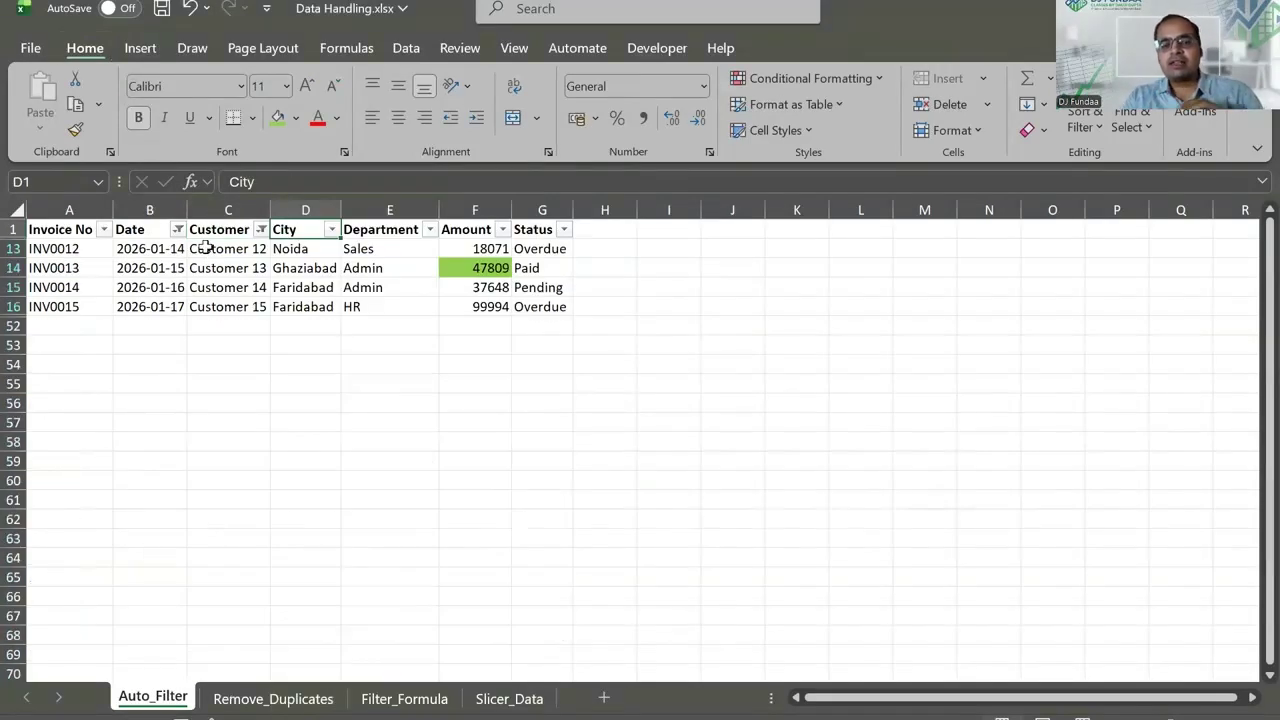
Clear the filters from all columns of the invoice table at once
{"action": "key", "text": "alt"}
{"action": "key", "text": "d"}
{"action": "key", "text": "f"}
{"action": "key", "text": "s"}
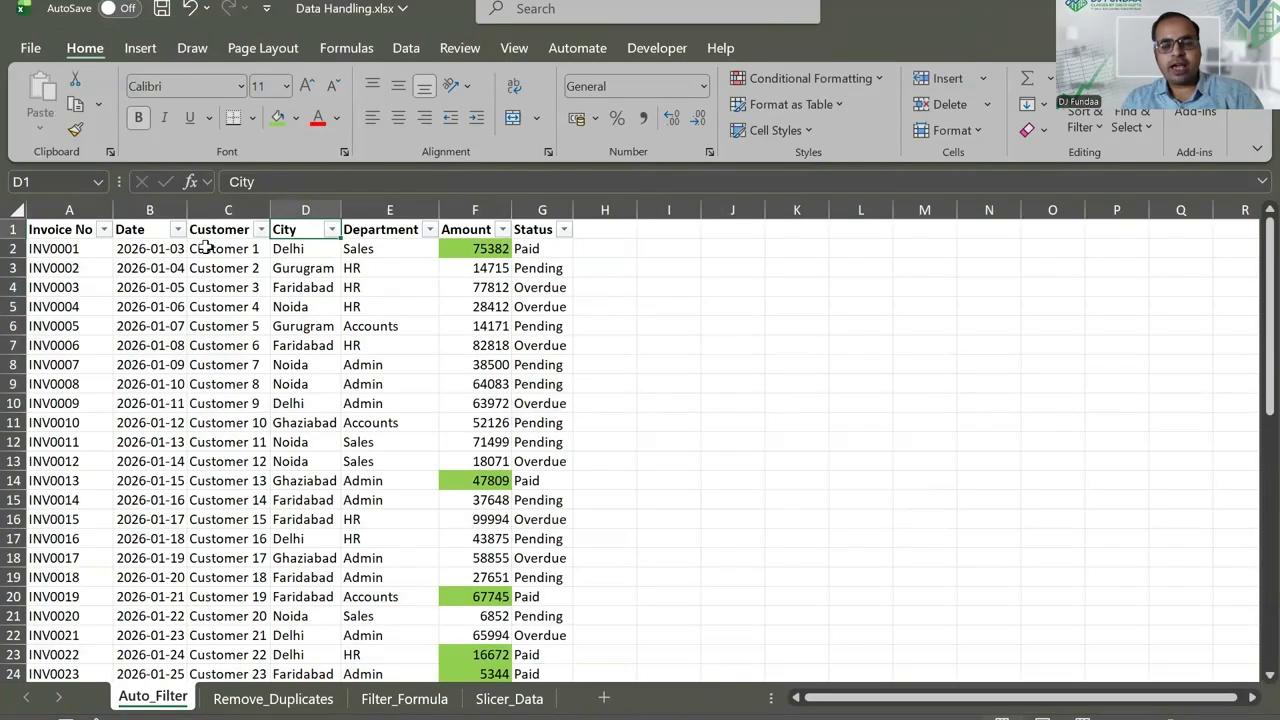
{"action": "key", "text": "Down"}
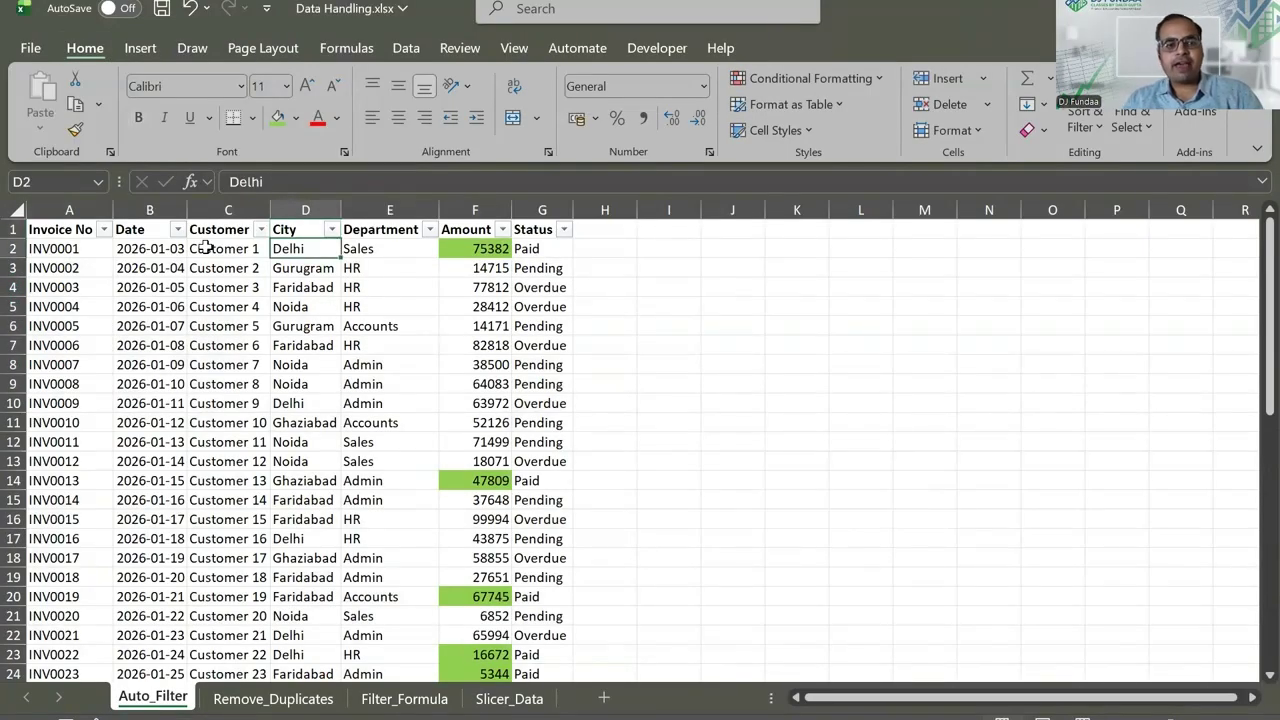
{"action": "key", "text": "Down"}
{"action": "key", "text": "Right"}
{"action": "key", "text": "Right"}
{"action": "key", "text": "Right"}
{"action": "key", "text": "Right"}
{"action": "key", "text": "Right"}
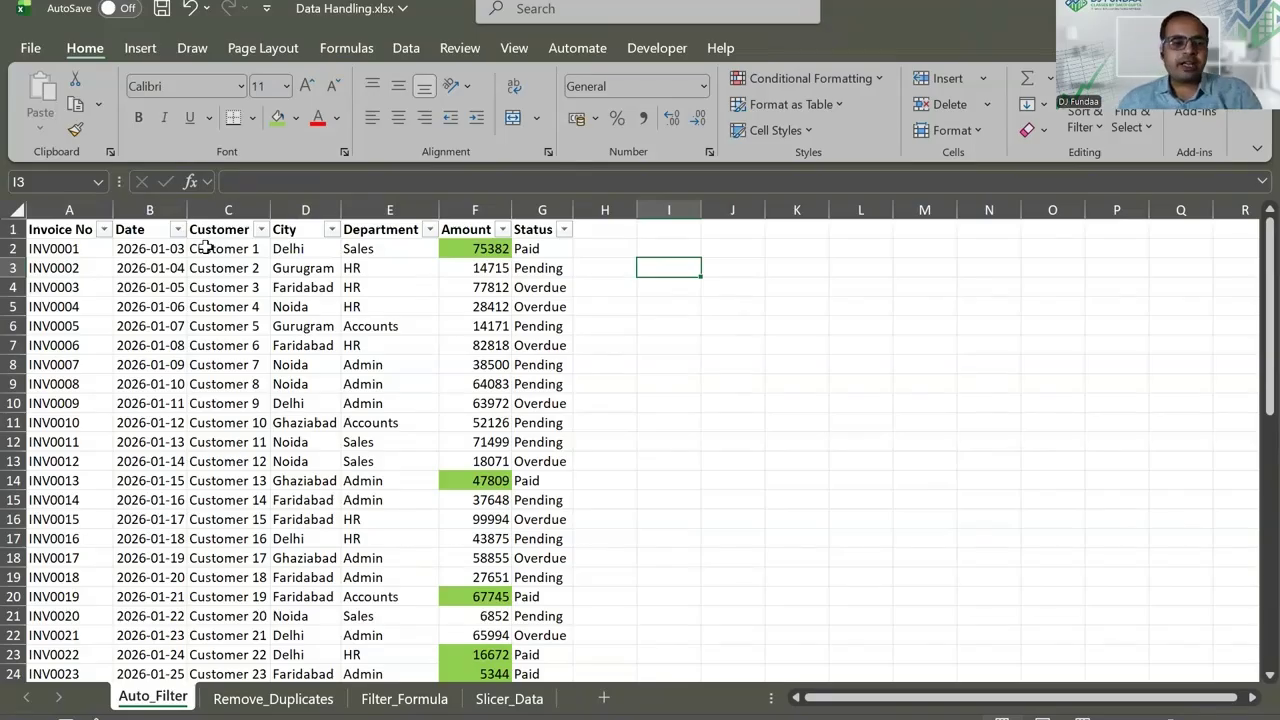
On the Remove_Duplicates sheet, use Advanced Filter on A1:C51 to filter the list in place to unique records only
{"action": "left_click", "coordinate": [268, 697]}
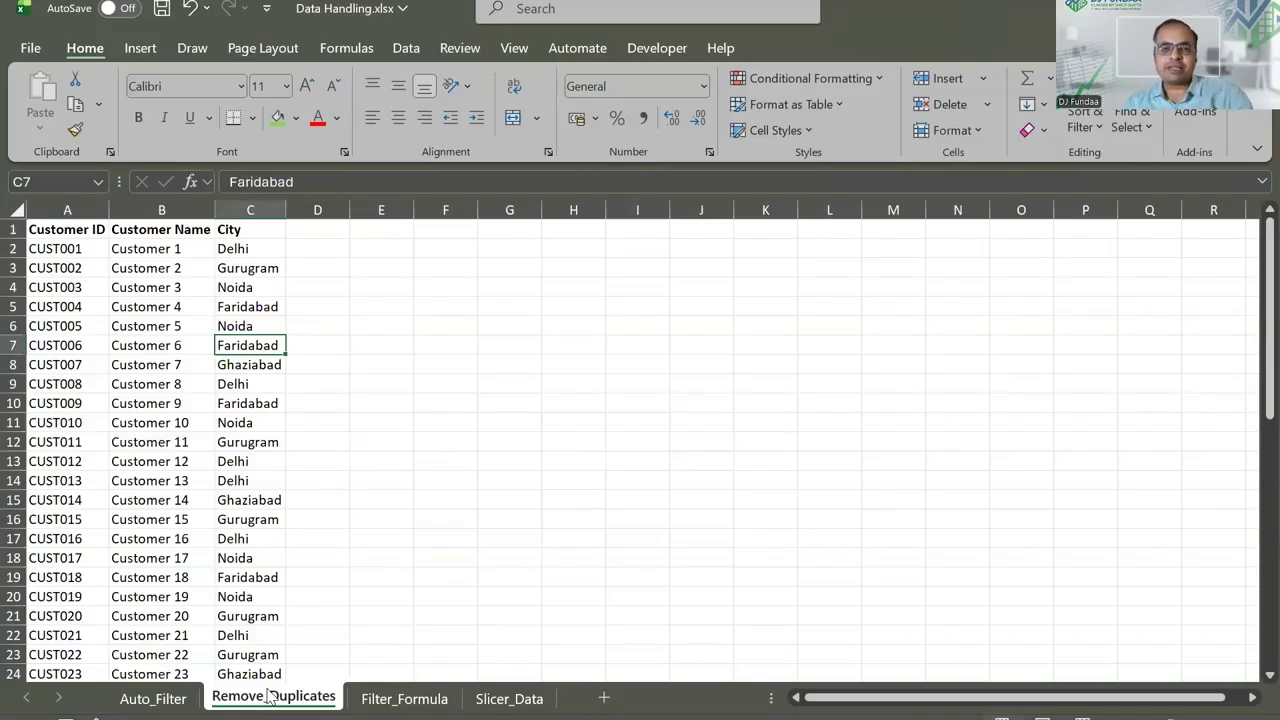
{"action": "key", "text": "Home"}
{"action": "key", "text": "ctrl+Up"}
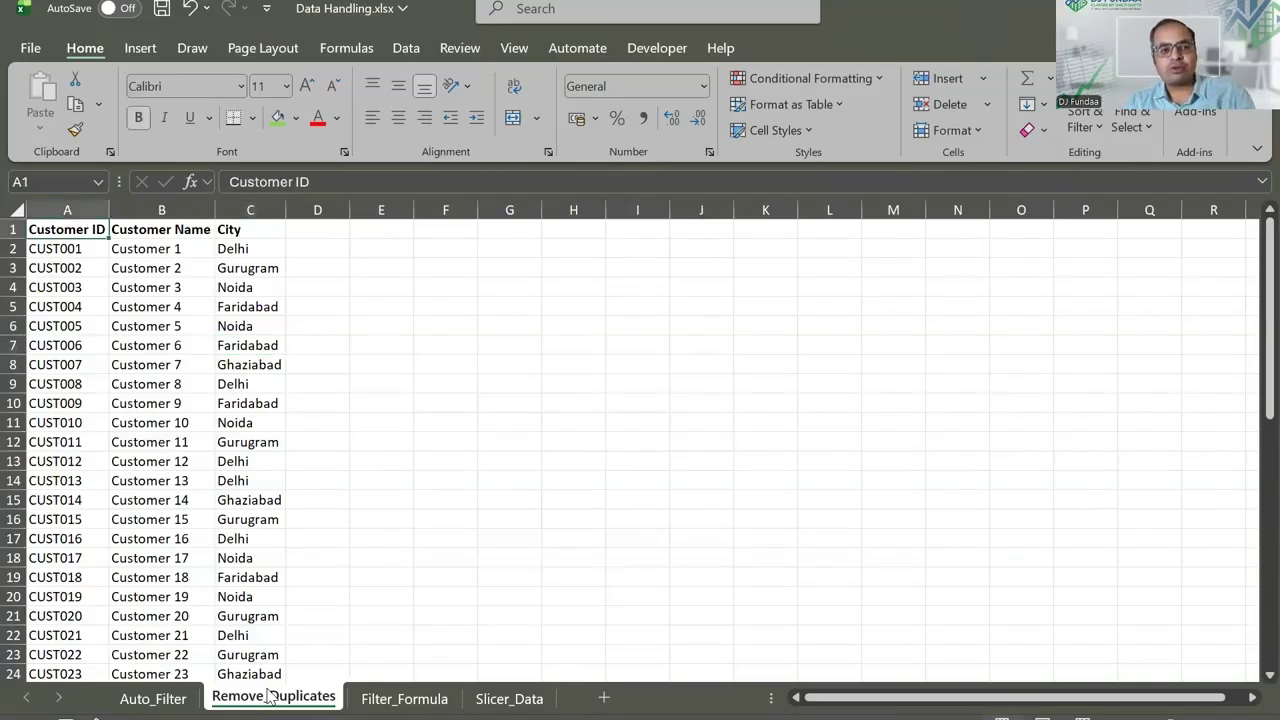
{"action": "key", "text": "ctrl+shift+Right"}
{"action": "key", "text": "ctrl+shift+Down"}
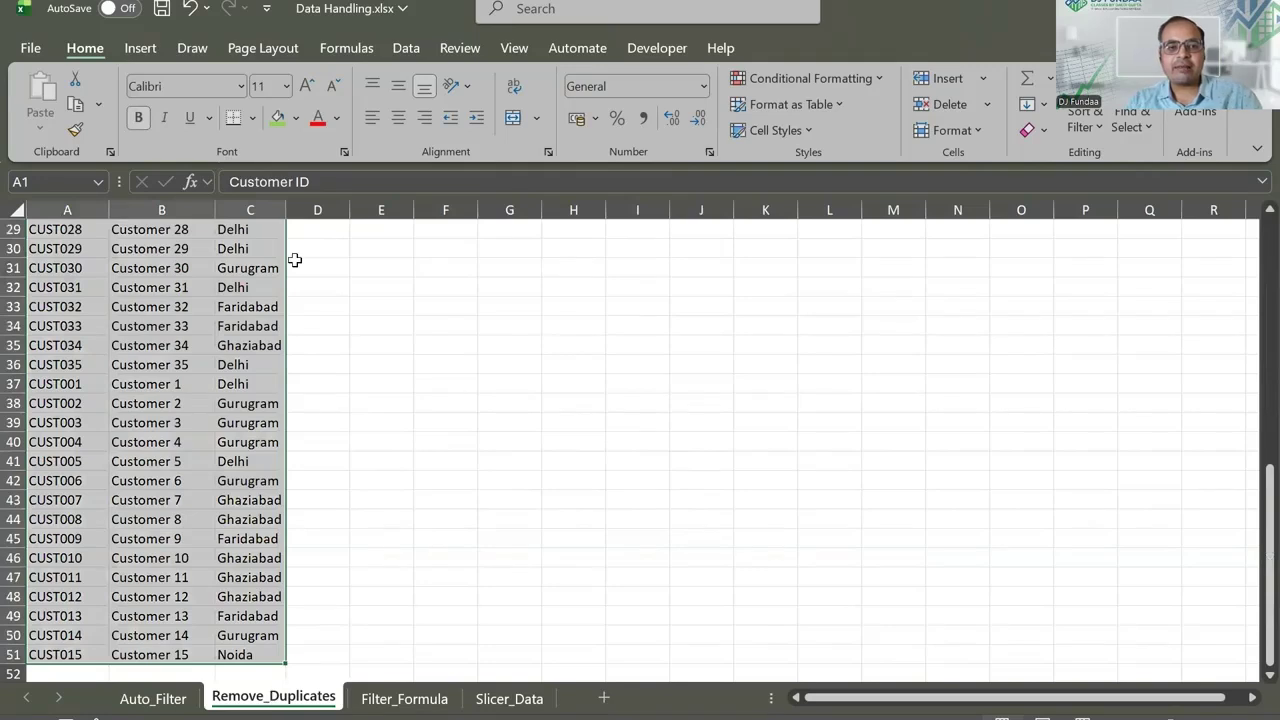
{"action": "left_click", "coordinate": [416, 55]}
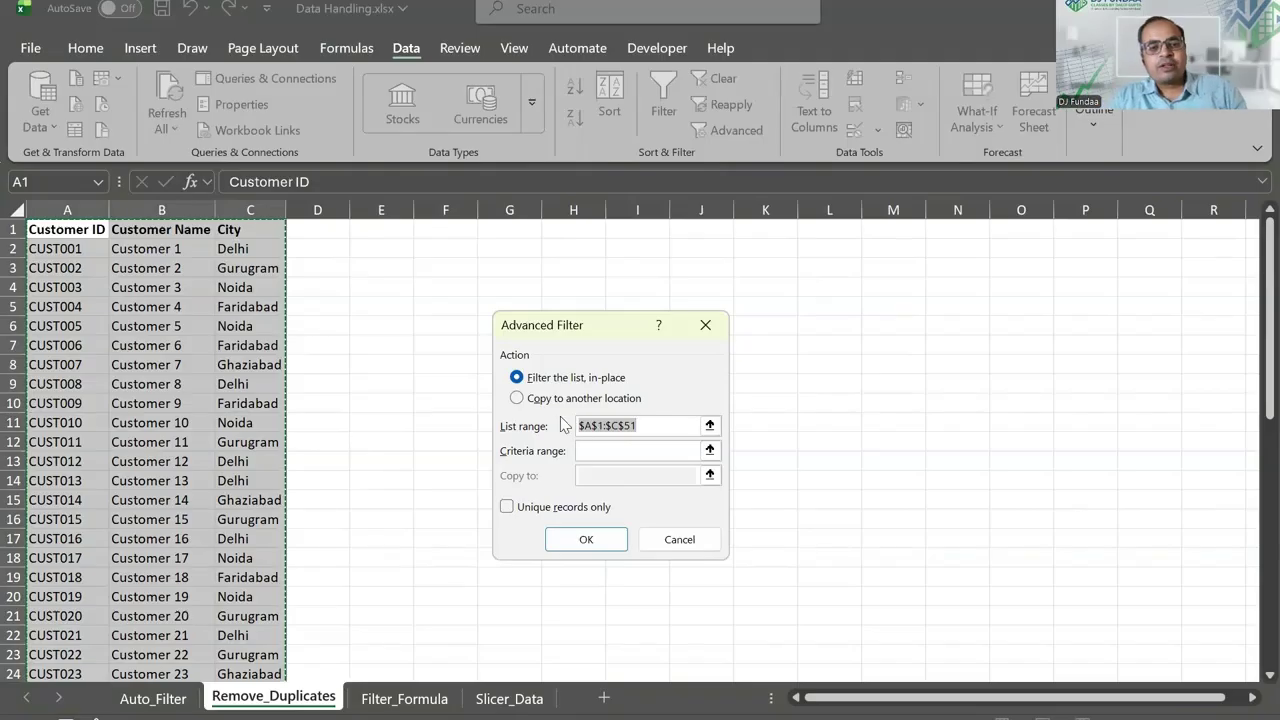
{"action": "left_click", "coordinate": [528, 507]}
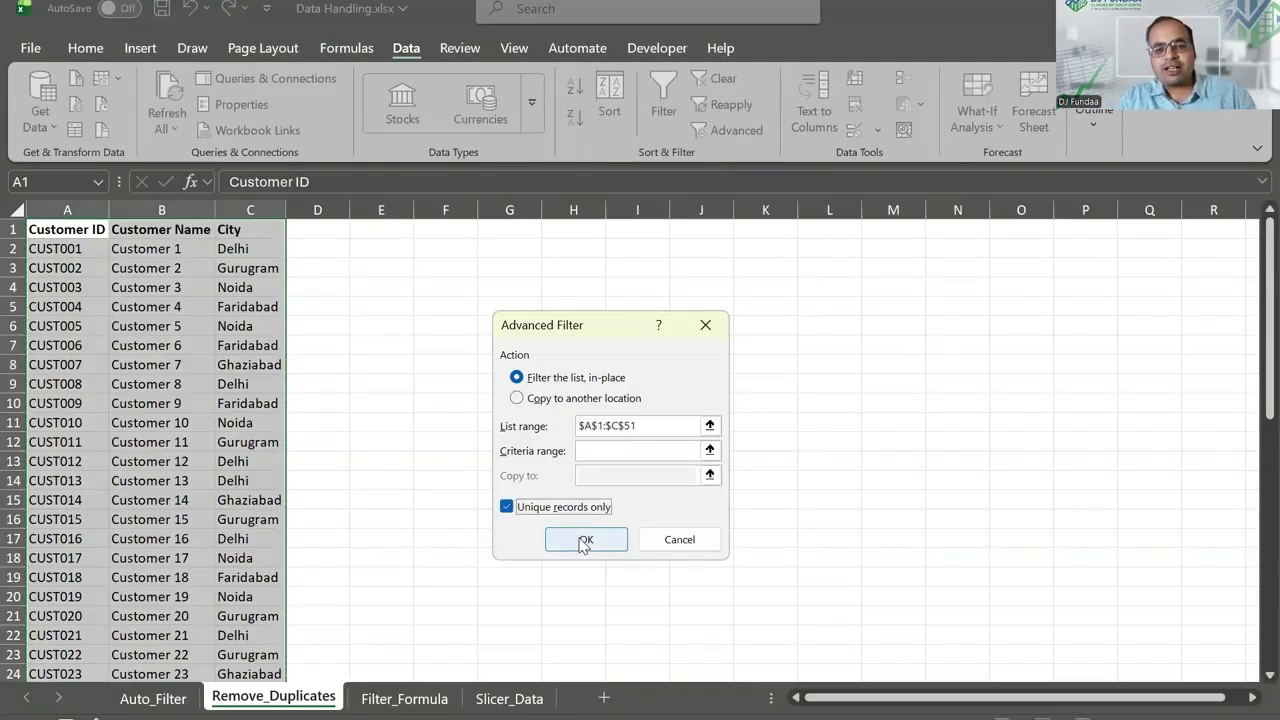
{"action": "left_click", "coordinate": [583, 540]}
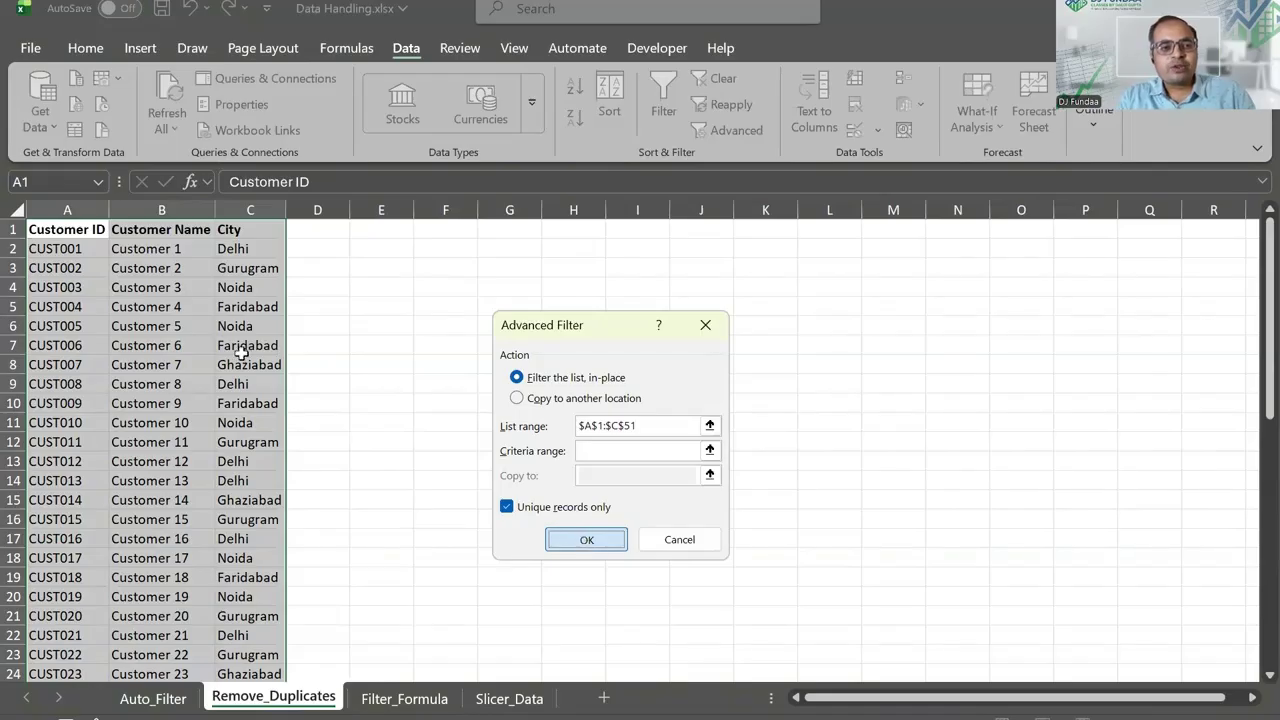
Check the filtered customer rows through to the end of the list and select the Customer ID values below the header
{"action": "scroll", "coordinate": [240, 440], "scroll_direction": "down", "scroll_amount": 4}
{"action": "scroll", "coordinate": [240, 440], "scroll_direction": "down", "scroll_amount": 2}
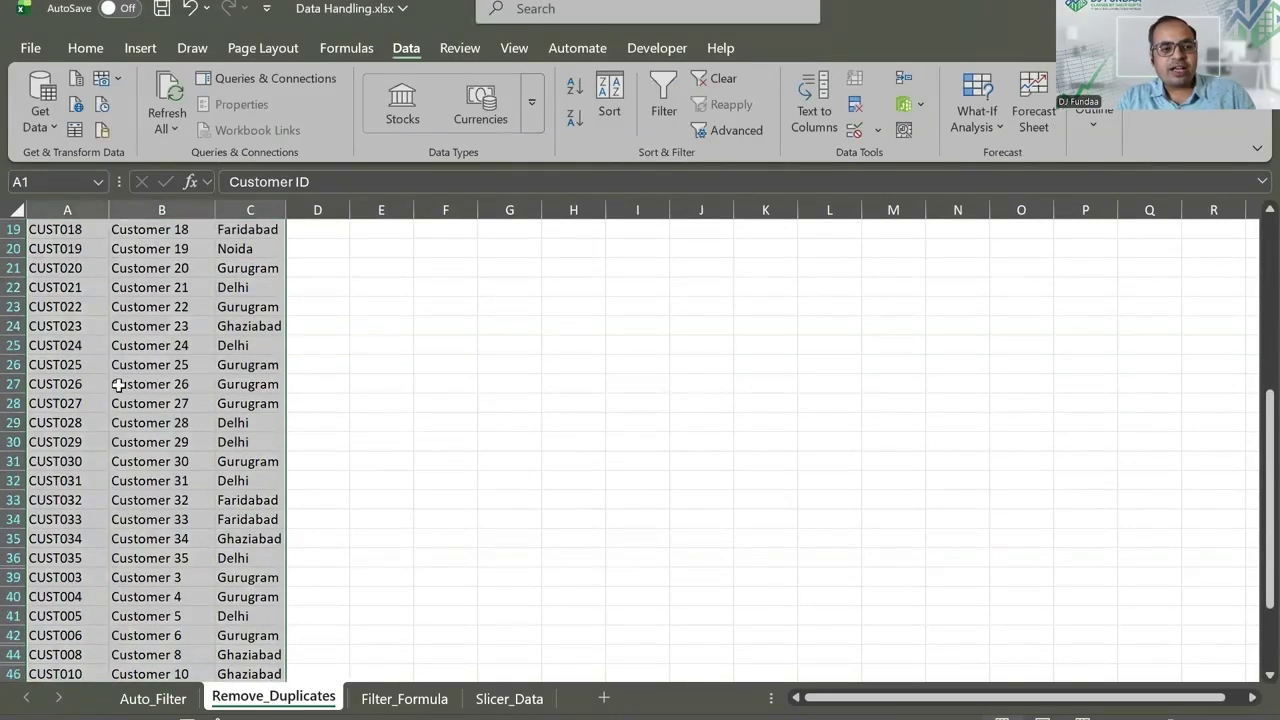
{"action": "scroll", "coordinate": [240, 440], "scroll_direction": "down", "scroll_amount": 7}
{"action": "left_click", "coordinate": [72, 362]}
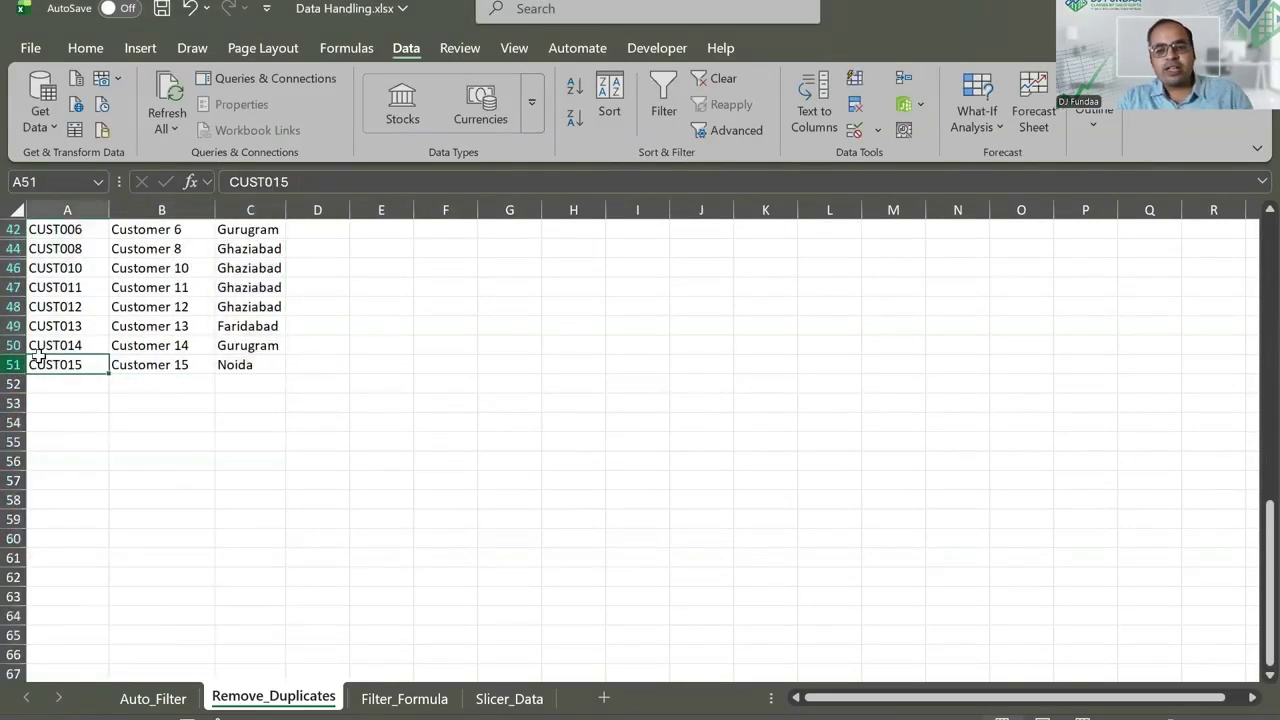
{"action": "key", "text": "ctrl+shift+Up"}
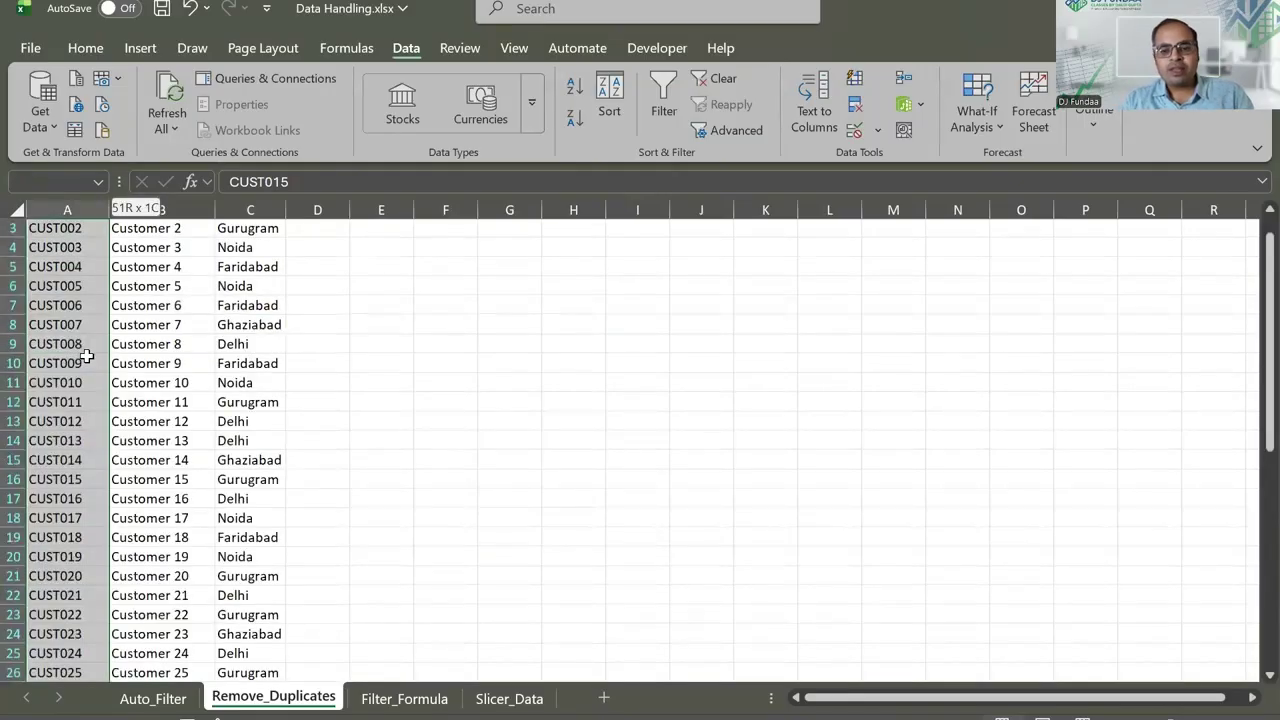
{"action": "key", "text": "shift+Down"}
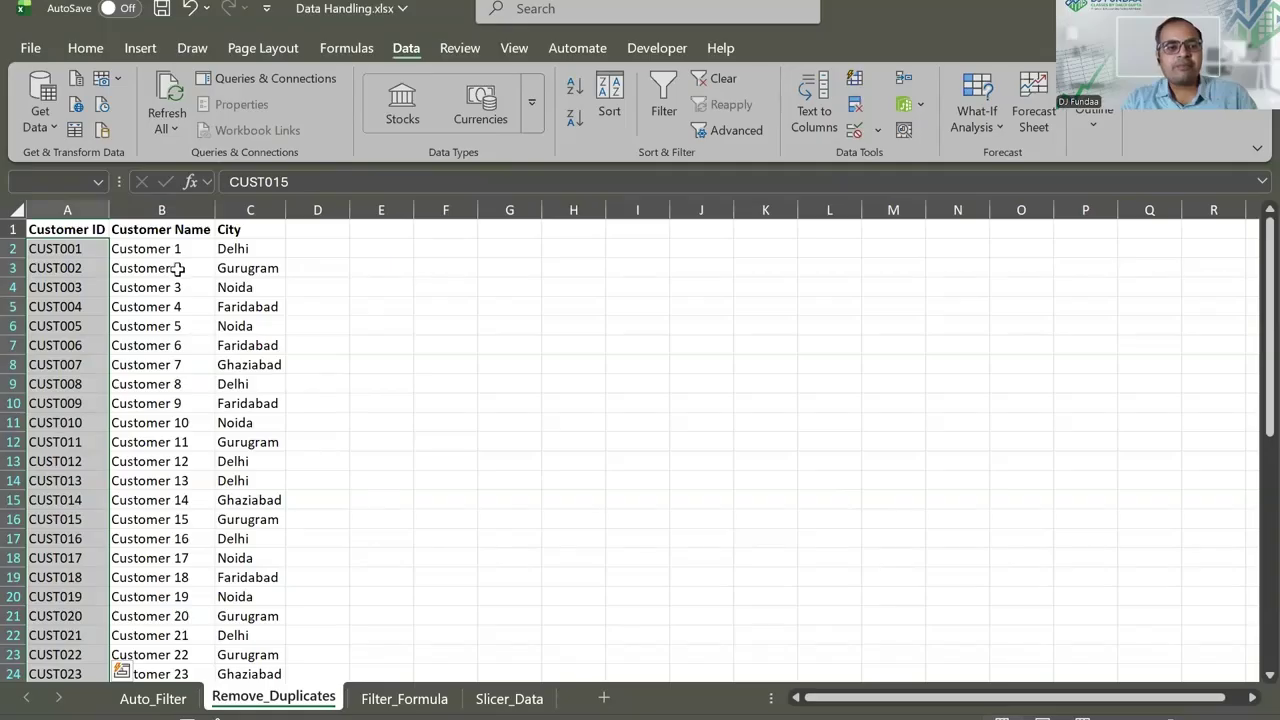
Clear the advanced filter so the customer list shows all its rows
{"action": "key", "text": "alt+d"}
{"action": "key", "text": "f"}
{"action": "key", "text": "s"}
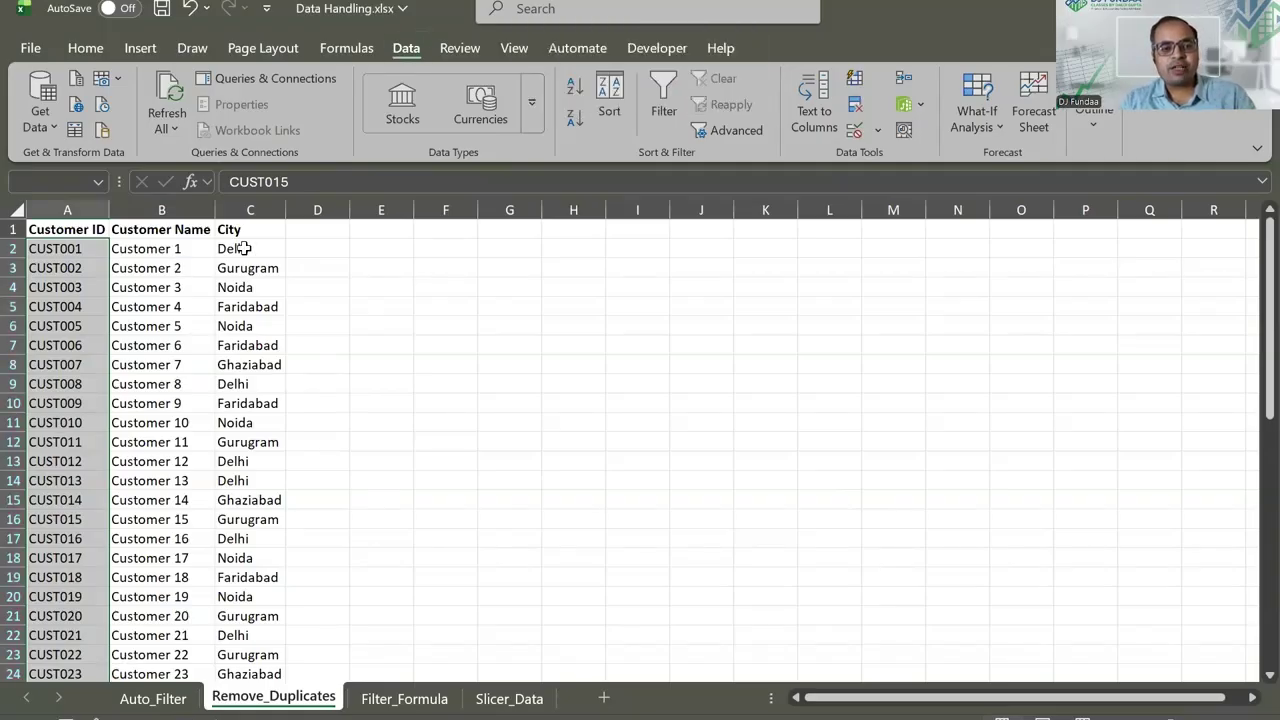
Use Advanced Filter on A1:C51 to copy only the unique records to another location starting at cell F1
{"action": "key", "text": "Up"}
{"action": "key", "text": "ctrl+Up"}
{"action": "key", "text": "ctrl+shift+End"}
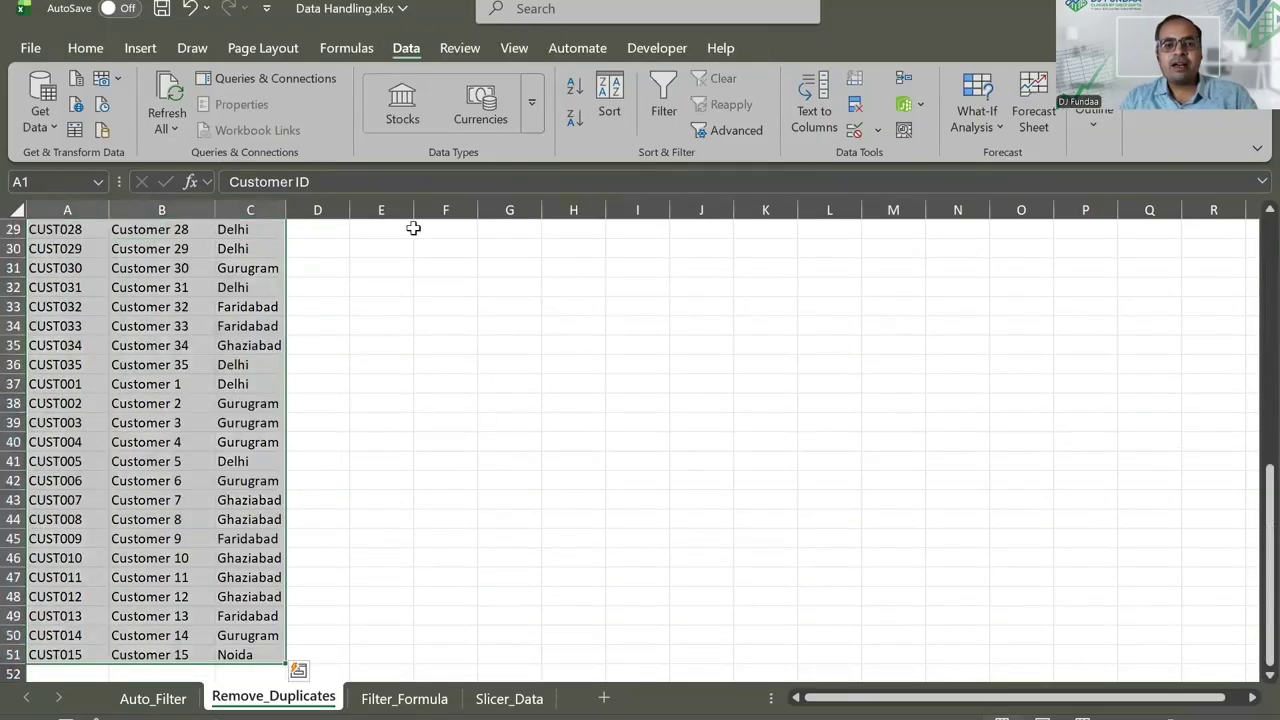
{"action": "left_click", "coordinate": [721, 129]}
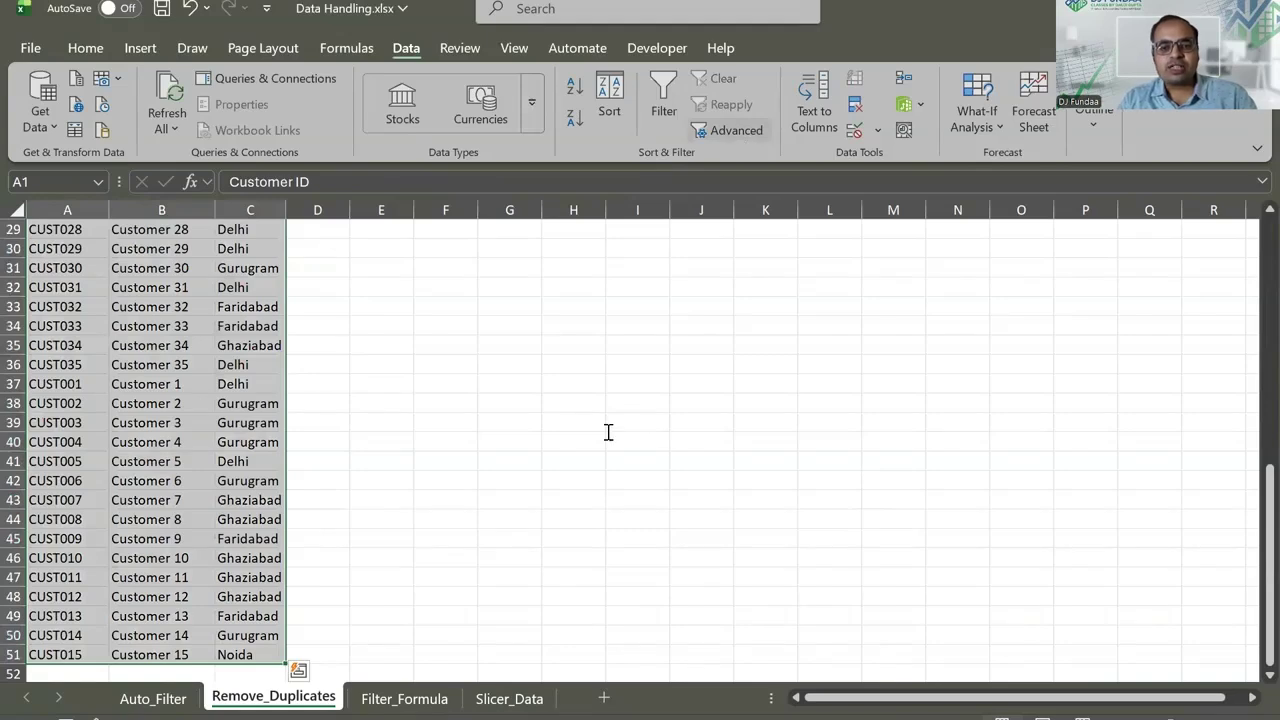
{"action": "left_click", "coordinate": [558, 400]}
{"action": "left_click", "coordinate": [548, 510]}
{"action": "left_click", "coordinate": [598, 473]}
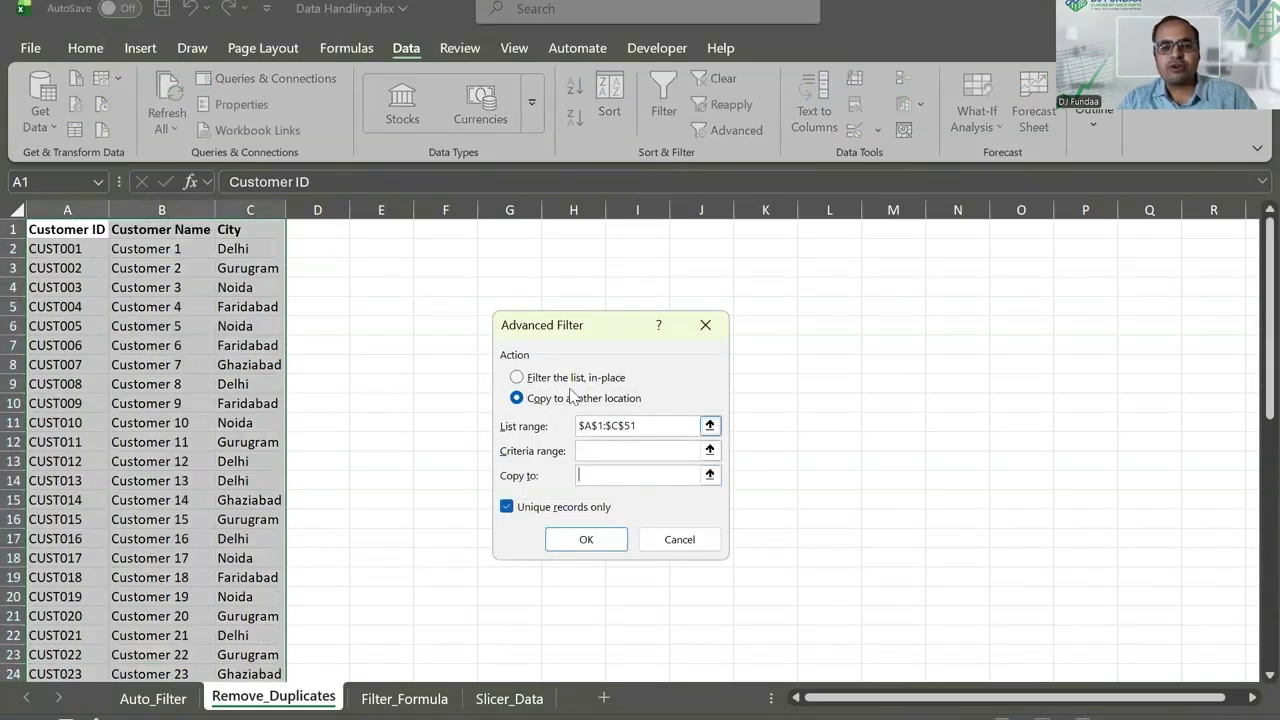
{"action": "left_click", "coordinate": [452, 230]}
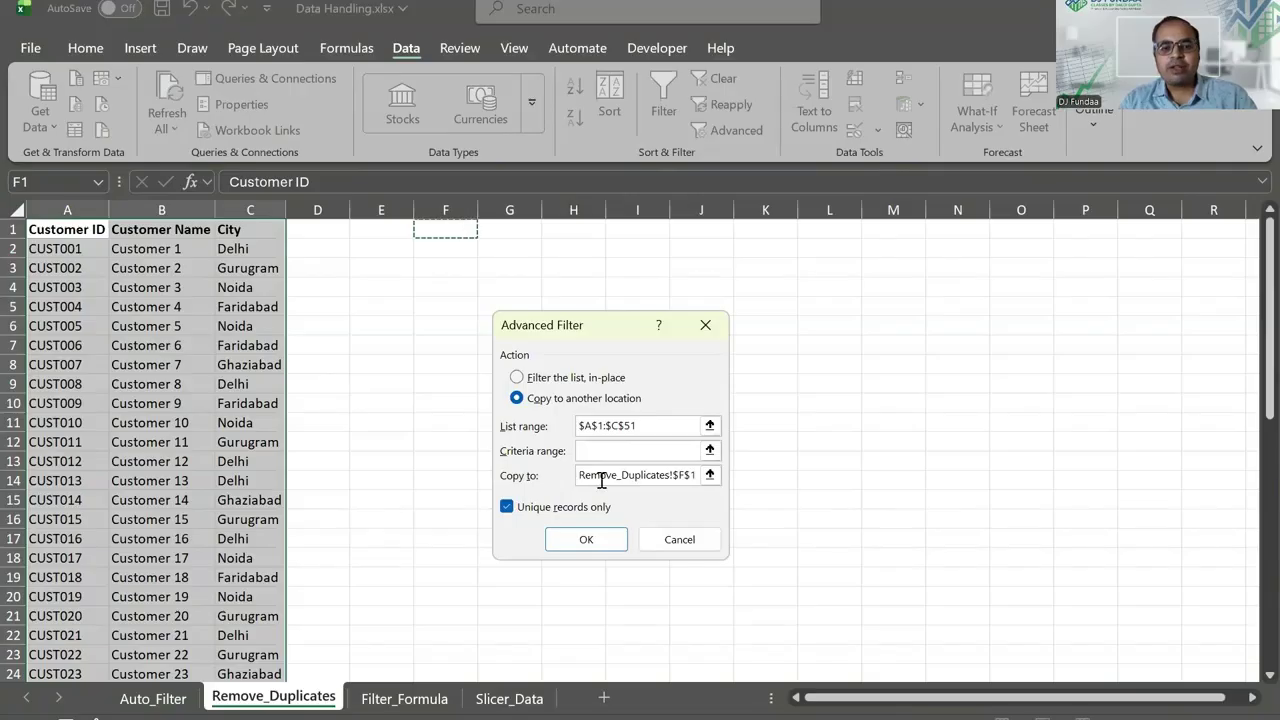
{"action": "left_click", "coordinate": [586, 540]}
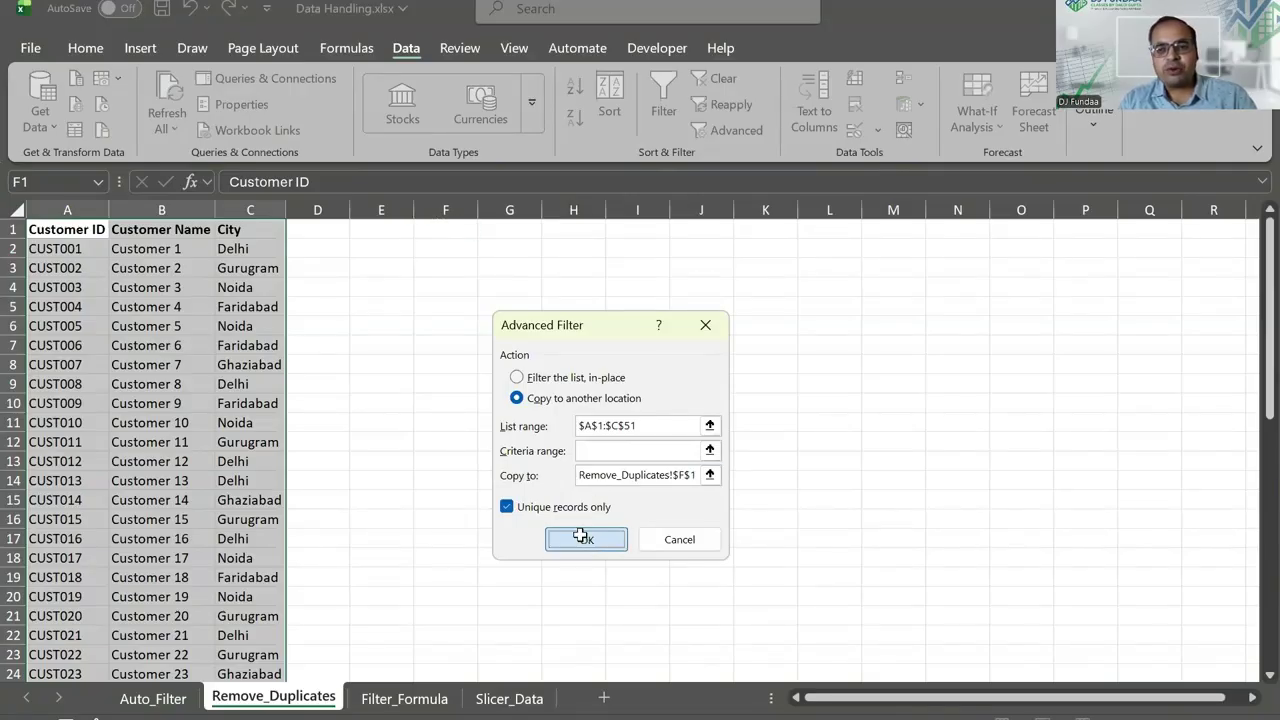
Compare the original customer list with the copied unique list, including the last rows of both
{"action": "scroll", "coordinate": [516, 270], "scroll_direction": "down", "scroll_amount": 6}
{"action": "scroll", "coordinate": [516, 270], "scroll_direction": "down", "scroll_amount": 7}
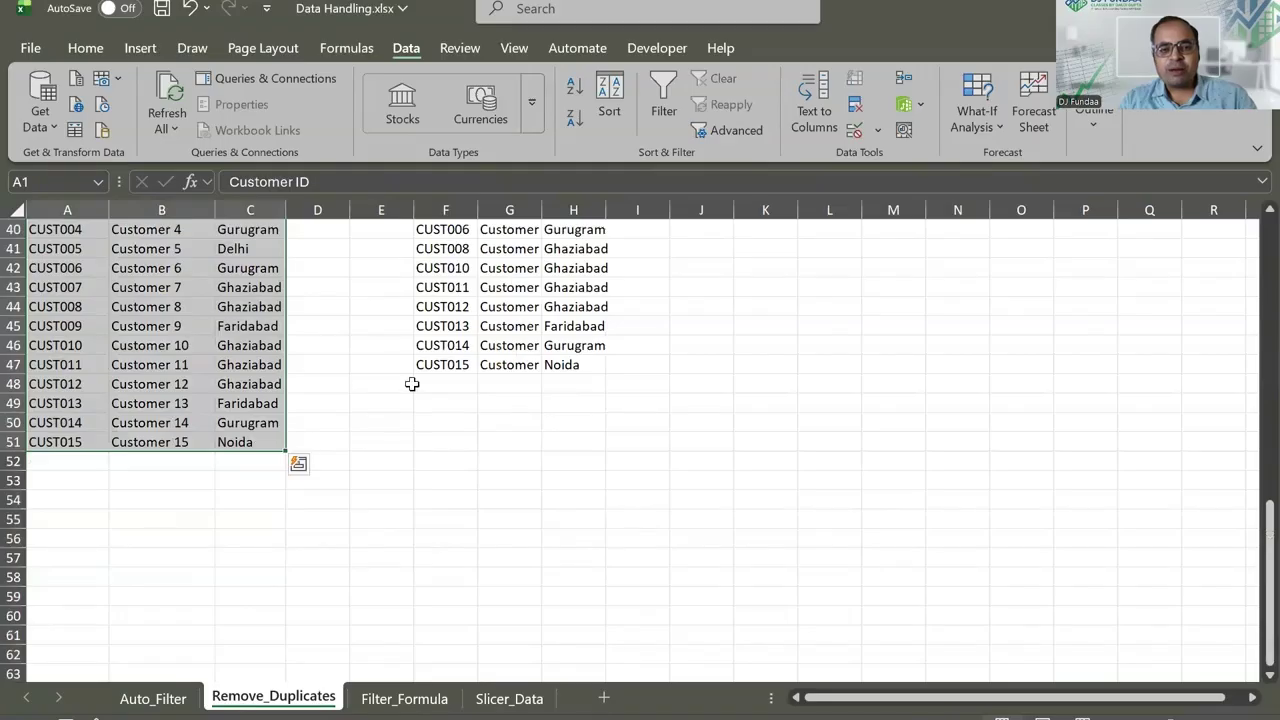
{"action": "left_click", "coordinate": [98, 438]}
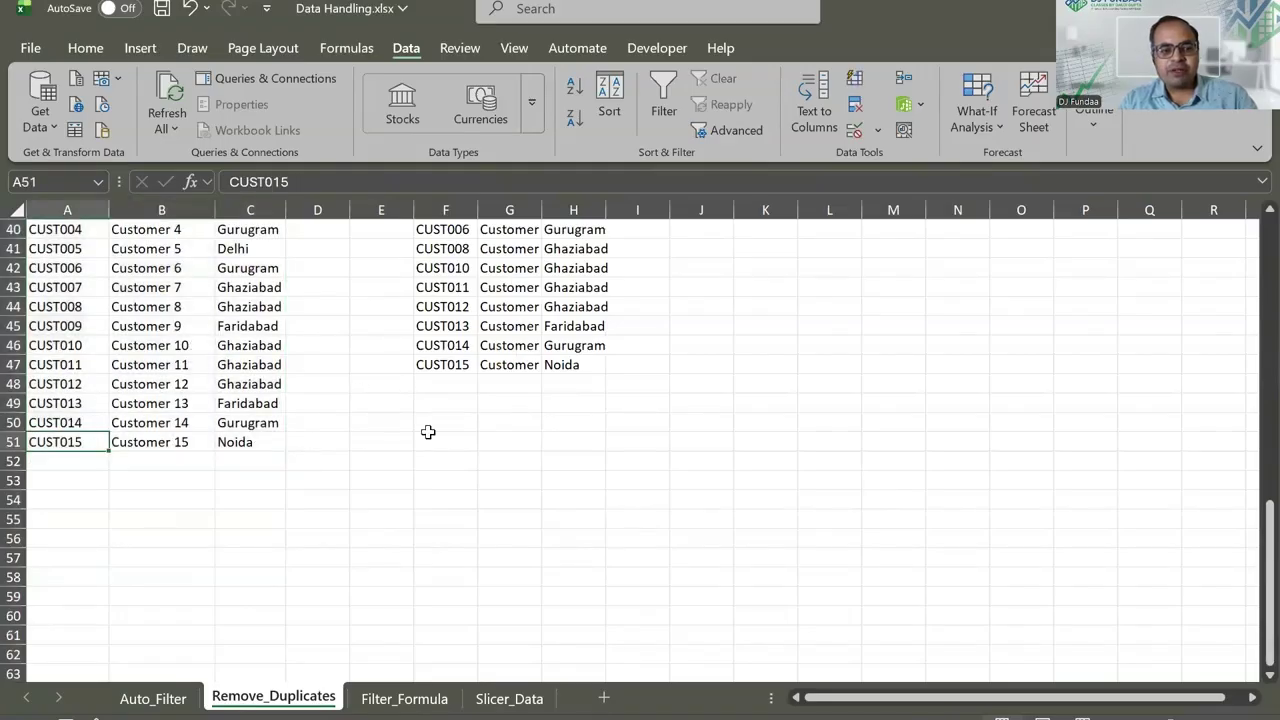
{"action": "left_click", "coordinate": [441, 366]}
{"action": "scroll", "coordinate": [557, 338], "scroll_direction": "up", "scroll_amount": 13}
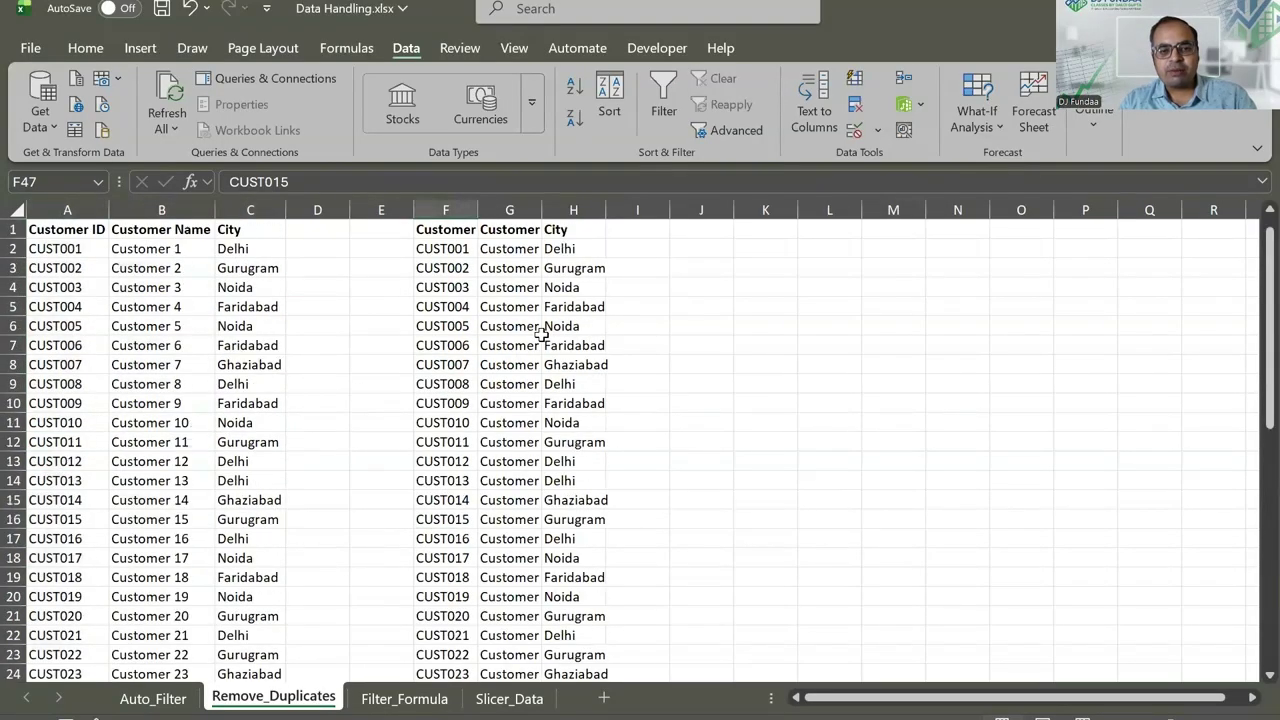
{"action": "left_click_drag", "start_coordinate": [50, 268], "coordinate": [263, 287]}
{"action": "scroll", "coordinate": [320, 340], "scroll_direction": "down", "scroll_amount": 10}
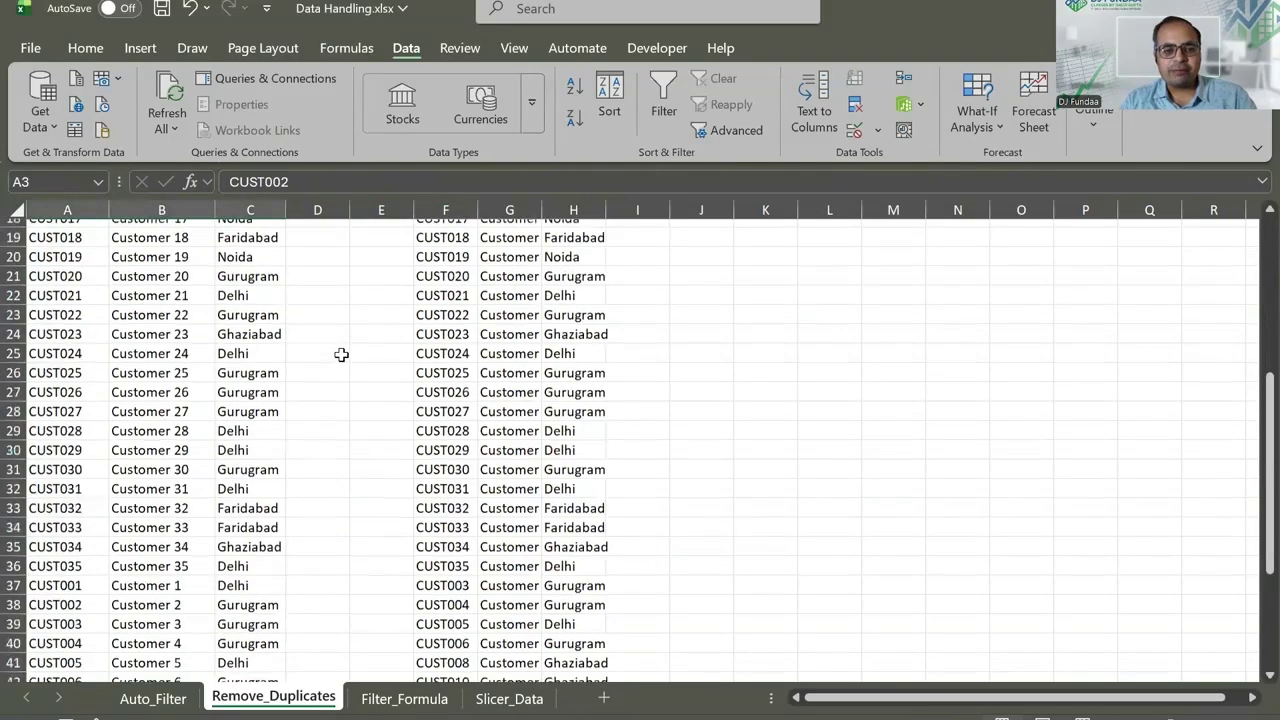
{"action": "scroll", "coordinate": [143, 440], "scroll_direction": "up", "scroll_amount": 7}
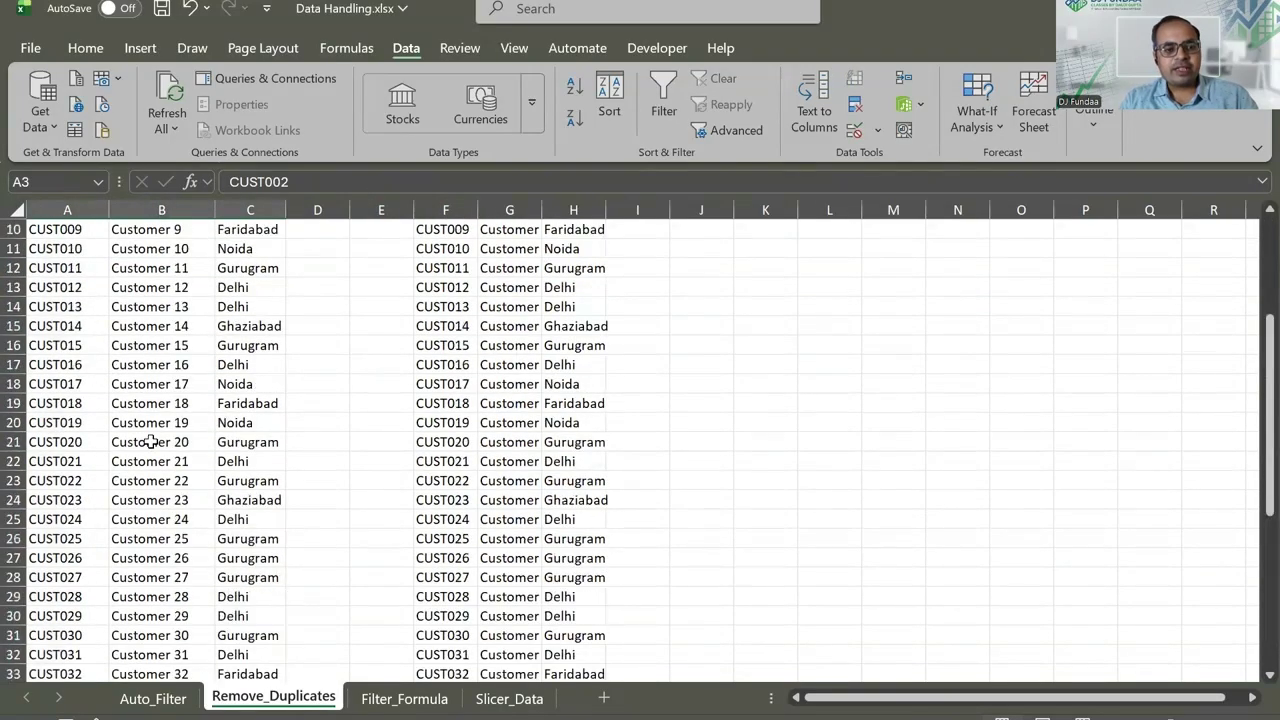
{"action": "scroll", "coordinate": [143, 440], "scroll_direction": "down", "scroll_amount": 2}
{"action": "scroll", "coordinate": [408, 432], "scroll_direction": "up", "scroll_amount": 5}
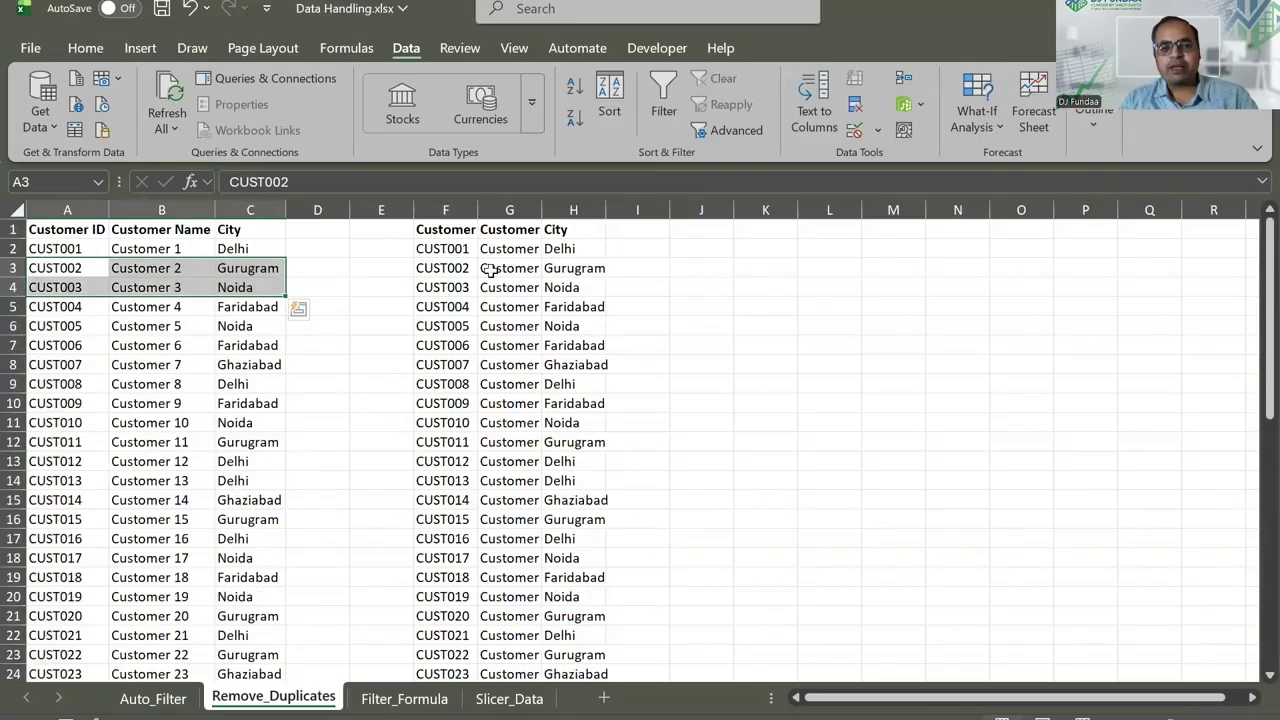
Delete the contents of the whole copied unique list in columns F to H
{"action": "left_click", "coordinate": [474, 229]}
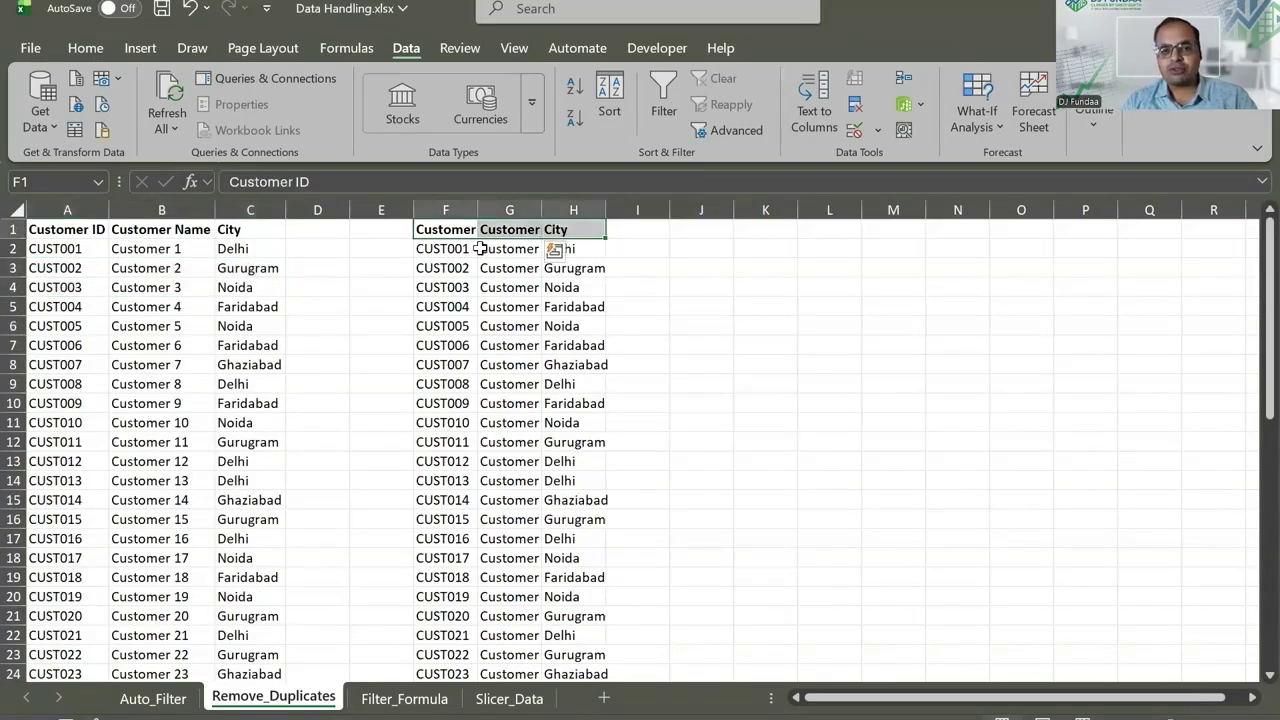
{"action": "key", "text": "ctrl+shift+Right"}
{"action": "key", "text": "ctrl+shift+Down"}
{"action": "key", "text": "Delete"}
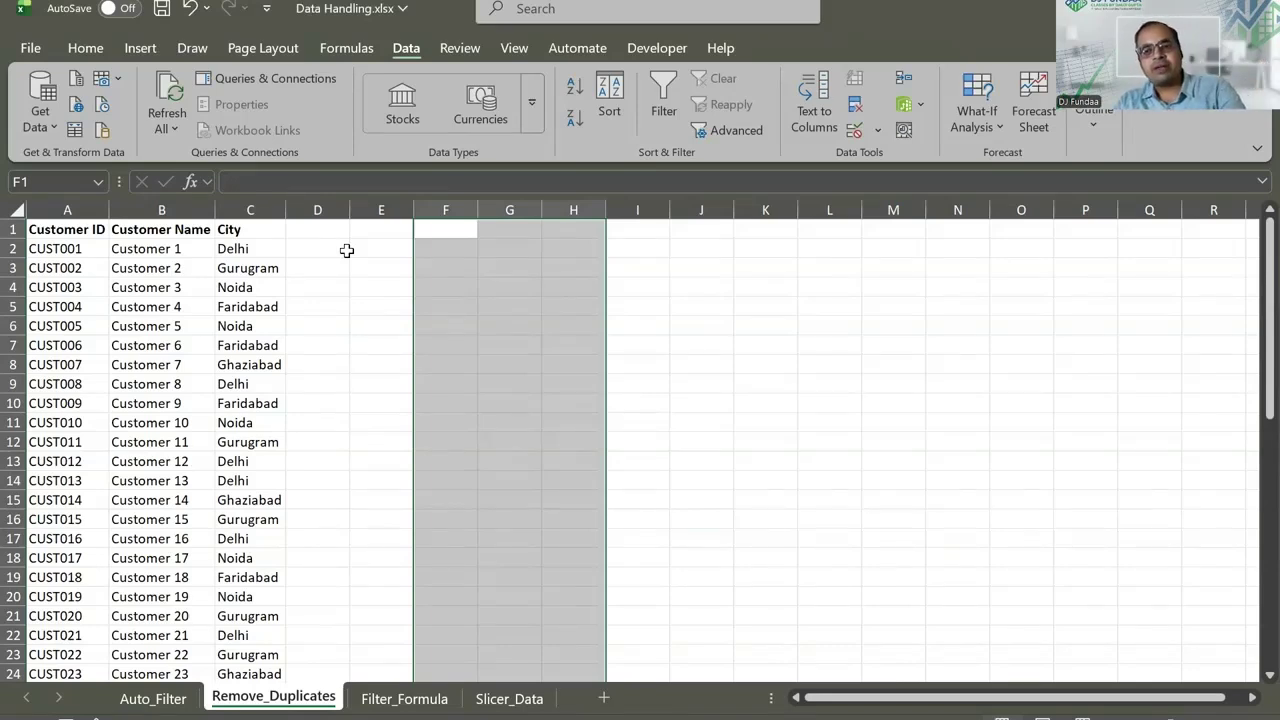
Remove duplicates from the customer table, treating it as having headers and matching on Customer ID, Customer Name and City
{"action": "left_click", "coordinate": [84, 224]}
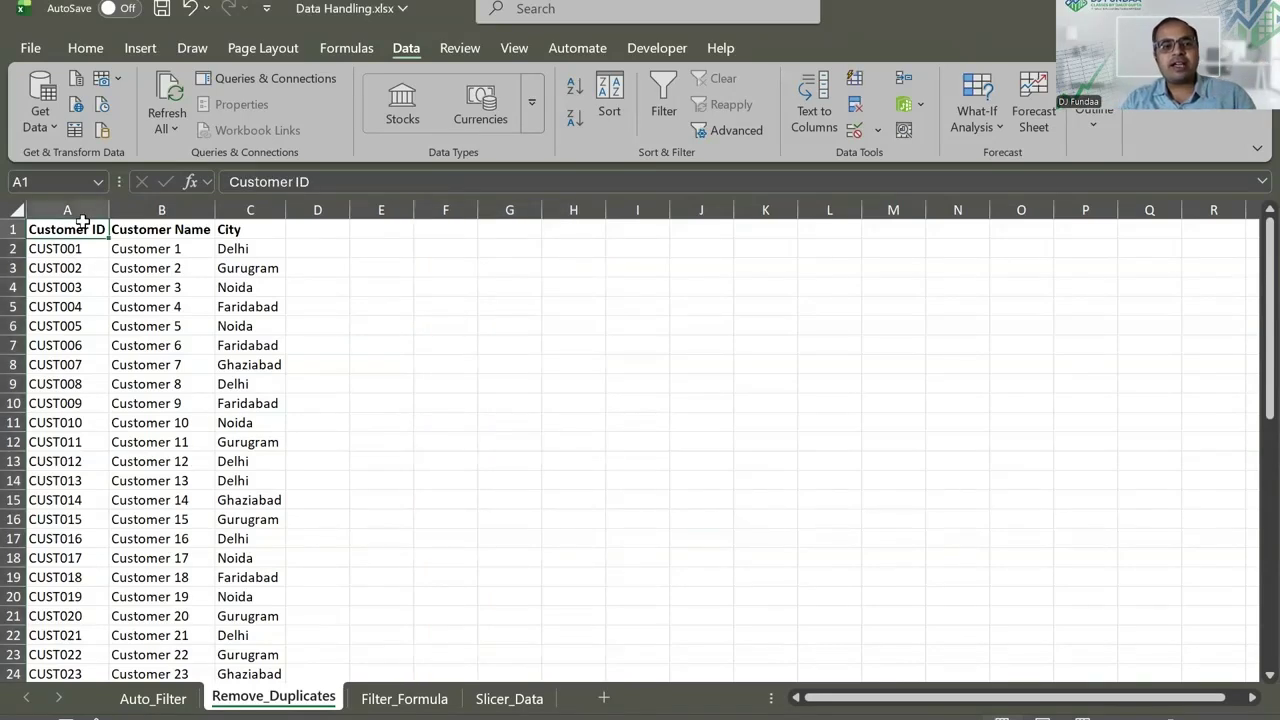
{"action": "key", "text": "ctrl+shift+Right"}
{"action": "key", "text": "ctrl+shift+Down"}
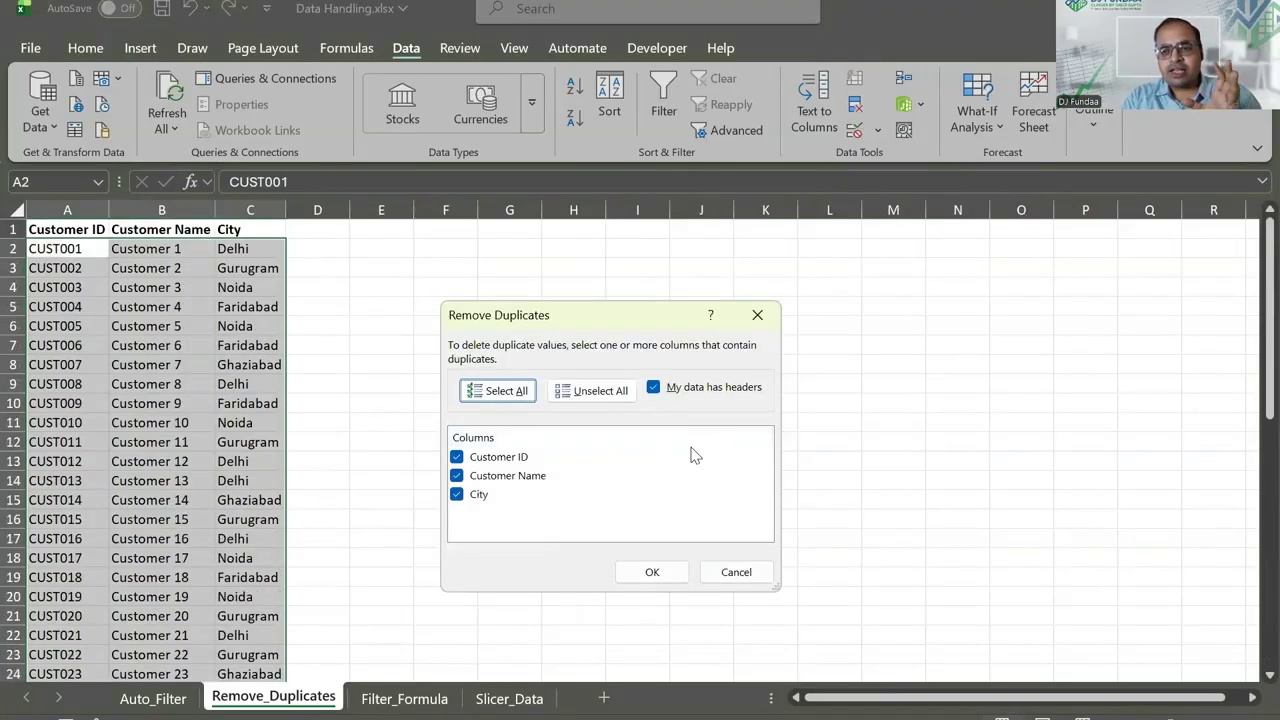
{"action": "left_click", "coordinate": [655, 573]}
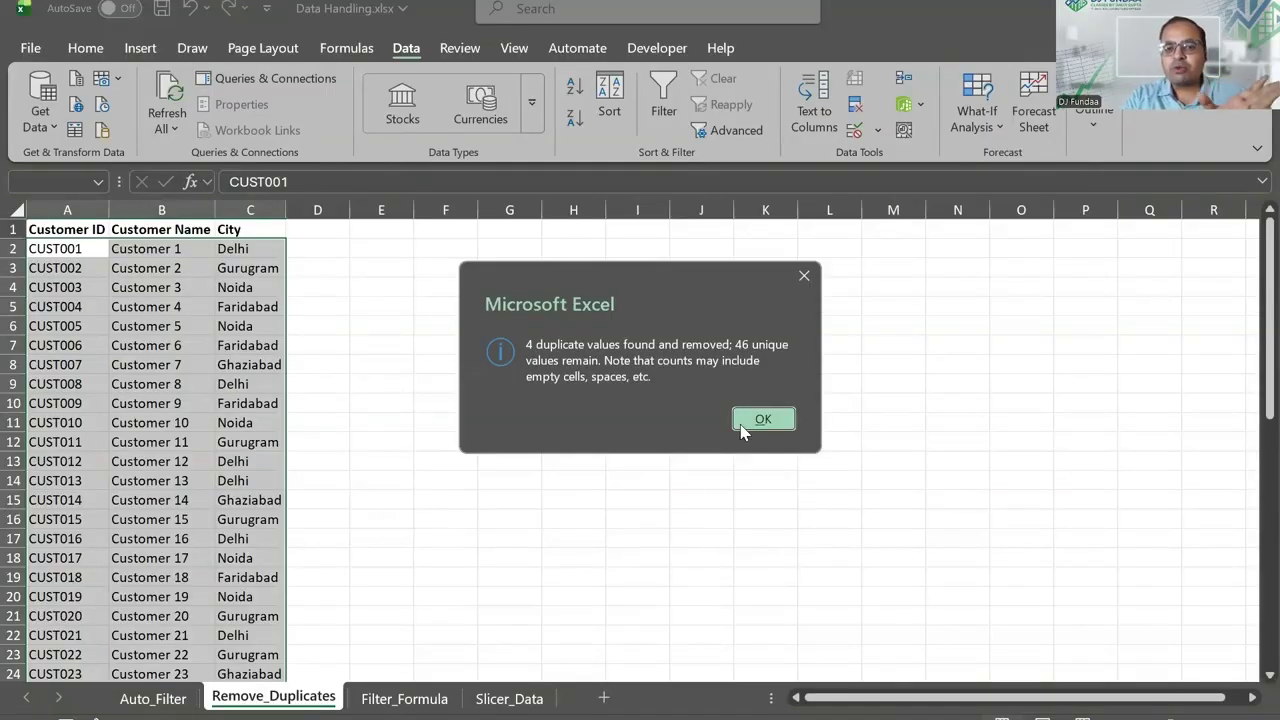
{"action": "key", "text": "Return"}
Inspect the end of the deduplicated customer list and the emptied rows below it
{"action": "scroll", "coordinate": [218, 390], "scroll_direction": "down", "scroll_amount": 10}
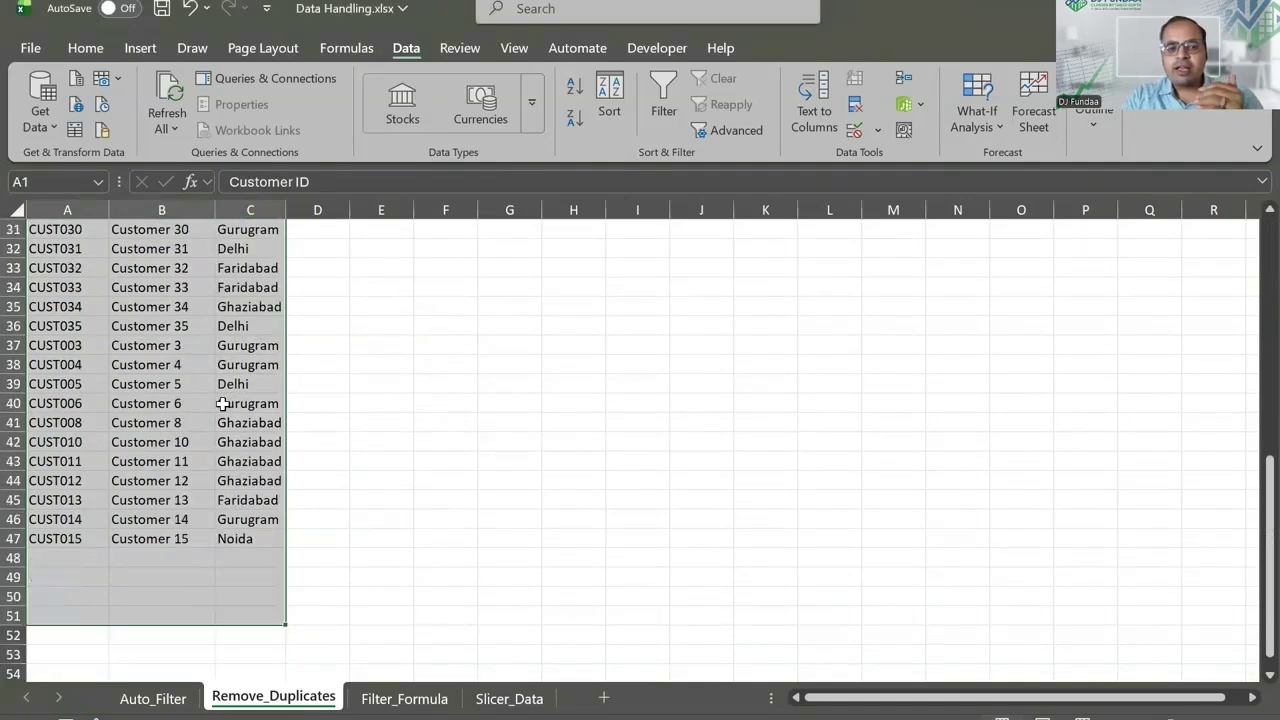
{"action": "left_click", "coordinate": [240, 614]}
{"action": "left_click", "coordinate": [248, 558]}
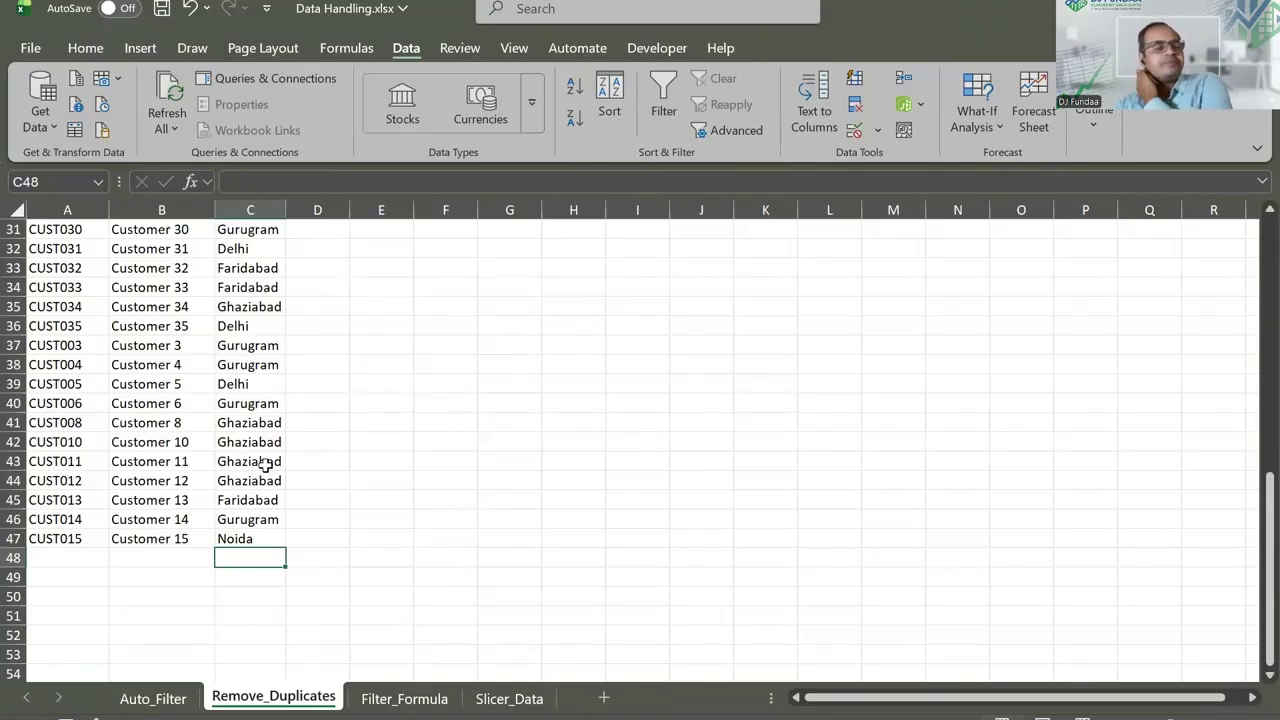
{"action": "scroll", "coordinate": [93, 414], "scroll_direction": "up", "scroll_amount": 10}
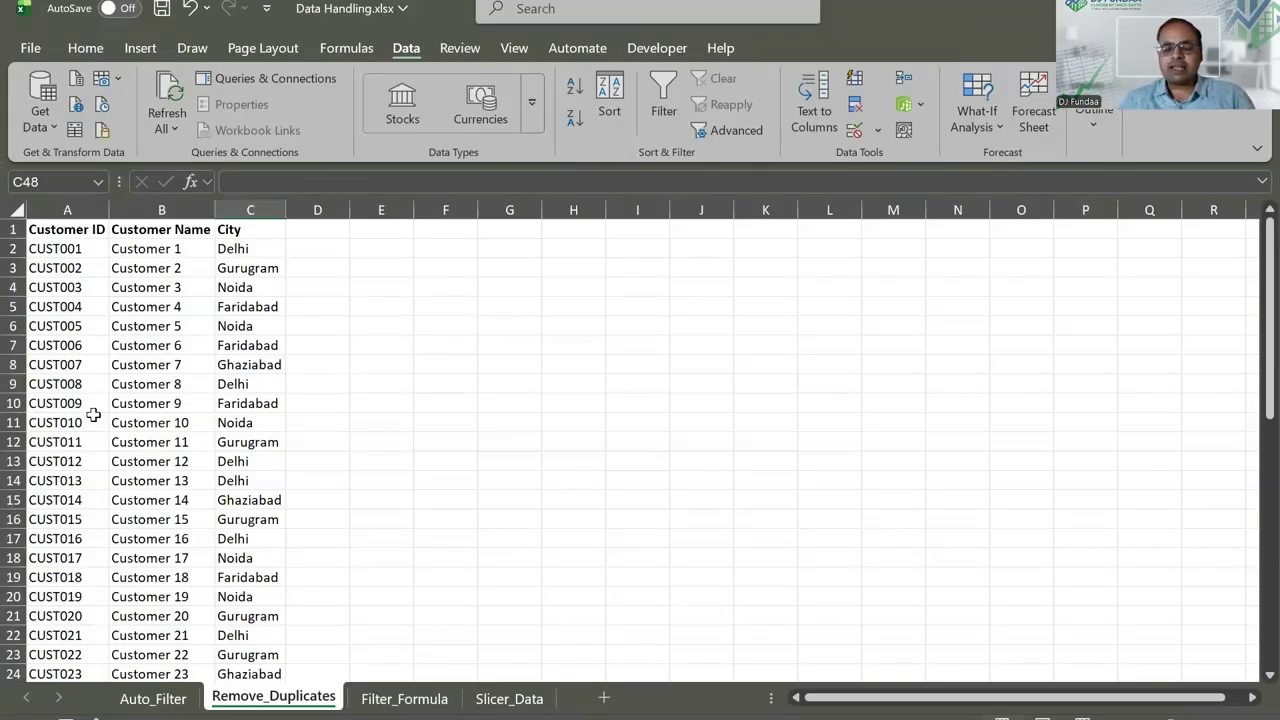
Undo the duplicate removal and check the last row of the customer list
{"action": "key", "text": "ctrl+Home"}
{"action": "key", "text": "ctrl+a"}
{"action": "key", "text": "ctrl+Down"}
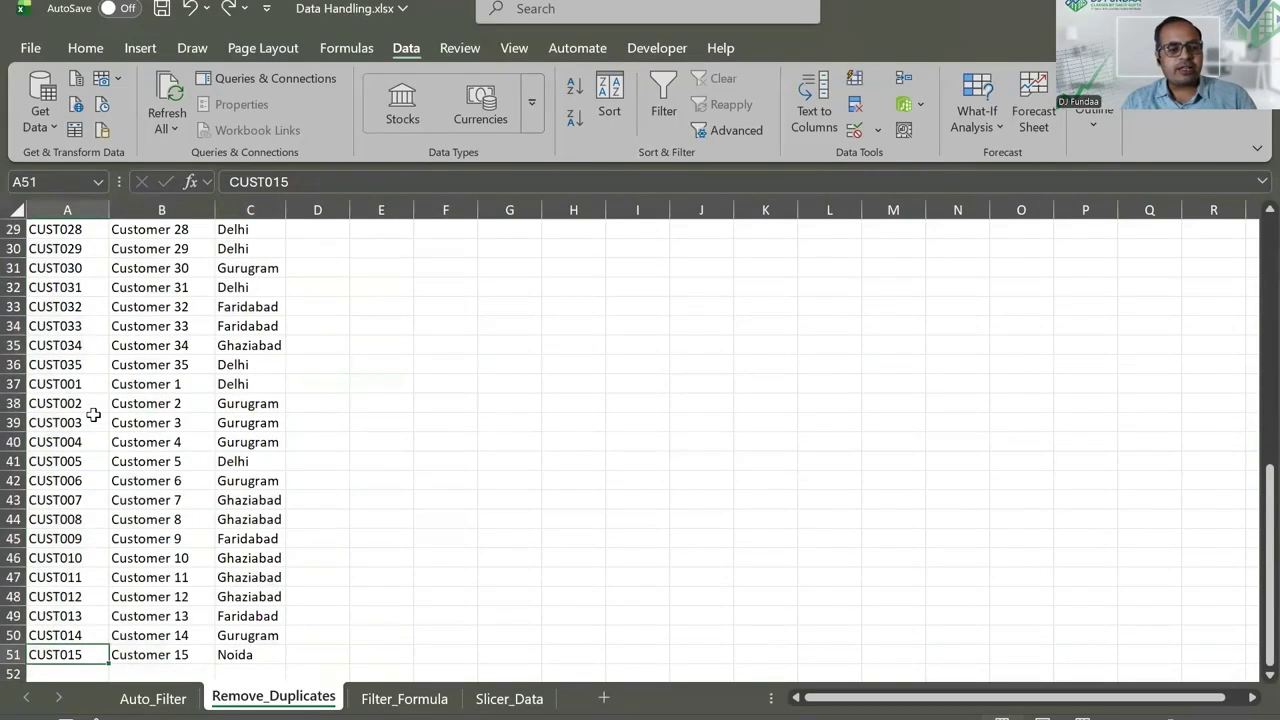
{"action": "key", "text": "ctrl+Home"}
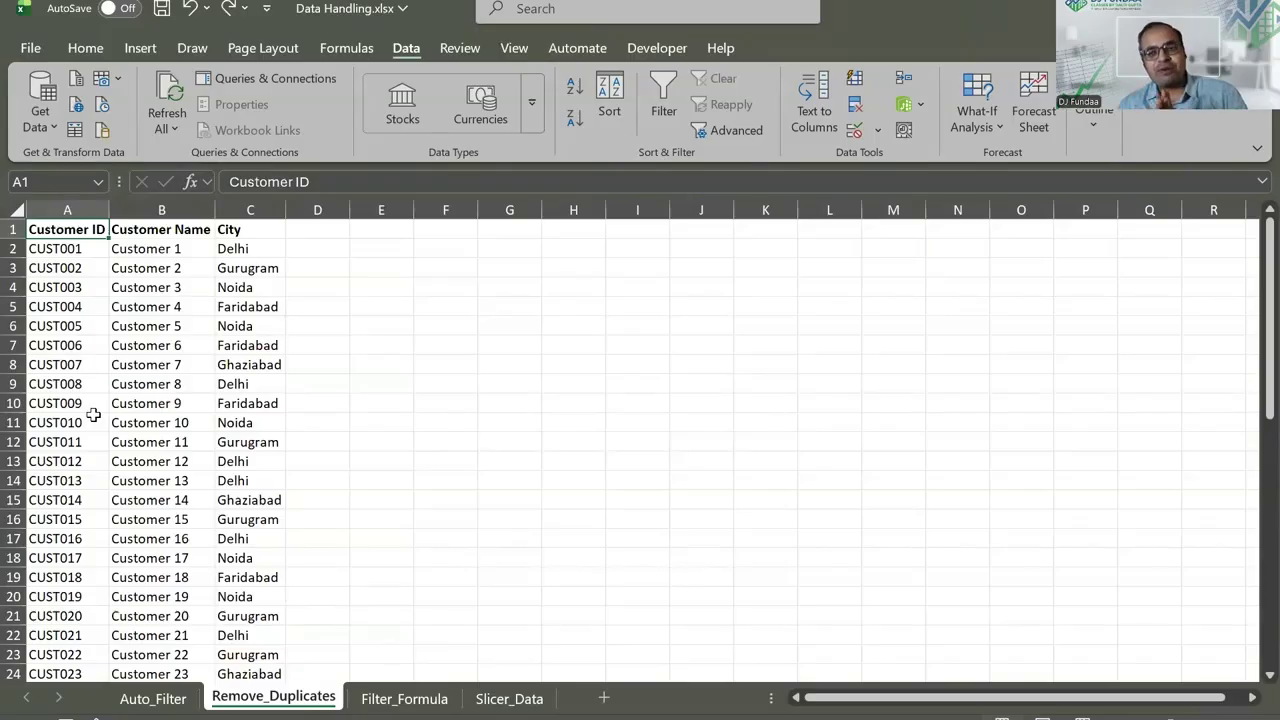
Enter a UNIQUE formula in E2 that returns the distinct customer IDs from the range A1:A51
{"action": "key", "text": "Right"}
{"action": "key", "text": "Right"}
{"action": "key", "text": "Right"}
{"action": "key", "text": "Right"}
{"action": "key", "text": "Down"}
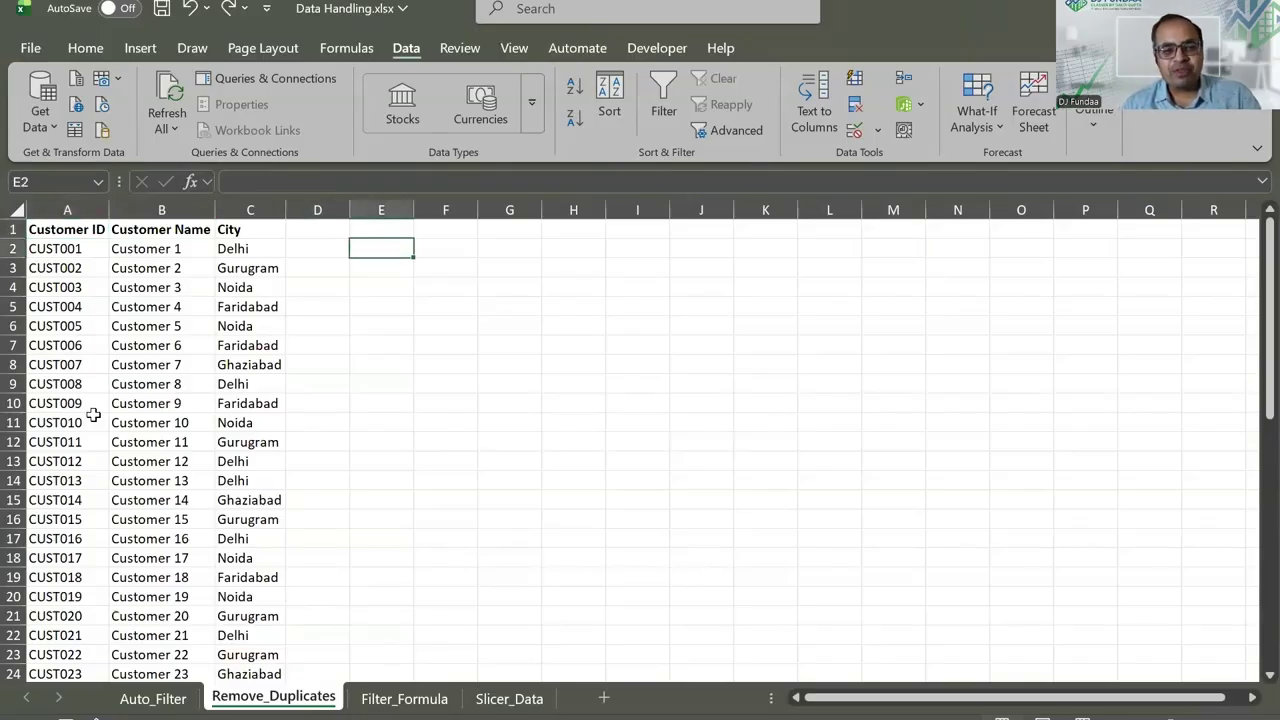
{"action": "type", "text": "=u"}
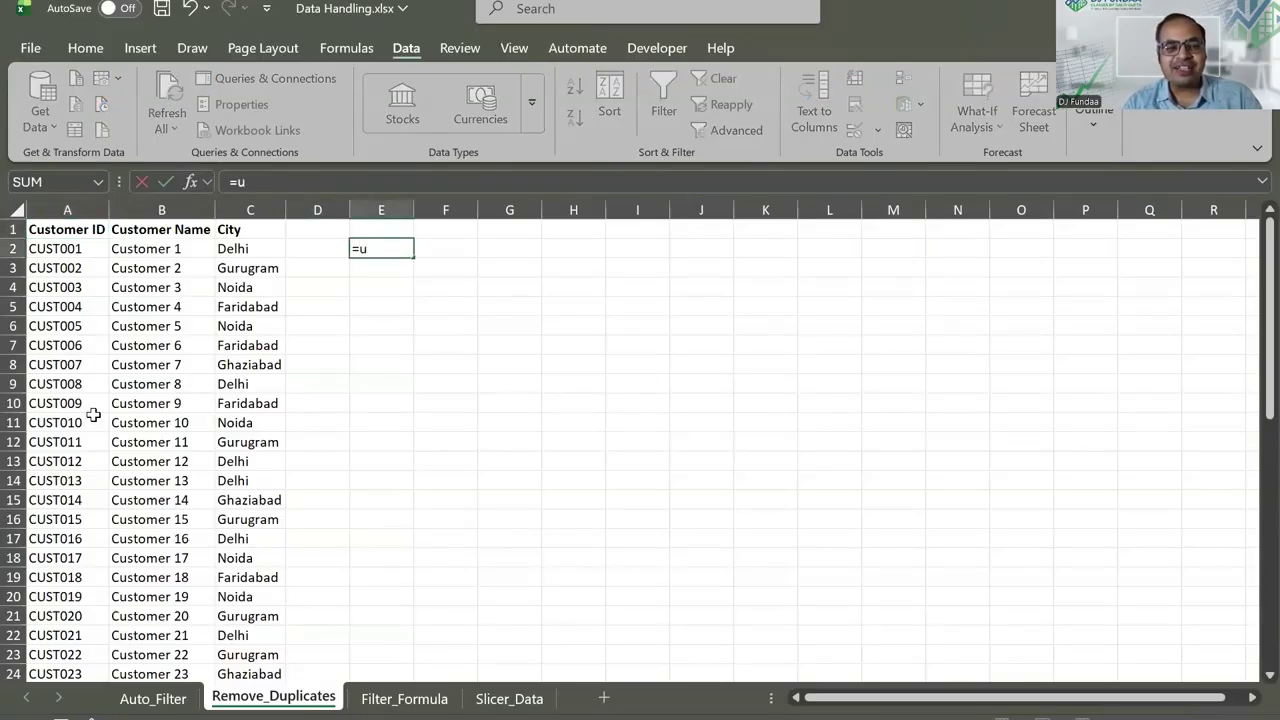
{"action": "type", "text": "nique"}
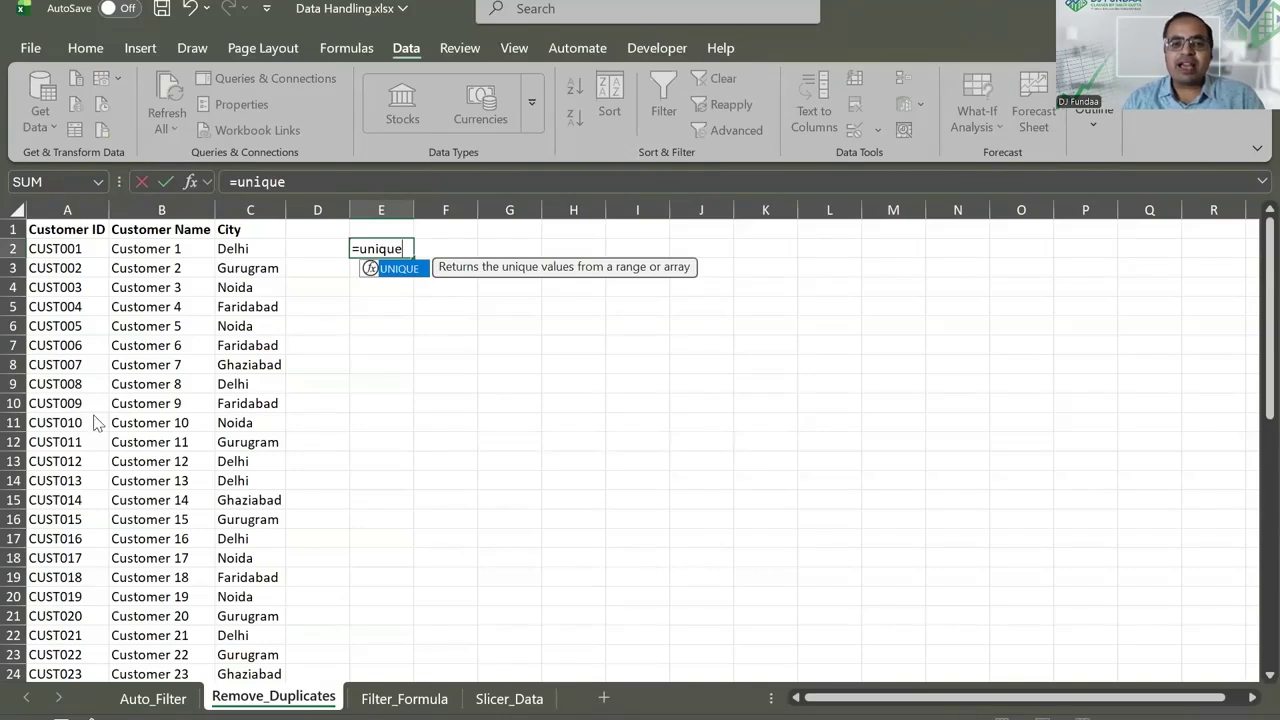
{"action": "type", "text": "("}
{"action": "key", "text": "Return"}
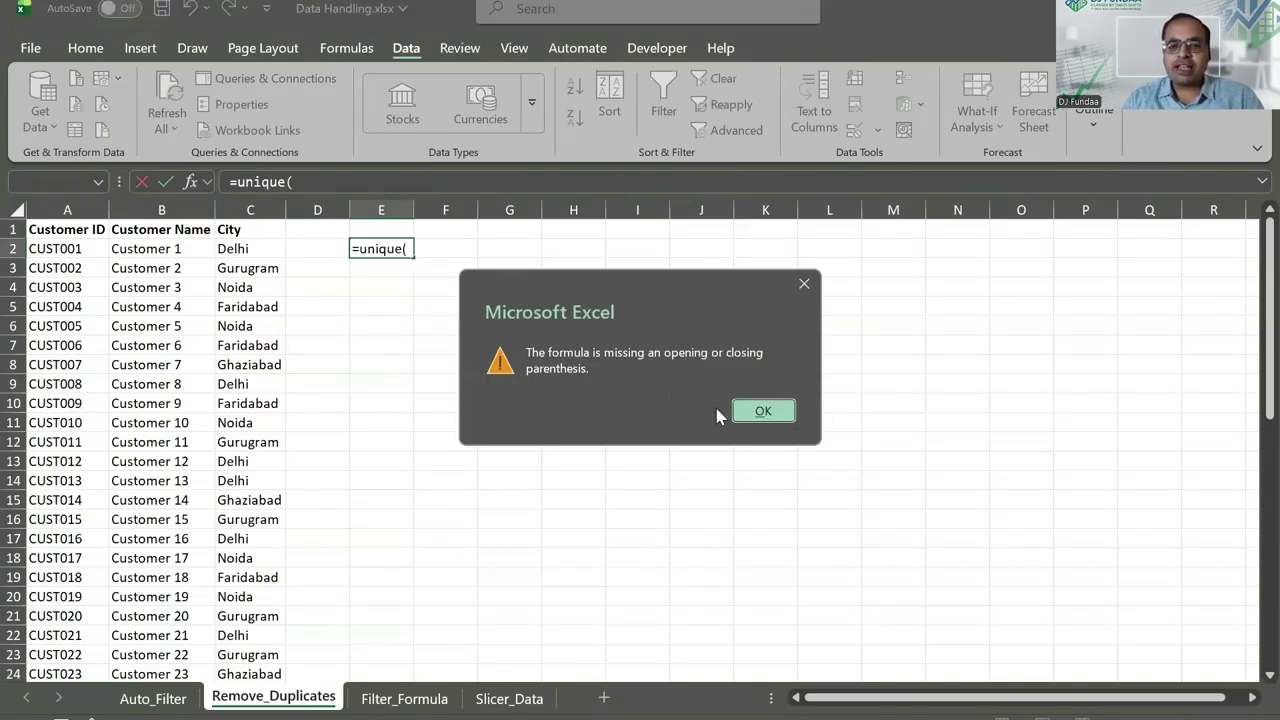
{"action": "left_click", "coordinate": [786, 413]}
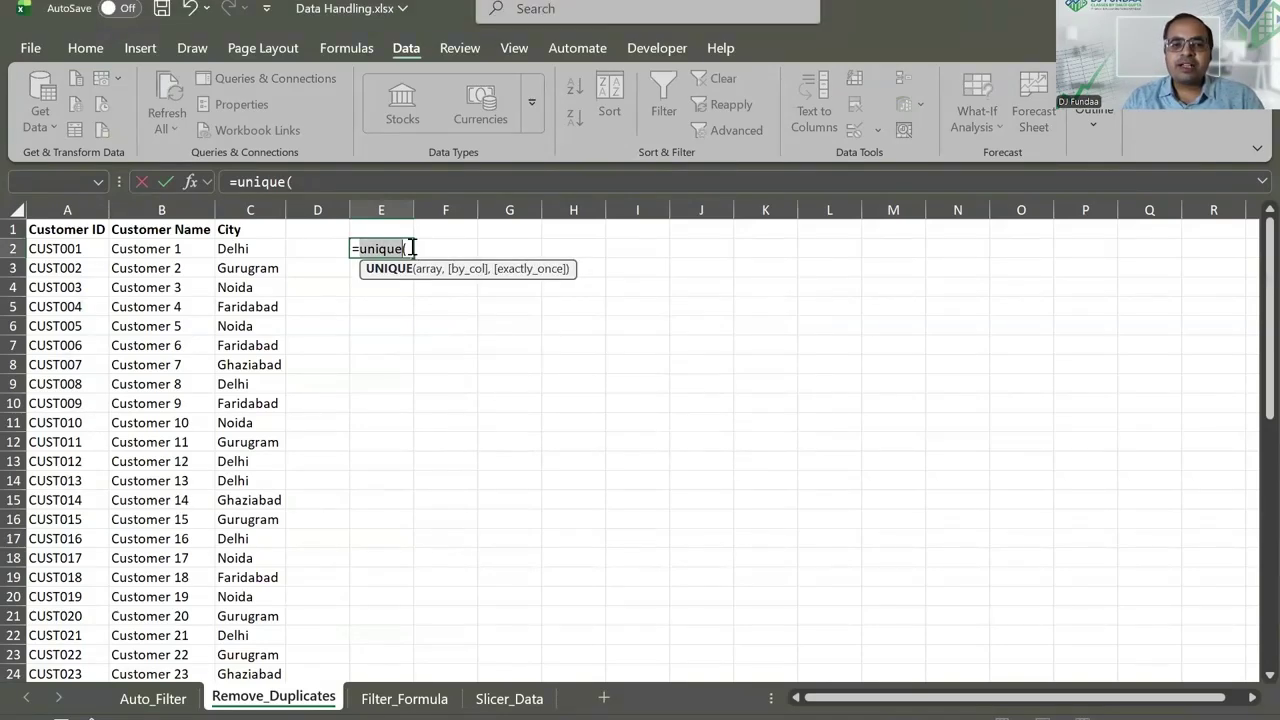
{"action": "left_click", "coordinate": [88, 250]}
{"action": "key", "text": "Up"}
{"action": "key", "text": "ctrl+shift+Down"}
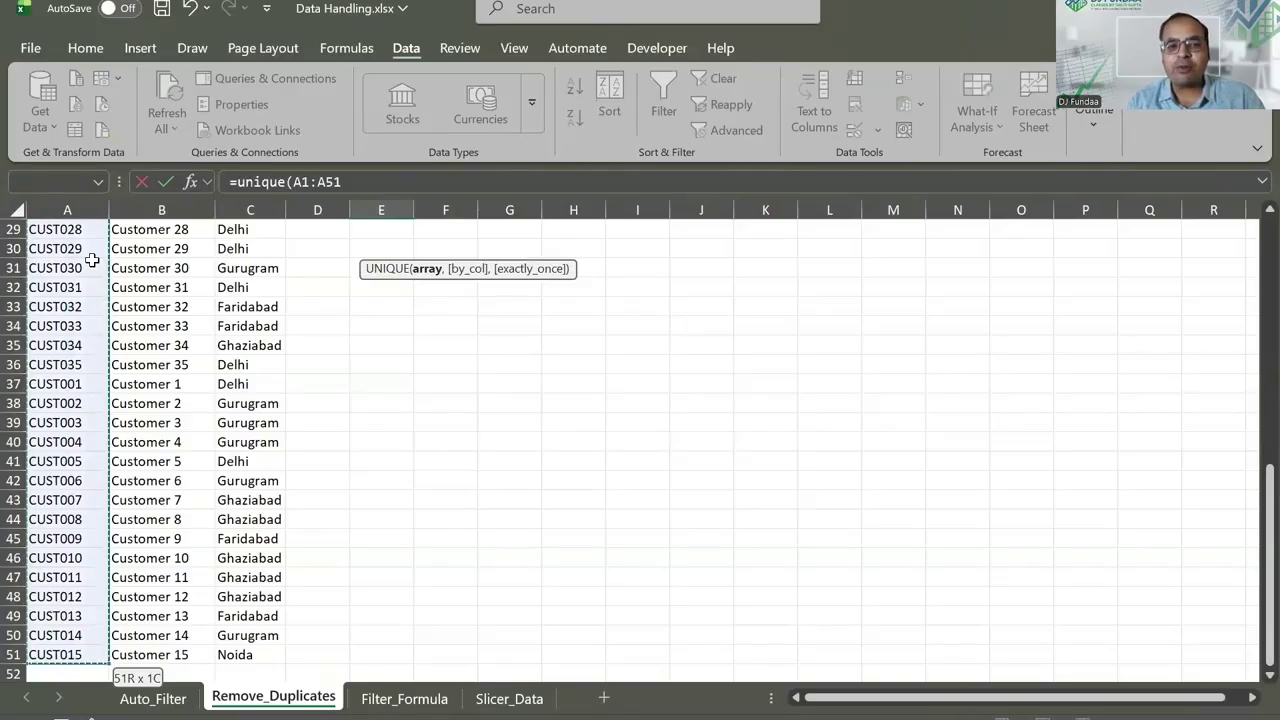
{"action": "key", "text": "Return"}
Examine the spilled list of unique customer IDs in column E down to its last entry
{"action": "key", "text": "Up"}
{"action": "key", "text": "ctrl+shift+Down"}
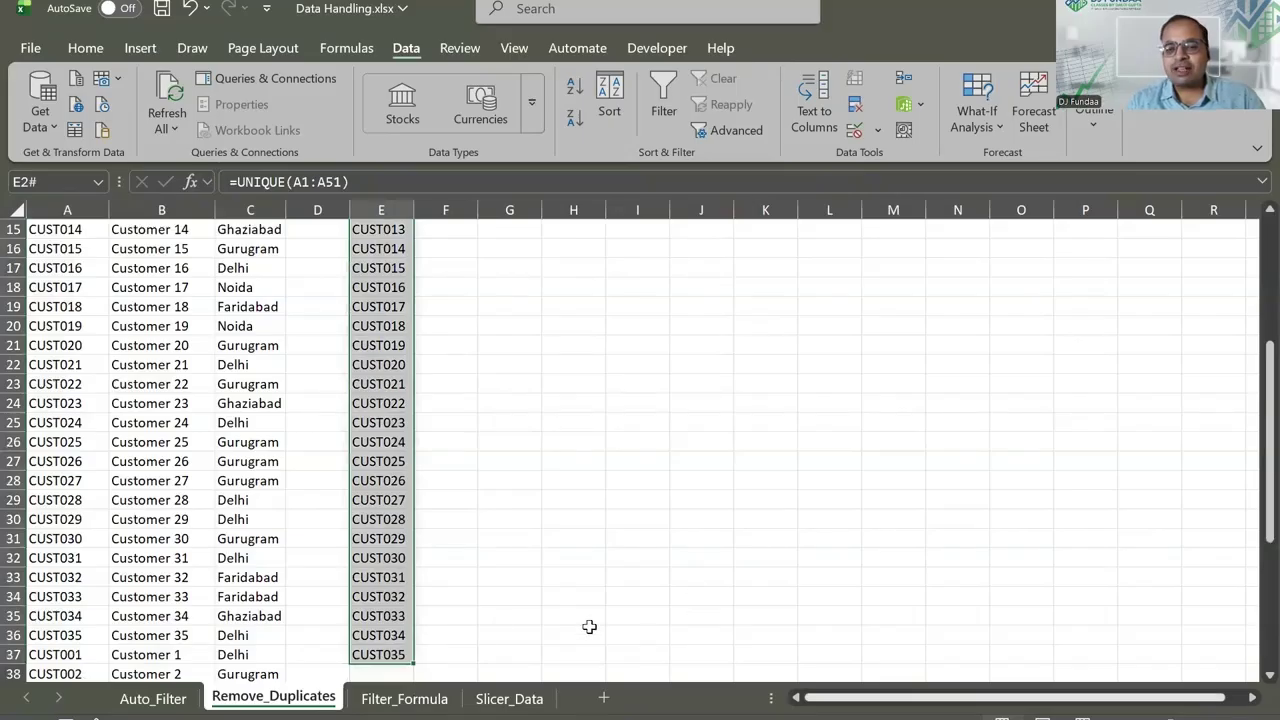
{"action": "scroll", "coordinate": [400, 550], "scroll_direction": "down", "scroll_amount": 2}
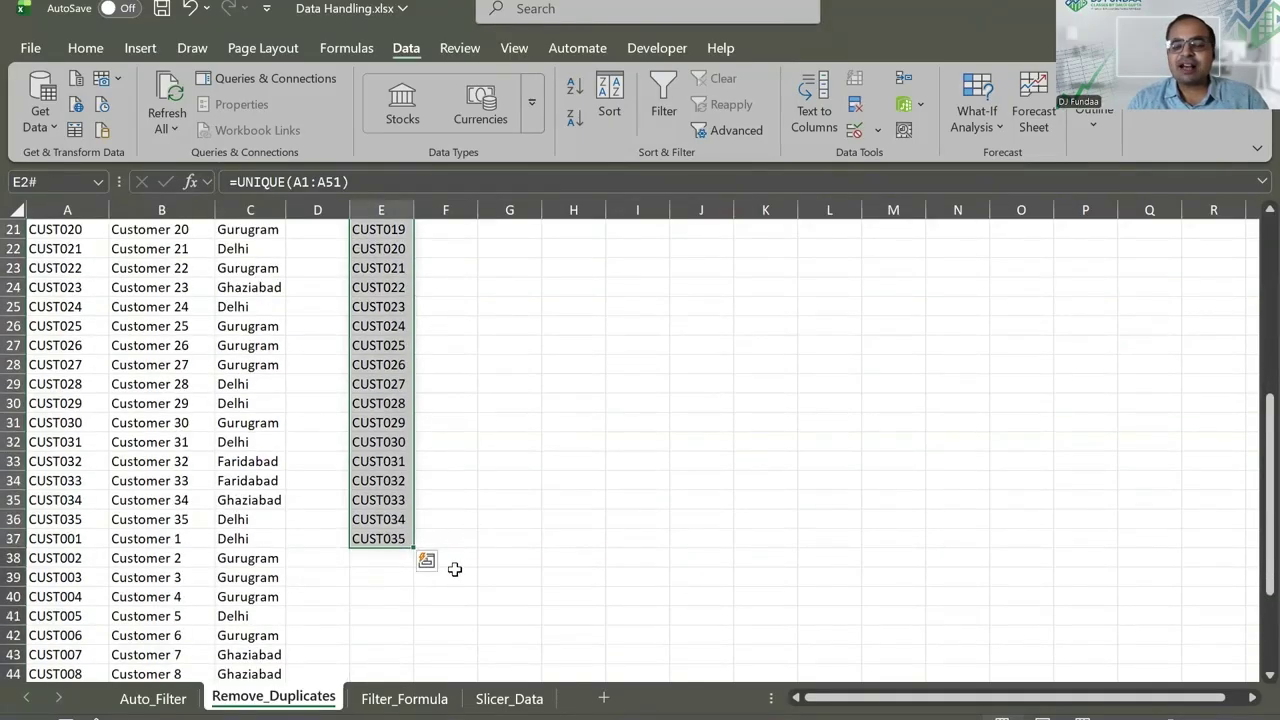
{"action": "scroll", "coordinate": [458, 572], "scroll_direction": "up", "scroll_amount": 6}
{"action": "scroll", "coordinate": [480, 550], "scroll_direction": "up", "scroll_amount": 1}
{"action": "scroll", "coordinate": [500, 517], "scroll_direction": "down", "scroll_amount": 2}
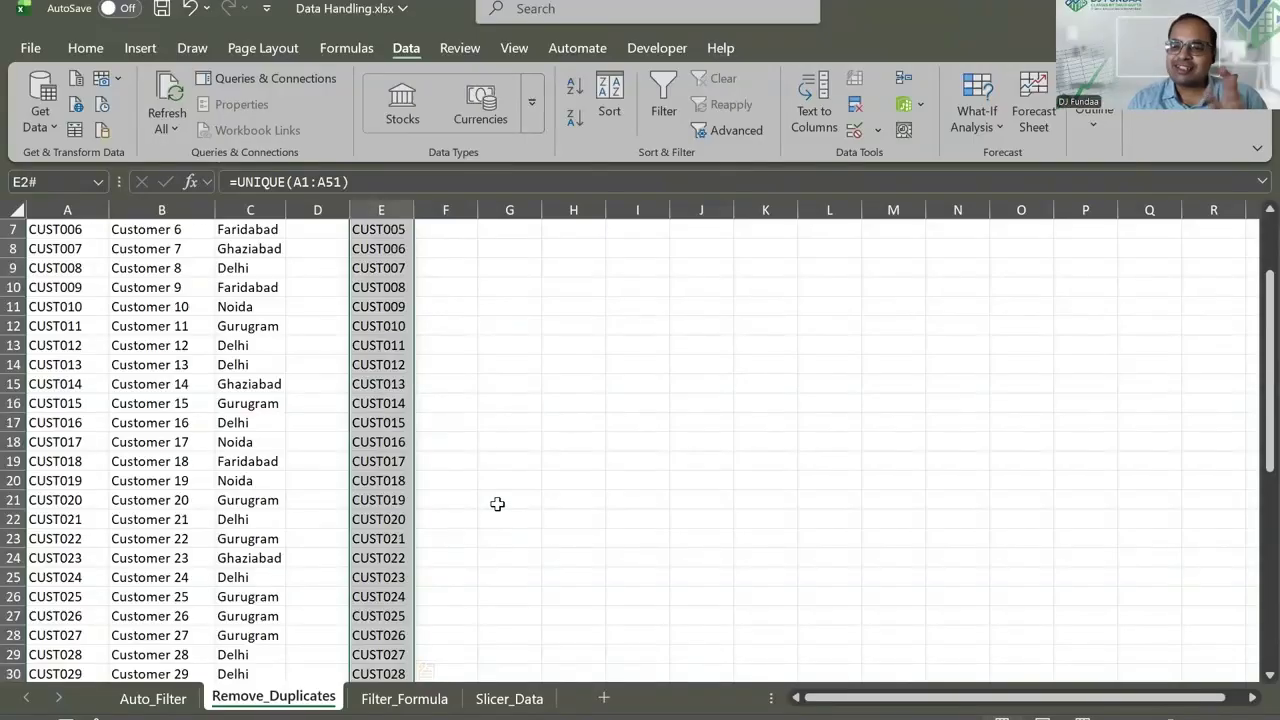
{"action": "scroll", "coordinate": [495, 505], "scroll_direction": "up", "scroll_amount": 2}
Extend the range of the UNIQUE formula in E2 to A1:C51 and review the spilled three-column list
{"action": "left_click", "coordinate": [374, 246]}
{"action": "key", "text": "F2"}
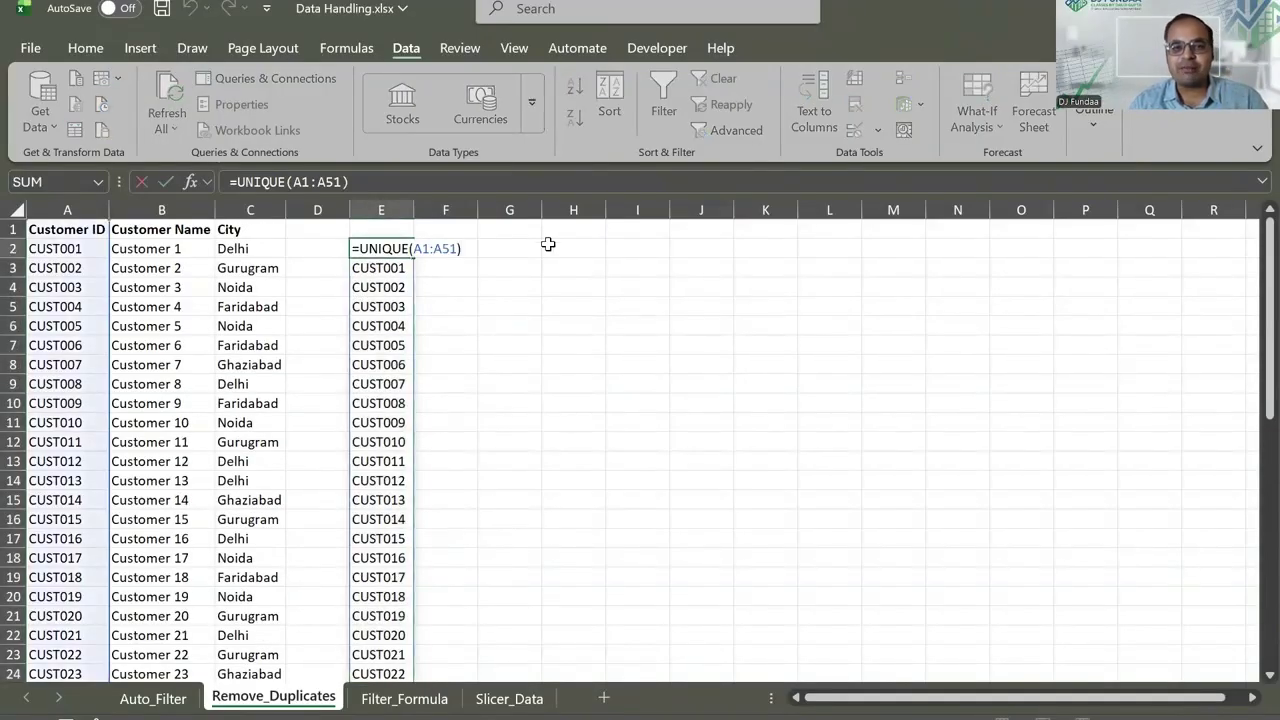
{"action": "key", "text": "Left"}
{"action": "key", "text": "Left"}
{"action": "key", "text": "Left"}
{"action": "key", "text": "Left"}
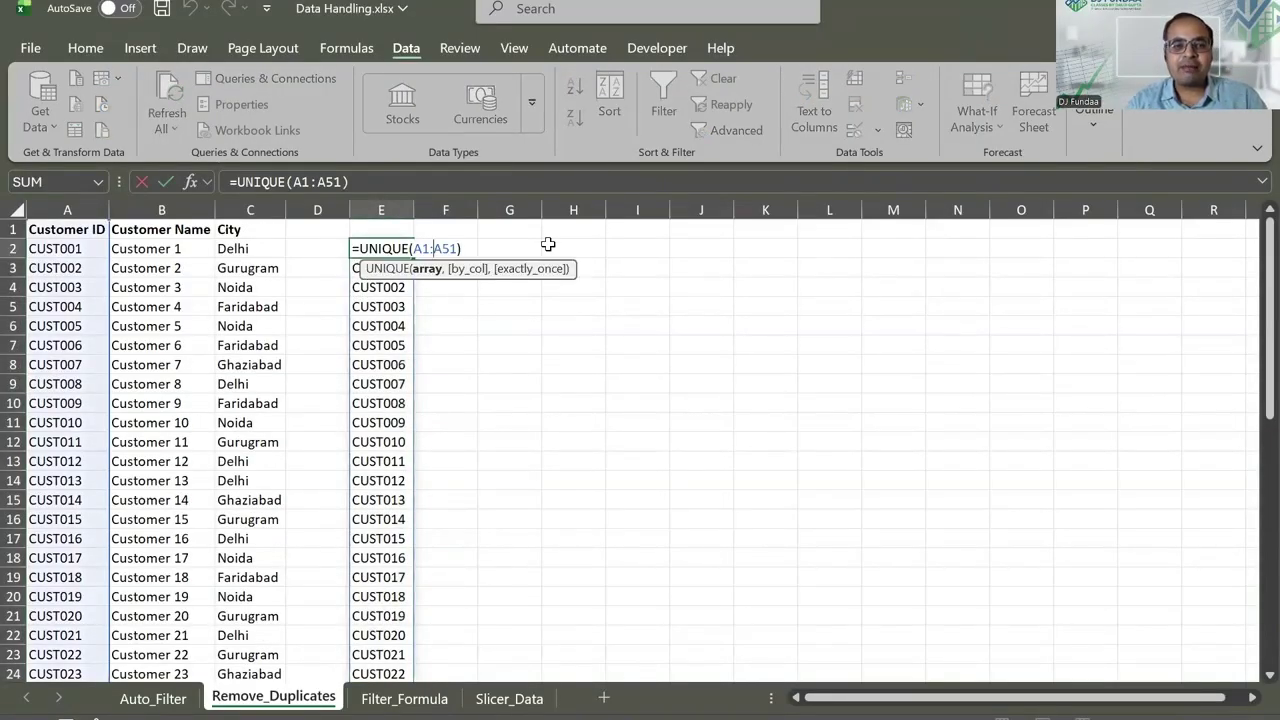
{"action": "key", "text": "Delete"}
{"action": "type", "text": "C"}
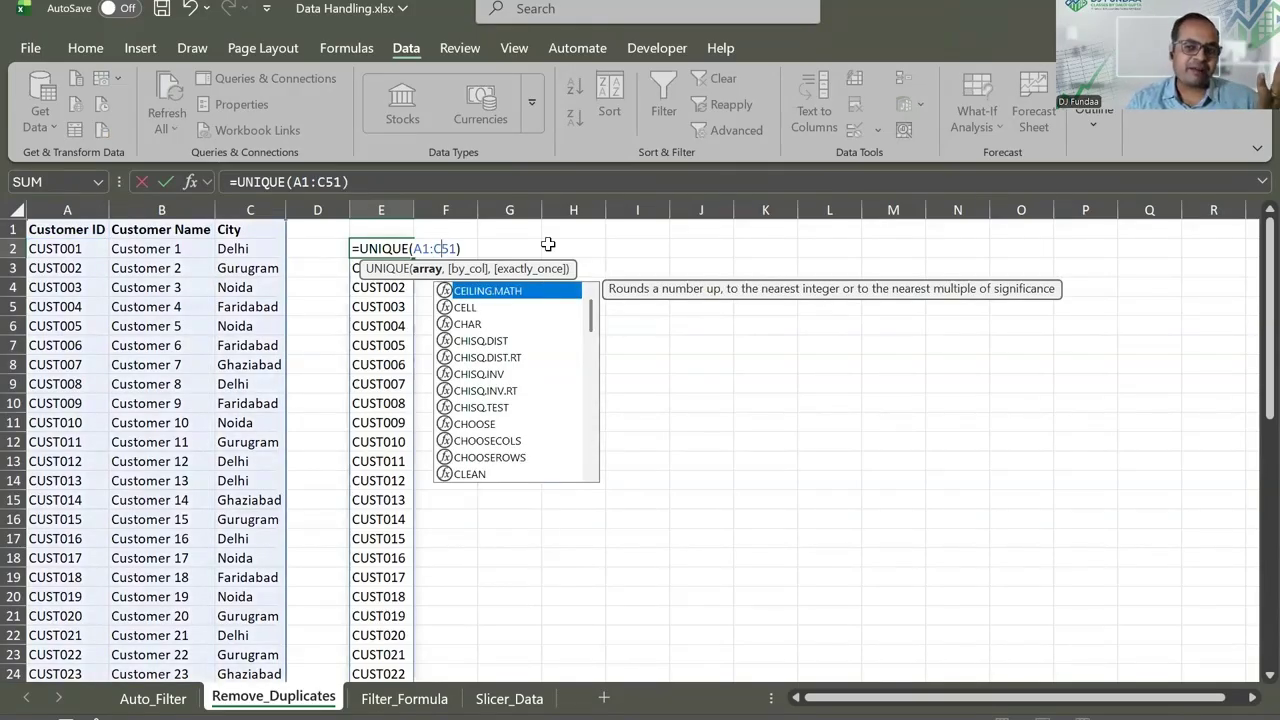
{"action": "key", "text": "Return"}
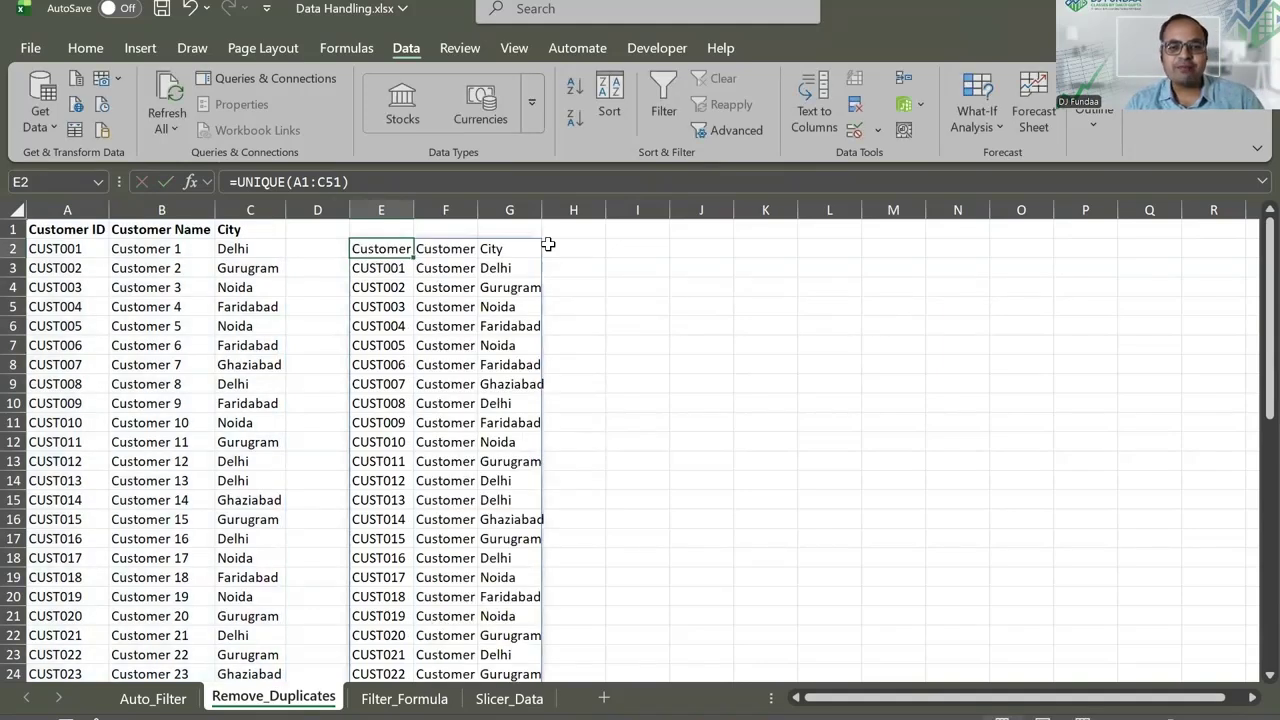
{"action": "key", "text": "ctrl+shift+Down"}
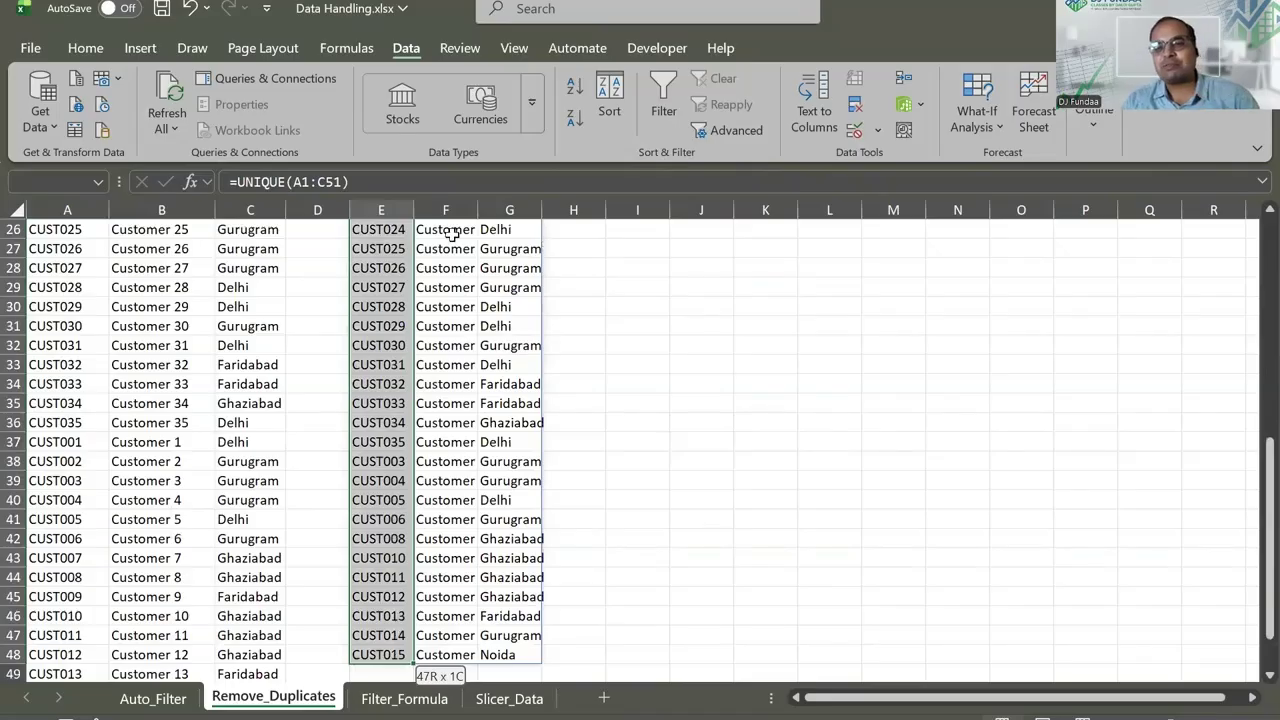
{"action": "key", "text": "ctrl+shift+Right"}
{"action": "scroll", "coordinate": [317, 354], "scroll_direction": "up", "scroll_amount": 9}
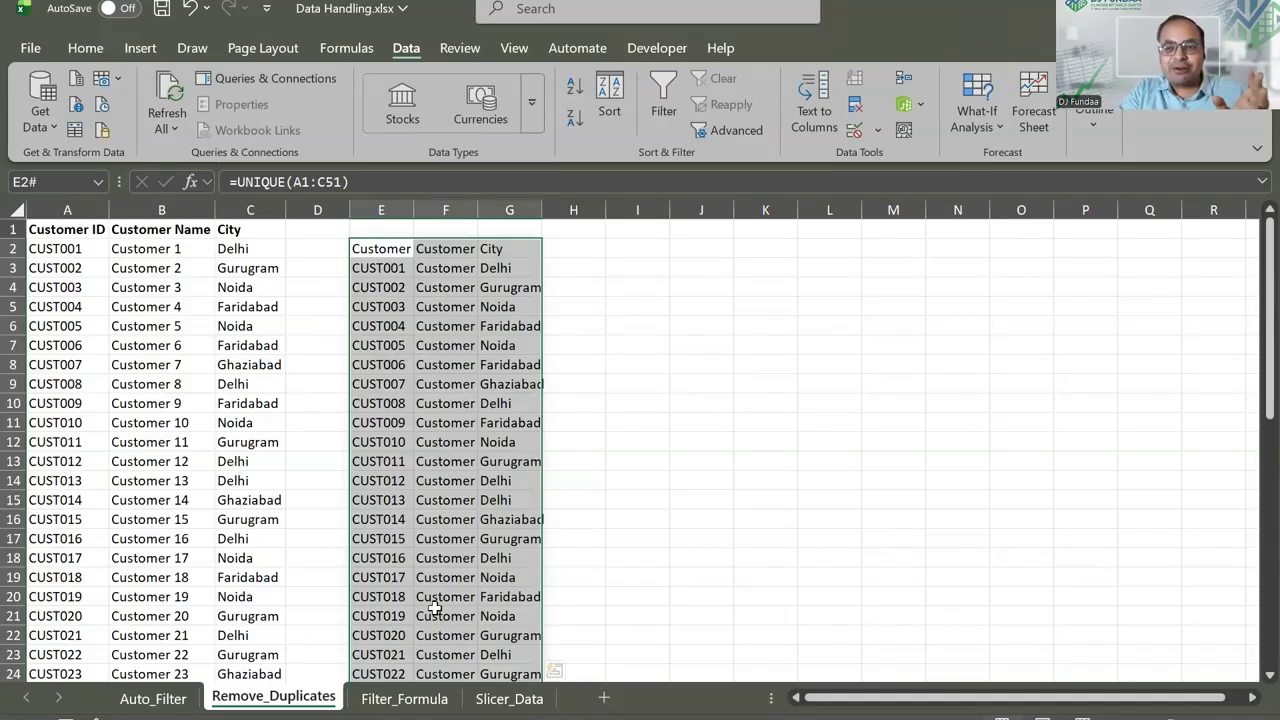
Insert an empty row above the header row on the Filter_Formula sheet
{"action": "left_click", "coordinate": [416, 698]}
{"action": "left_click", "coordinate": [442, 232]}
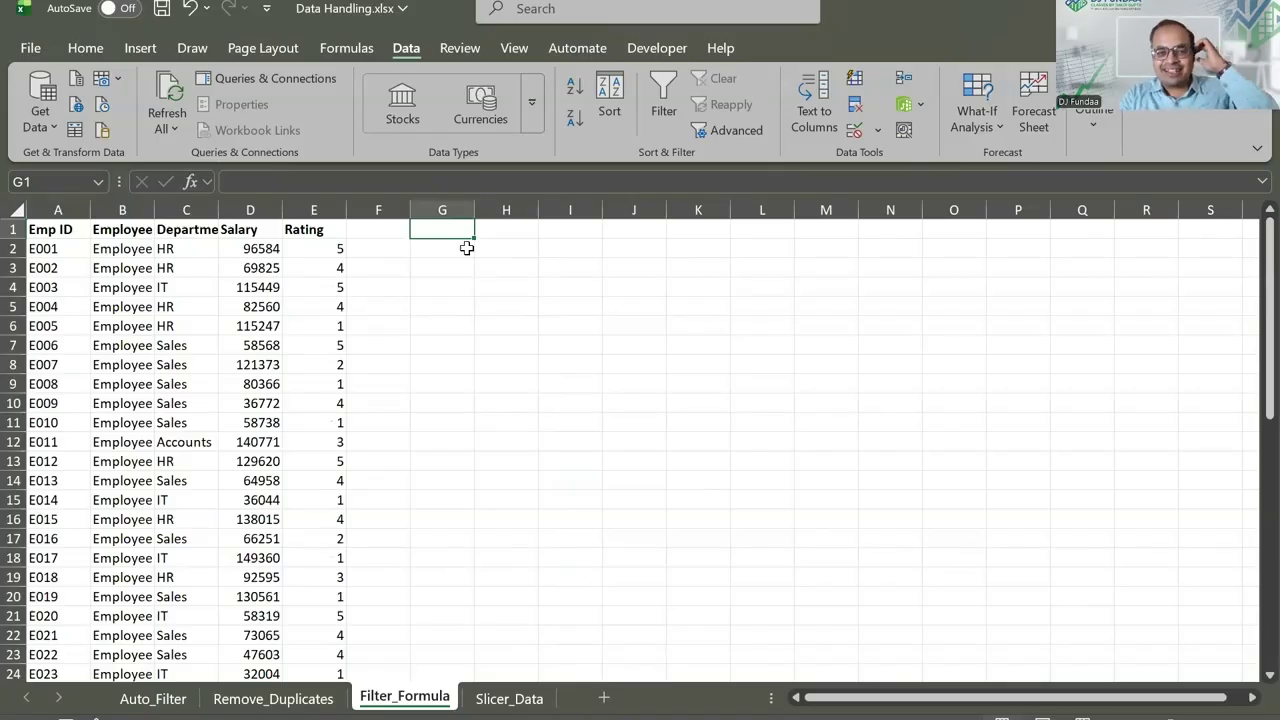
{"action": "key", "text": "shift+space"}
{"action": "key", "text": "ctrl+plus"}
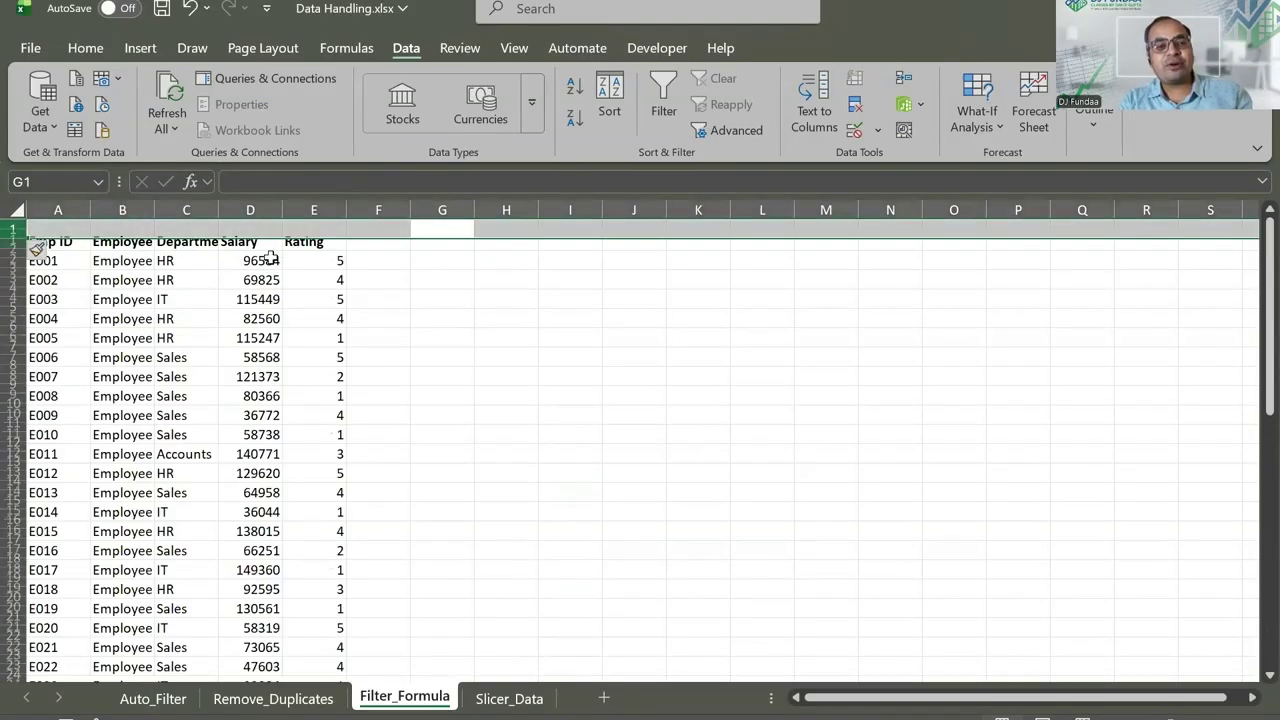
{"action": "key", "text": "Down"}
{"action": "key", "text": "Down"}
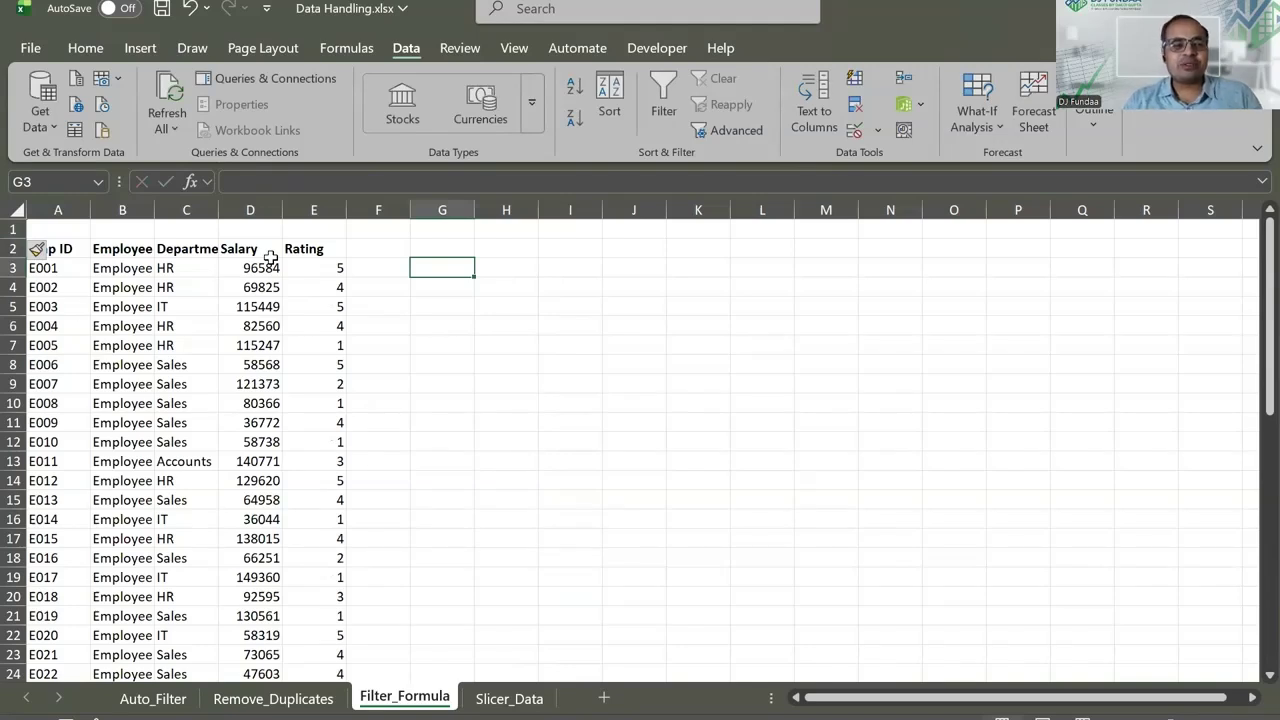
Enter HR in cell G1 as the department criterion
{"action": "left_click", "coordinate": [446, 231]}
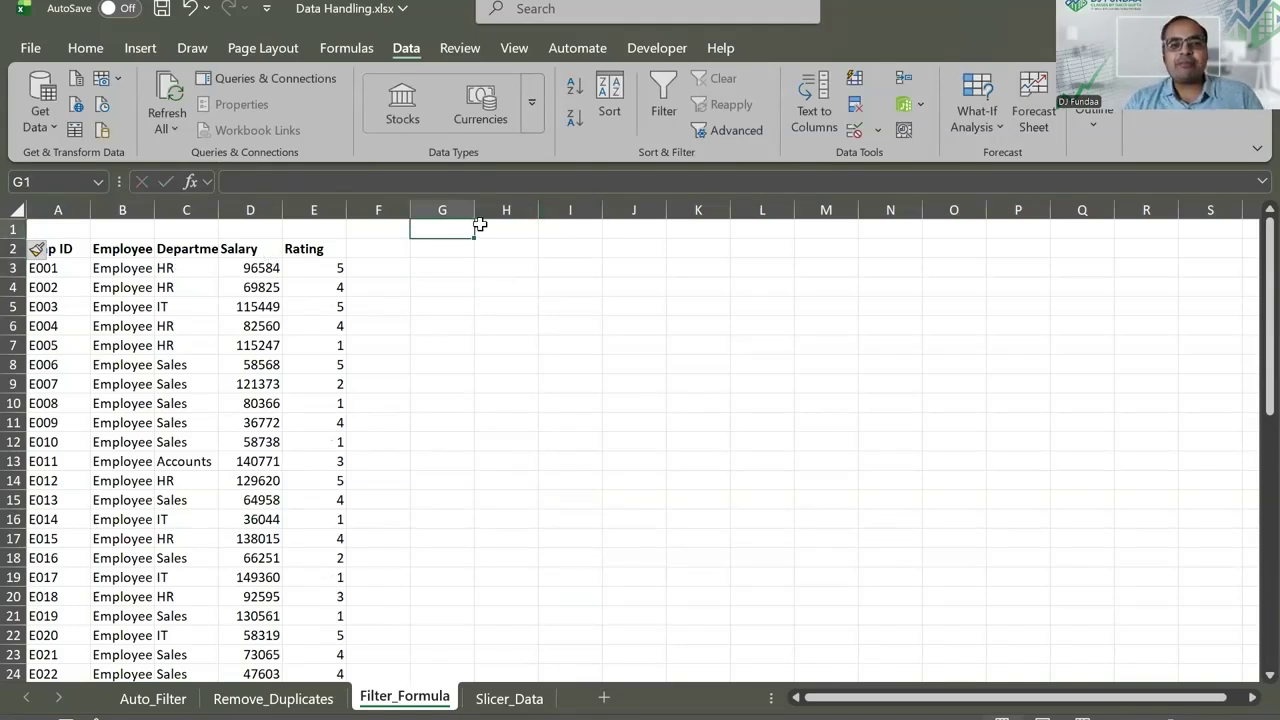
{"action": "type", "text": "HR"}
{"action": "key", "text": "Return"}
Copy the employee table headers from A2:E2 to the row starting at G2
{"action": "key", "text": "Left"}
{"action": "key", "text": "Right"}
{"action": "key", "text": "Down"}
{"action": "key", "text": "Left"}
{"action": "key", "text": "Left"}
{"action": "key", "text": "Left"}
{"action": "key", "text": "Left"}
{"action": "key", "text": "Left"}
{"action": "key", "text": "Up"}
{"action": "key", "text": "Left"}
{"action": "key", "text": "ctrl+shift+Right"}
{"action": "key", "text": "ctrl+c"}
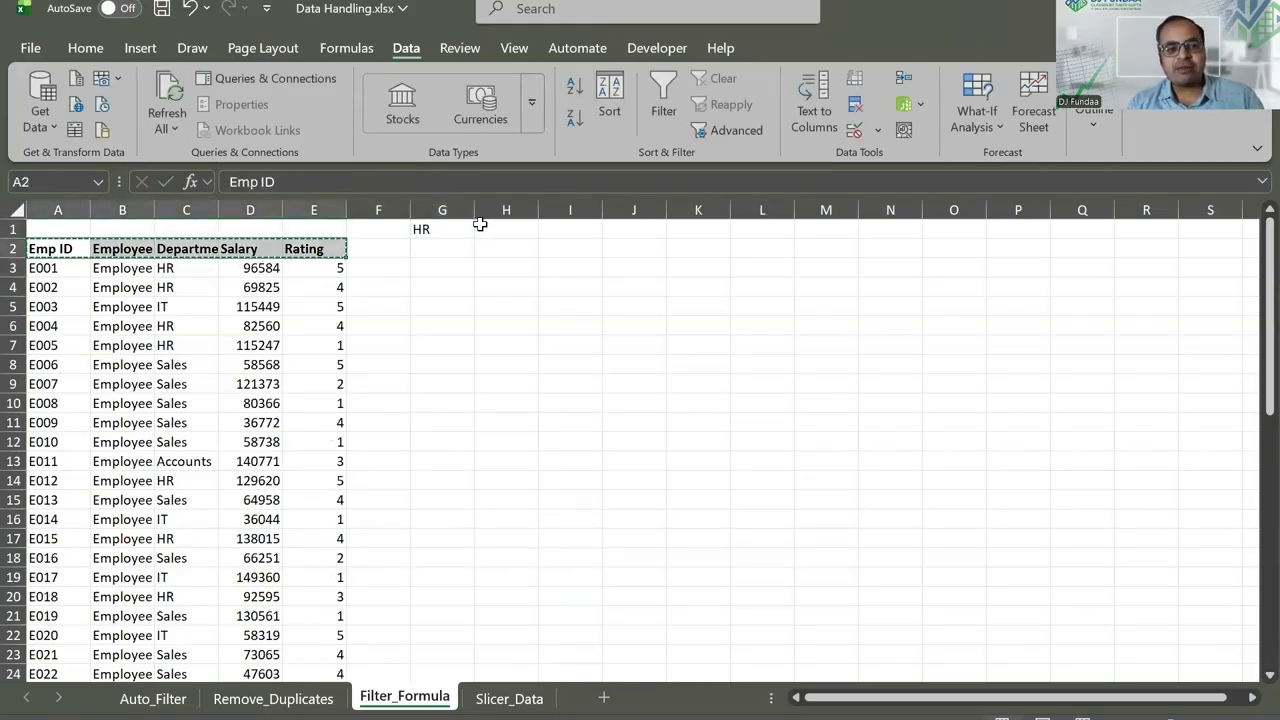
{"action": "left_click", "coordinate": [442, 249]}
{"action": "key", "text": "ctrl+v"}
Start a FILTER formula in G3 with the employee data A3:E52 as its array
{"action": "key", "text": "Down"}
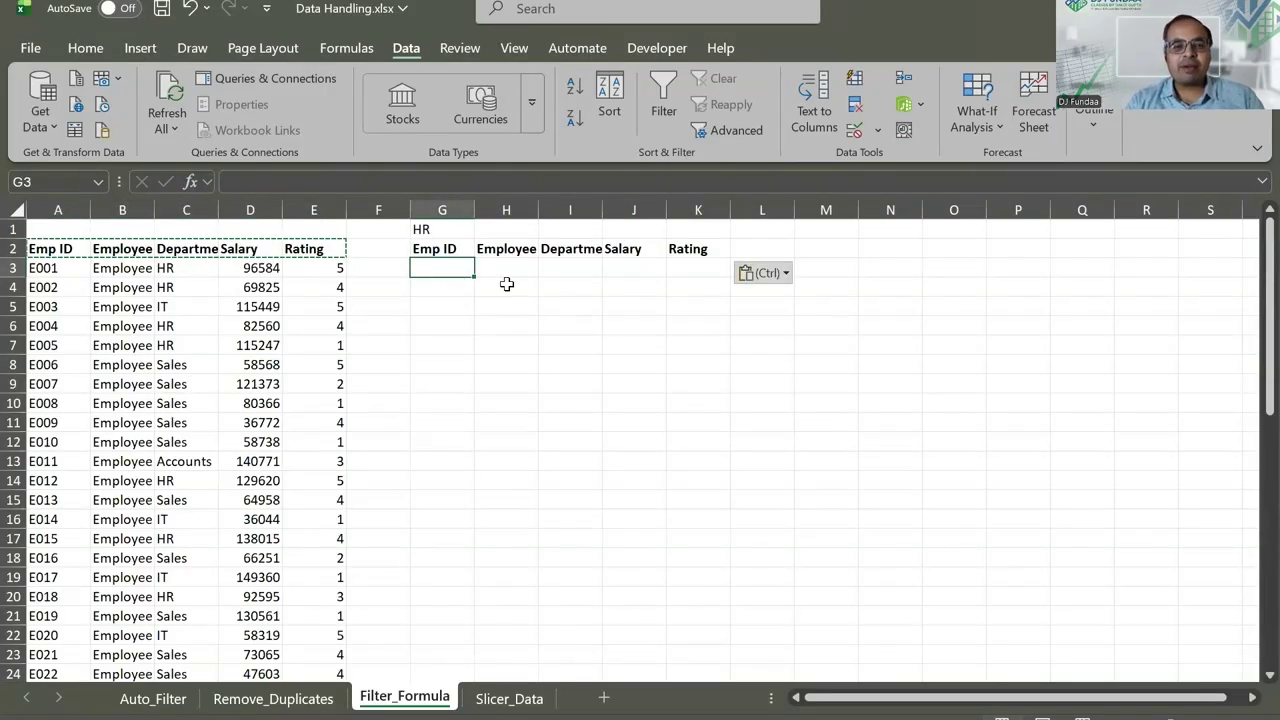
{"action": "type", "text": "="}
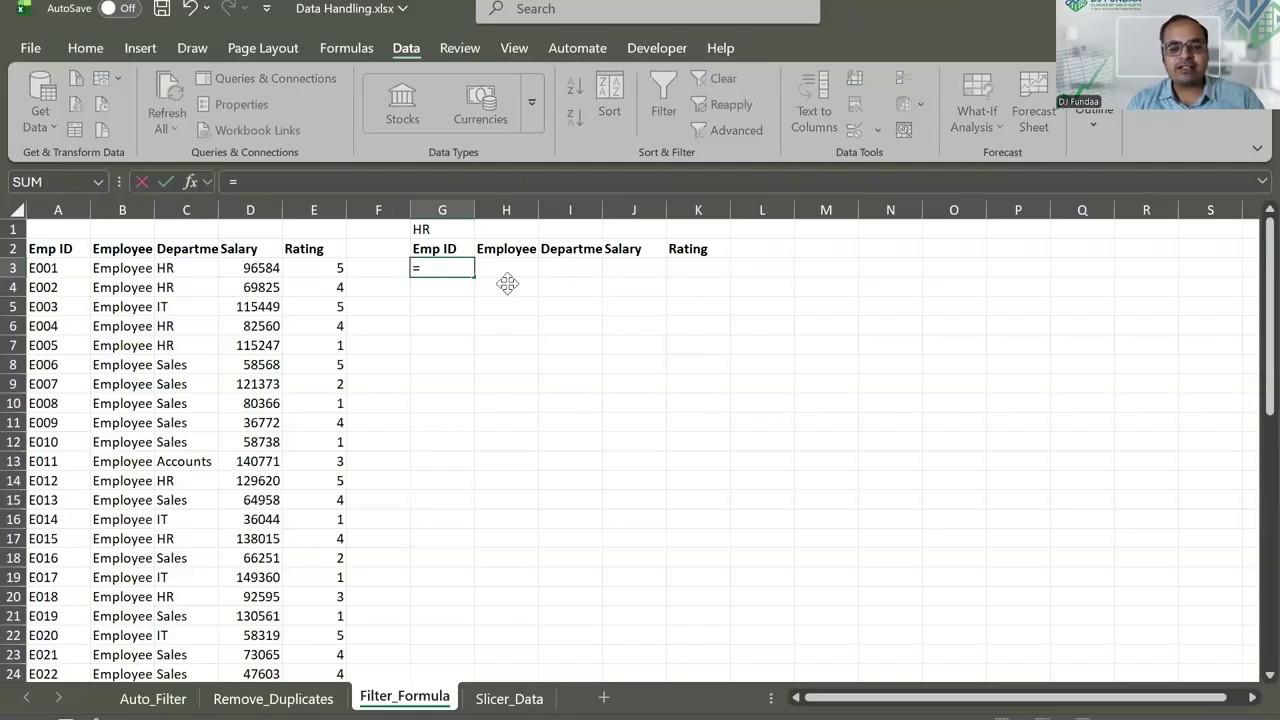
{"action": "type", "text": "filter"}
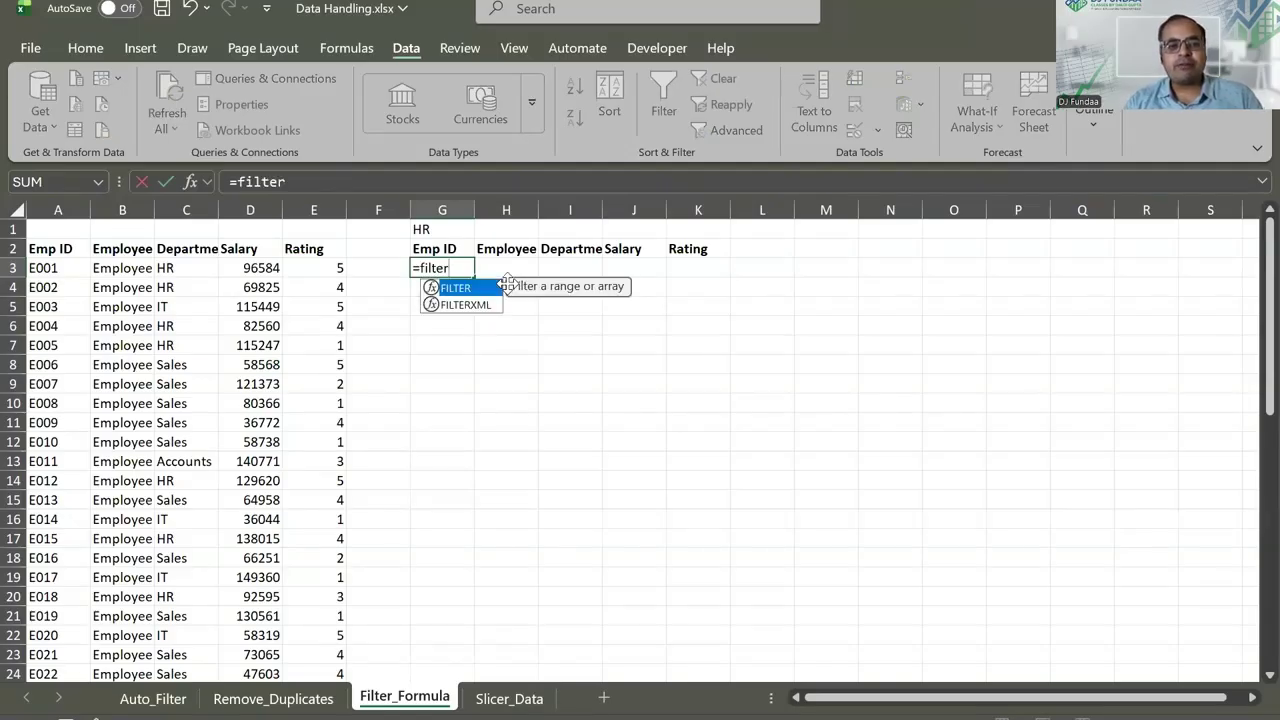
{"action": "type", "text": "("}
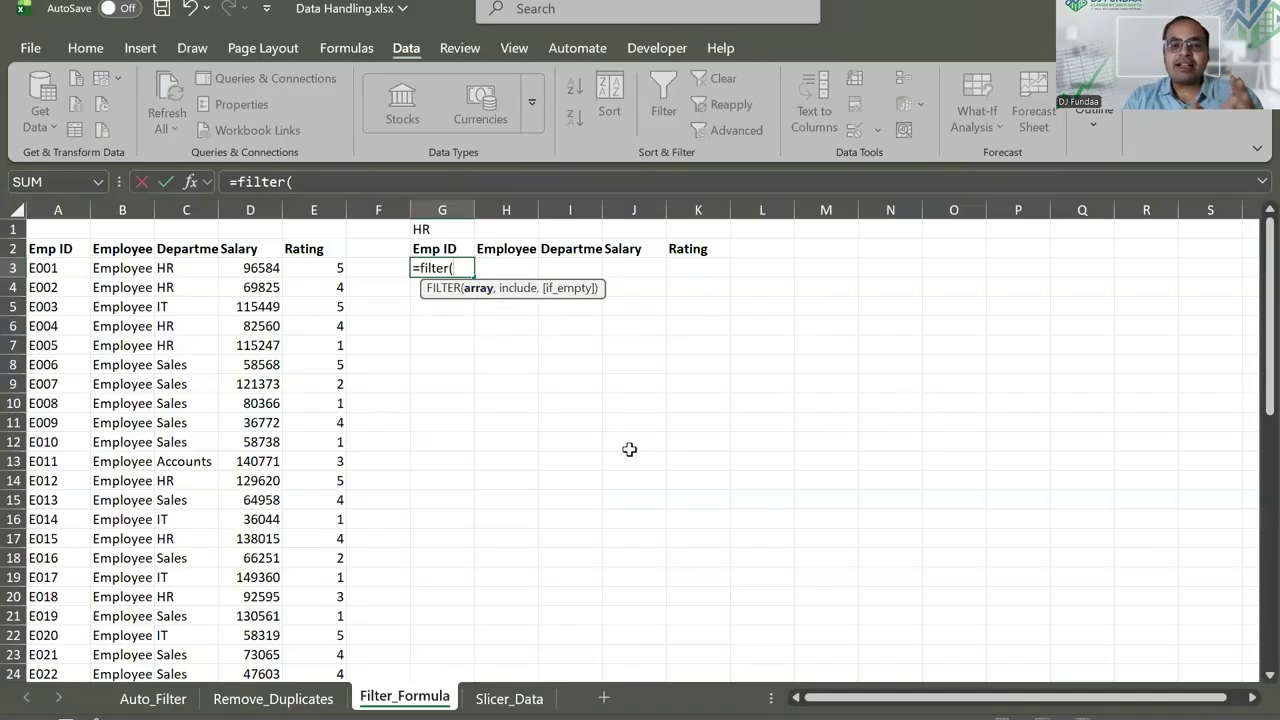
{"action": "left_click", "coordinate": [60, 266]}
{"action": "key", "text": "ctrl+shift+Right"}
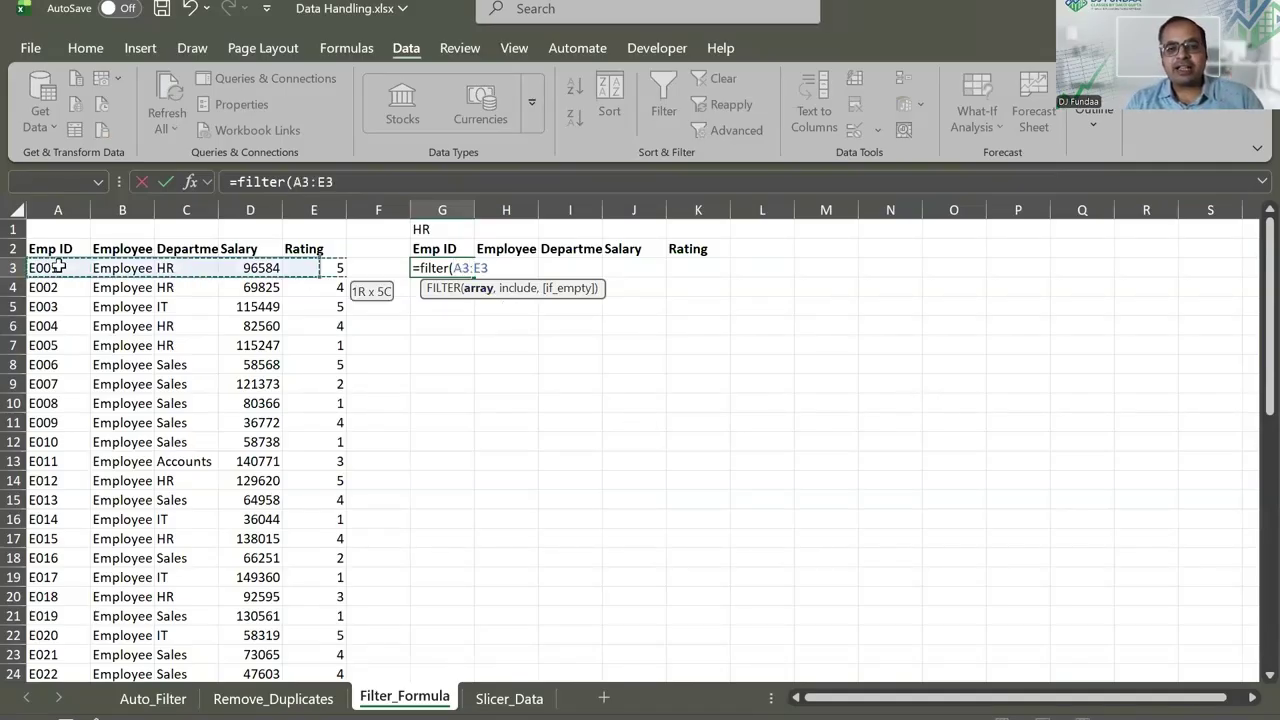
{"action": "key", "text": "ctrl+shift+Down"}
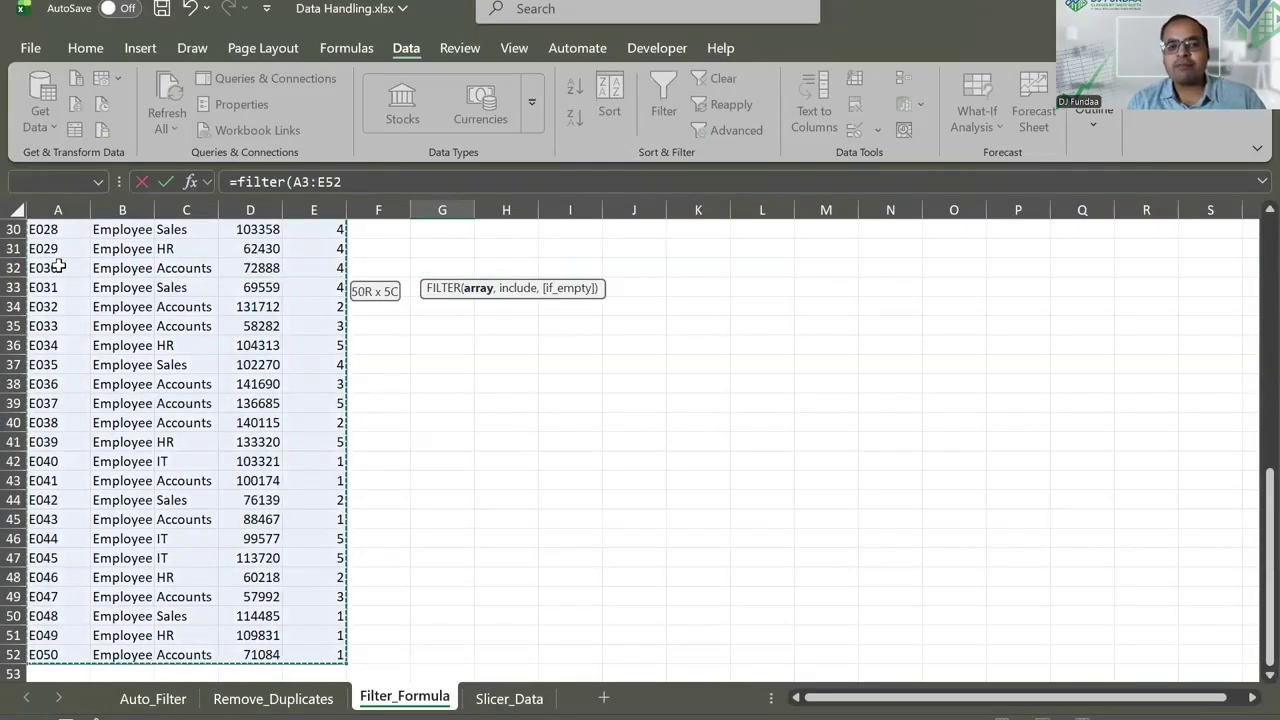
{"action": "type", "text": ","}
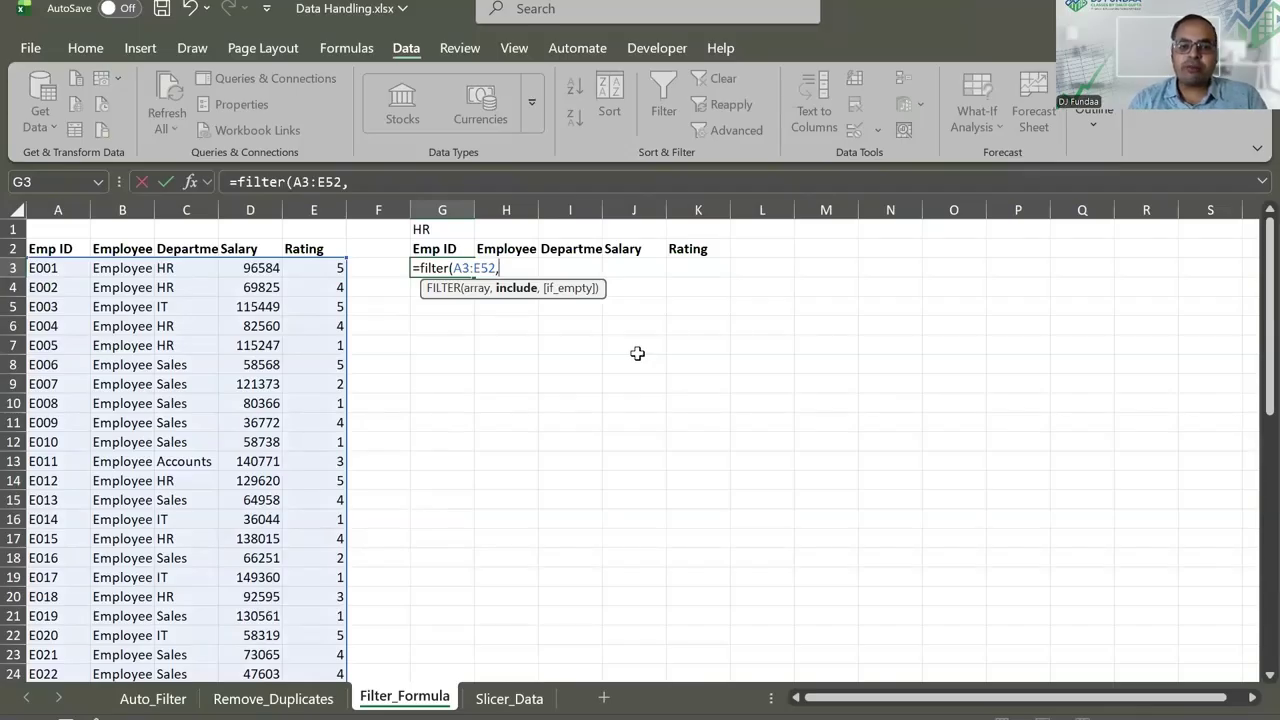
Set the FILTER formula's include condition to C3:C52=G1, matching the department column against the criterion cell
{"action": "left_click", "coordinate": [204, 268]}
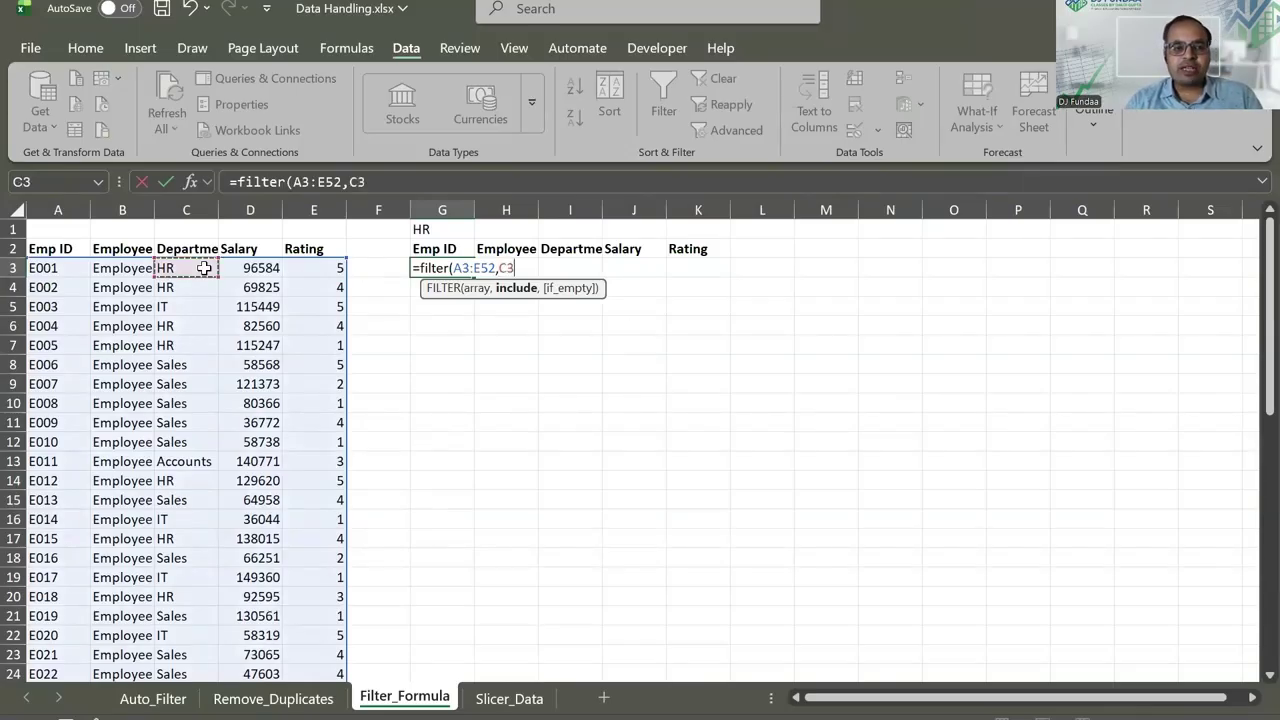
{"action": "key", "text": "ctrl+shift+Down"}
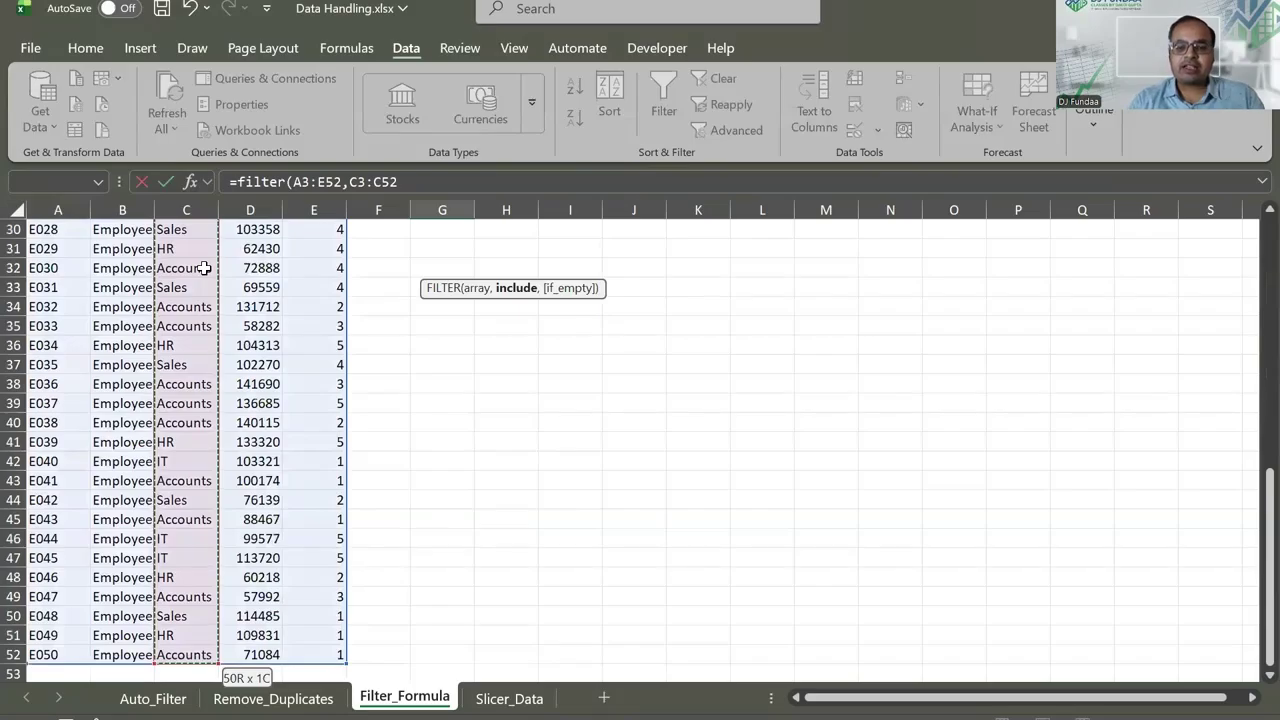
{"action": "type", "text": "="}
{"action": "scroll", "coordinate": [366, 300], "scroll_direction": "up", "scroll_amount": 10}
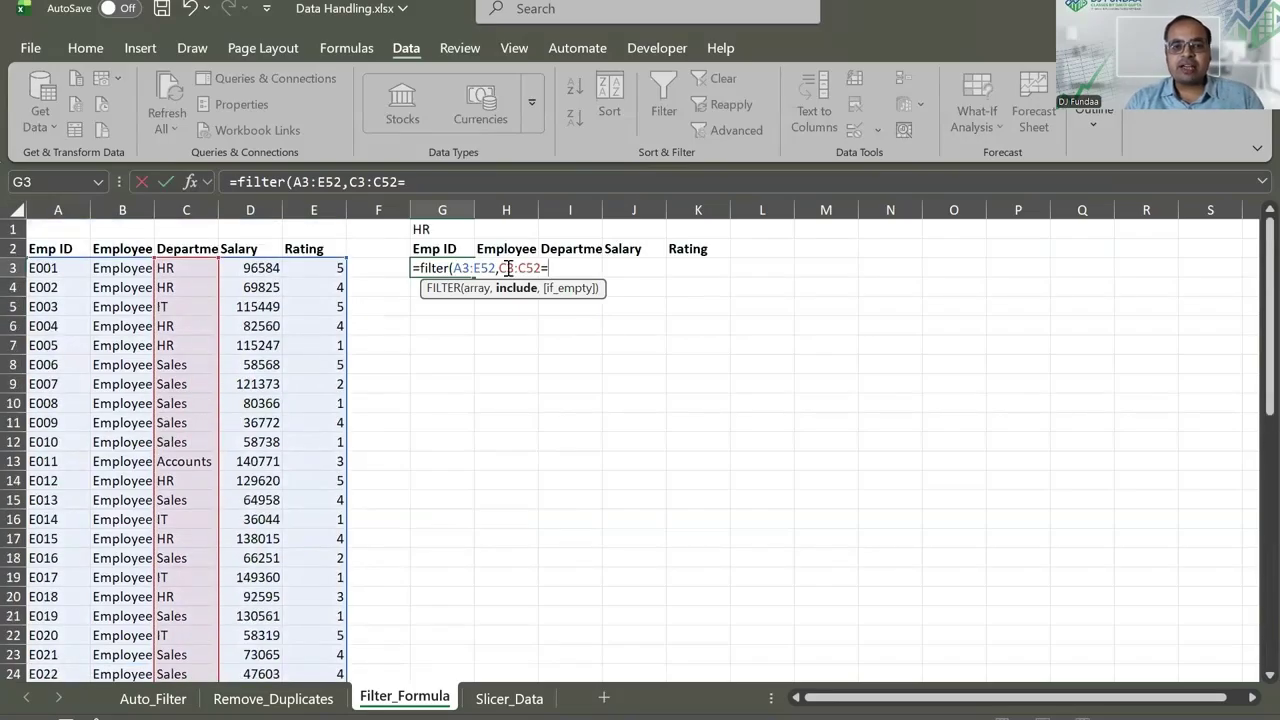
{"action": "left_click", "coordinate": [425, 229]}
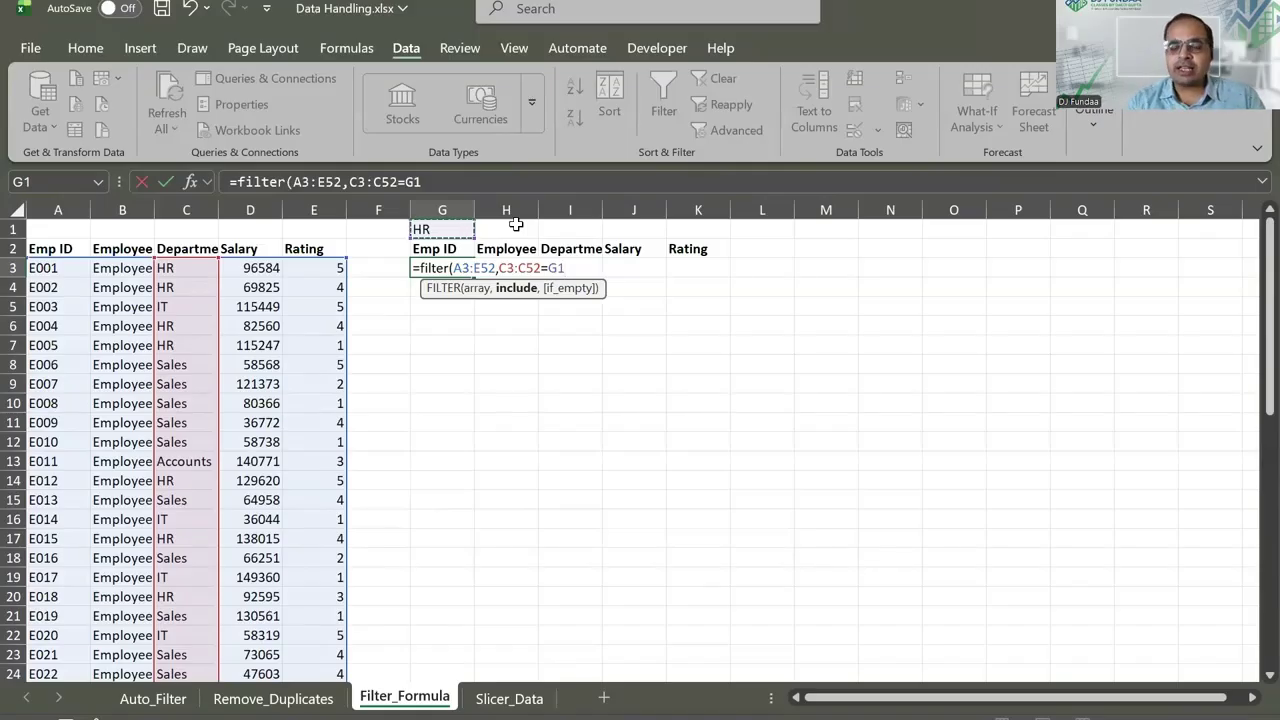
{"action": "type", "text": ","}
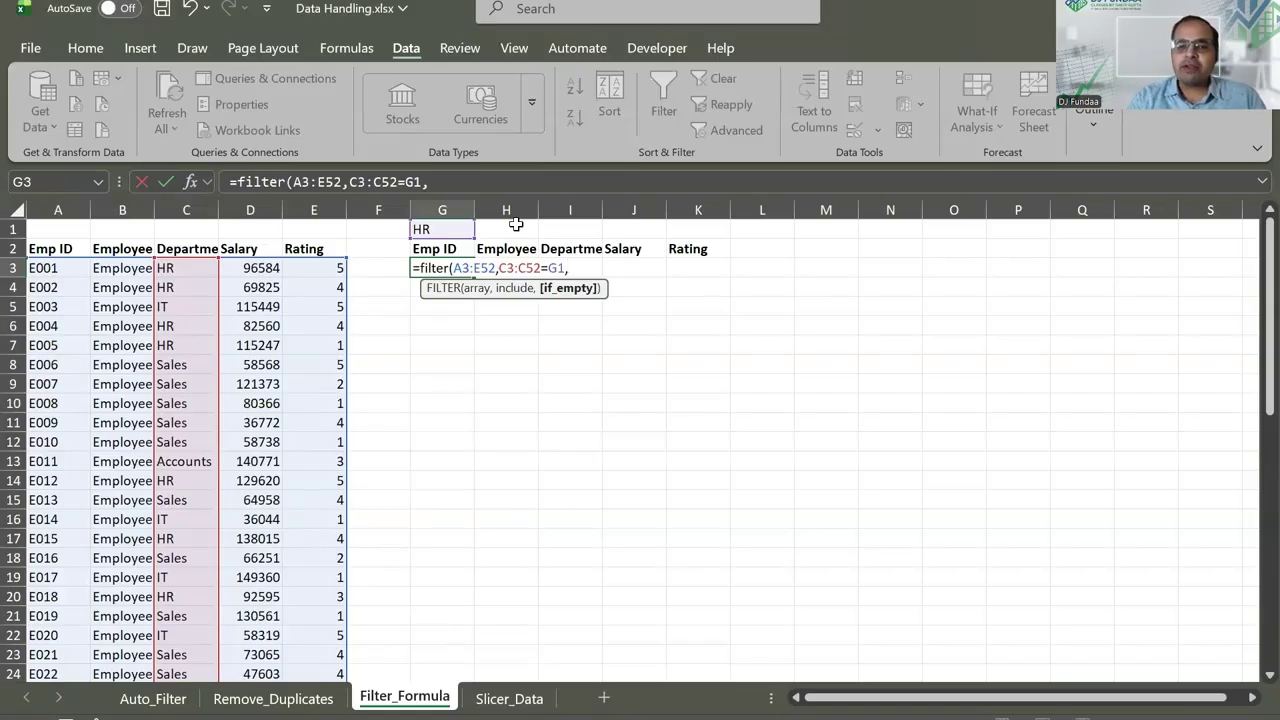
Complete the FILTER formula in G3 with "No Records Available" as the value returned when nothing matches
{"action": "type", "text": "\""}
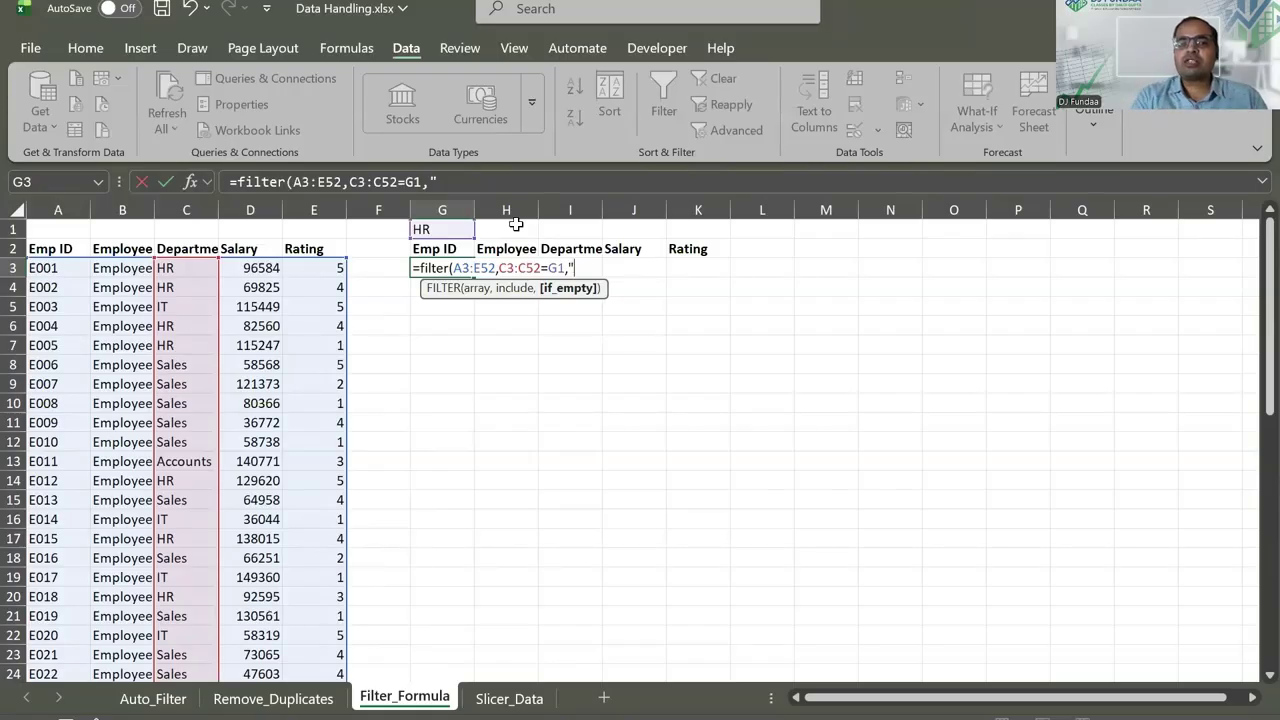
{"action": "type", "text": "No Records Avialabl"}
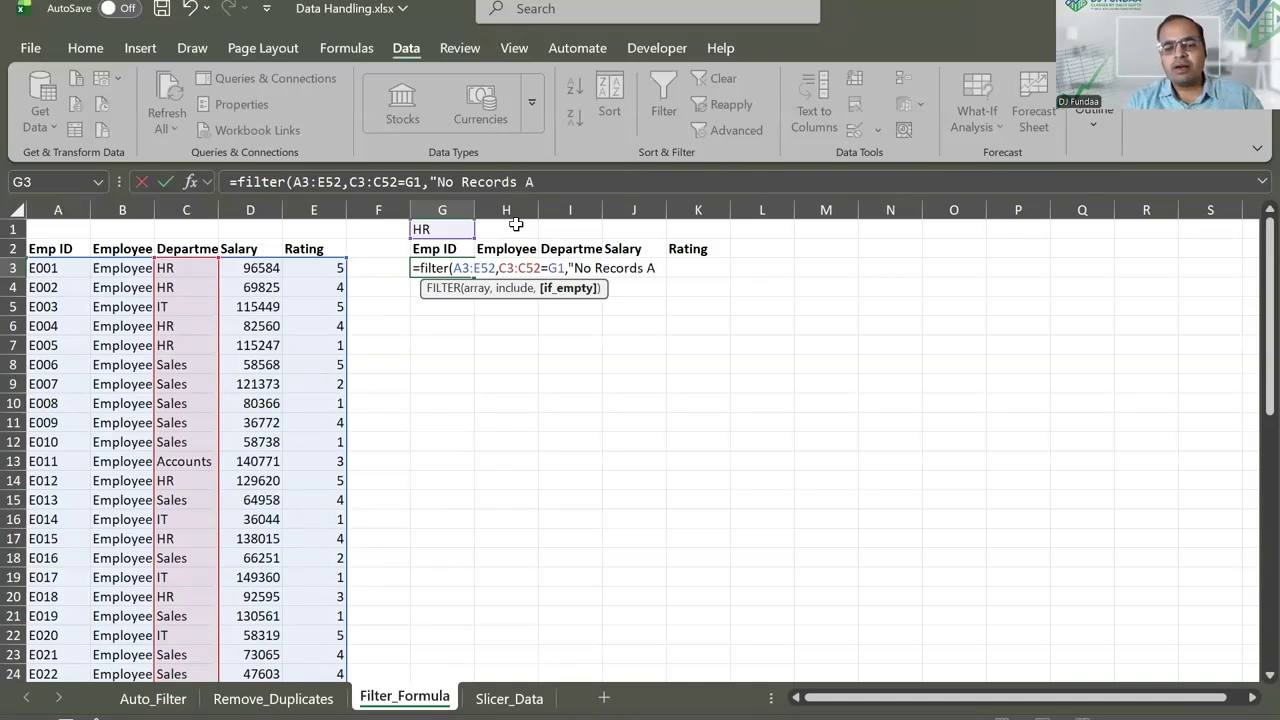
{"action": "key", "text": "BackSpace"}
{"action": "key", "text": "BackSpace"}
{"action": "key", "text": "BackSpace"}
{"action": "key", "text": "BackSpace"}
{"action": "key", "text": "BackSpace"}
{"action": "key", "text": "BackSpace"}
{"action": "type", "text": "ailable\""}
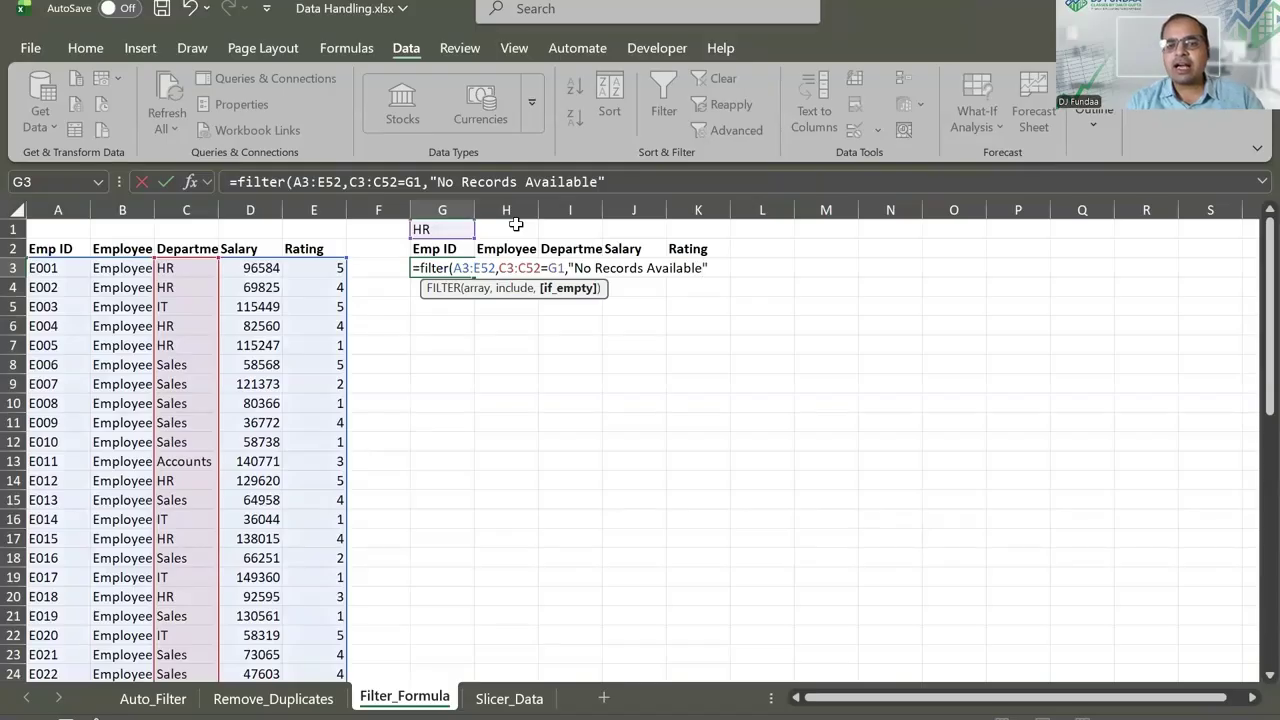
{"action": "type", "text": ")"}
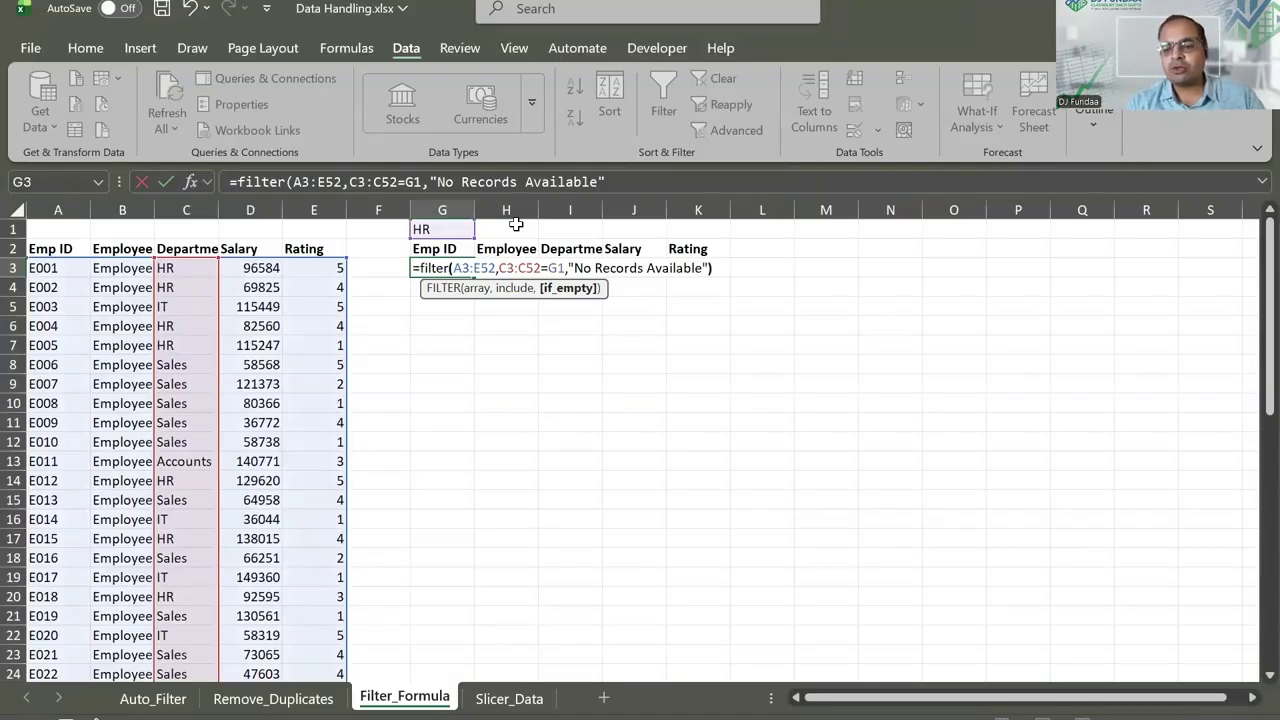
{"action": "key", "text": "Return"}
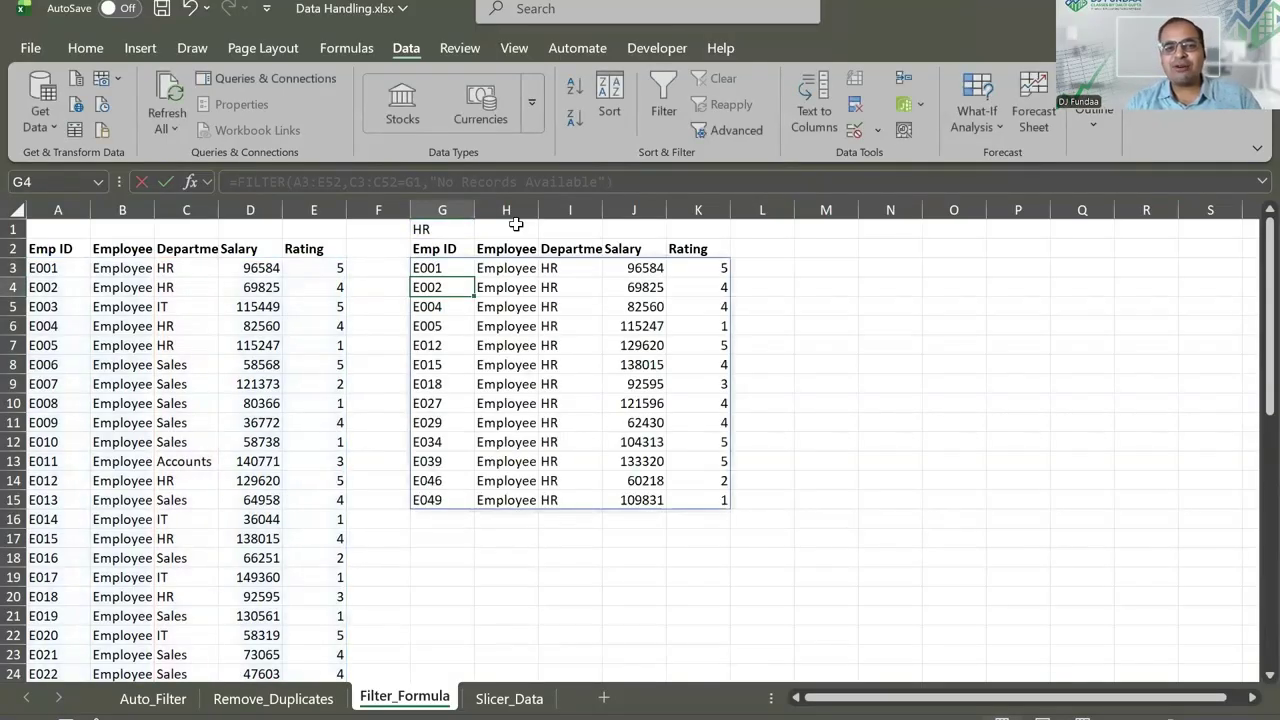
Start a SUBTOTAL formula in J1, above the extracted Salary column, with function number 9 for SUM
{"action": "left_click", "coordinate": [660, 229]}
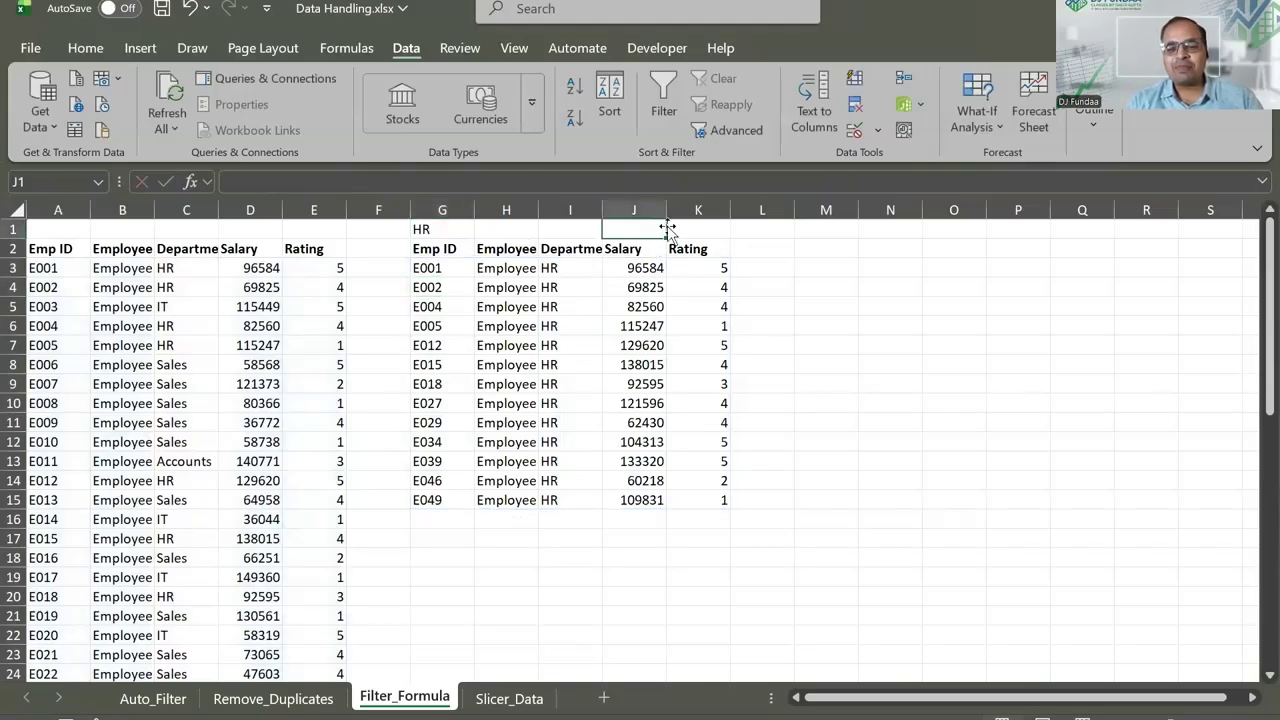
{"action": "type", "text": "="}
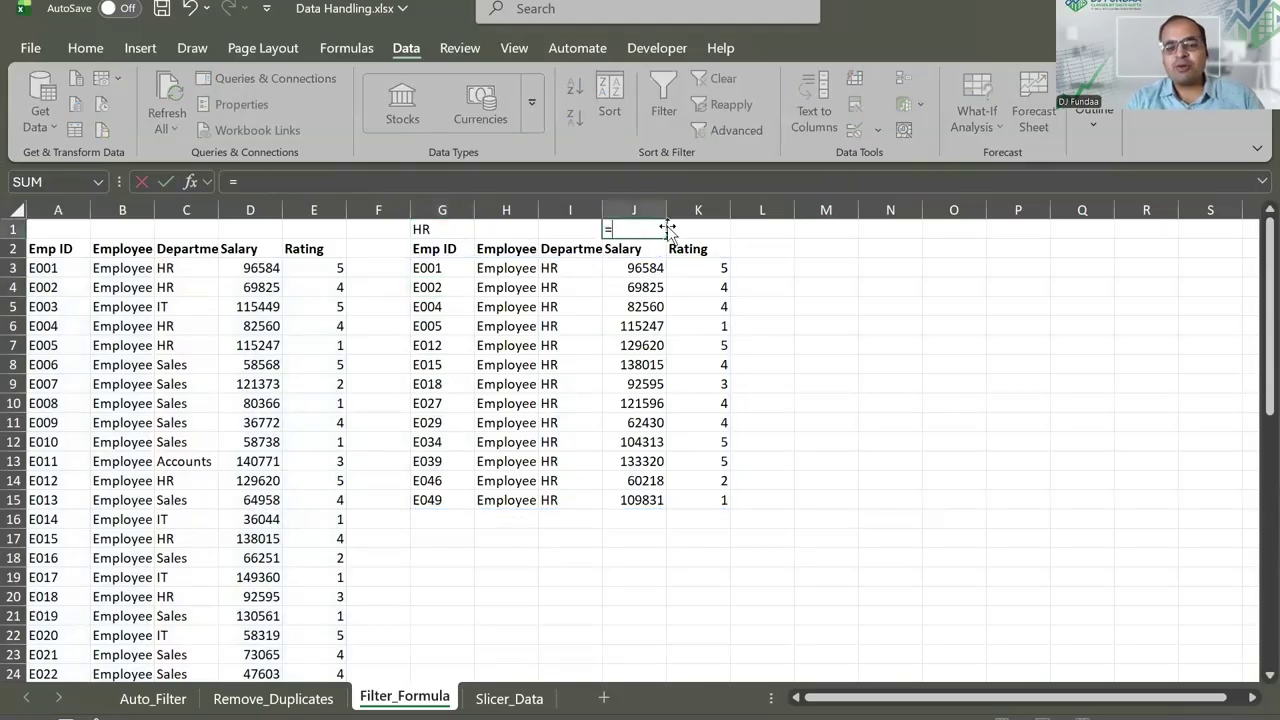
{"action": "type", "text": "subtoal"}
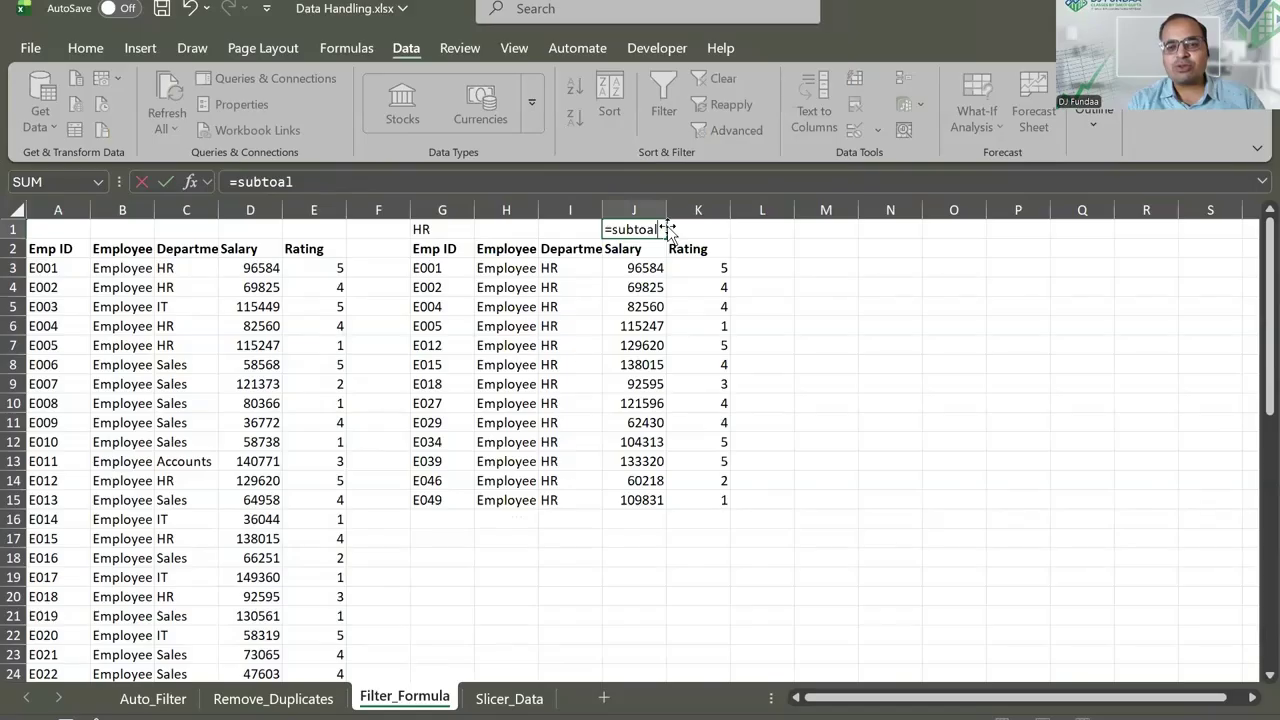
{"action": "key", "text": "BackSpace"}
{"action": "key", "text": "BackSpace"}
{"action": "key", "text": "BackSpace"}
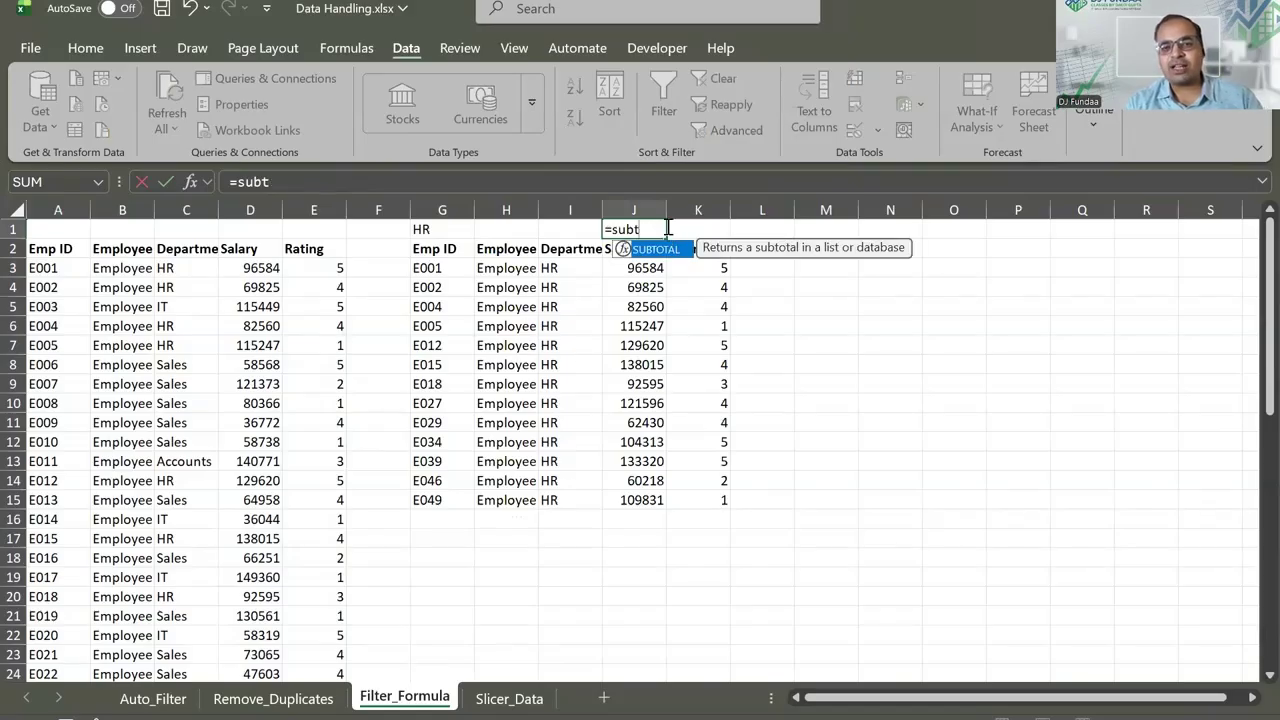
{"action": "key", "text": "Tab"}
{"action": "type", "text": "9"}
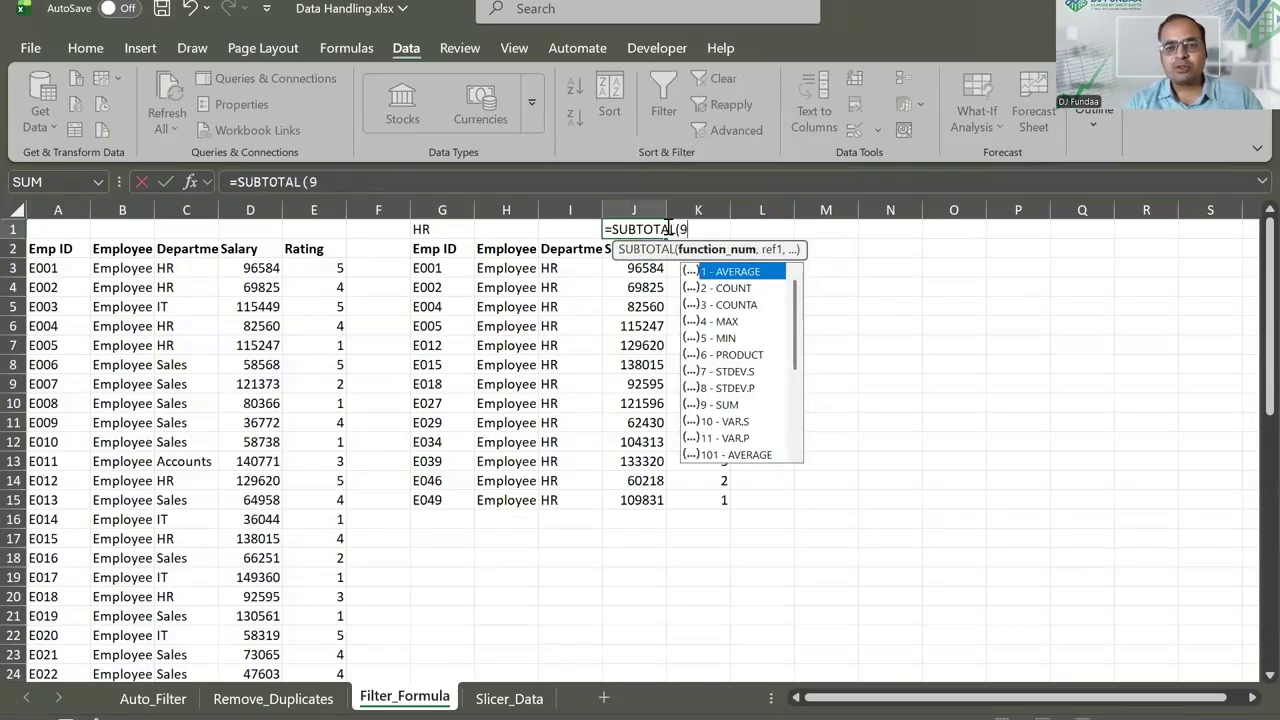
Set the SUBTOTAL formula's reference to J3:J153 so it covers the extracted salaries and spare rows below
{"action": "type", "text": ","}
{"action": "key", "text": "Down"}
{"action": "key", "text": "Down"}
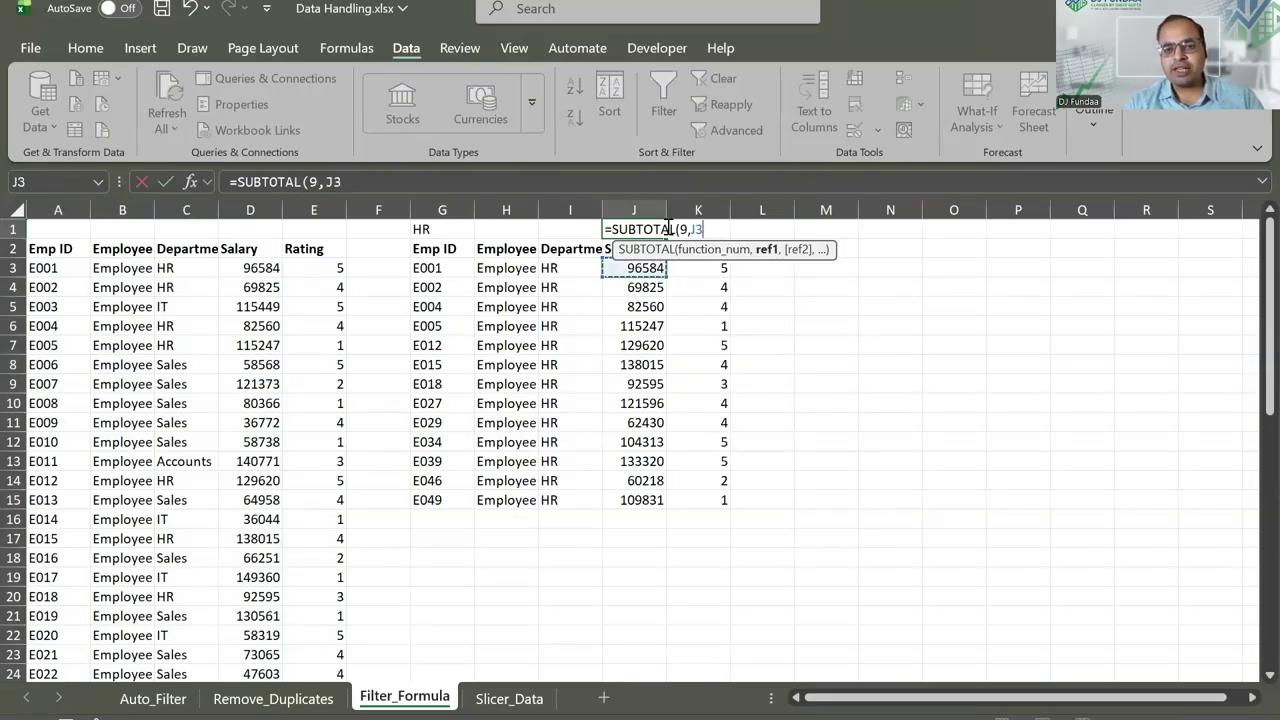
{"action": "key", "text": "ctrl+shift+Down"}
{"action": "key", "text": "shift+Page_Down"}
{"action": "key", "text": "shift+Page_Down"}
{"action": "key", "text": "shift+Page_Down"}
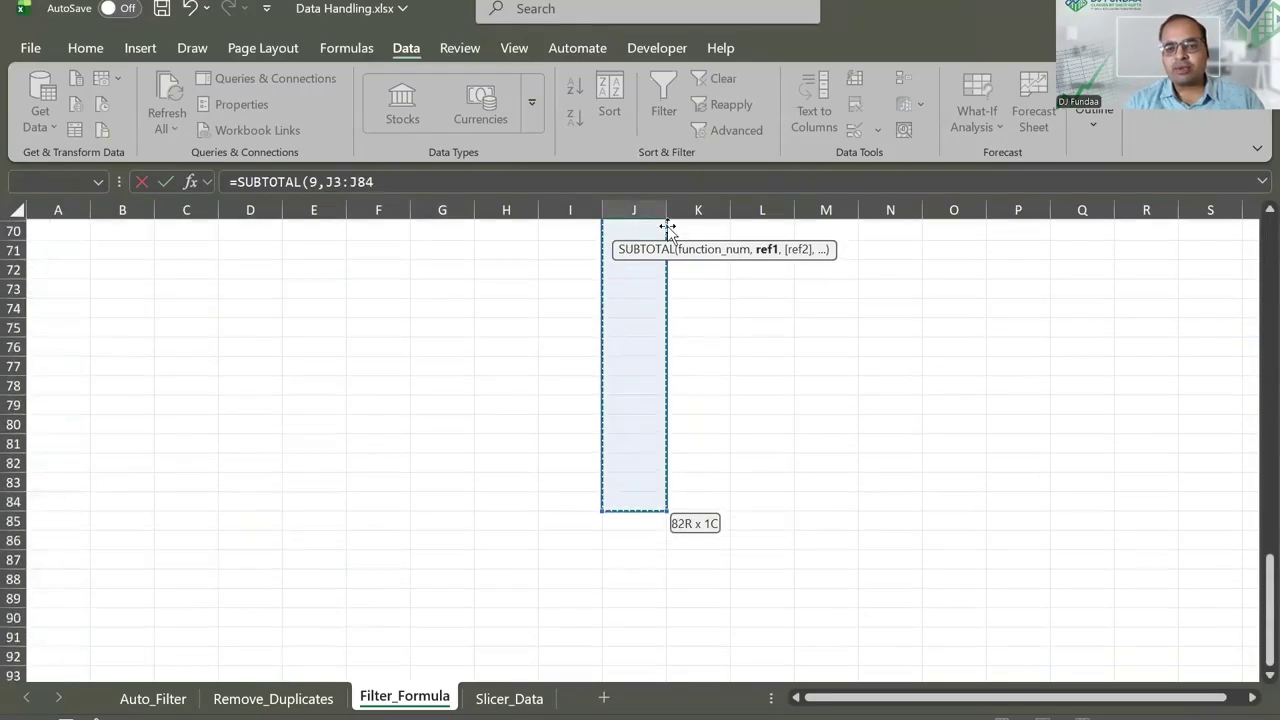
{"action": "key", "text": "shift+Page_Down"}
{"action": "key", "text": "shift+Page_Down"}
{"action": "key", "text": "shift+Page_Down"}
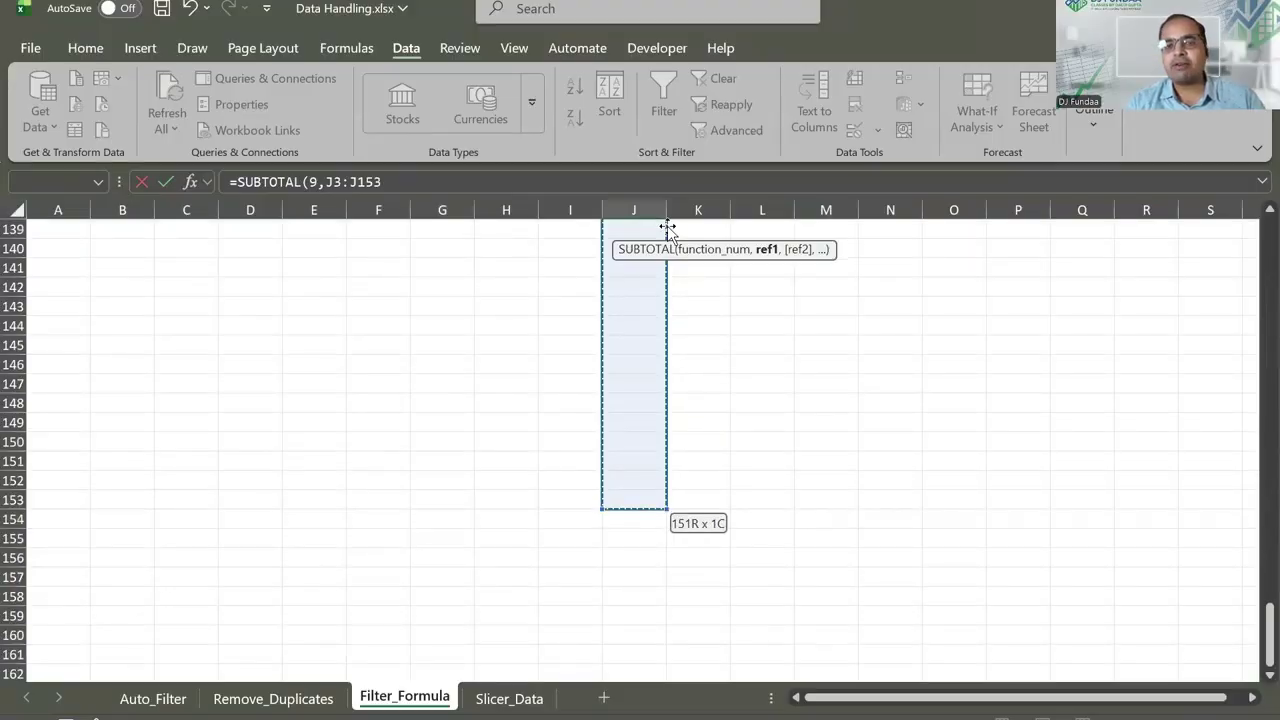
{"action": "key", "text": "ctrl+Return"}
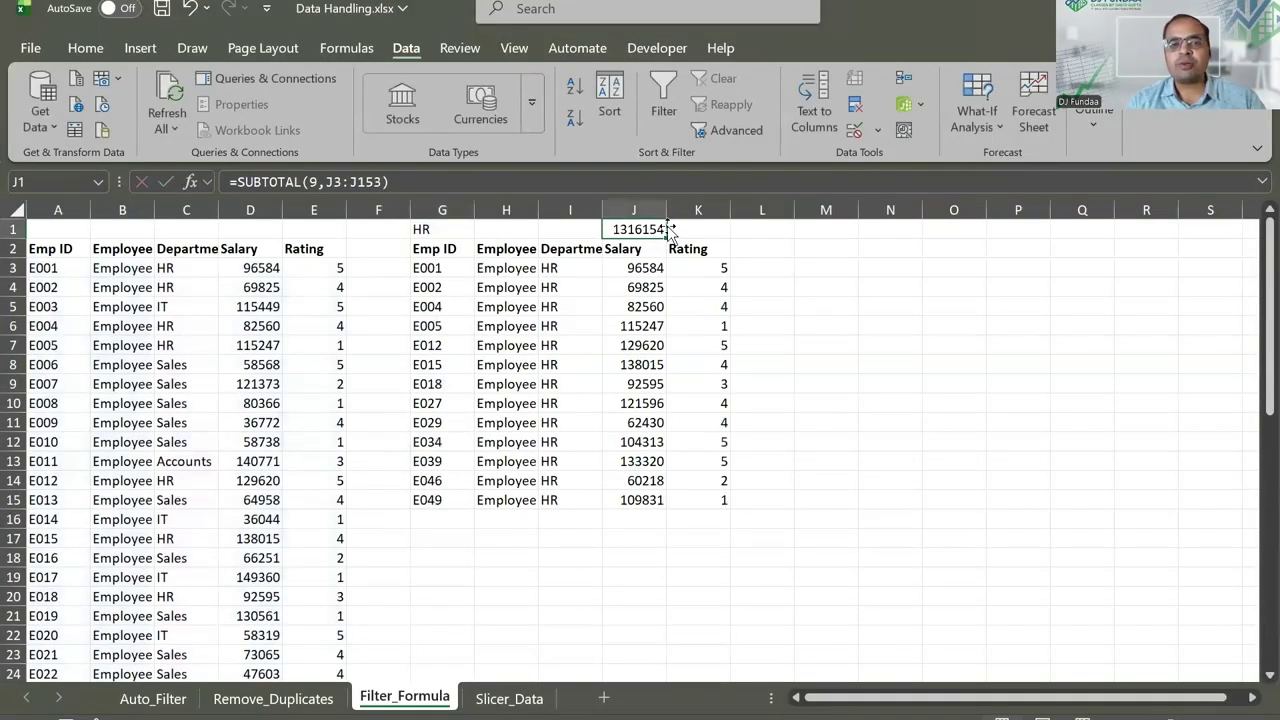
Change the department criterion in G1 to IT
{"action": "key", "text": "Left"}
{"action": "key", "text": "Left"}
{"action": "key", "text": "Left"}
{"action": "type", "text": "IT"}
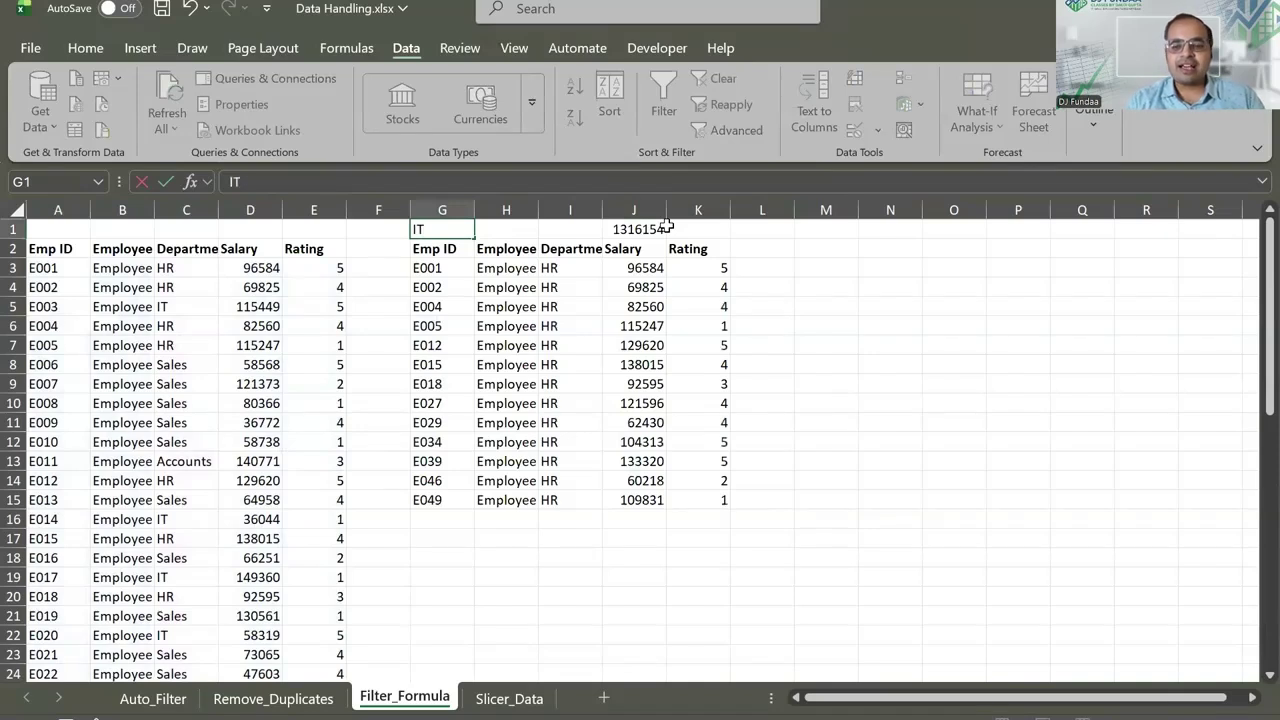
{"action": "key", "text": "Return"}
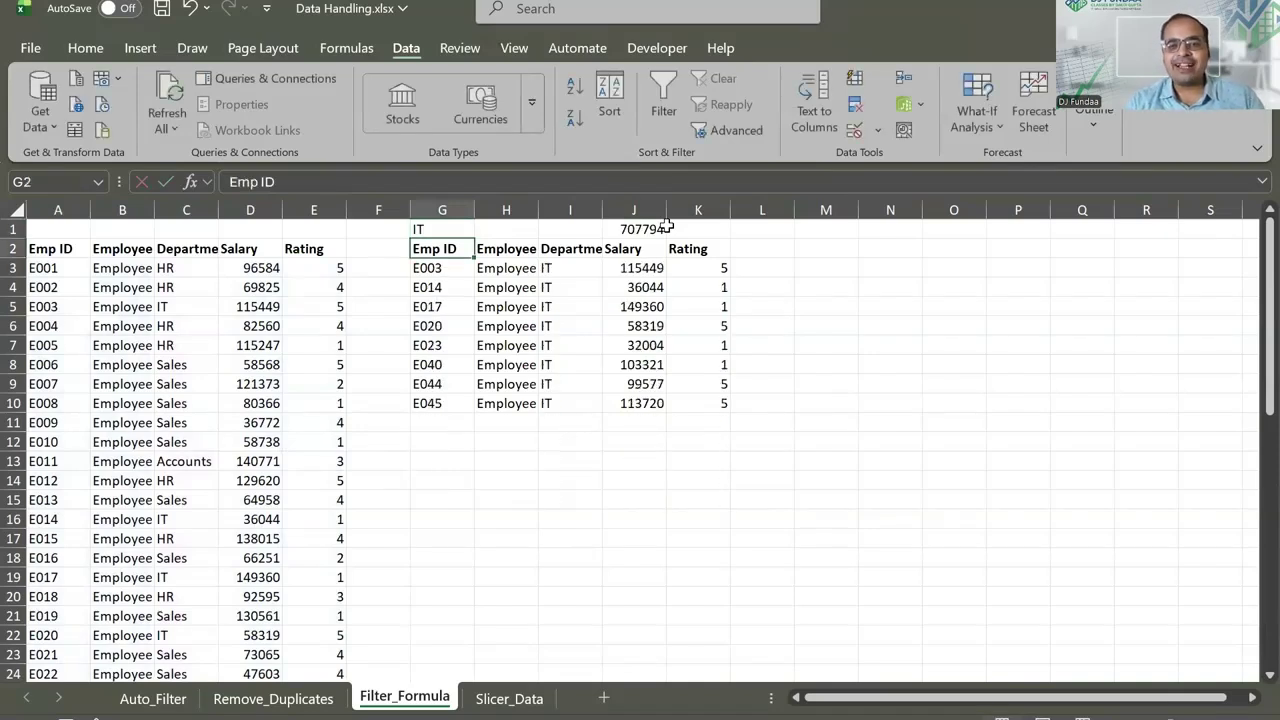
Test the criterion cell G1 with the department Accounts and with the nonexistent department Ops
{"action": "key", "text": "Up"}
{"action": "type", "text": "Accounts"}
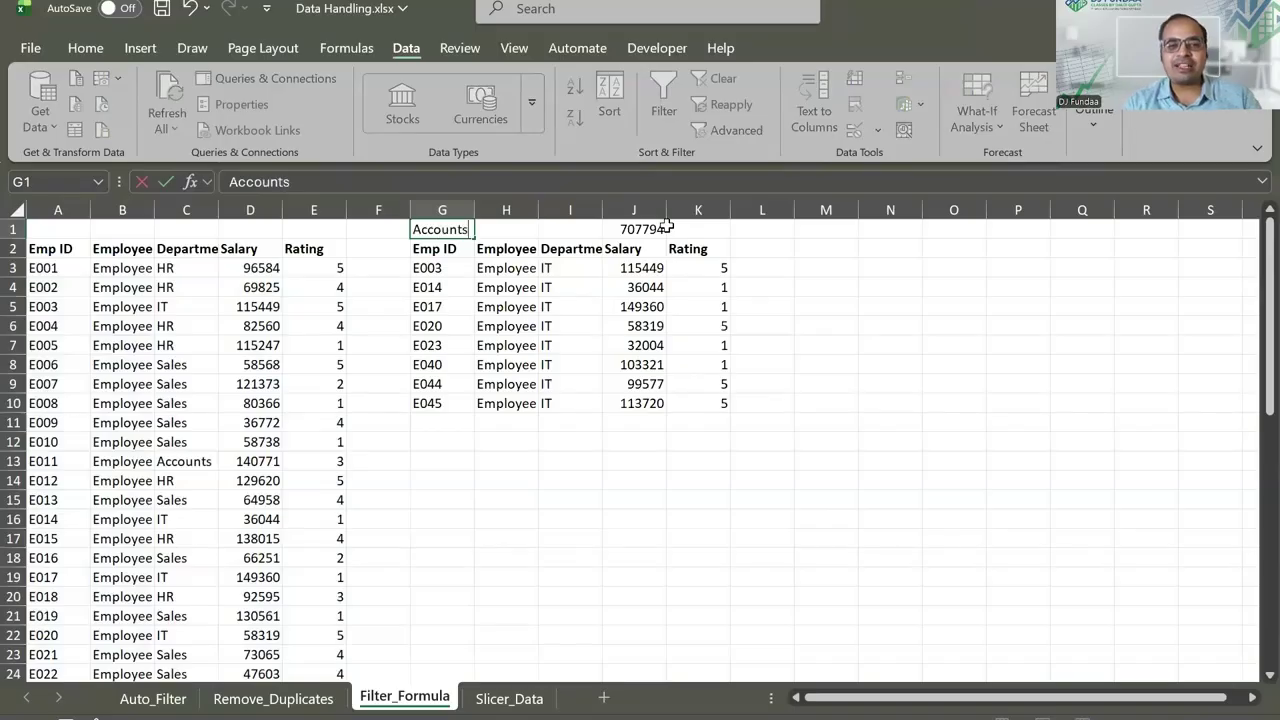
{"action": "key", "text": "Return"}
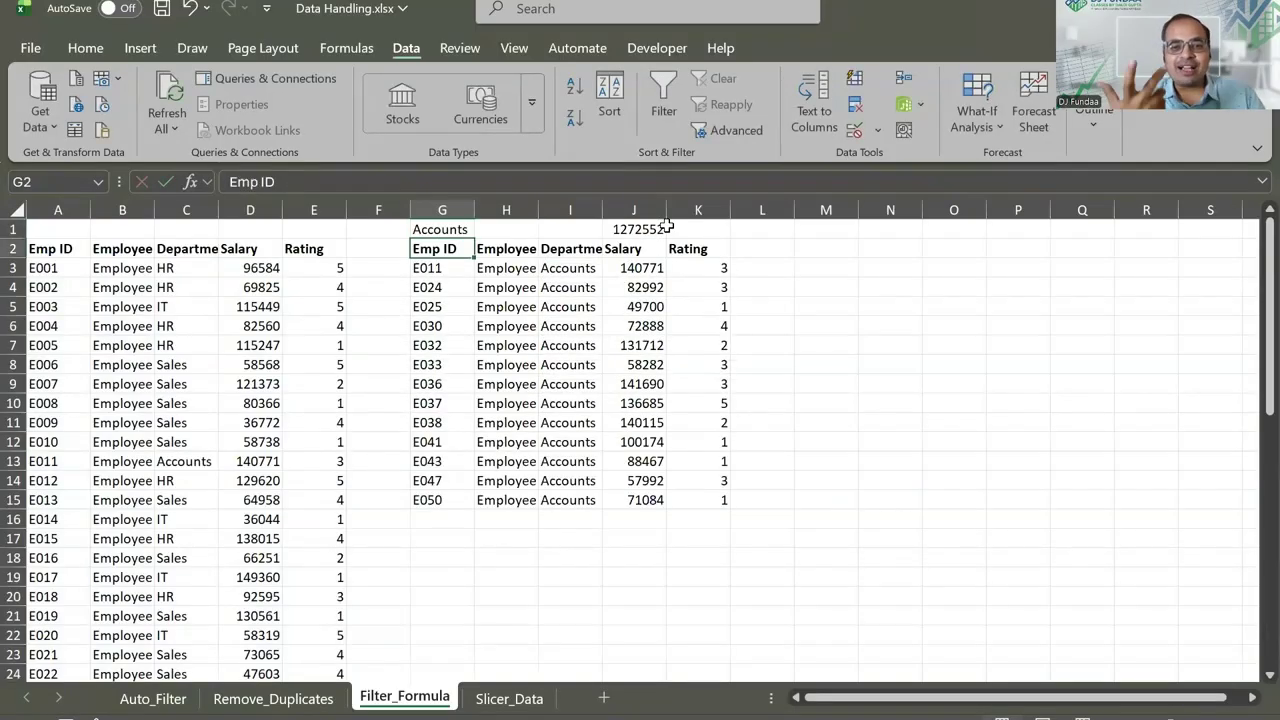
{"action": "key", "text": "Up"}
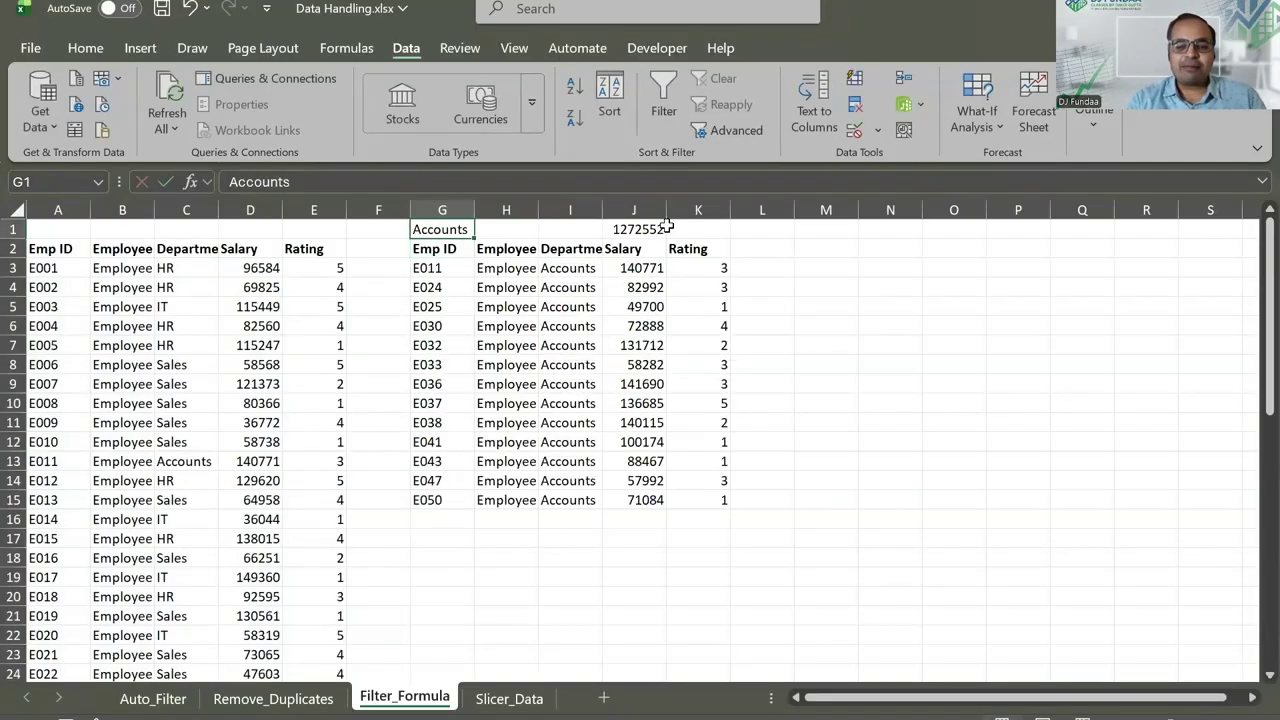
{"action": "type", "text": "Ops"}
{"action": "key", "text": "Return"}
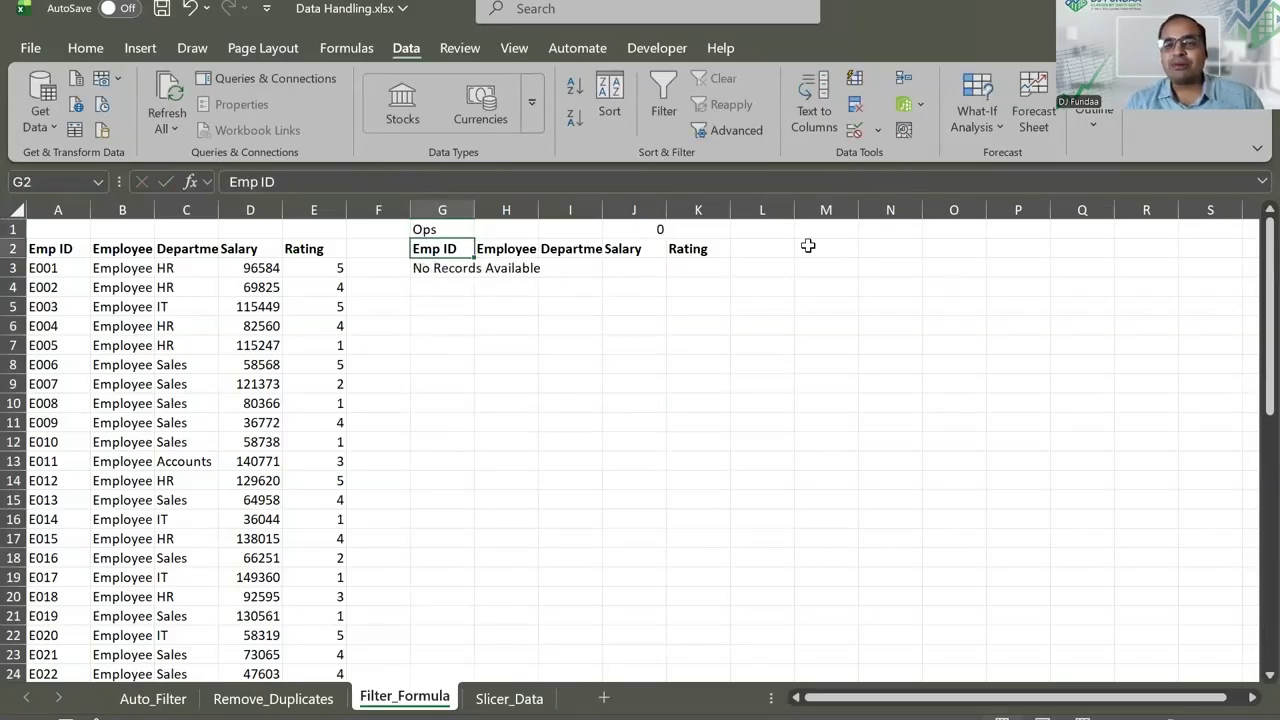
Set the department criterion in G1 back to IT
{"action": "key", "text": "Left"}
{"action": "key", "text": "Left"}
{"action": "key", "text": "Right"}
{"action": "key", "text": "Up"}
{"action": "key", "text": "Right"}
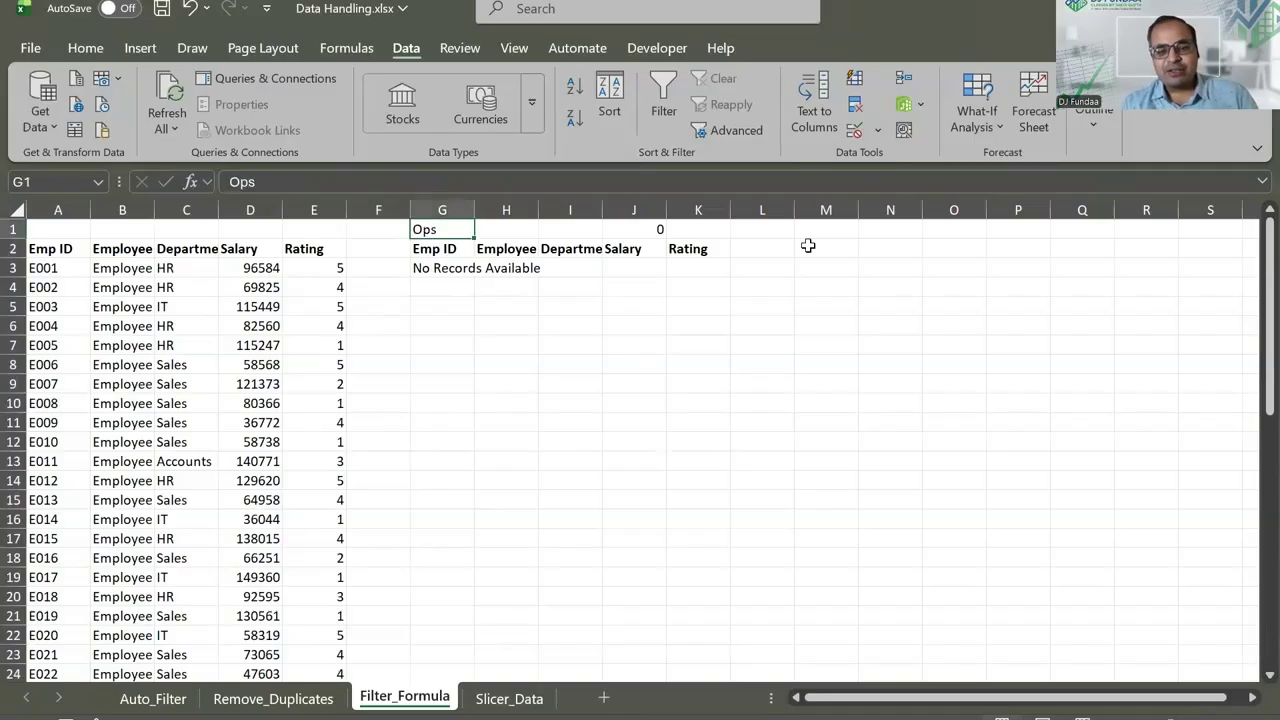
{"action": "type", "text": "IT"}
{"action": "key", "text": "Return"}
{"action": "key", "text": "Down"}
{"action": "key", "text": "Up"}
{"action": "key", "text": "Up"}
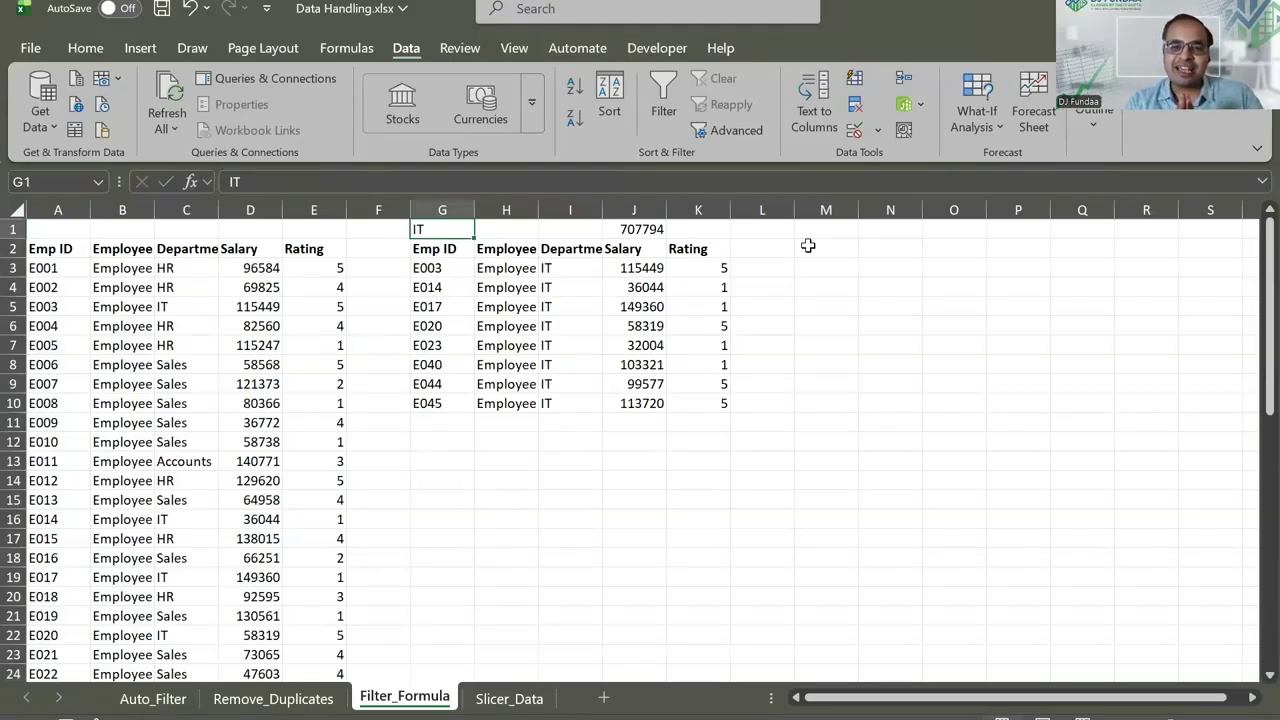
Examine the include condition C3:C52=G1 inside the FILTER formula in G3, leaving the formula as it is
{"action": "key", "text": "Down"}
{"action": "key", "text": "Down"}
{"action": "key", "text": "F2"}
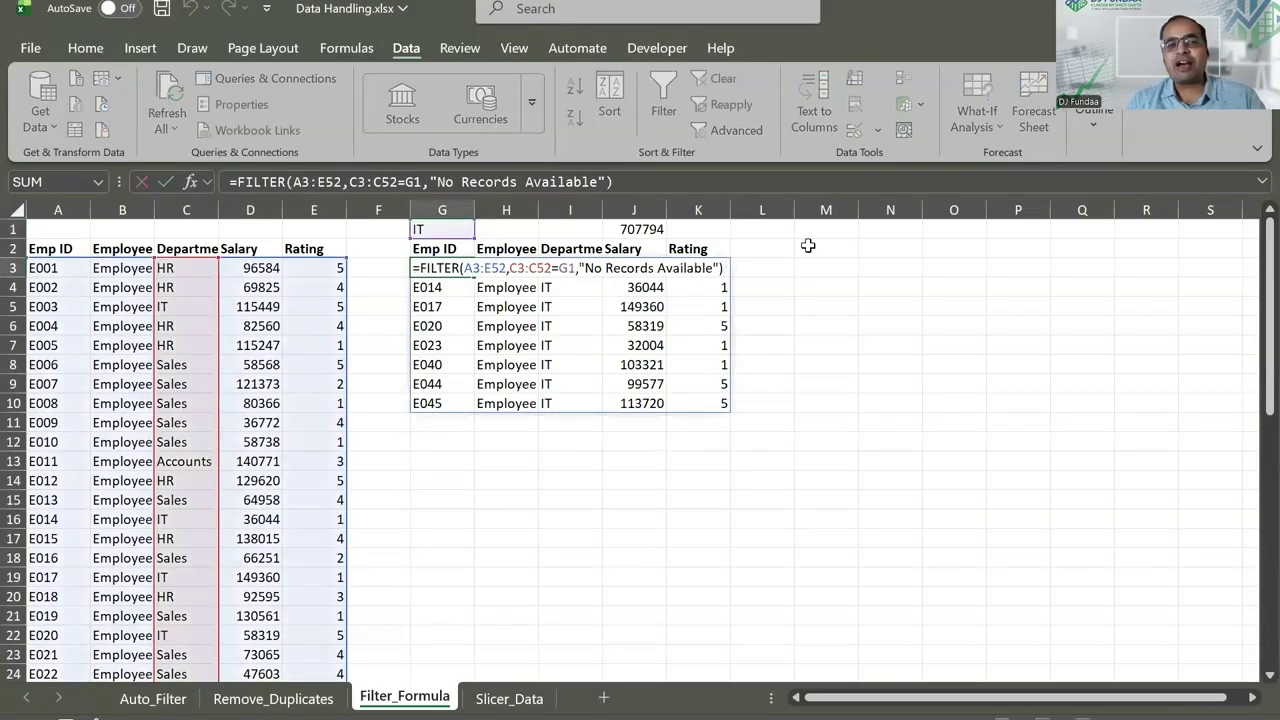
{"action": "left_click_drag", "start_coordinate": [509, 272], "coordinate": [576, 272]}
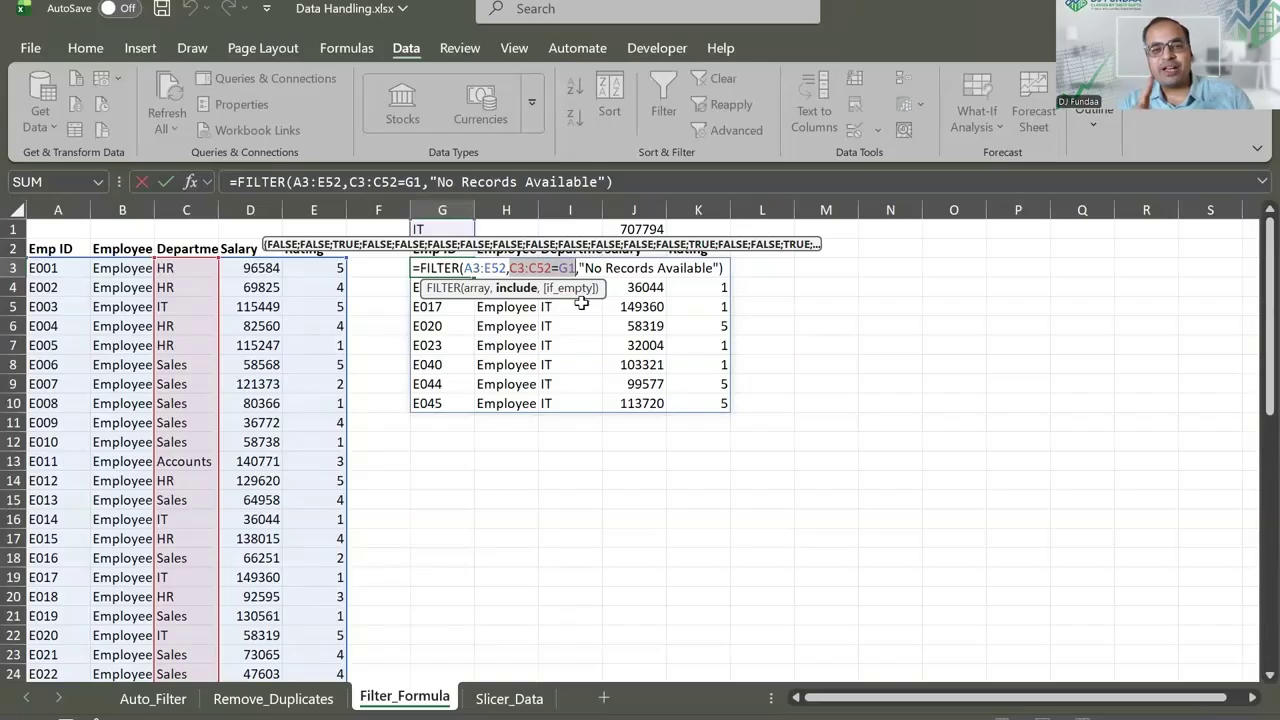
{"action": "key", "text": "Escape"}
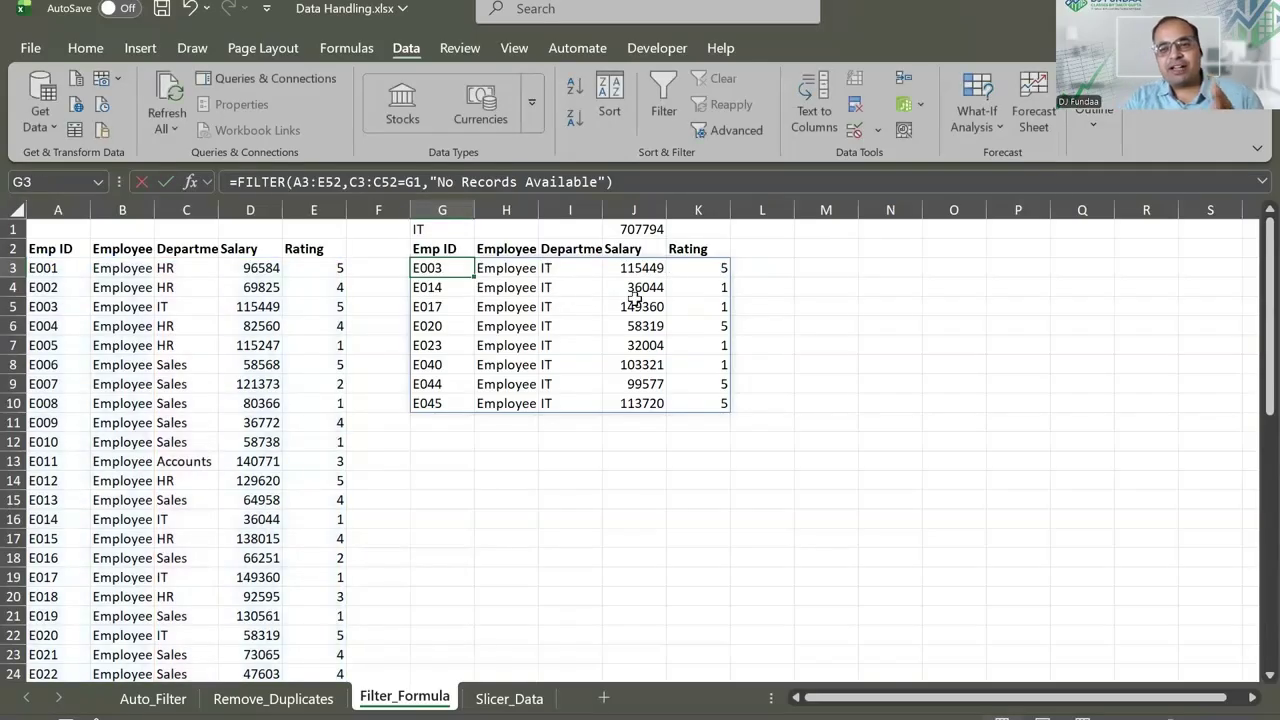
Convert the order data A1:E51 on the Slicer_Data sheet into a table with headers
{"action": "left_click", "coordinate": [510, 698]}
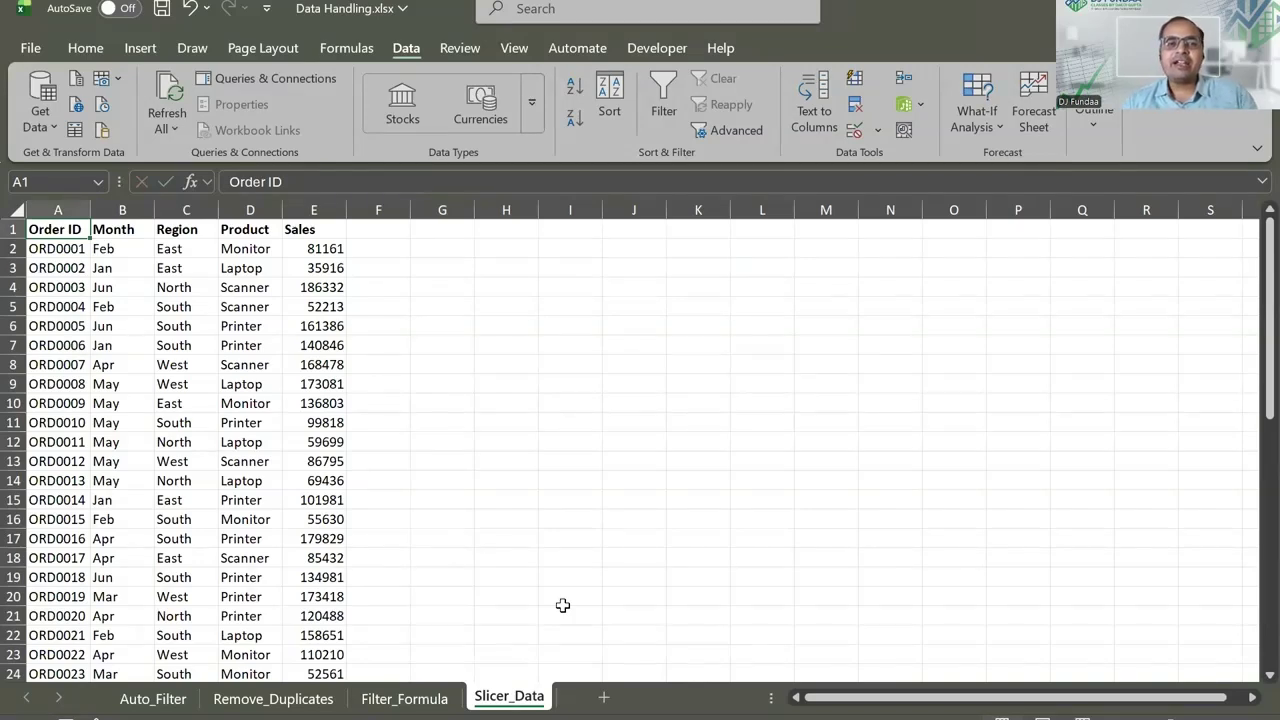
{"action": "mouse_move", "coordinate": [72, 228]}
{"action": "left_mouse_down"}
{"action": "mouse_move", "coordinate": [377, 538]}
{"action": "mouse_move", "coordinate": [335, 612]}
{"action": "left_mouse_up"}
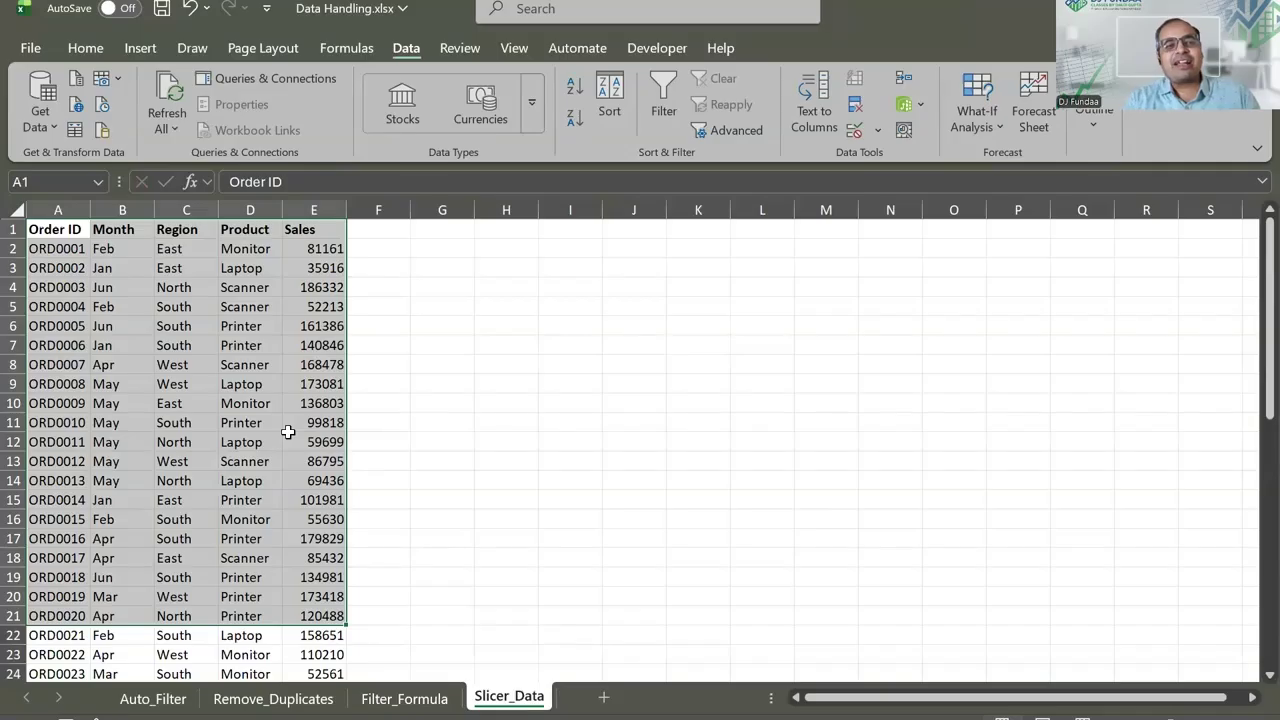
{"action": "key", "text": "ctrl+Home"}
{"action": "key", "text": "ctrl+shift+Right"}
{"action": "key", "text": "ctrl+shift+Down"}
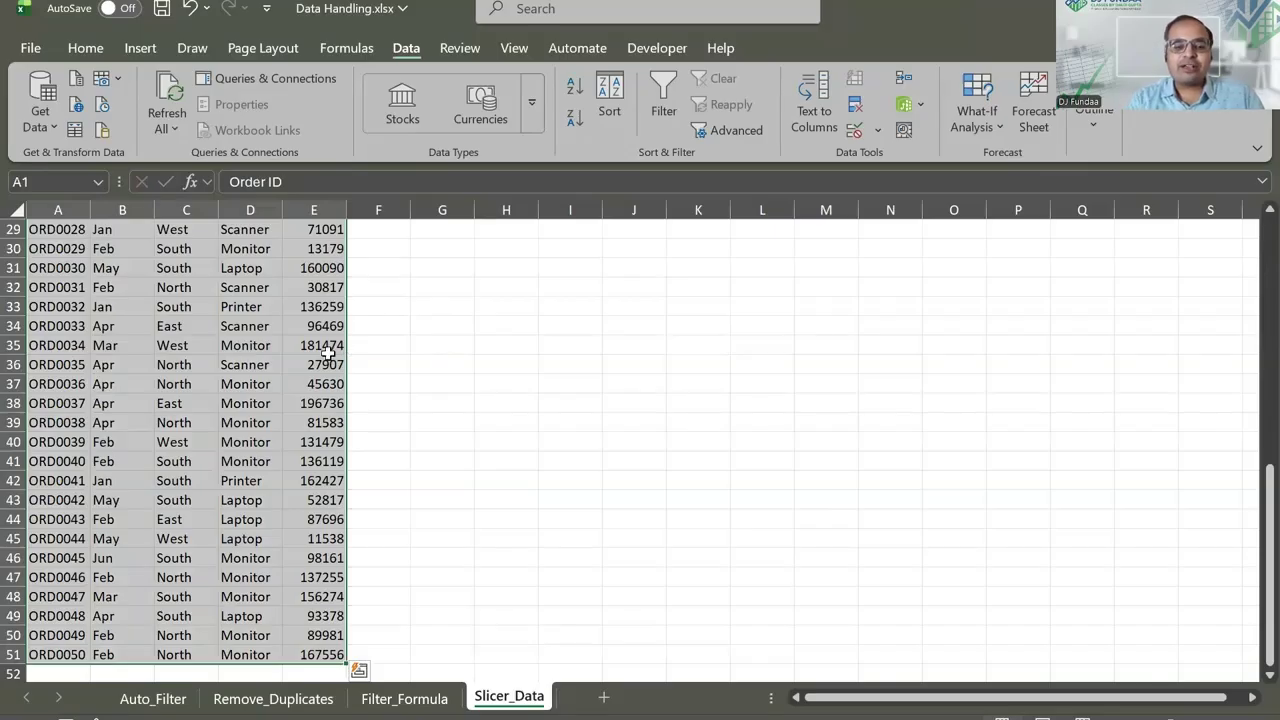
{"action": "key", "text": "ctrl+t"}
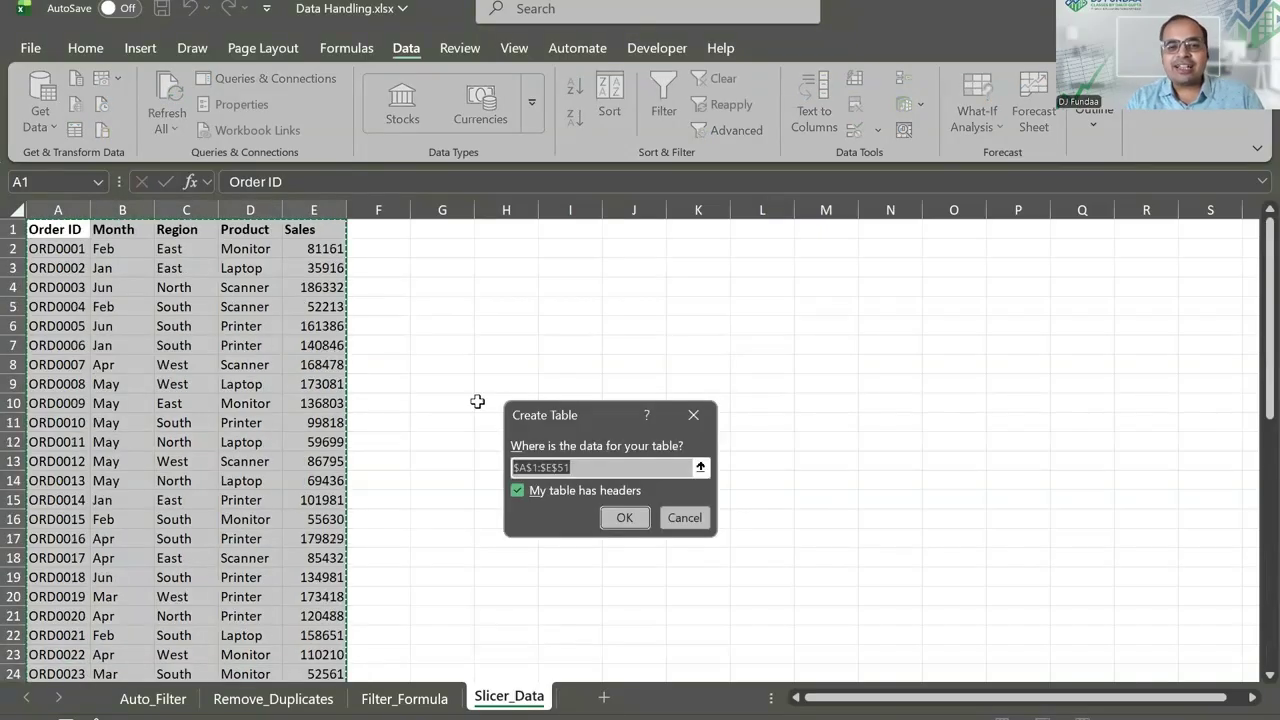
{"action": "left_click", "coordinate": [634, 517]}
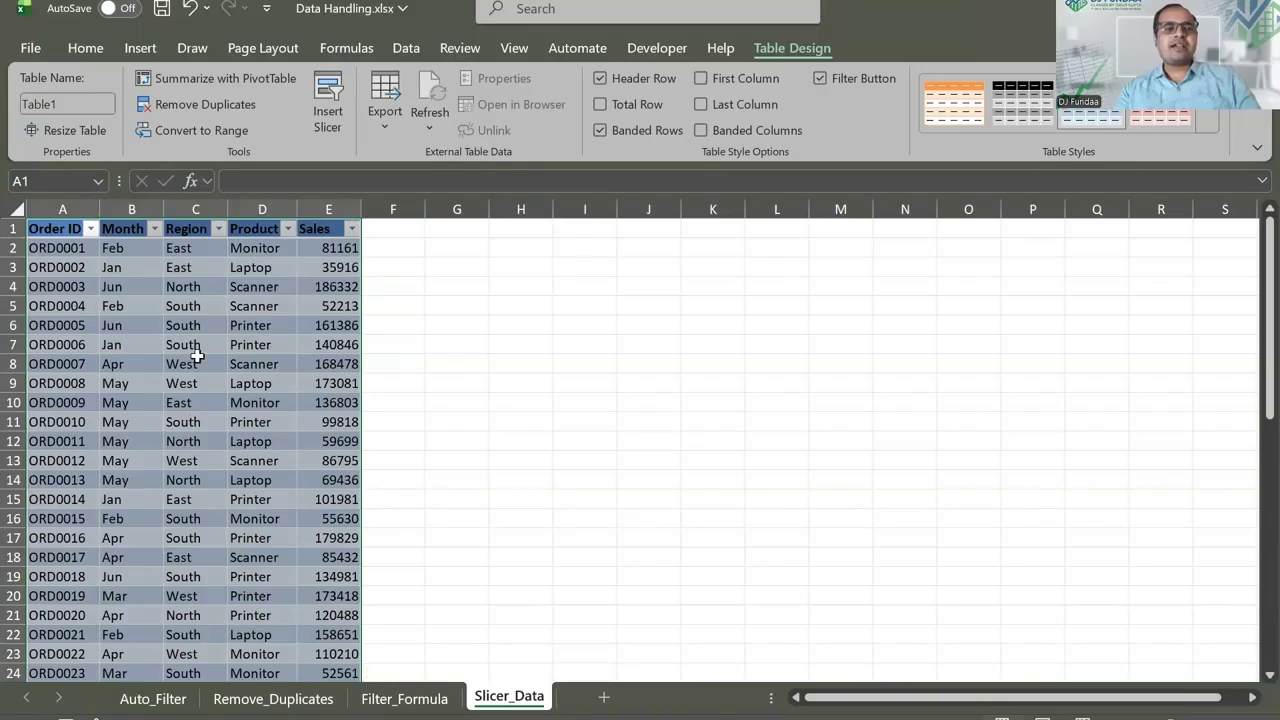
Insert slicers for the Month, Region and Product fields of the order table
{"action": "left_click", "coordinate": [215, 299]}
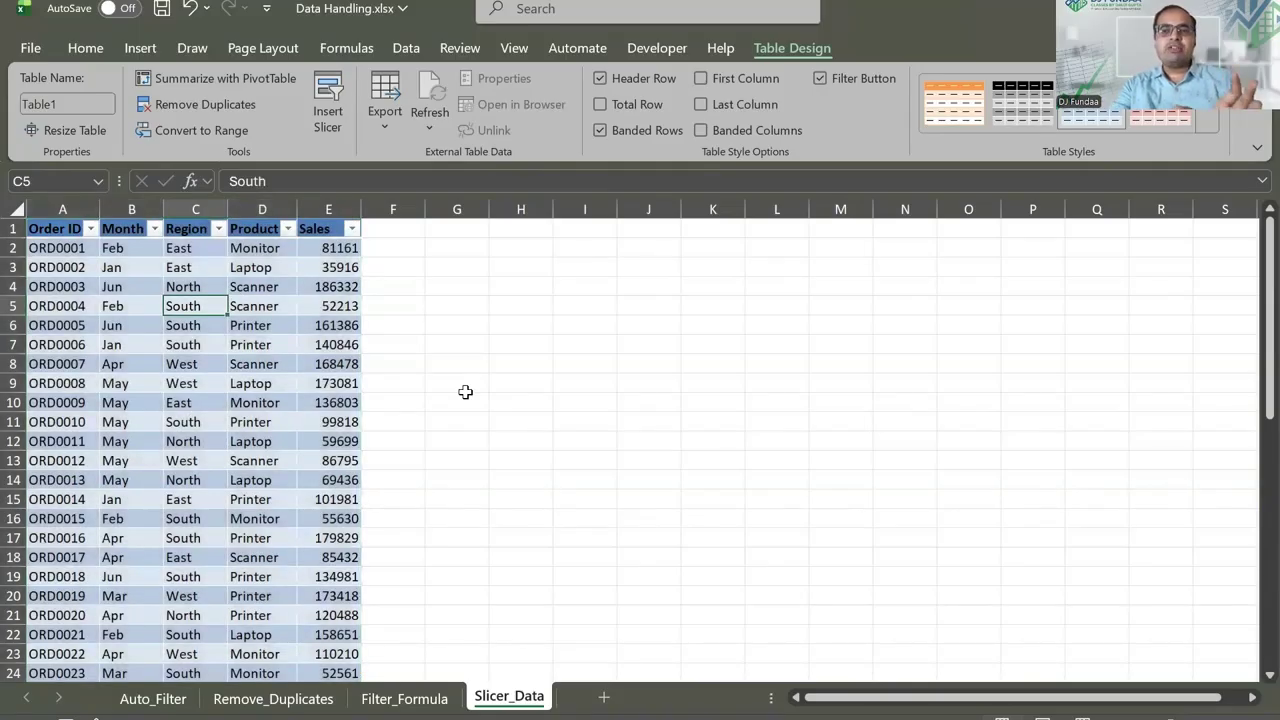
{"action": "left_click", "coordinate": [140, 48]}
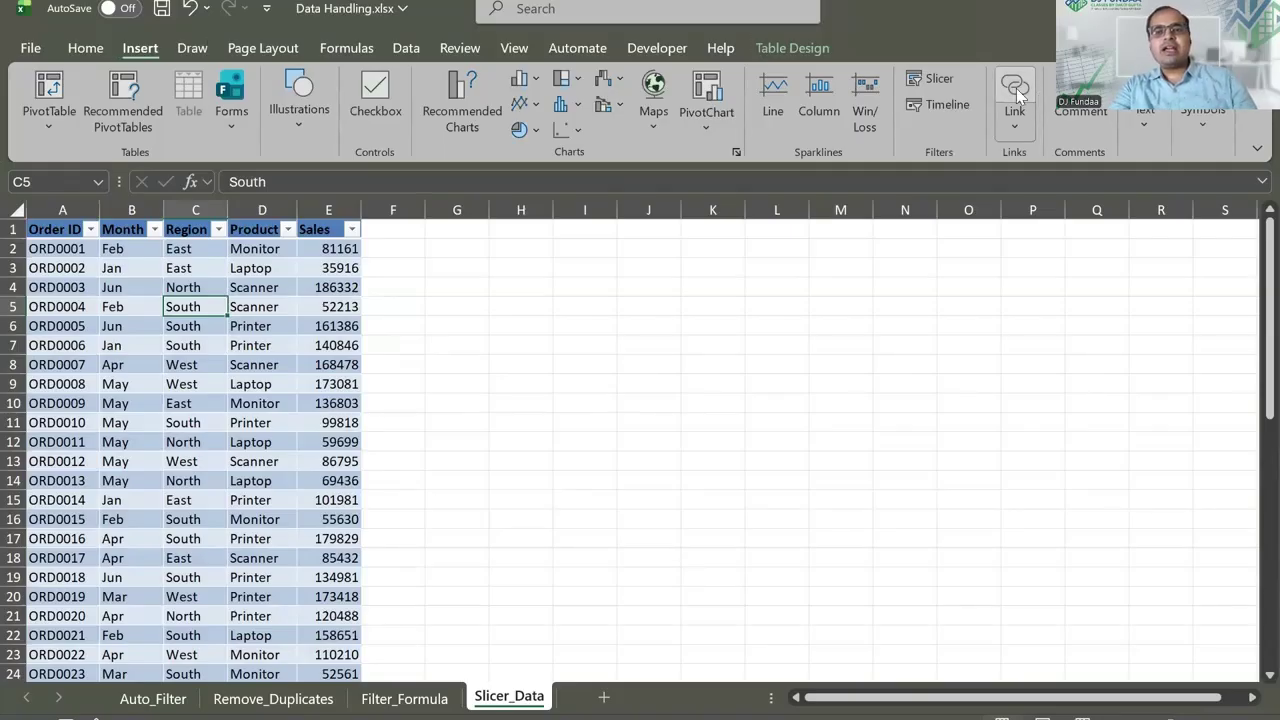
{"action": "left_click", "coordinate": [940, 78]}
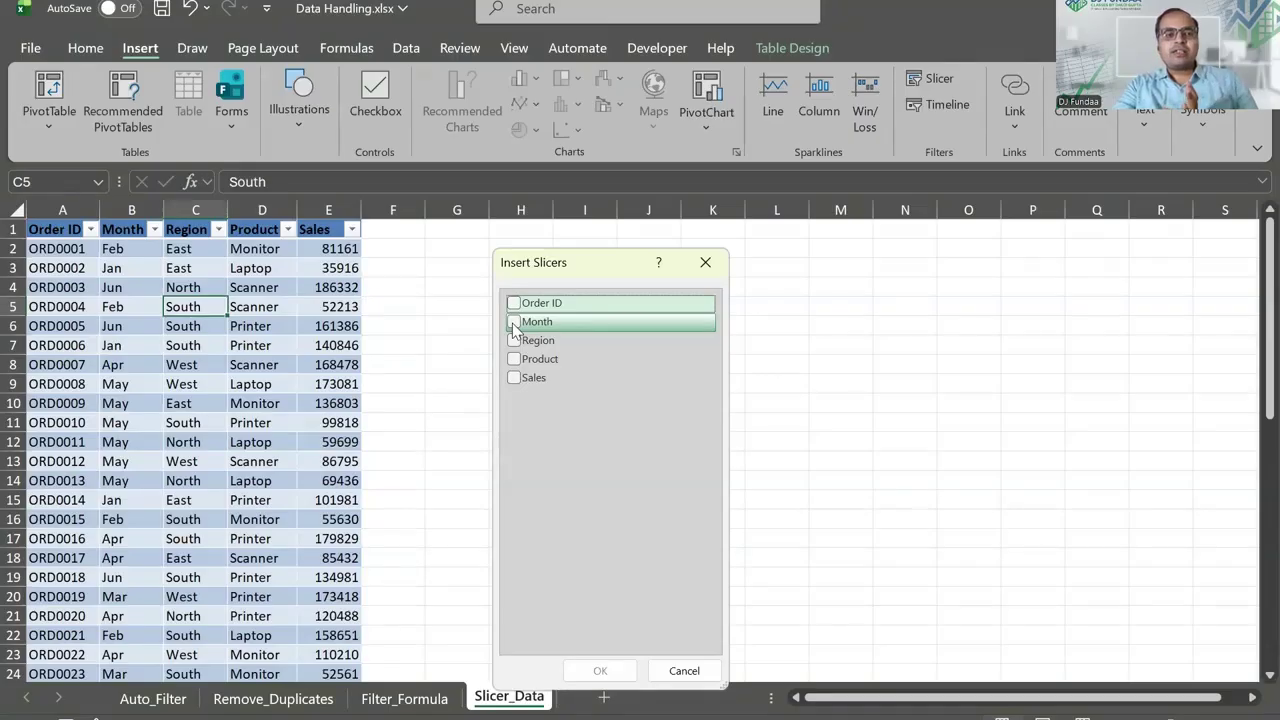
{"action": "left_click", "coordinate": [514, 323]}
{"action": "left_click", "coordinate": [514, 340]}
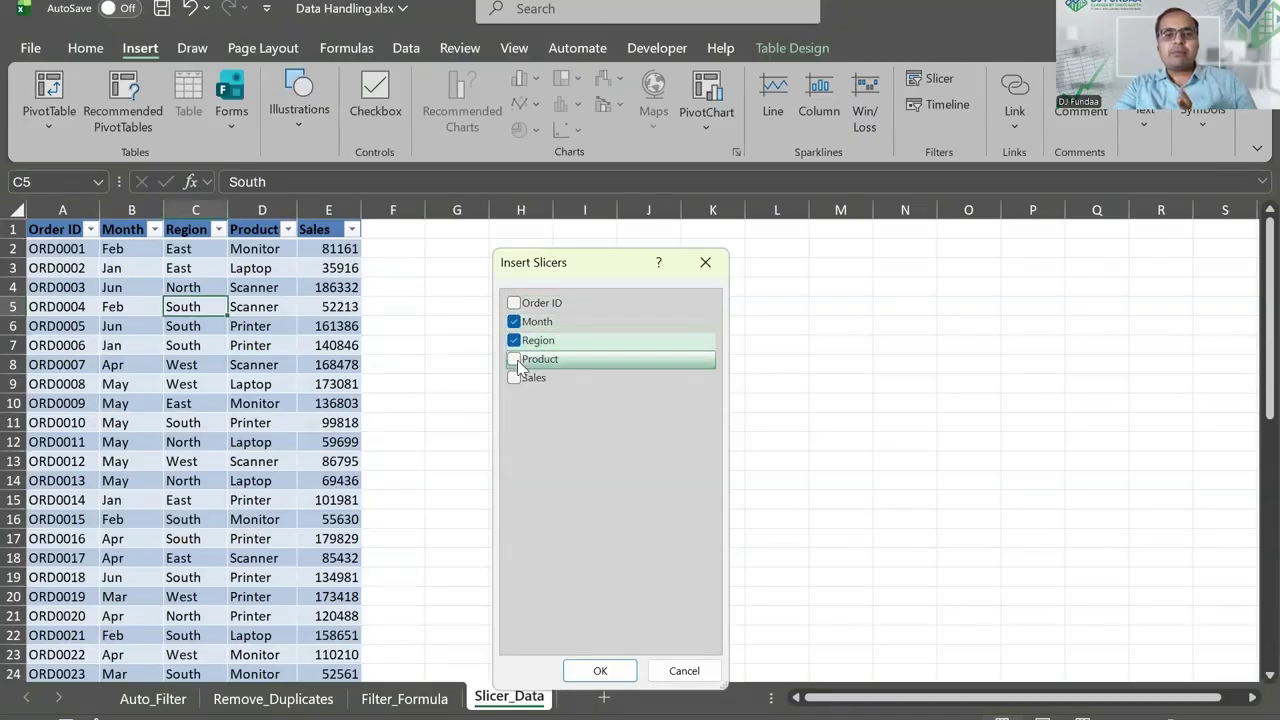
{"action": "left_click", "coordinate": [514, 360]}
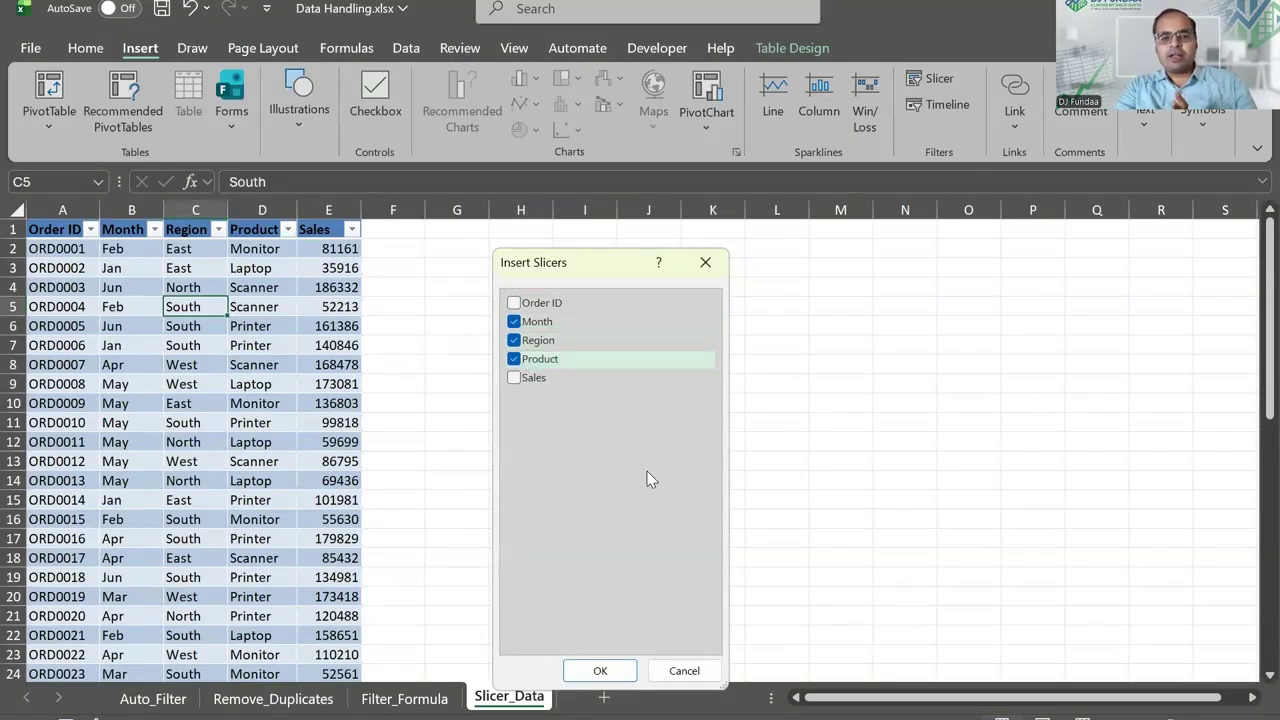
{"action": "left_click", "coordinate": [600, 671]}
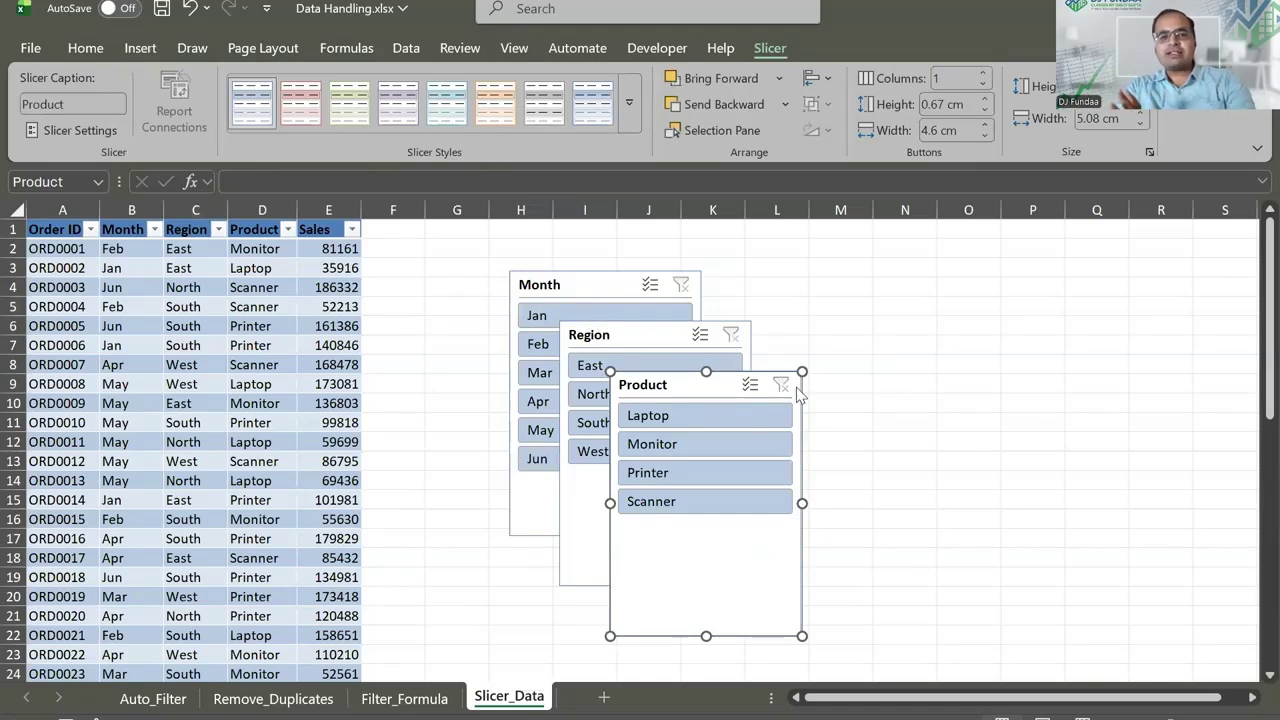
Insert six blank rows above the order table's header row
{"action": "left_click", "coordinate": [415, 234]}
{"action": "key", "text": "shift+space"}
{"action": "key", "text": "alt+i"}
{"action": "key", "text": "r"}
{"action": "key", "text": "alt+i"}
{"action": "key", "text": "r"}
{"action": "key", "text": "alt+i"}
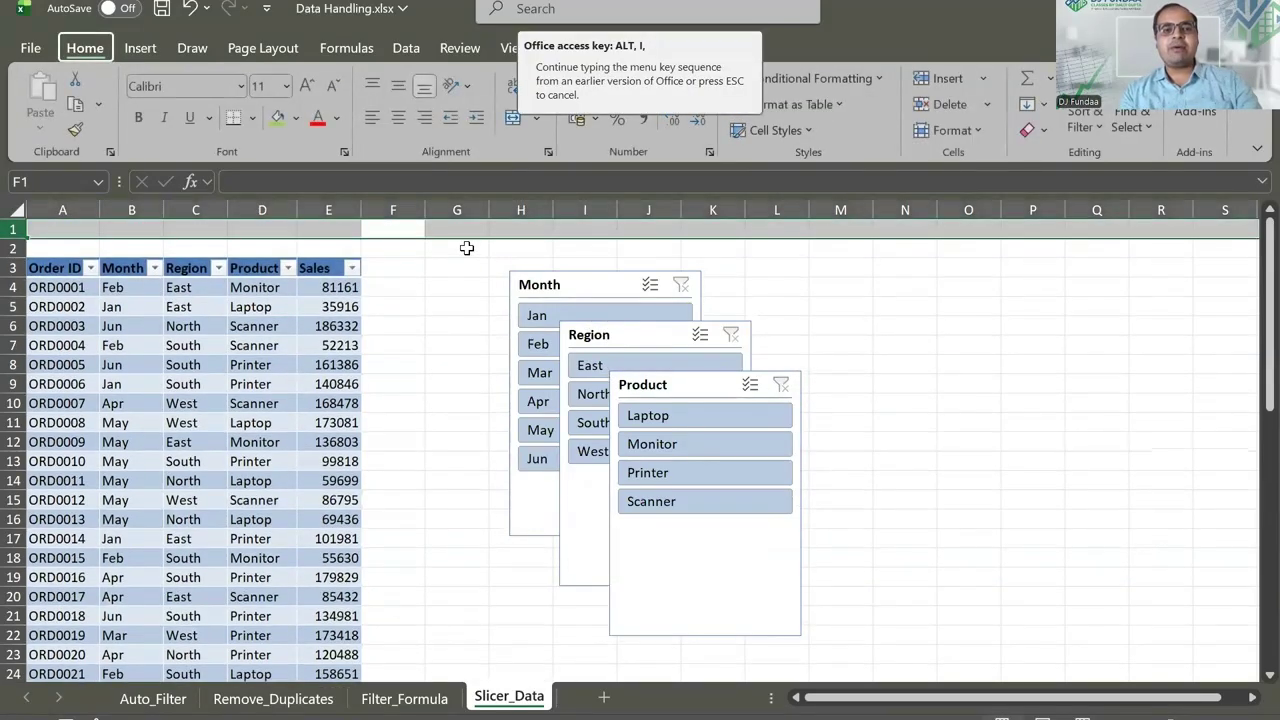
{"action": "key", "text": "r"}
{"action": "key", "text": "alt+i"}
{"action": "key", "text": "r"}
{"action": "key", "text": "alt+i"}
{"action": "key", "text": "r"}
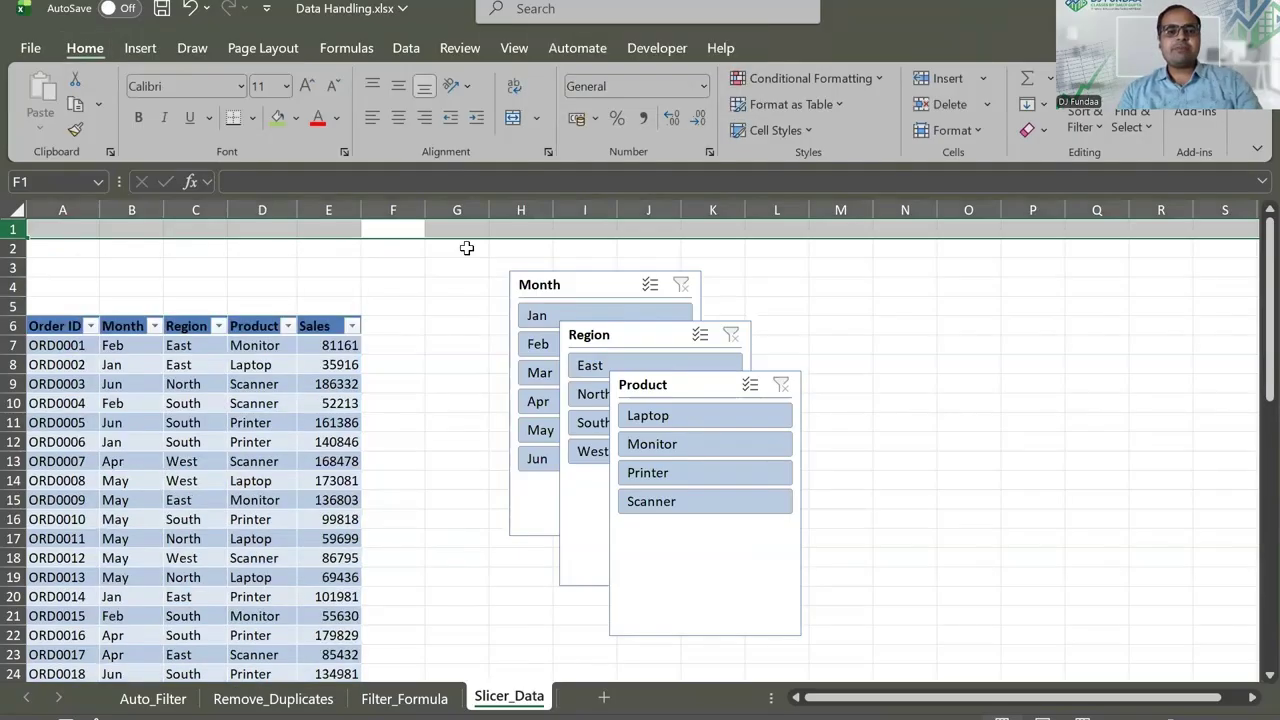
{"action": "key", "text": "alt+i"}
{"action": "key", "text": "r"}
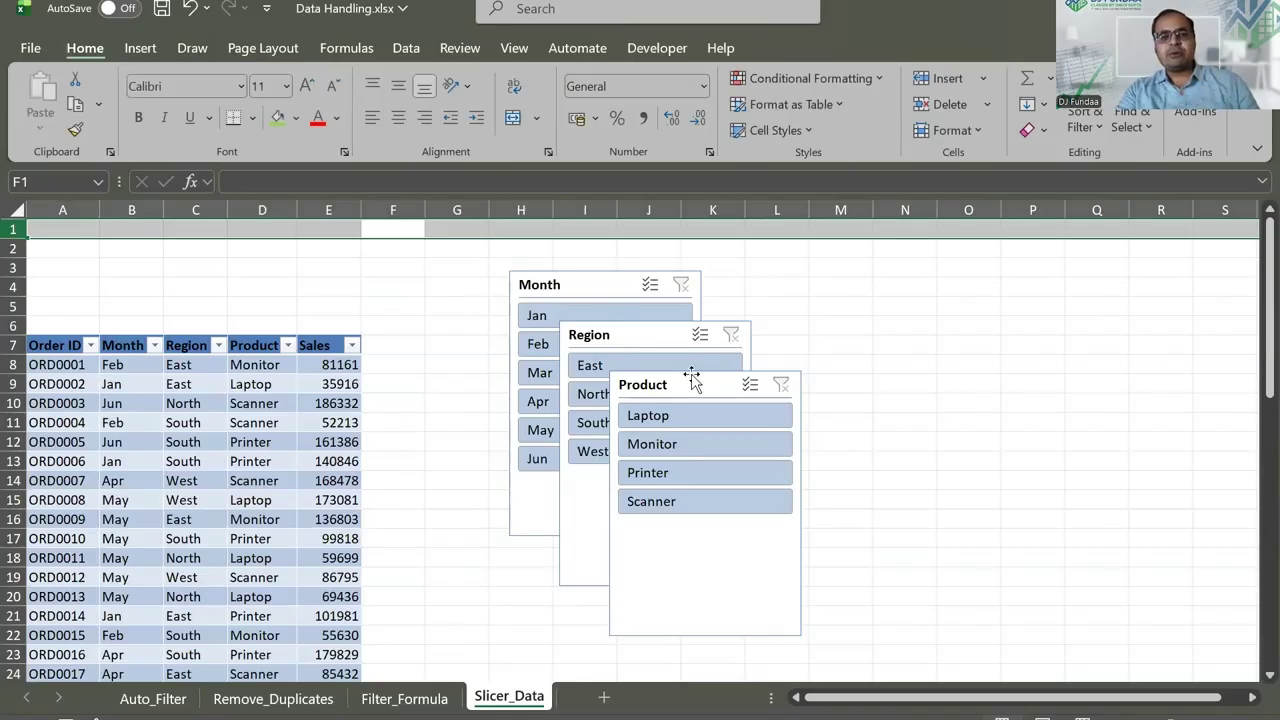
Separate the overlapping slicers, placing the Month slicer at cell A1 and the Region and Product slicers clear of the table
{"action": "left_click_drag", "start_coordinate": [623, 374], "coordinate": [872, 362]}
{"action": "left_click_drag", "start_coordinate": [586, 334], "coordinate": [755, 392]}
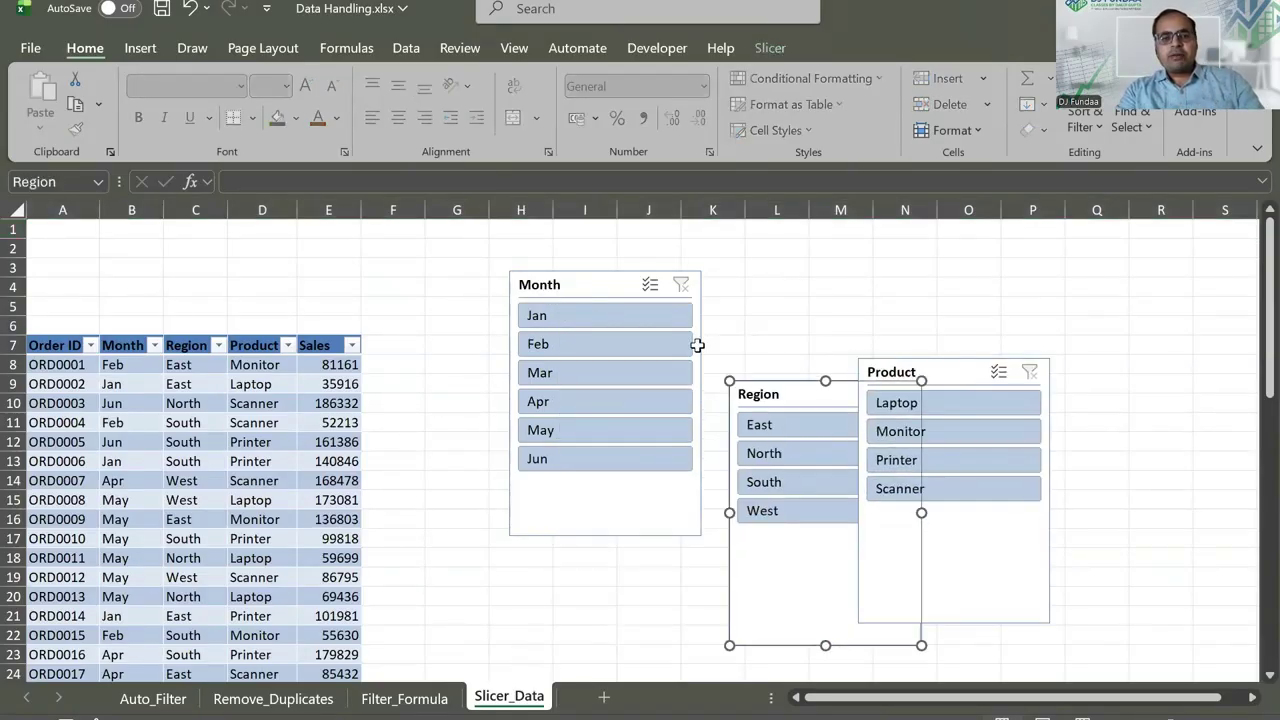
{"action": "left_click_drag", "start_coordinate": [505, 278], "coordinate": [53, 236]}
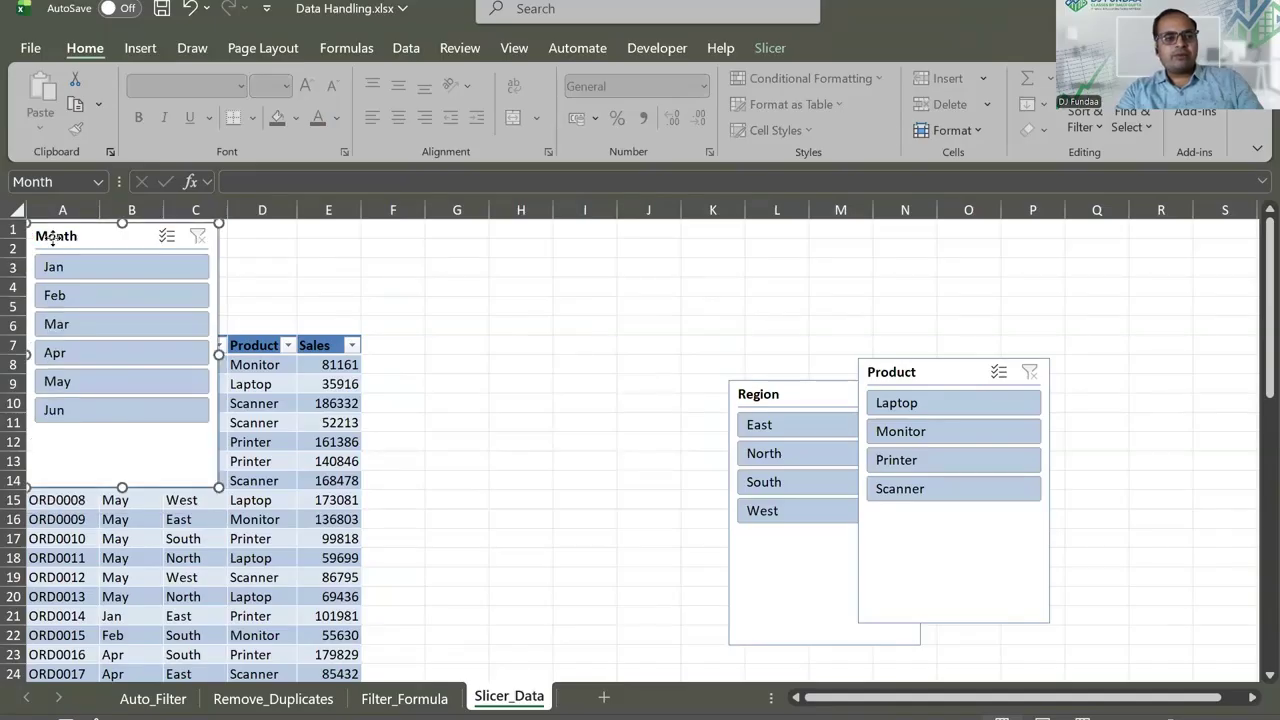
Arrange the Month slicer's buttons in 6 columns and resize it to about 1.6 cm high and 9.1 cm wide above the table
{"action": "right_click", "coordinate": [53, 236]}
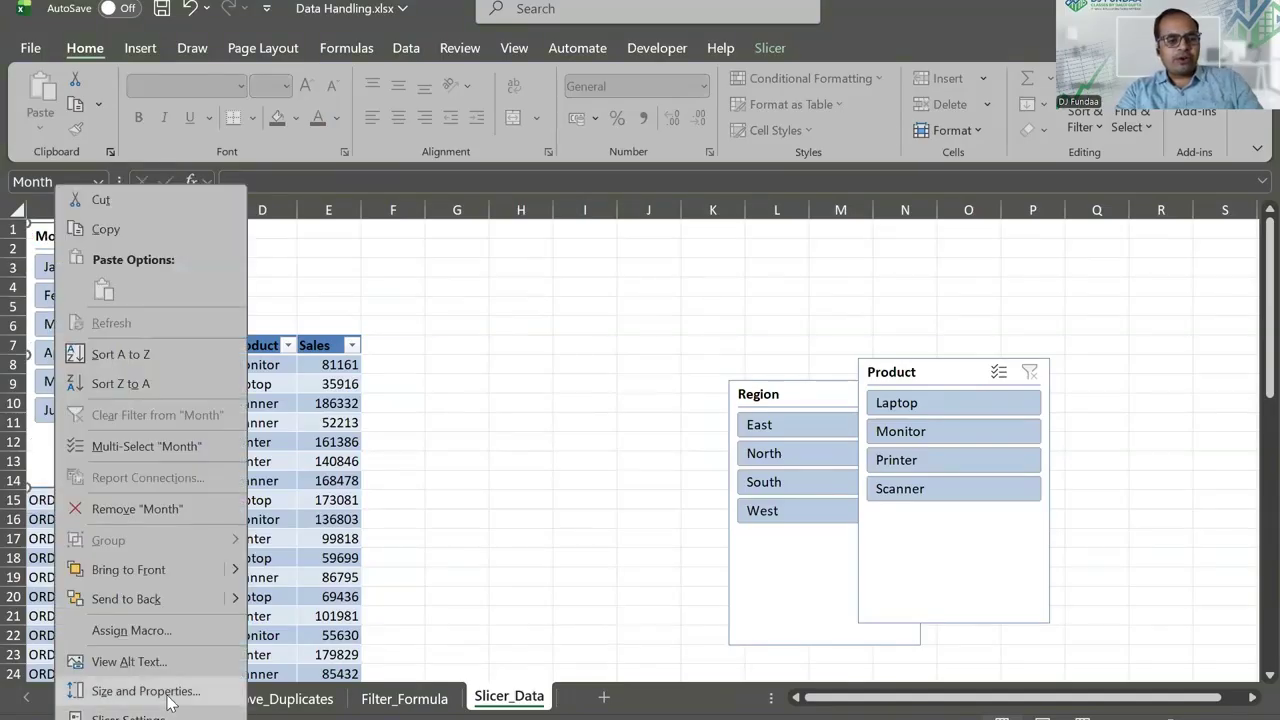
{"action": "left_click", "coordinate": [146, 691]}
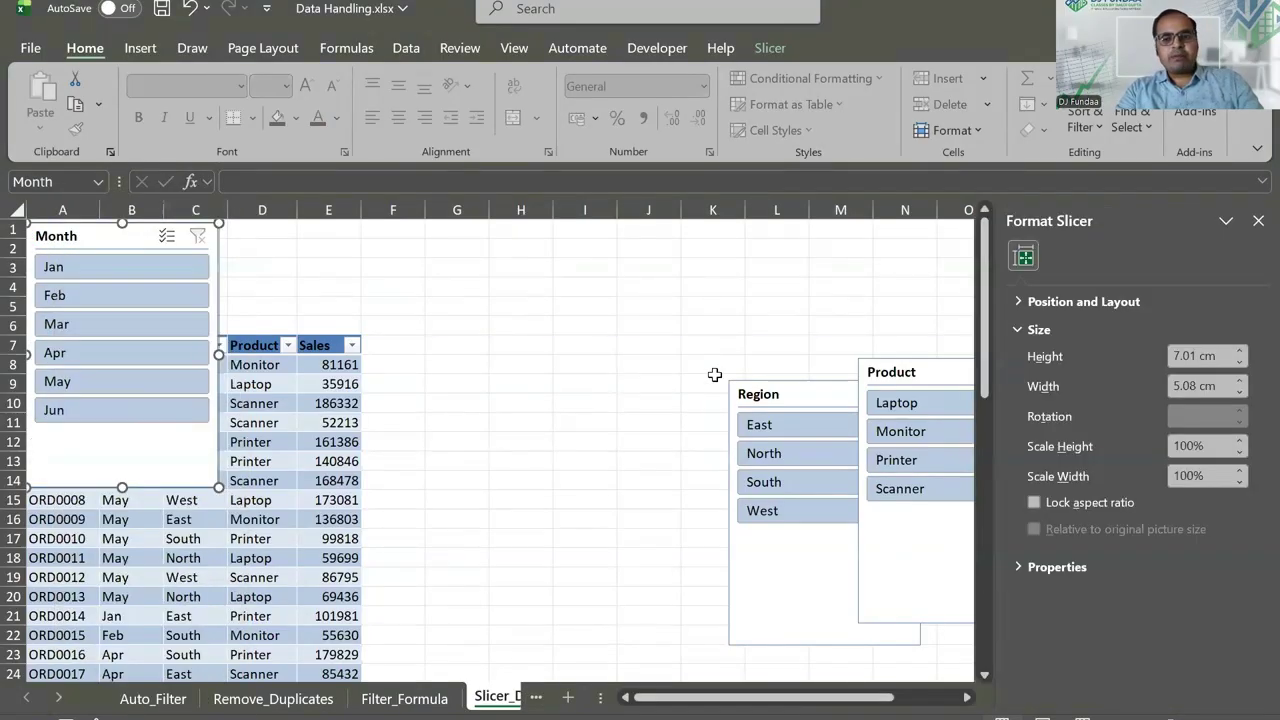
{"action": "left_click", "coordinate": [1018, 300]}
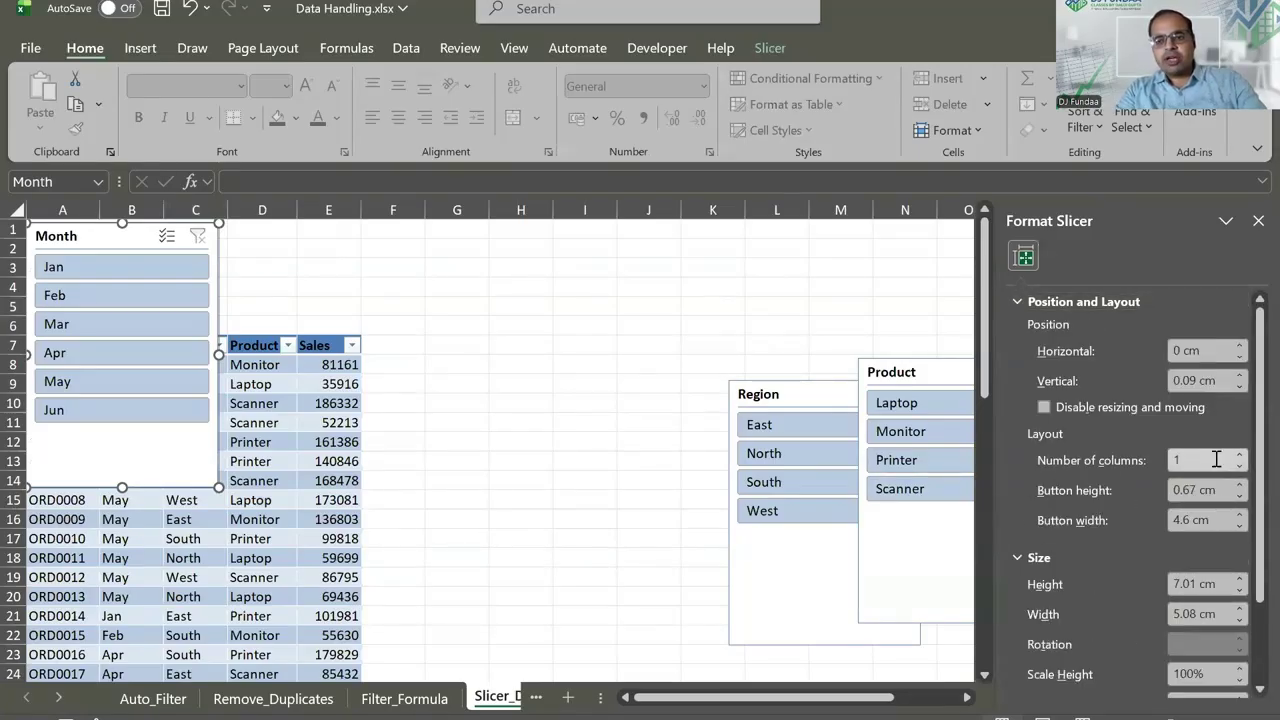
{"action": "left_click", "coordinate": [1241, 455]}
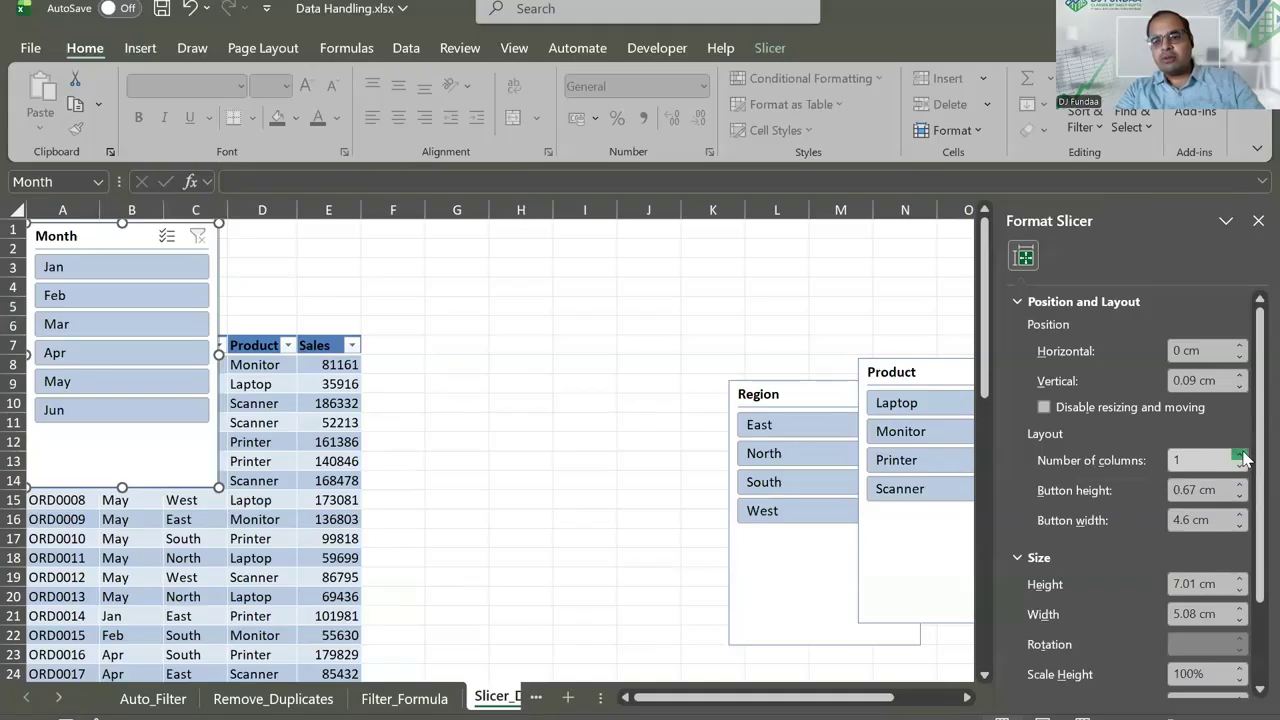
{"action": "left_click", "coordinate": [1241, 455]}
{"action": "left_click", "coordinate": [1241, 455]}
{"action": "left_click", "coordinate": [1241, 455]}
{"action": "left_click", "coordinate": [1241, 455]}
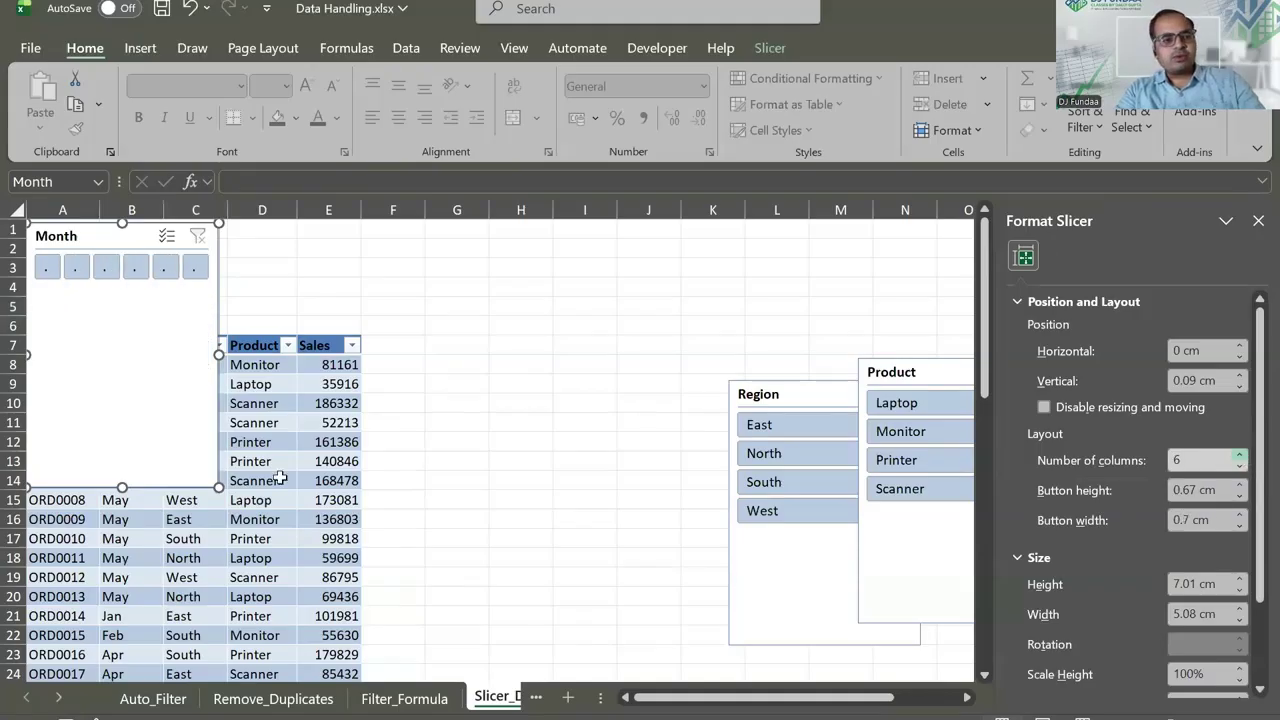
{"action": "left_click_drag", "start_coordinate": [219, 487], "coordinate": [371, 285]}
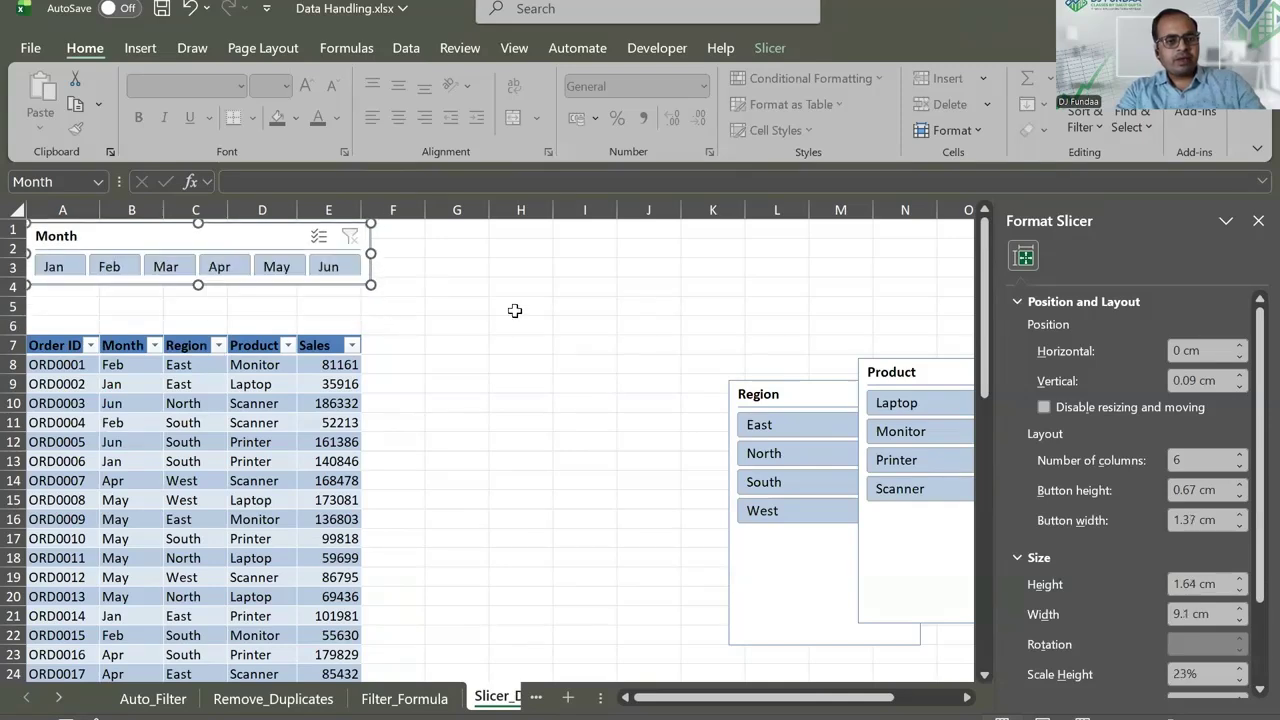
Place the Region and Product slicers side by side next to the Month slicer and shrink both to fit their buttons
{"action": "left_click_drag", "start_coordinate": [762, 395], "coordinate": [408, 242]}
{"action": "left_click_drag", "start_coordinate": [514, 405], "coordinate": [459, 378]}
{"action": "left_click_drag", "start_coordinate": [871, 369], "coordinate": [503, 245]}
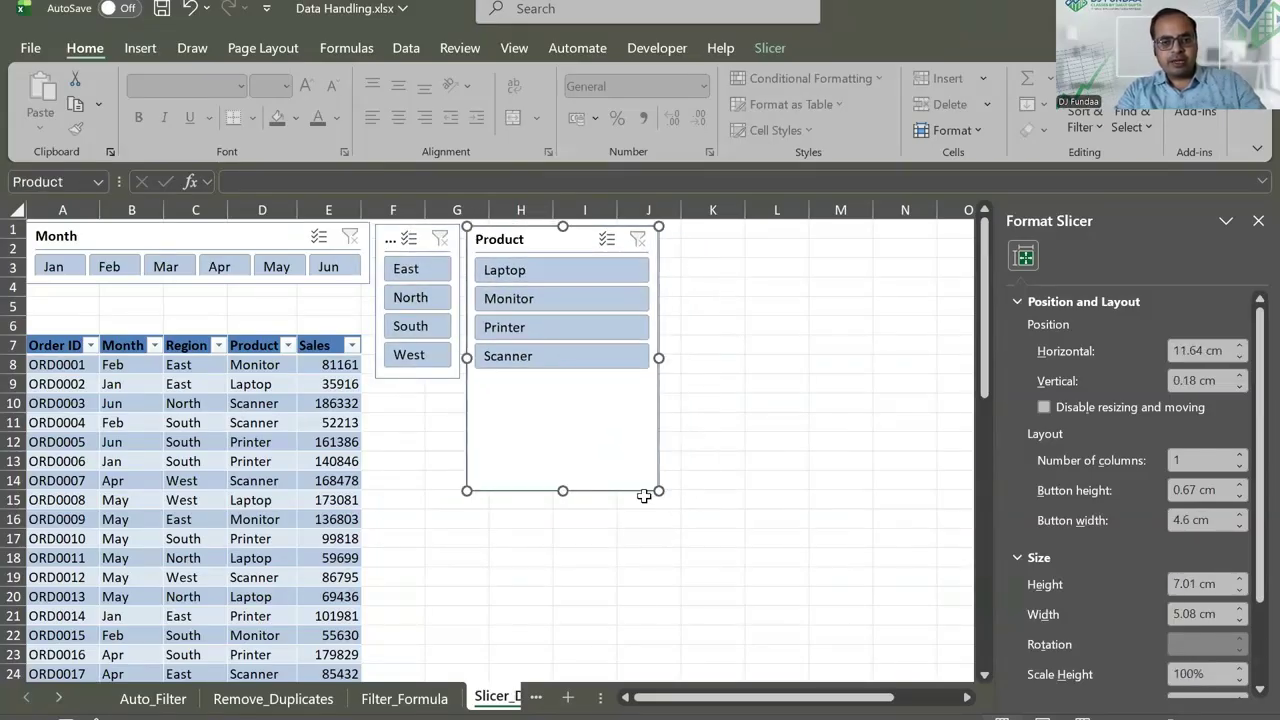
{"action": "left_click_drag", "start_coordinate": [657, 490], "coordinate": [614, 385]}
Enter =SUBTOTAL(9,E8:E172) in E6 above the Sales header to sum the visible sales
{"action": "left_click", "coordinate": [337, 325]}
{"action": "type", "text": "="}
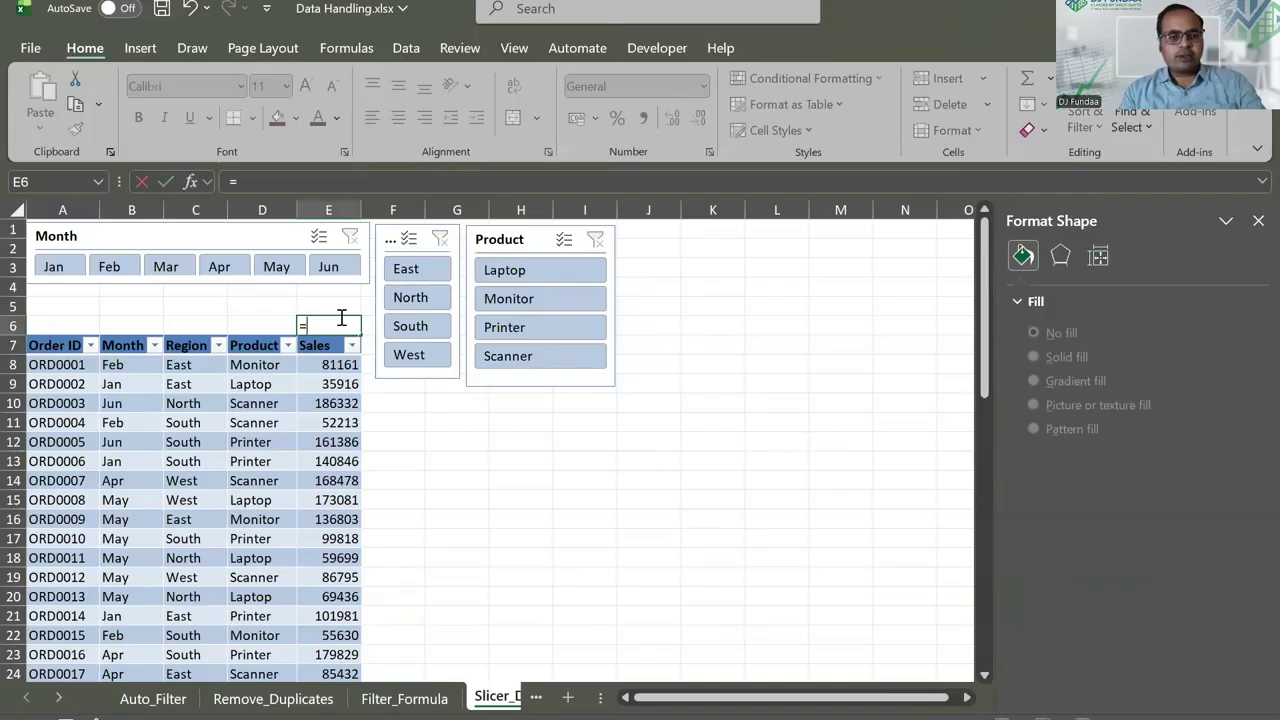
{"action": "type", "text": "sum"}
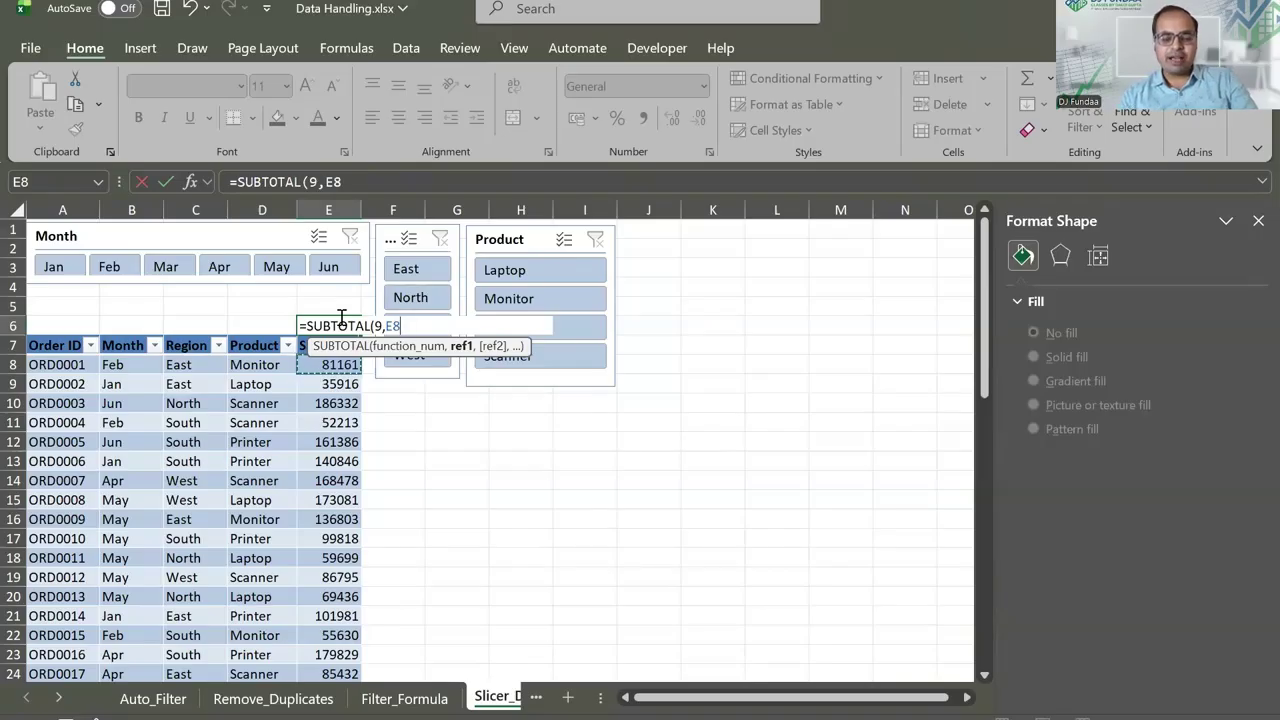
{"action": "key", "text": "ctrl+shift+Down"}
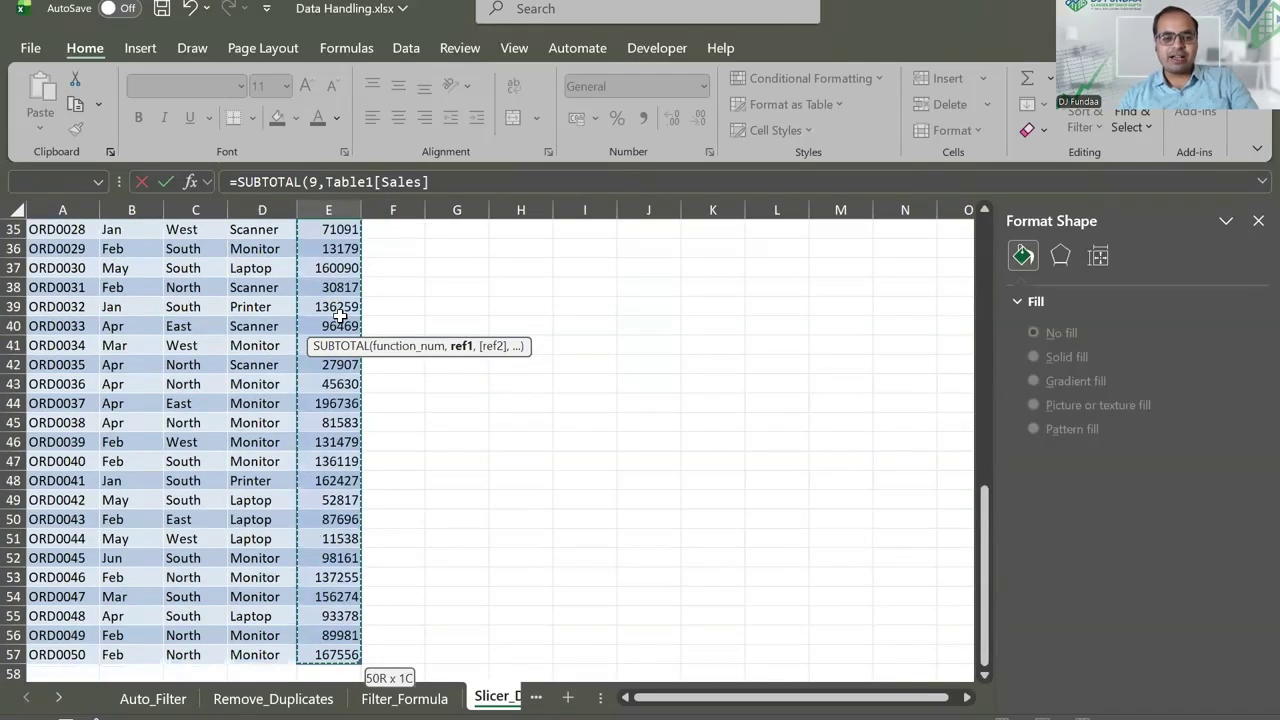
{"action": "key", "text": "shift+Page_Down"}
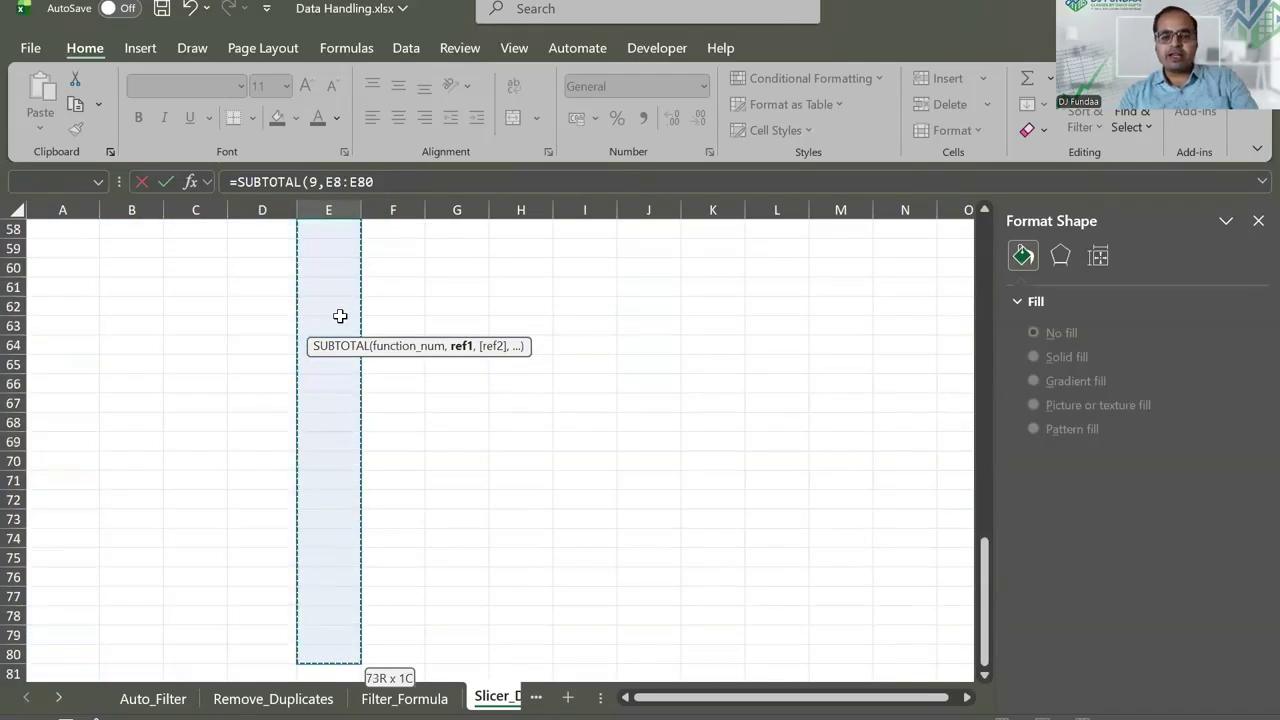
{"action": "key", "text": "shift+Page_Down"}
{"action": "key", "text": "shift+Page_Down"}
{"action": "key", "text": "shift+Page_Down"}
{"action": "key", "text": "shift+Page_Down"}
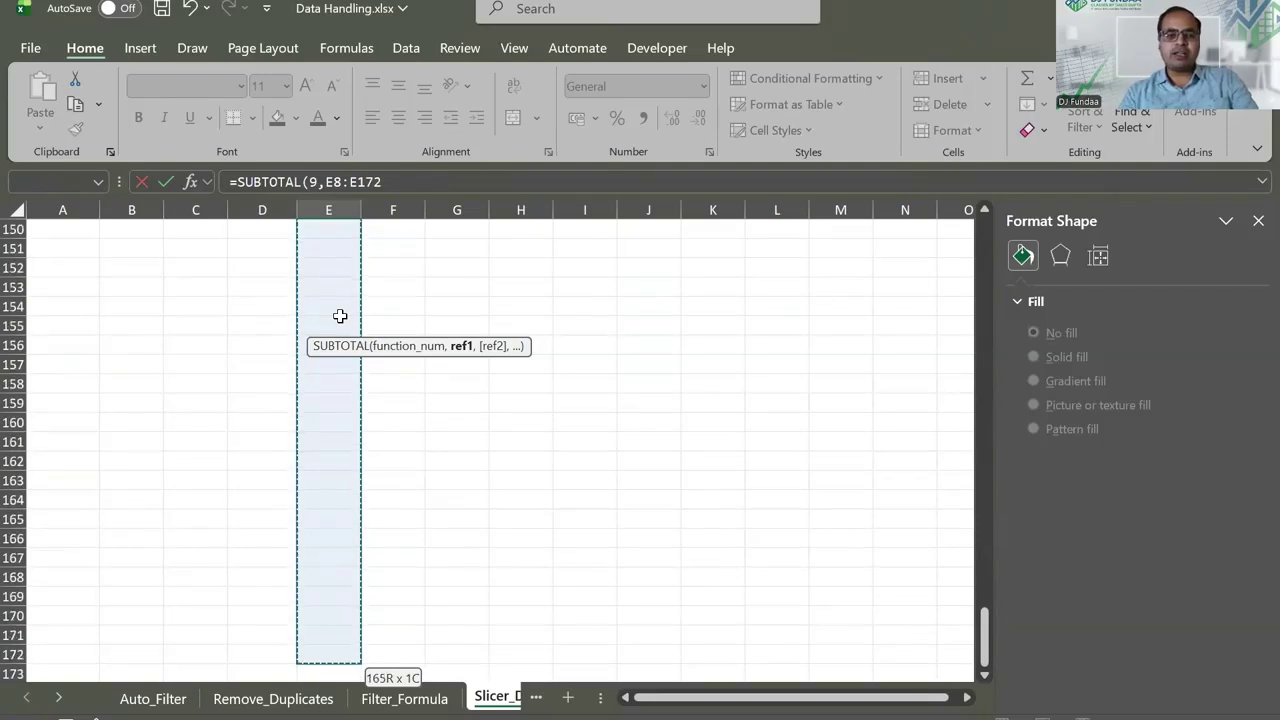
{"action": "key", "text": "Return"}
{"action": "key", "text": "Up"}
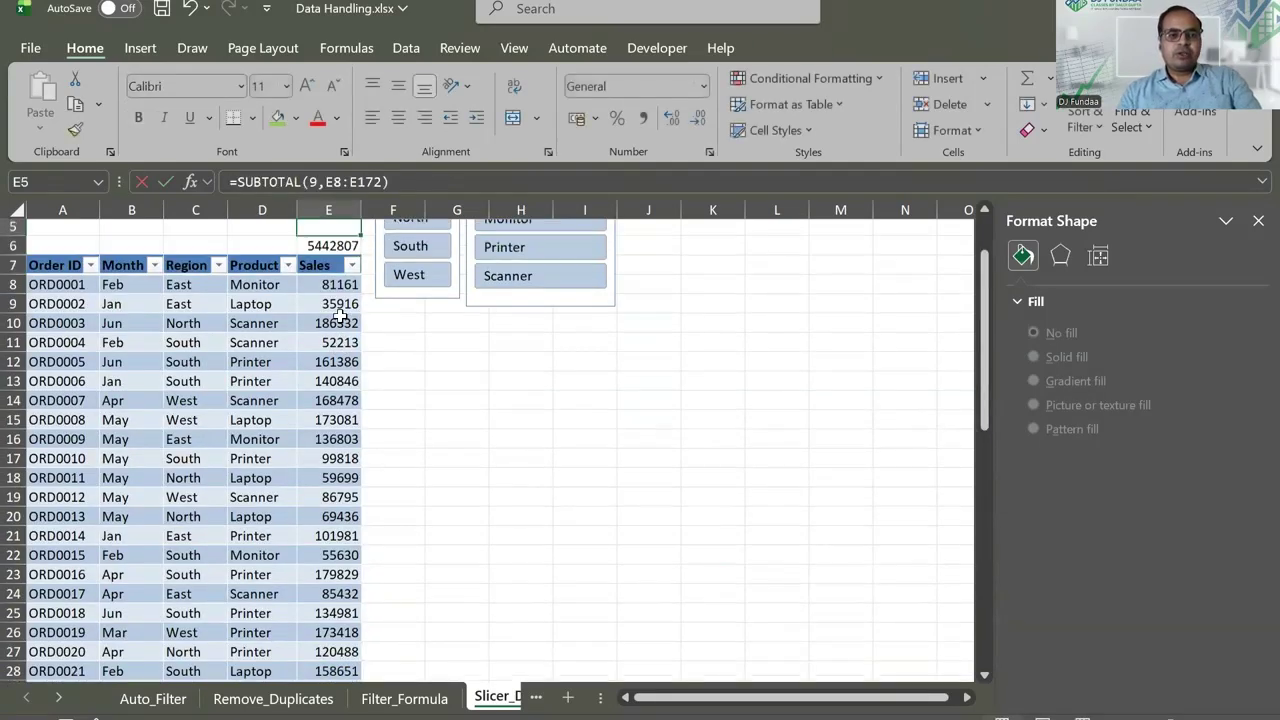
{"action": "scroll", "coordinate": [533, 252], "scroll_direction": "up", "scroll_amount": 1}
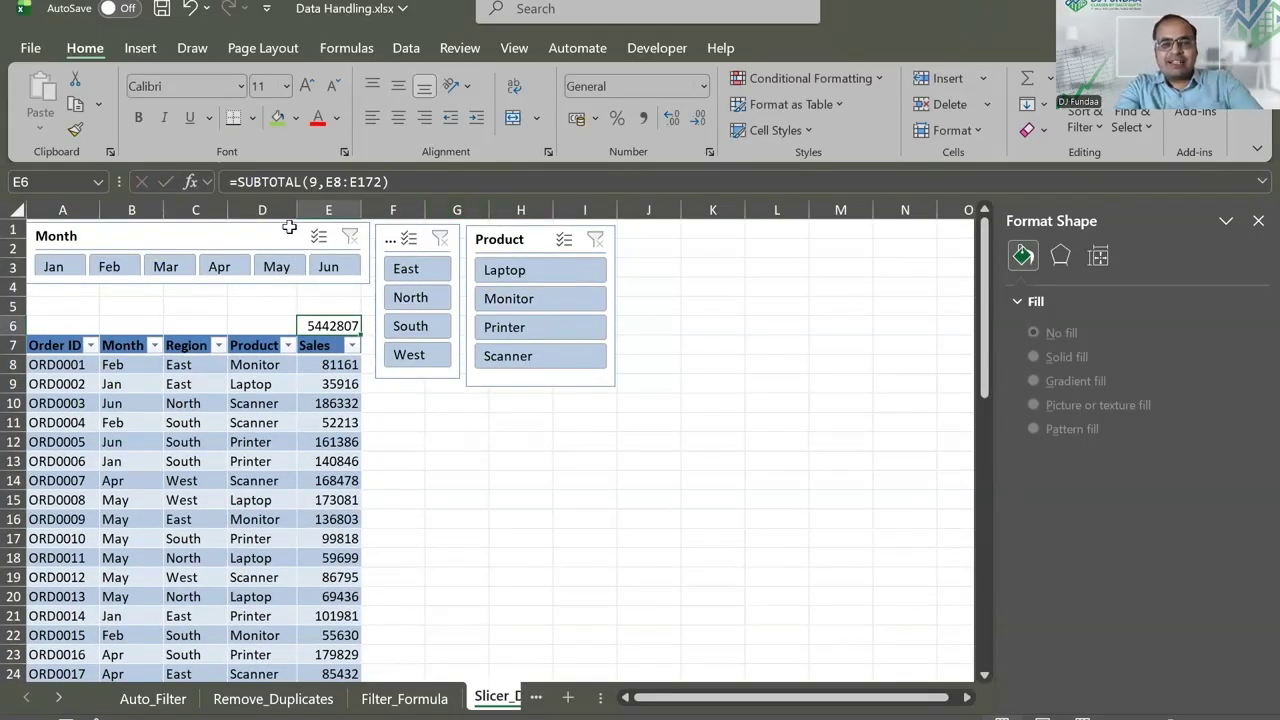
Filter the order table to Jan with the Month slicer and clear that filter again
{"action": "left_click", "coordinate": [54, 272]}
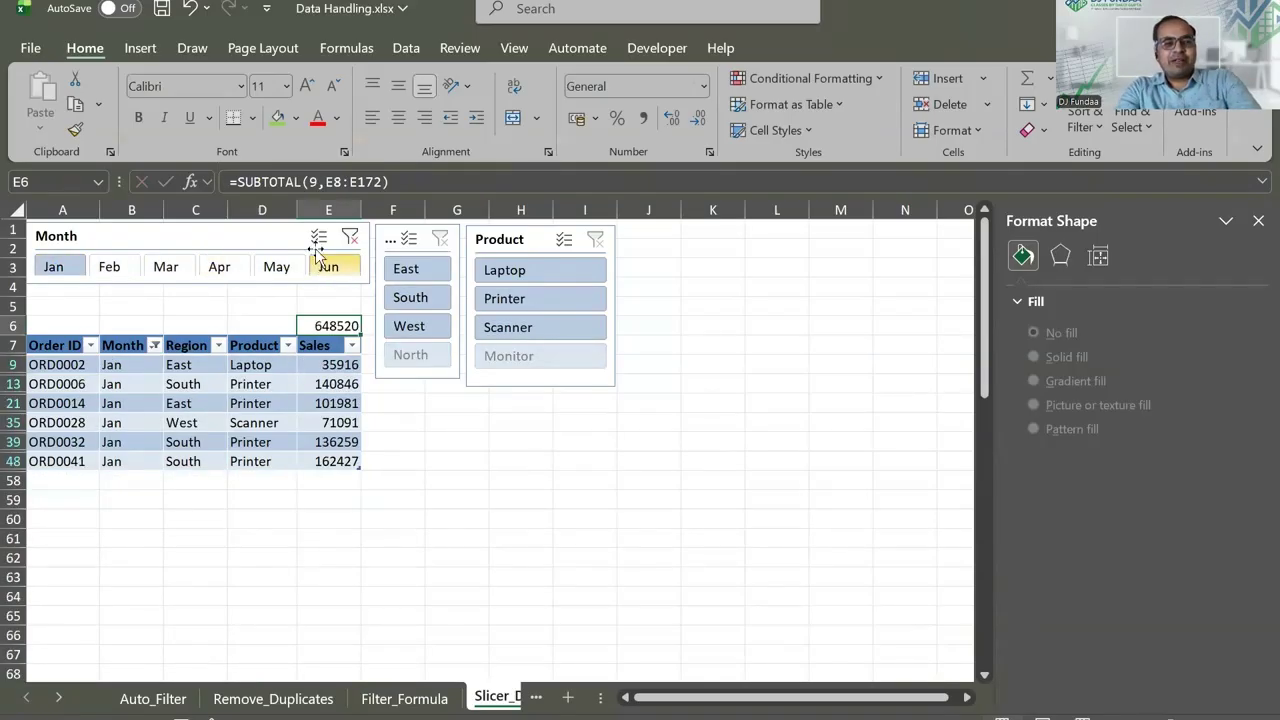
{"action": "left_click", "coordinate": [350, 237]}
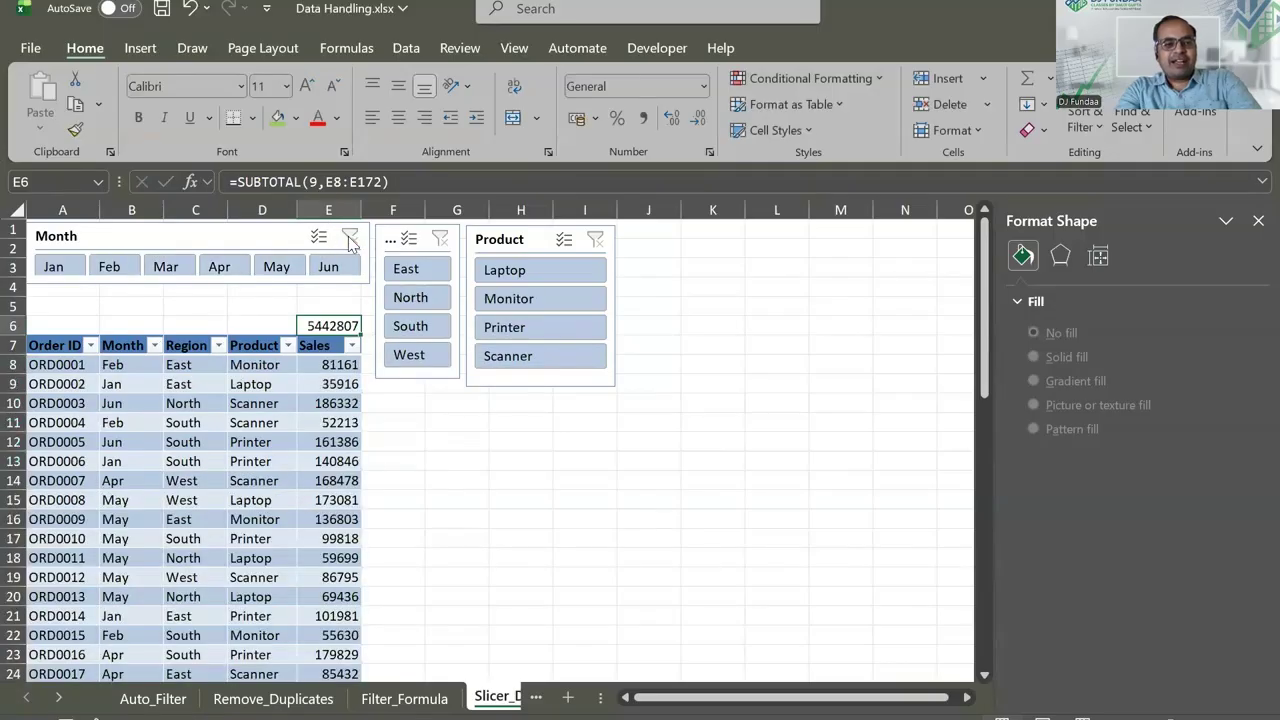
Filter the order table with the slicers to region North, month Apr and product Scanner, briefly trying Feb as the month
{"action": "left_click", "coordinate": [416, 297]}
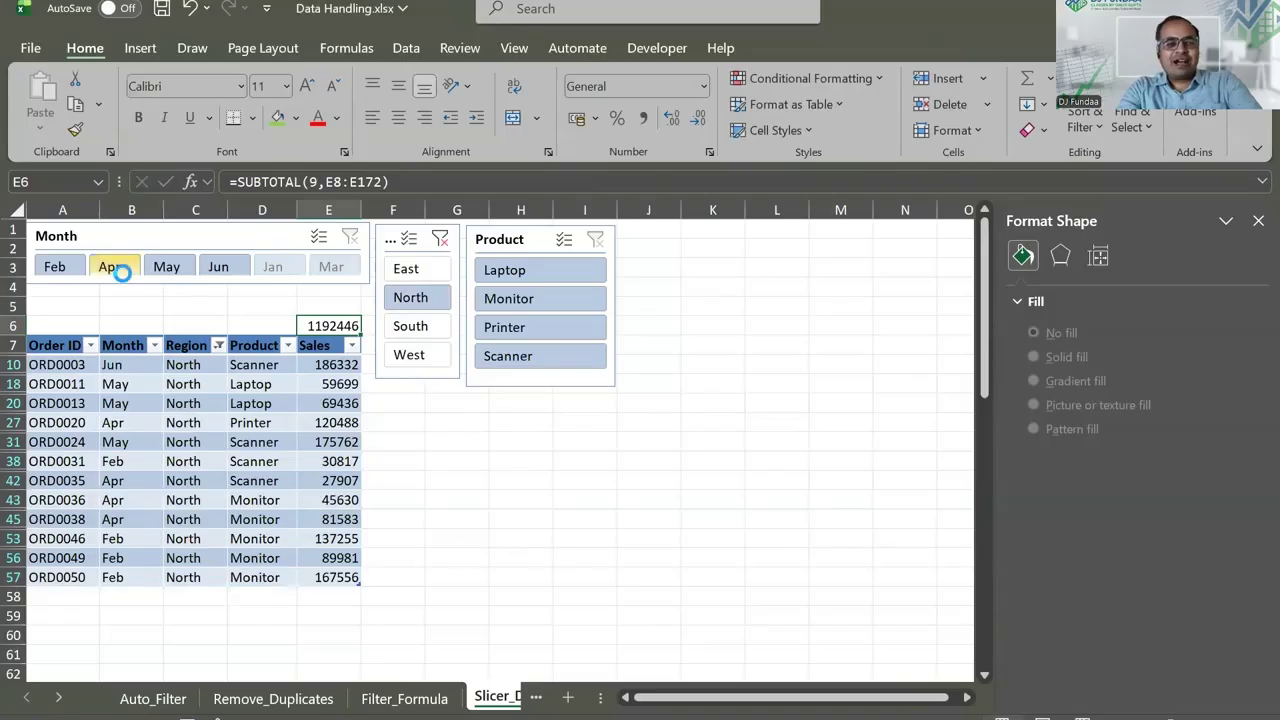
{"action": "left_click", "coordinate": [115, 267]}
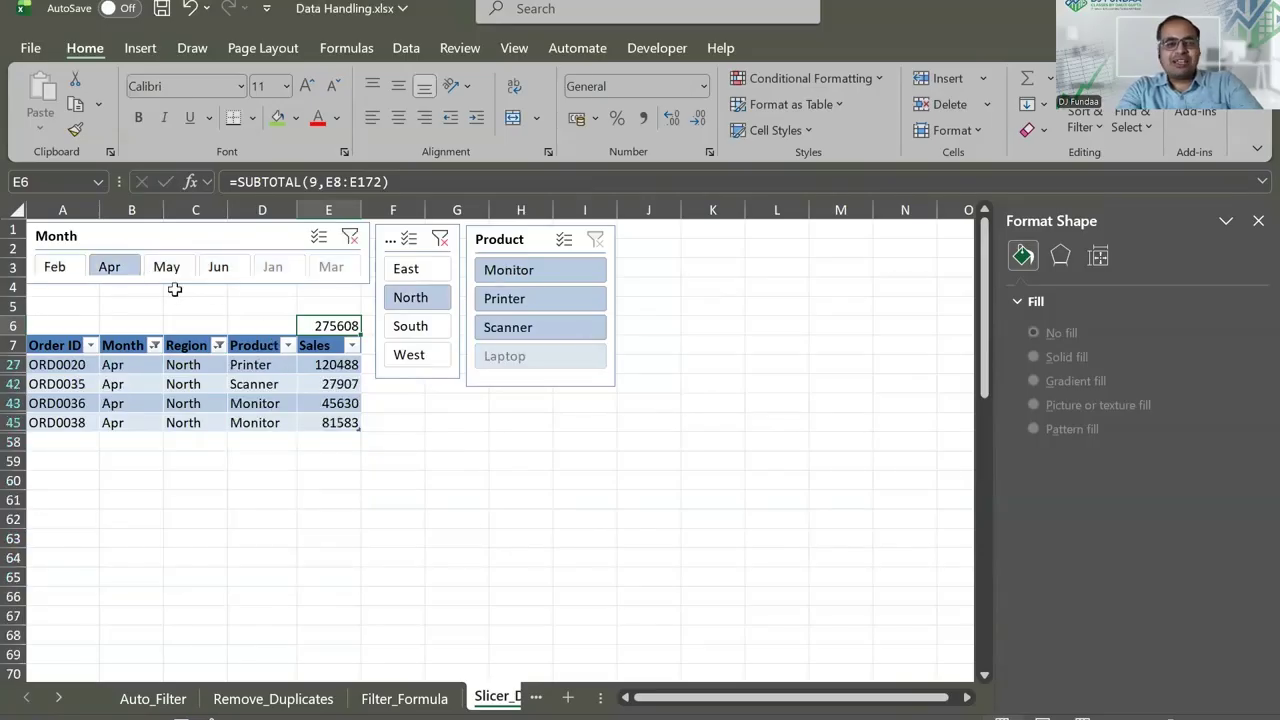
{"action": "left_click", "coordinate": [512, 326]}
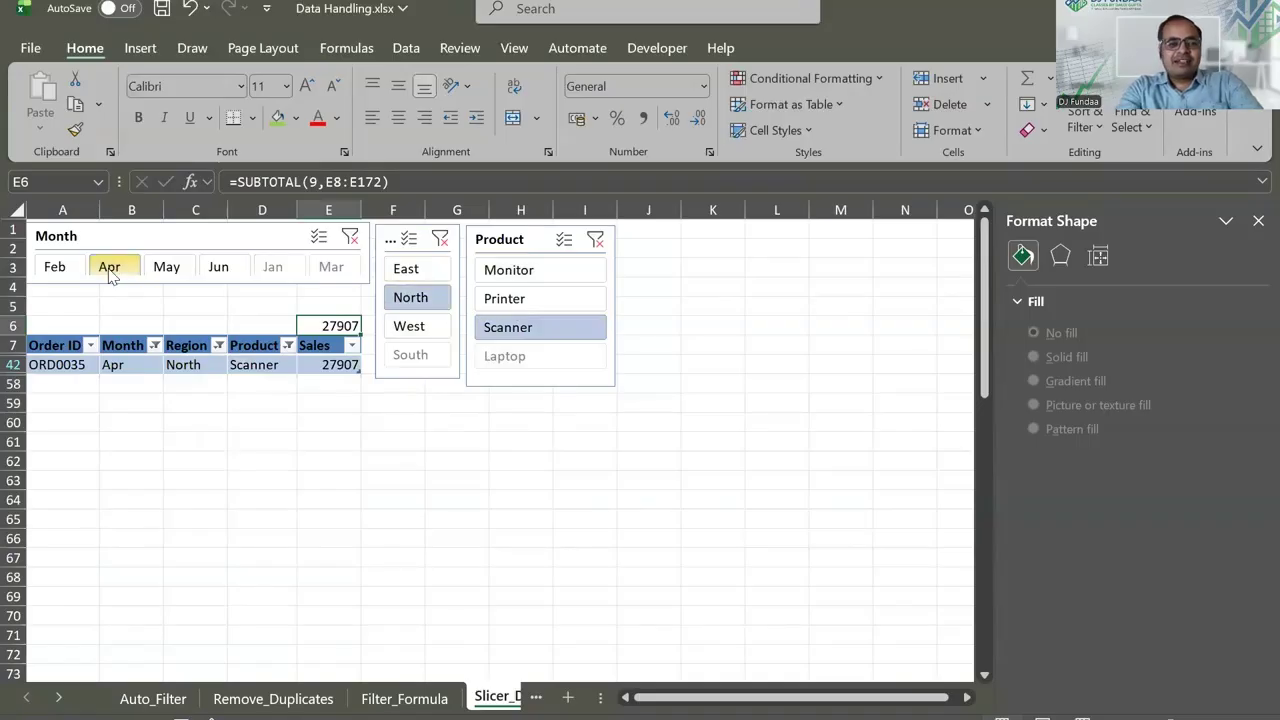
{"action": "left_click", "coordinate": [52, 267]}
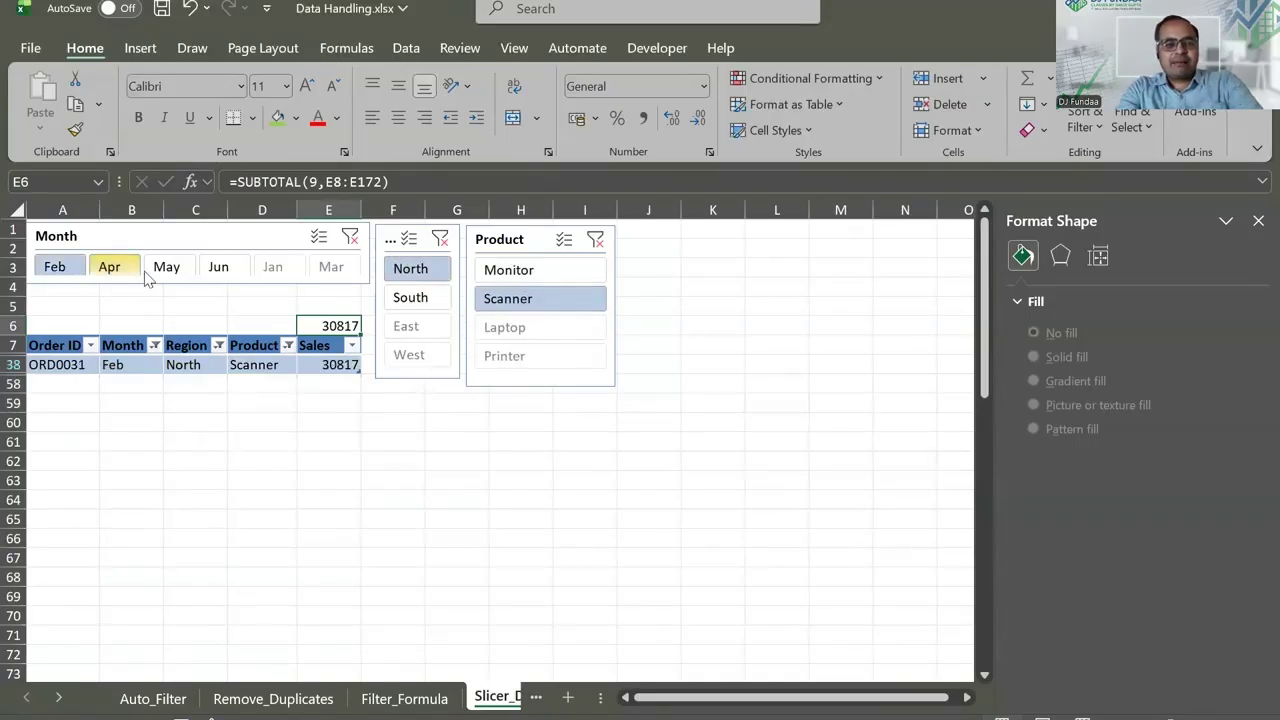
{"action": "left_click", "coordinate": [112, 268]}
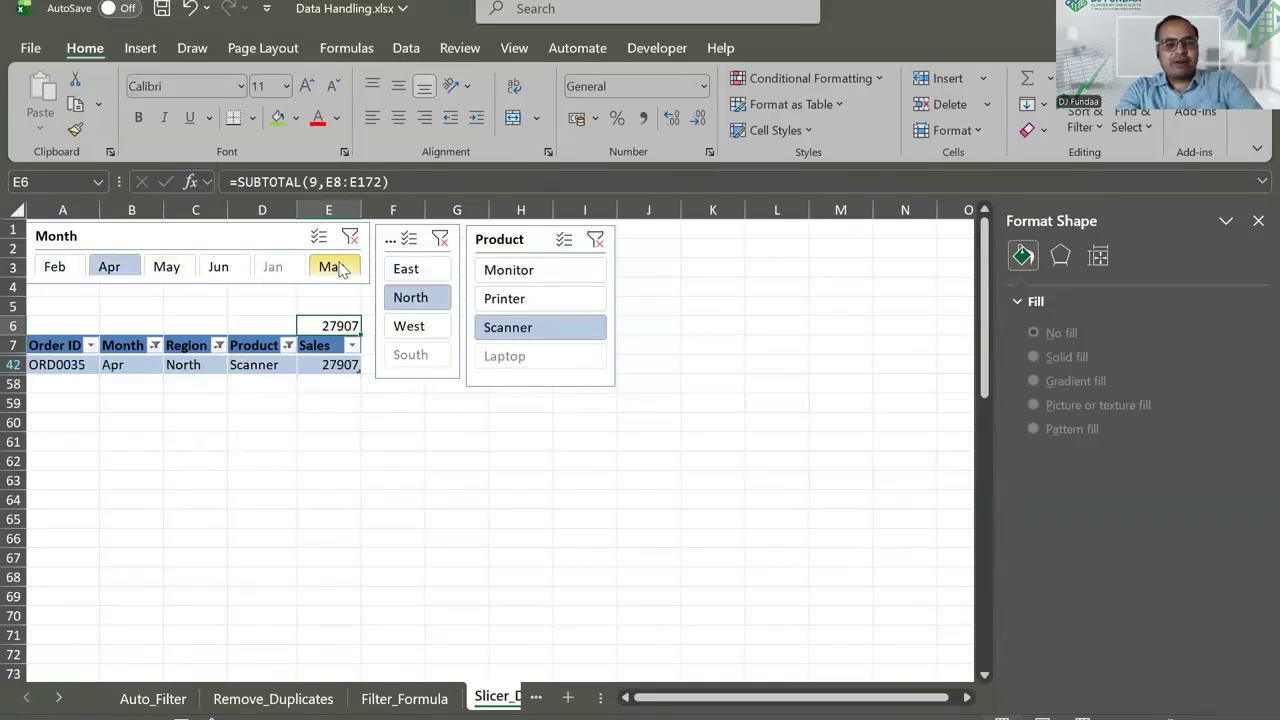
Enable multi-selection in the slicers and add months May and Jun, region West and product Printer to the filter
{"action": "left_click", "coordinate": [318, 240]}
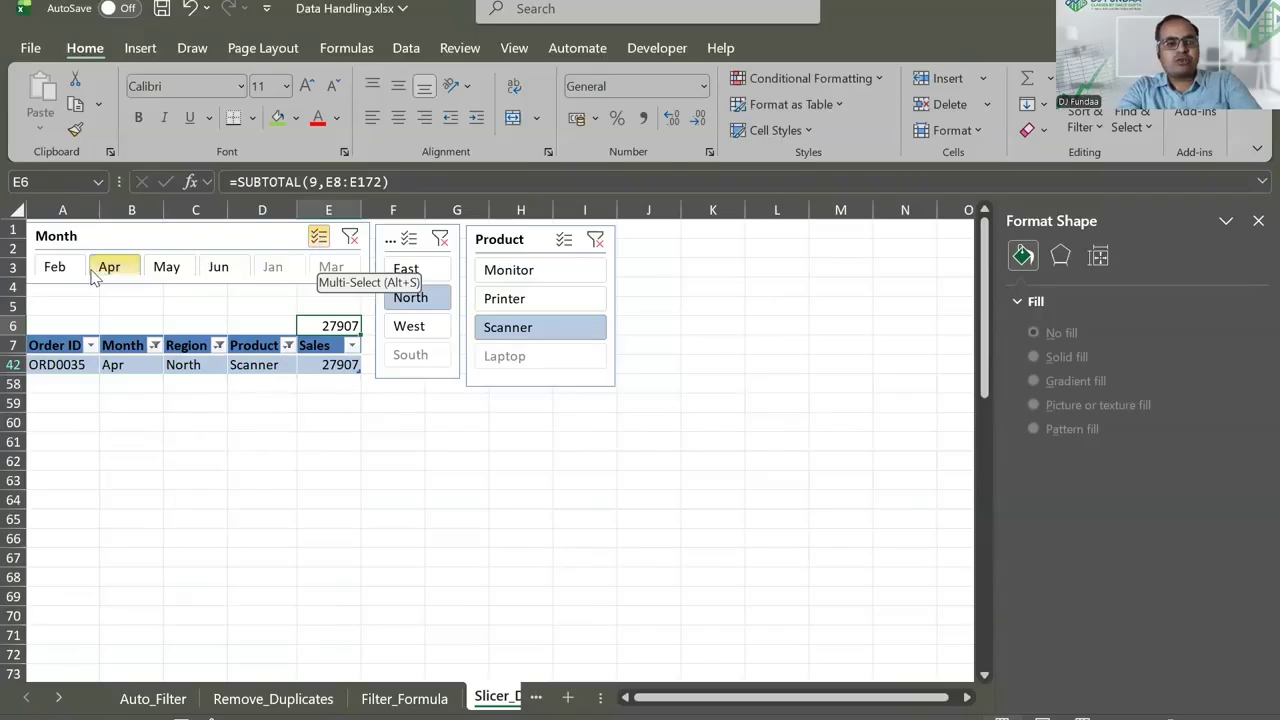
{"action": "left_click", "coordinate": [183, 268]}
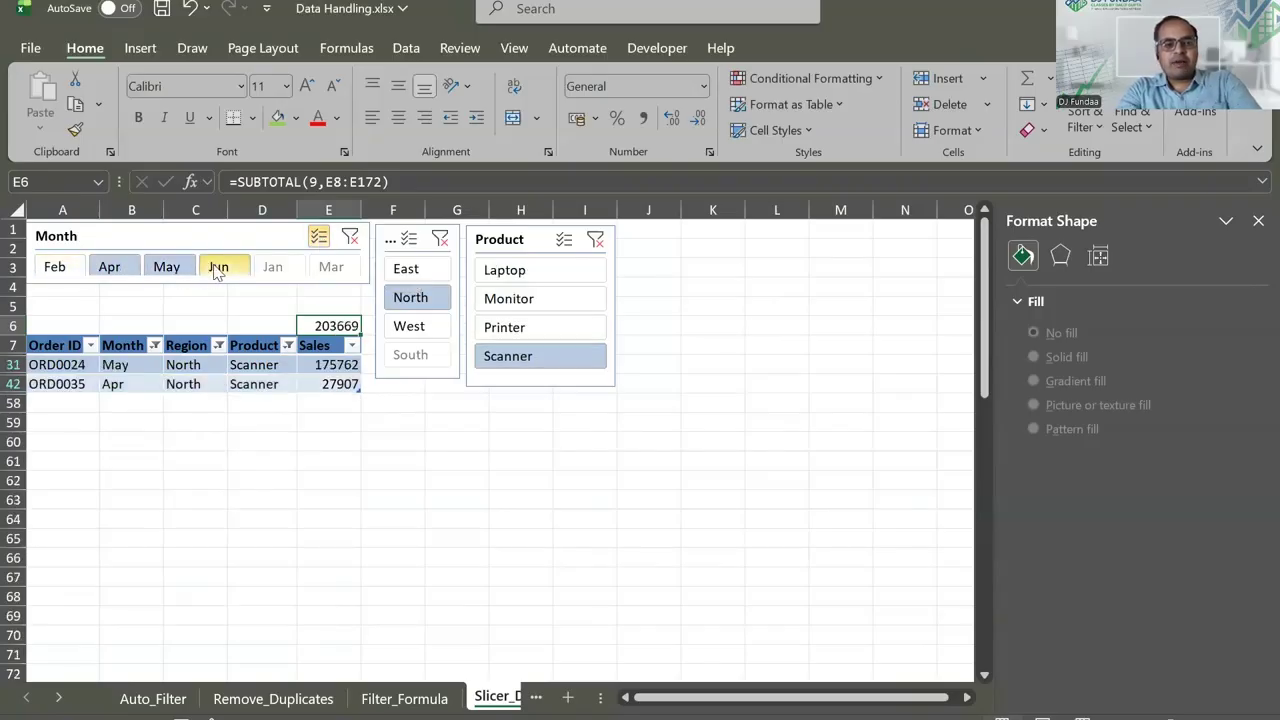
{"action": "left_click", "coordinate": [216, 270]}
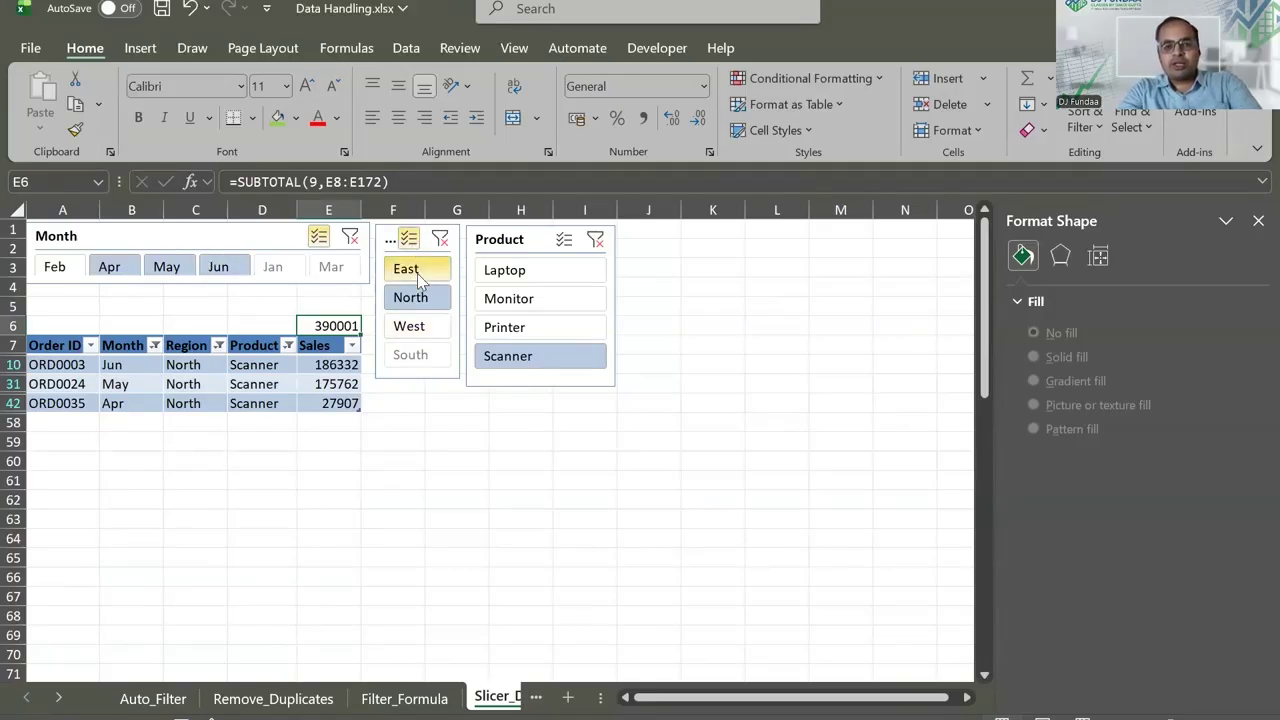
{"action": "left_click", "coordinate": [421, 329]}
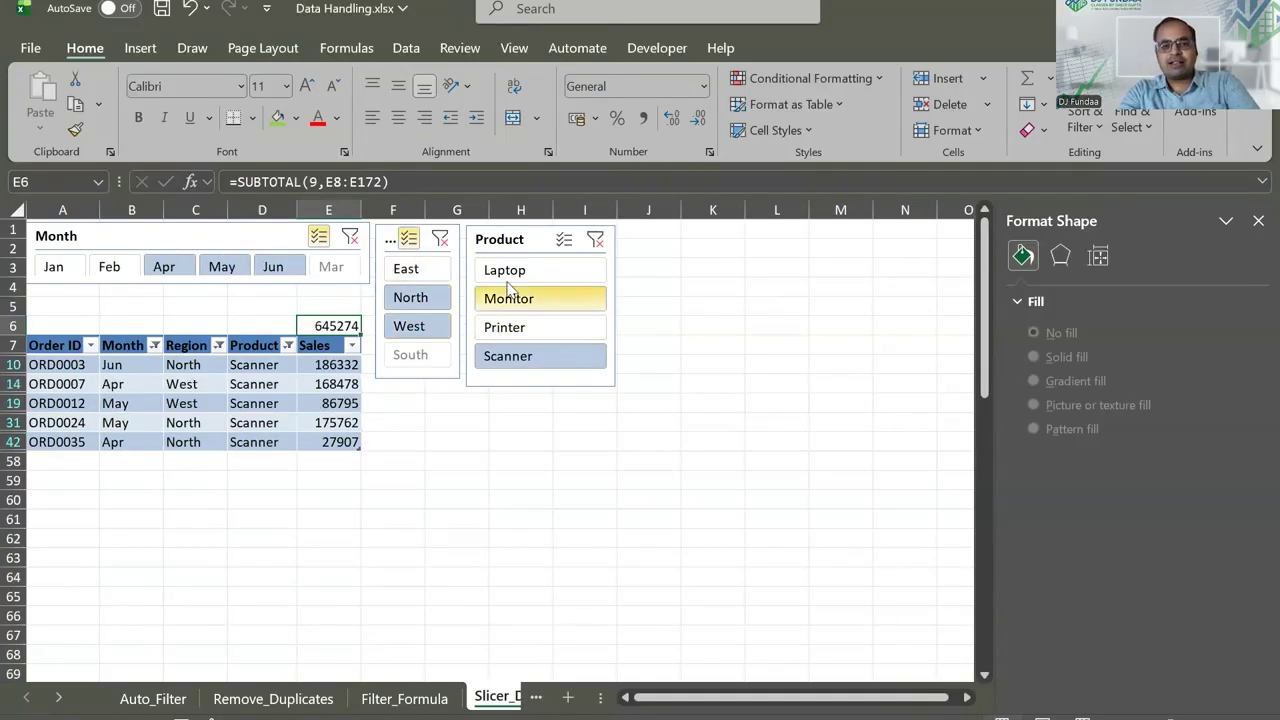
{"action": "left_click", "coordinate": [514, 334]}
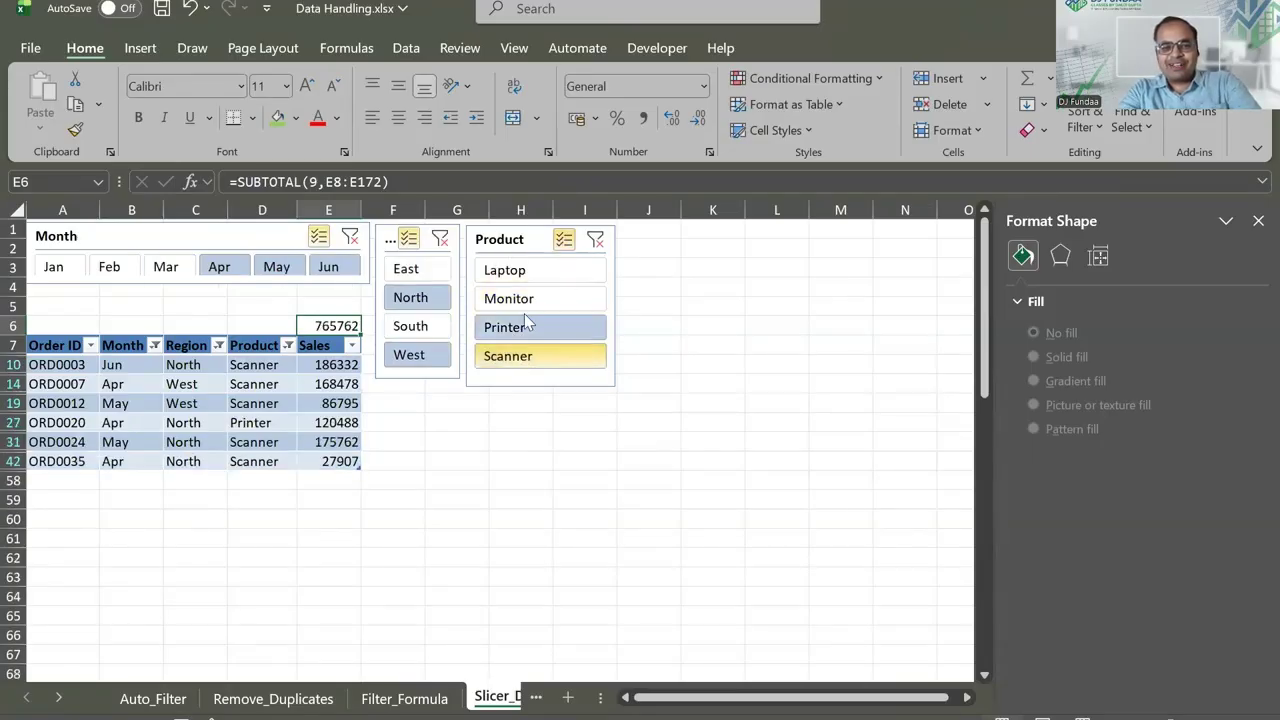